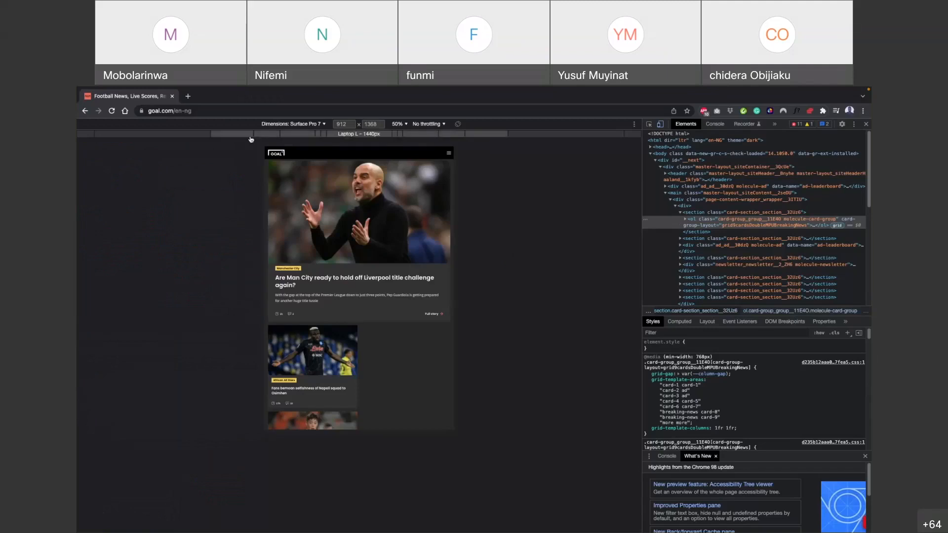
Preview the Goal football news page at 2560 px wide and close the developer tools
click(137, 134)
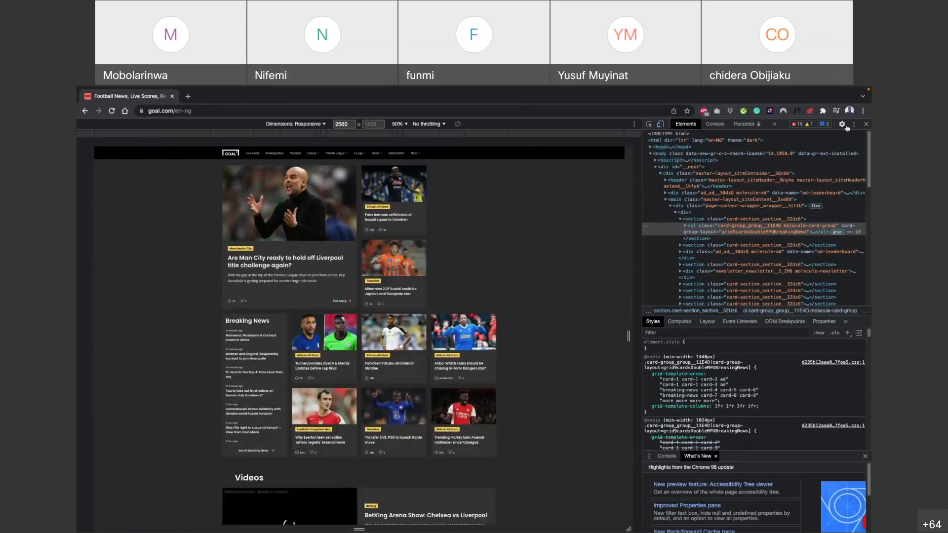
click(867, 124)
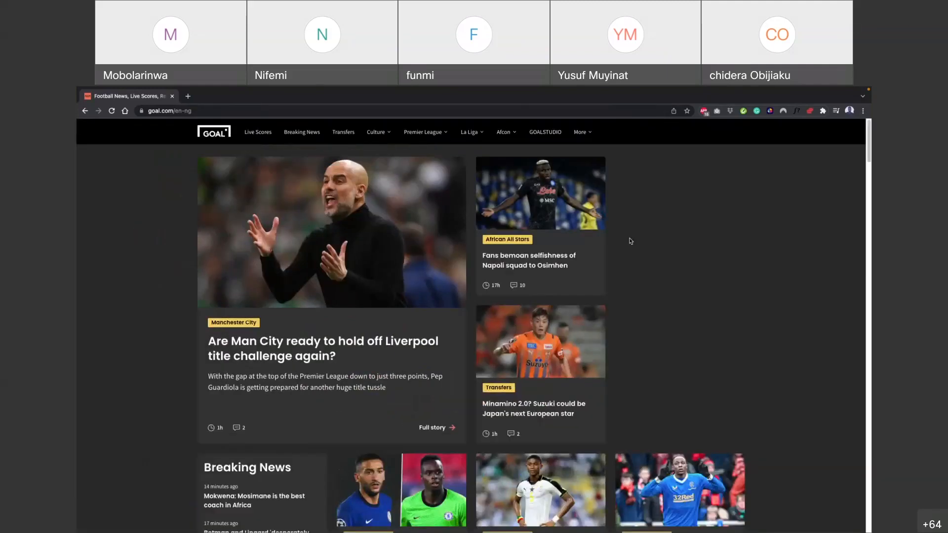
Switch to Figma, bring up the moonlearning-Bootstrap+Example file and clear the frame selection
key(alt+Tab)
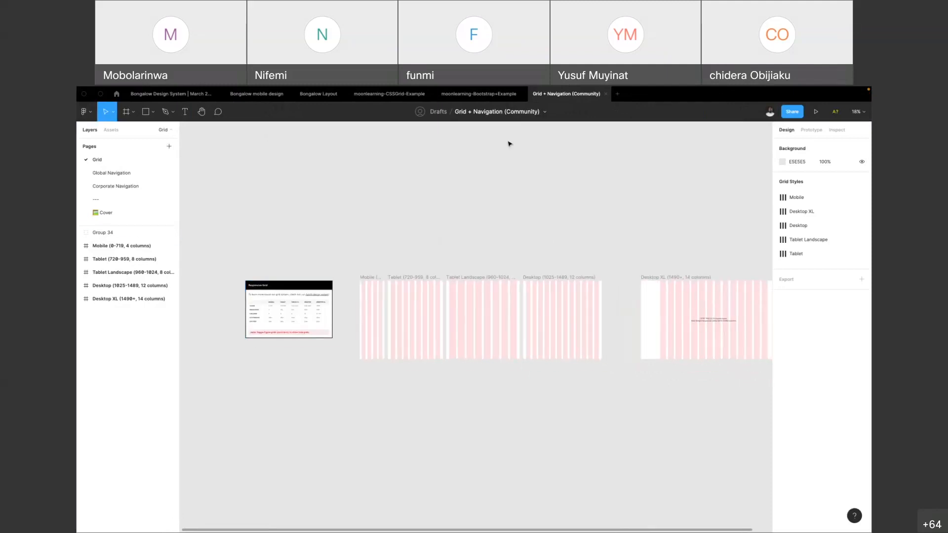
click(488, 98)
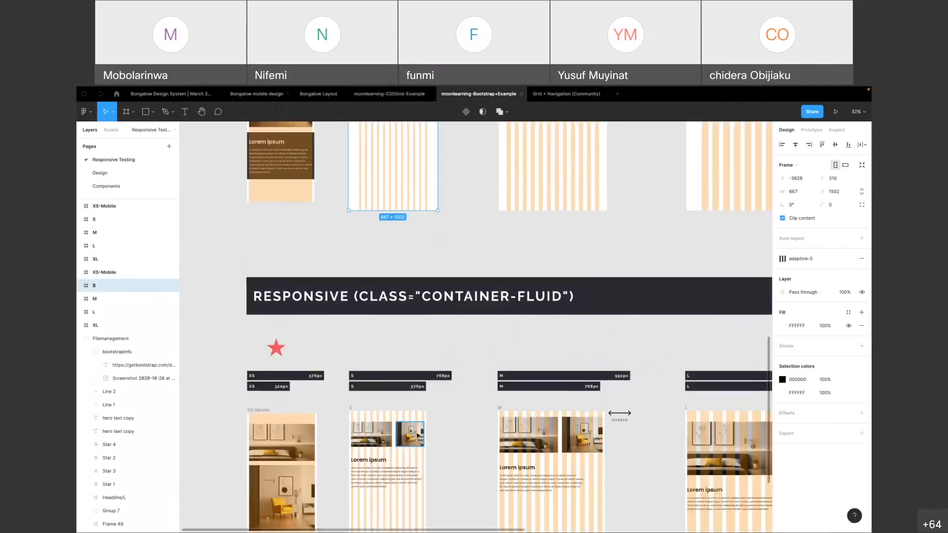
click(320, 334)
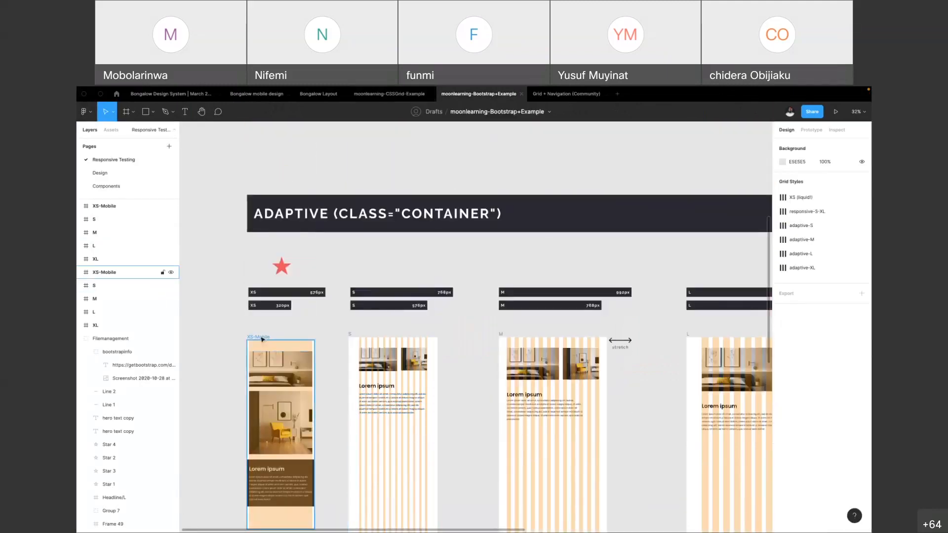
Examine the column grids and breakpoint ranges of the XS, S and M frames in the adaptive container row
scroll(264, 339, up, 5)
scroll(444, 314, down, 3)
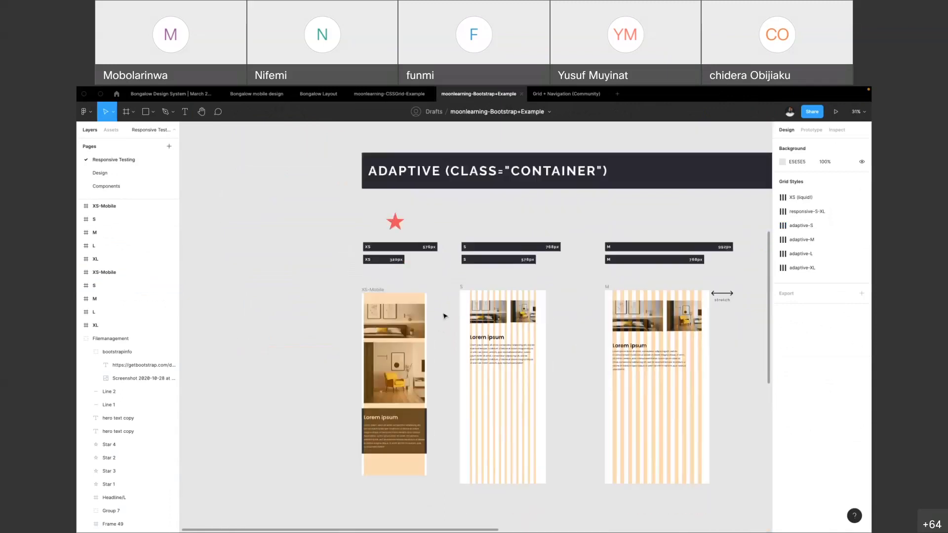
scroll(431, 324, up, 2)
scroll(431, 325, up, 3)
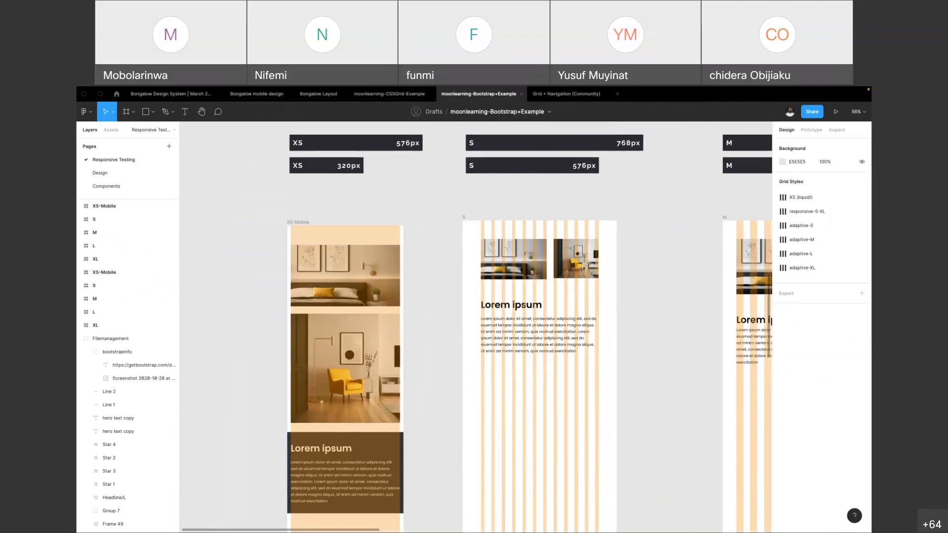
scroll(528, 310, up, 3)
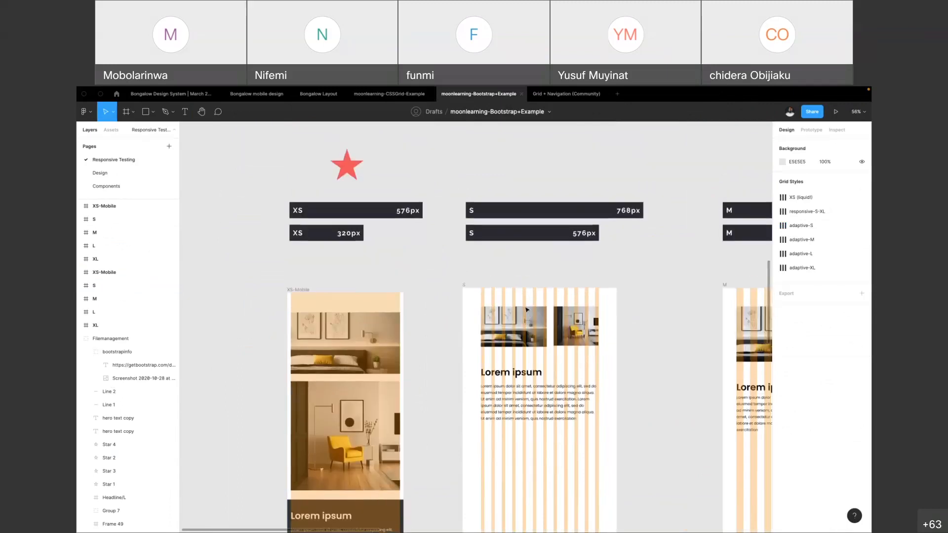
scroll(527, 310, up, 5)
scroll(528, 310, down, 4)
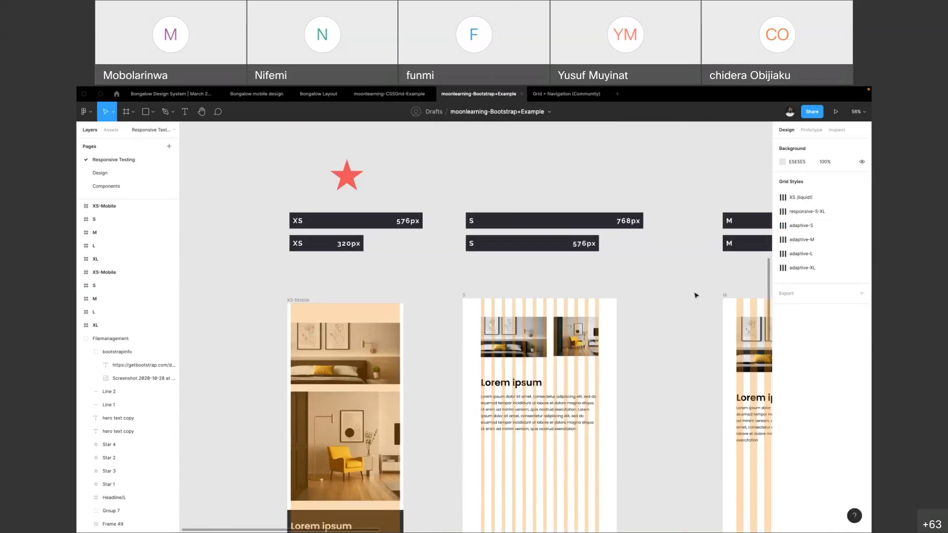
scroll(586, 304, right, 5)
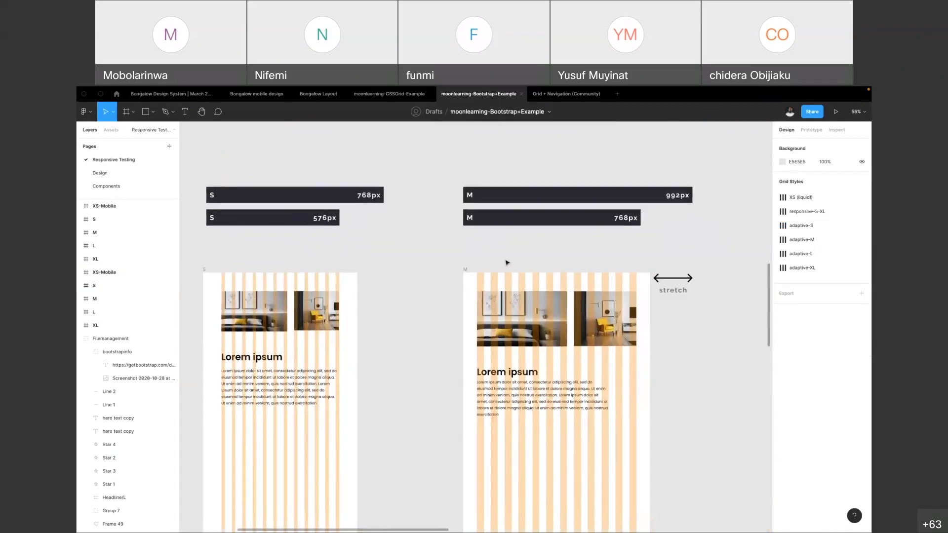
Stretch the adaptive M frame to 992 px wide and shrink it back to about 806 px
click(465, 269)
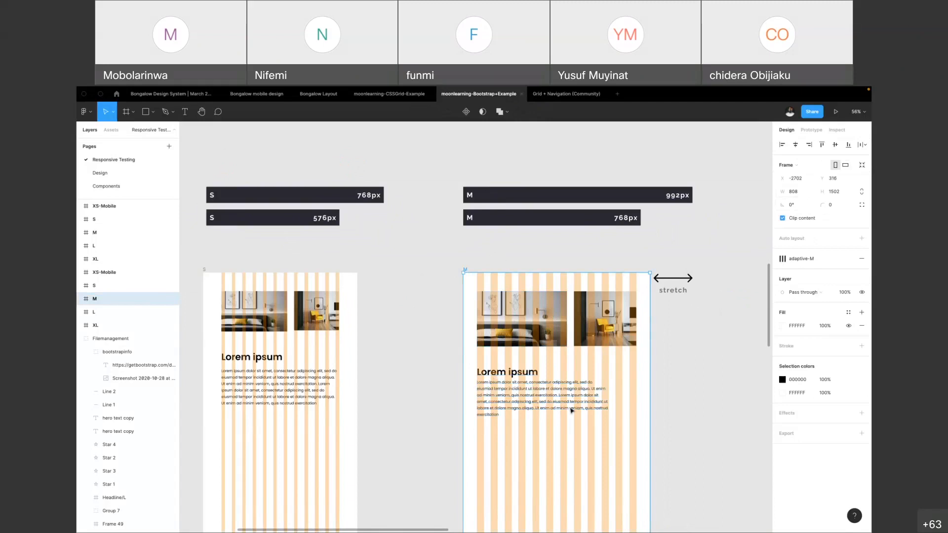
click(666, 286)
click(667, 285)
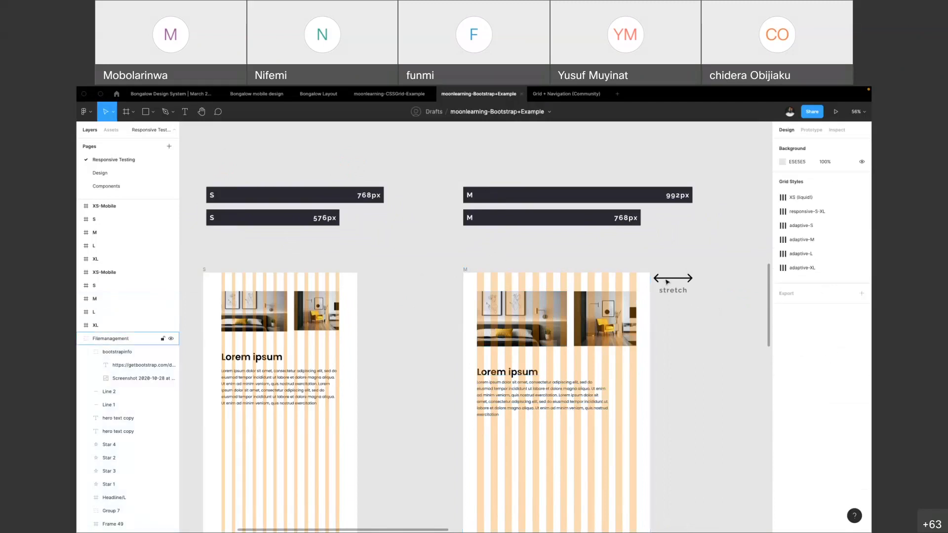
double_click(667, 279)
click(469, 271)
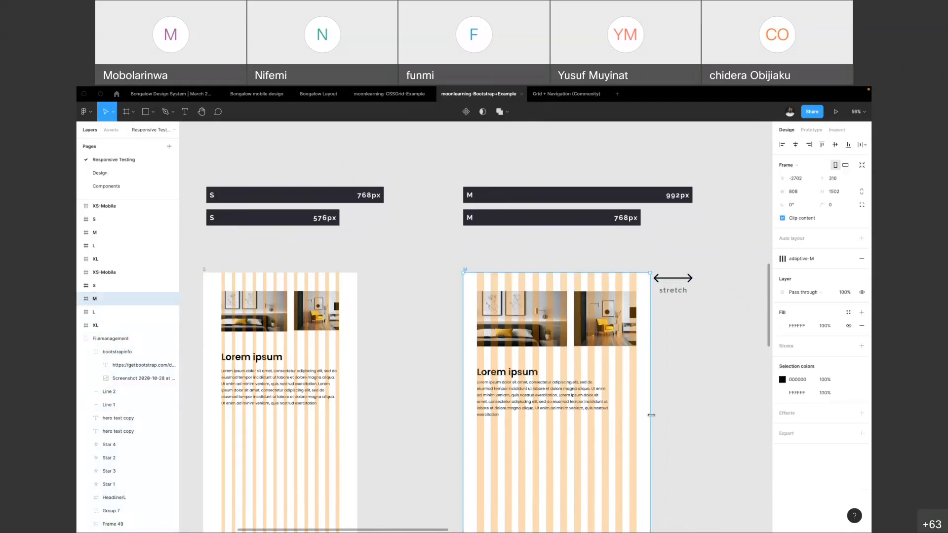
drag(652, 415, 692, 413)
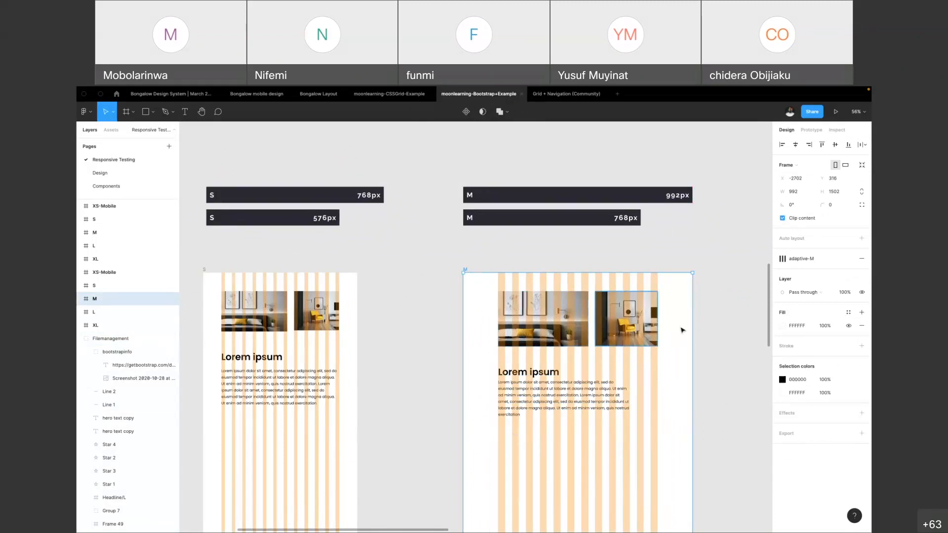
drag(692, 338, 650, 327)
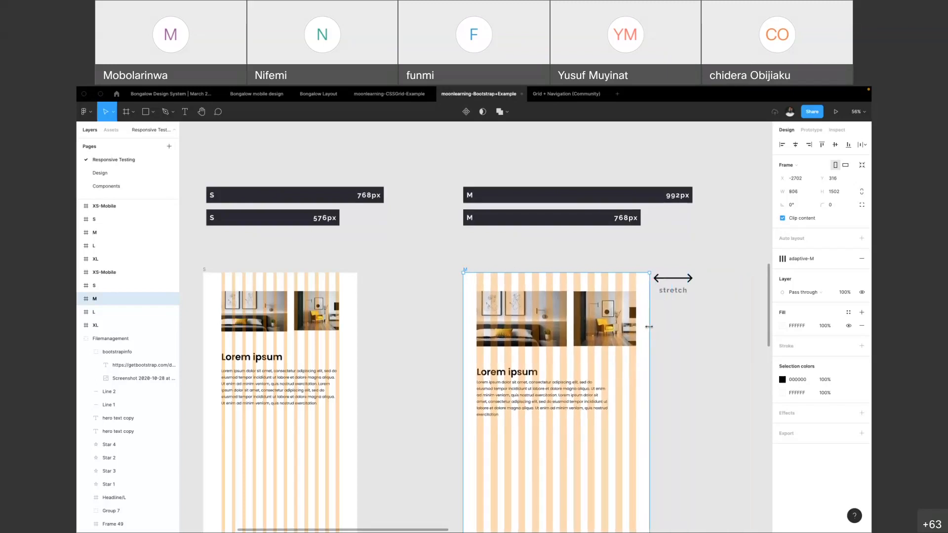
Stretch the M frame in the responsive container-fluid row to about 1031 px wide and undo the resize
scroll(633, 239, down, 5)
scroll(634, 239, down, 3)
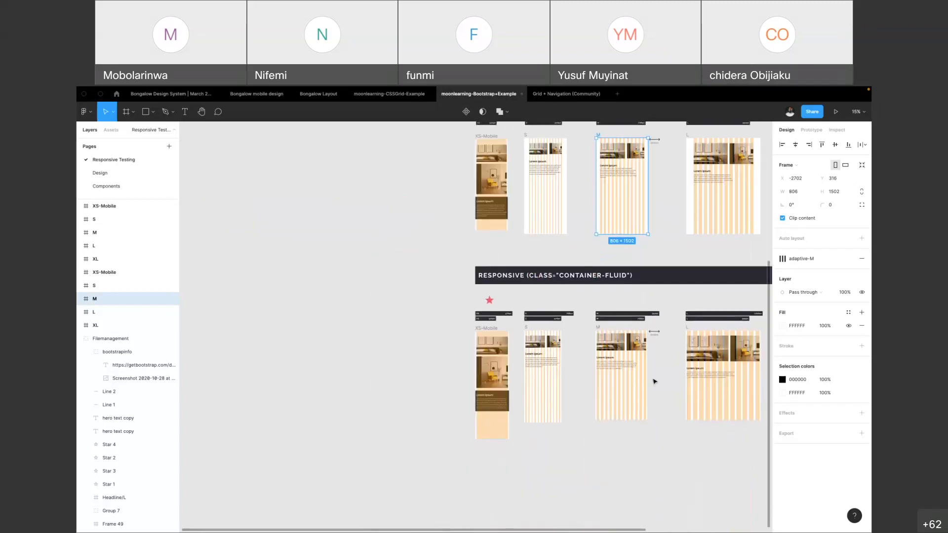
scroll(655, 382, up, 5)
click(470, 228)
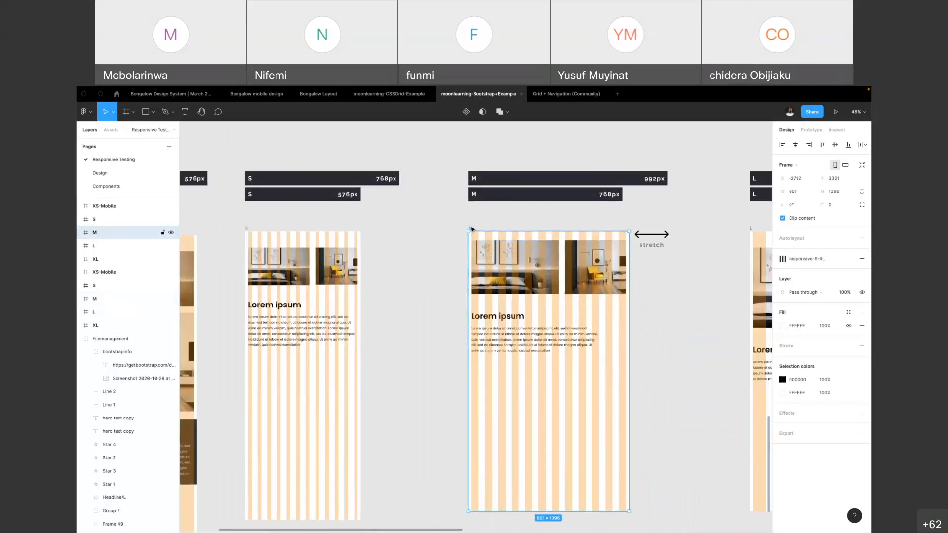
scroll(624, 344, up, 3)
drag(630, 346, 694, 353)
scroll(691, 345, down, 2)
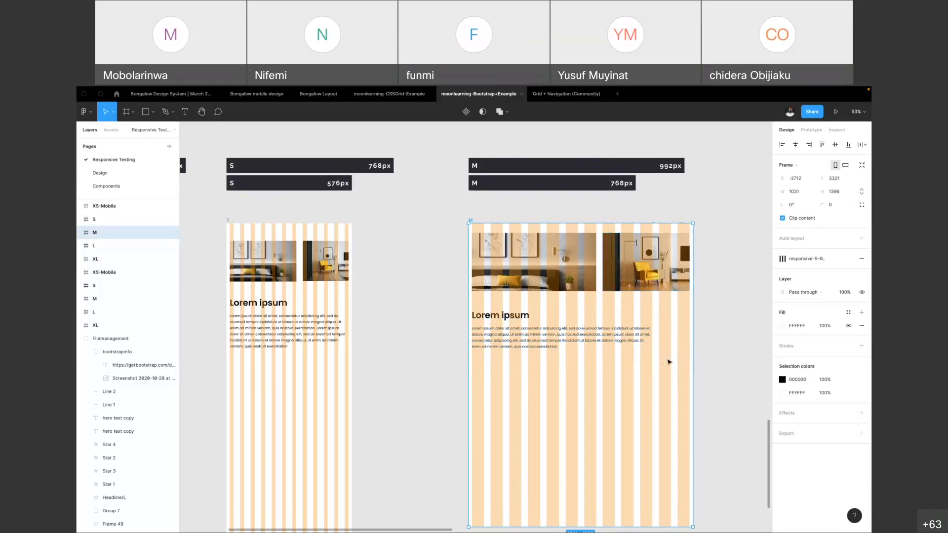
key(super+z)
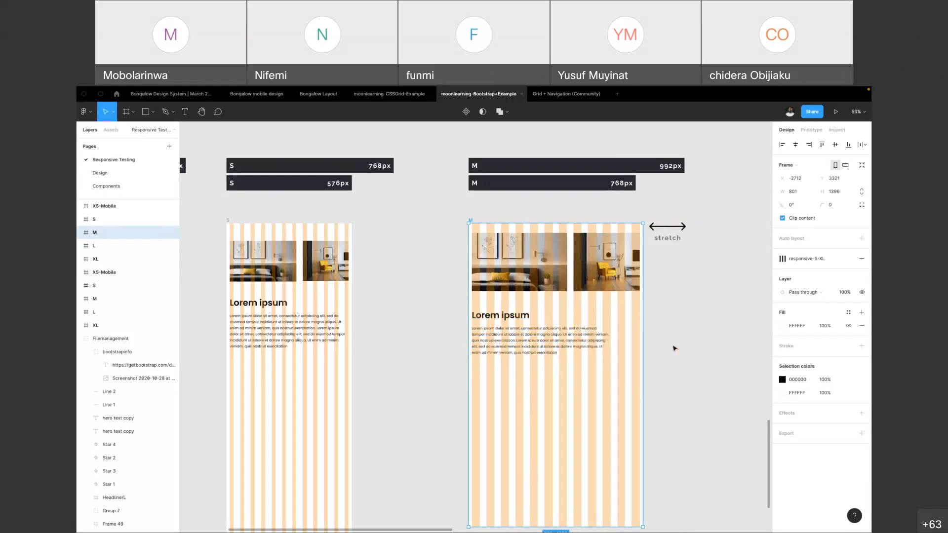
Widen the adaptive M frame to about 1272 px and narrow it back to about 821 px
scroll(569, 310, up, 5)
scroll(568, 311, up, 2)
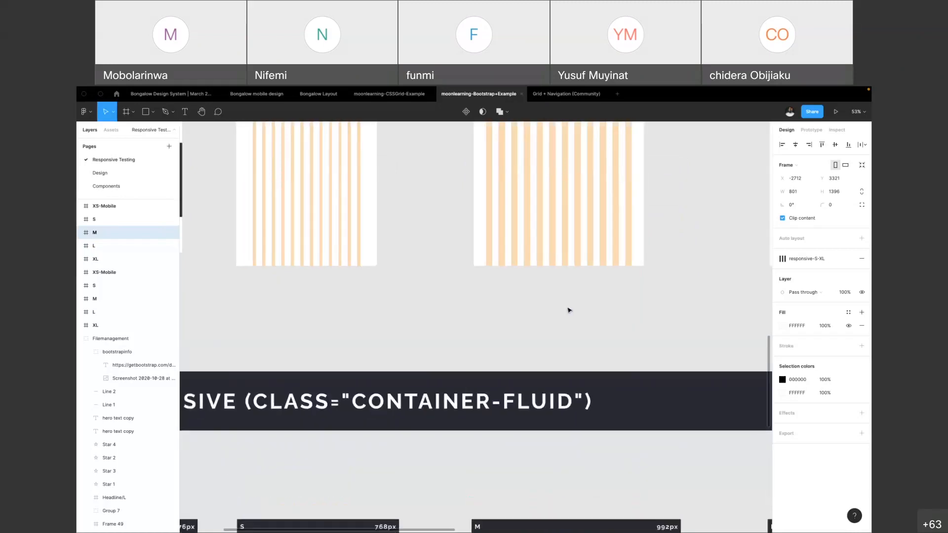
scroll(567, 311, down, 3)
scroll(467, 313, up, 1)
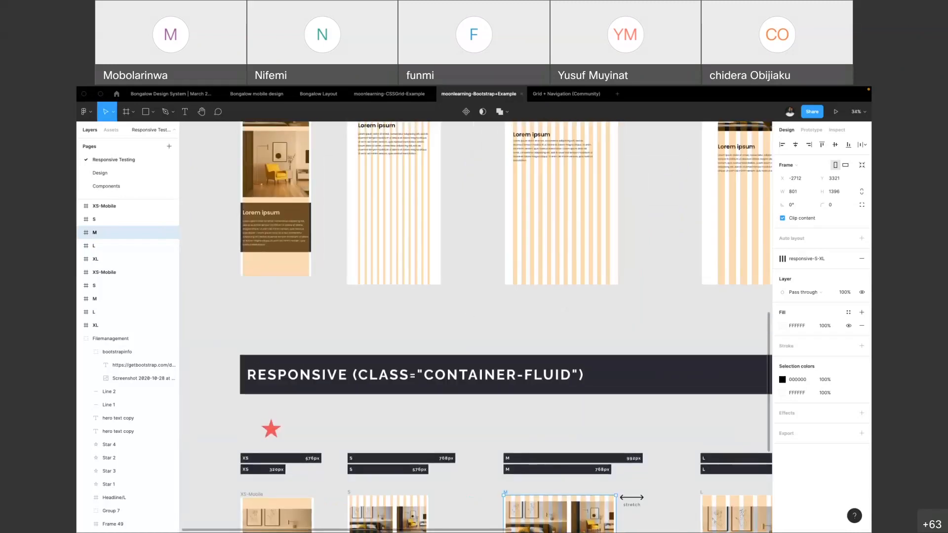
scroll(548, 297, up, 2)
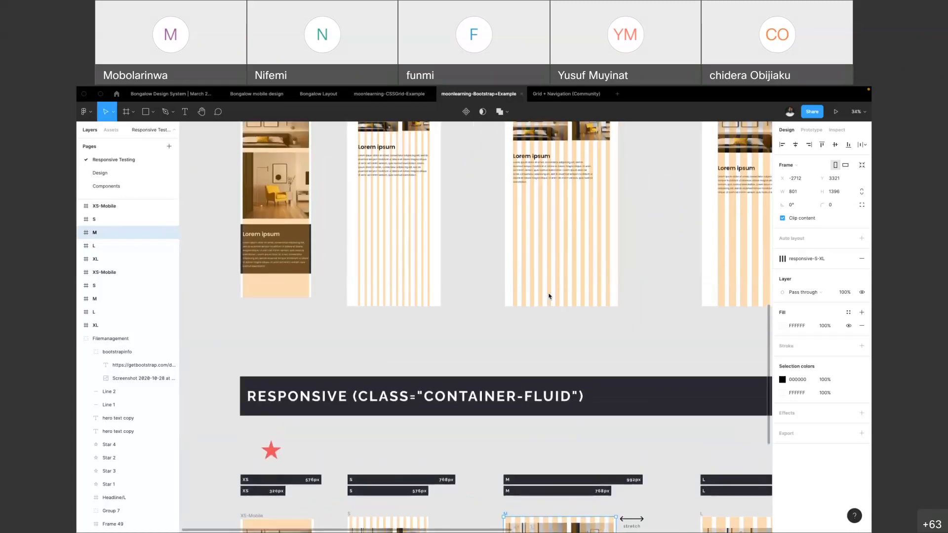
scroll(565, 190, up, 2)
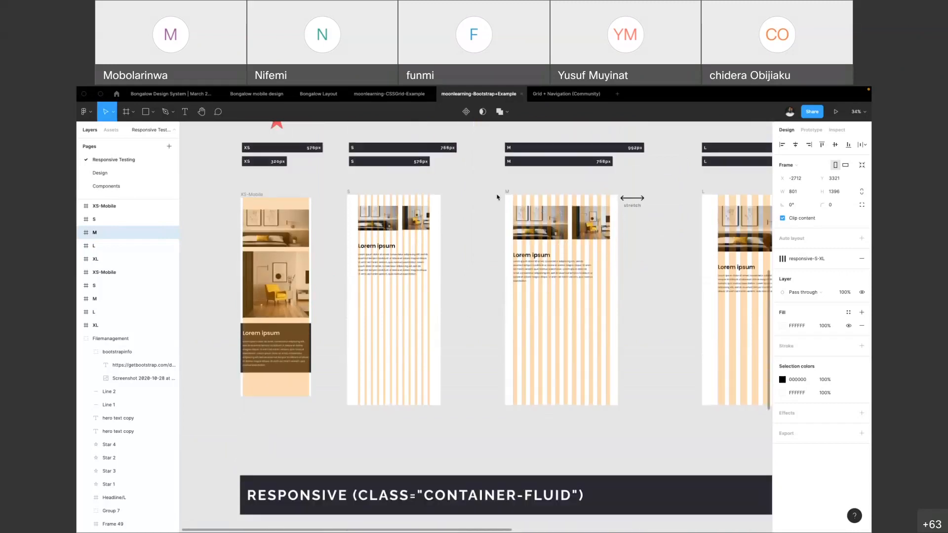
click(506, 194)
drag(619, 273, 683, 277)
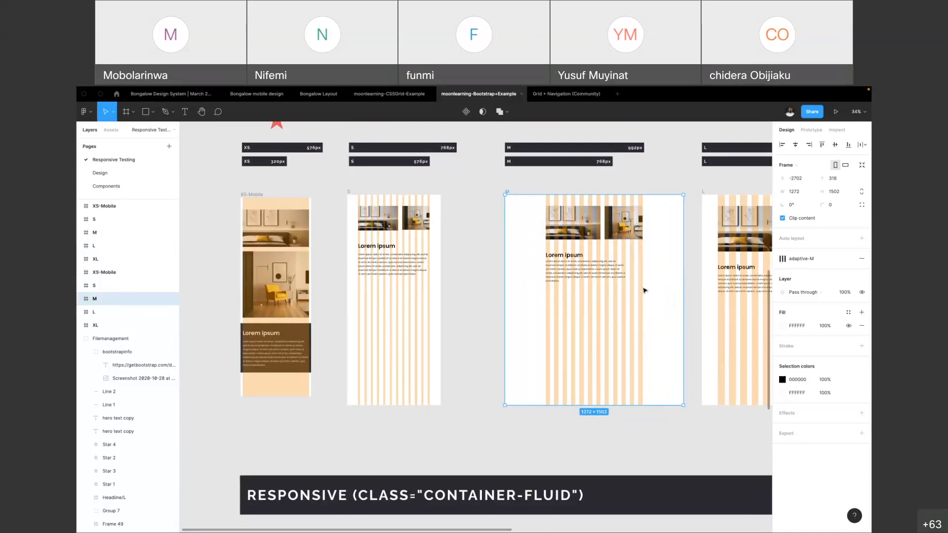
drag(686, 271, 621, 268)
Inspect the M frame in the responsive container-fluid row and clear the selection
scroll(621, 268, down, 6)
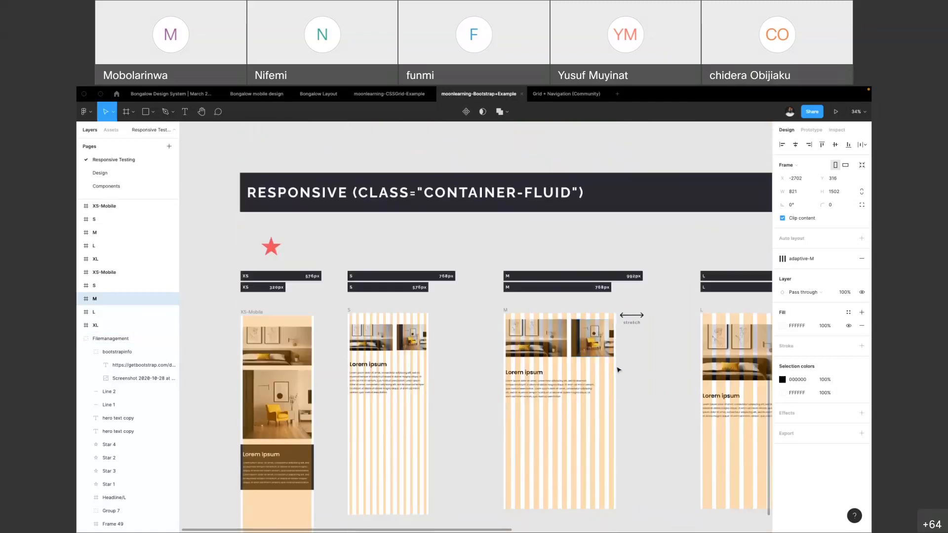
click(509, 312)
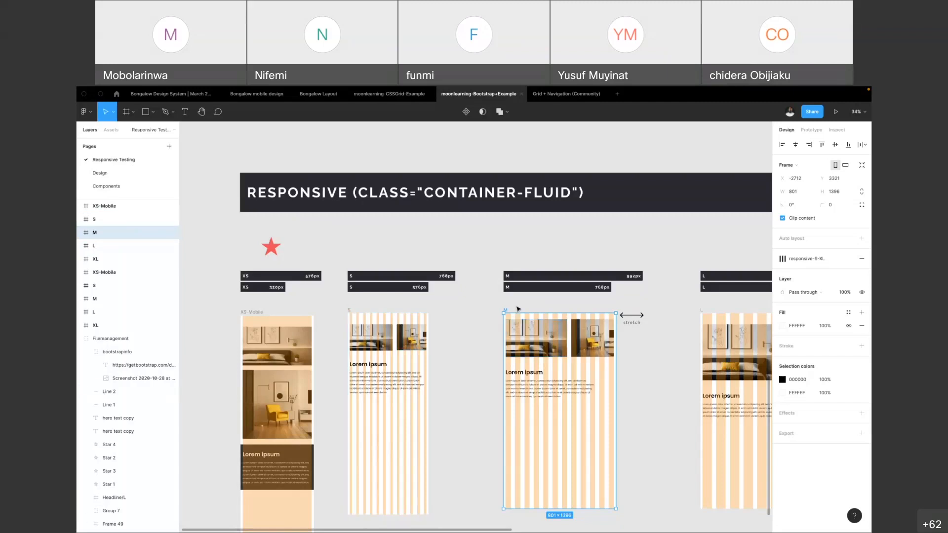
click(518, 309)
scroll(419, 395, down, 5)
scroll(419, 395, down, 5)
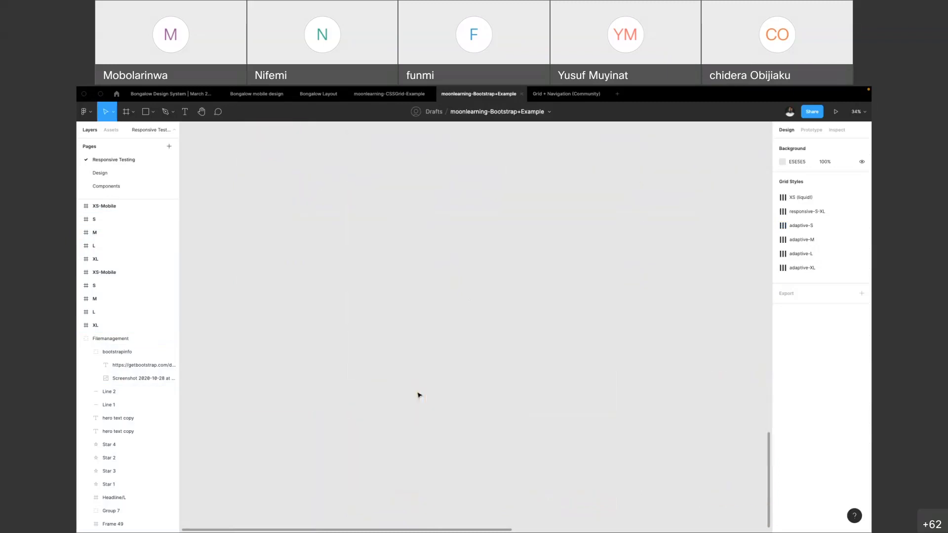
Stretch the adaptive S frame to about 870 px wide and undo the resize
scroll(419, 395, up, 10)
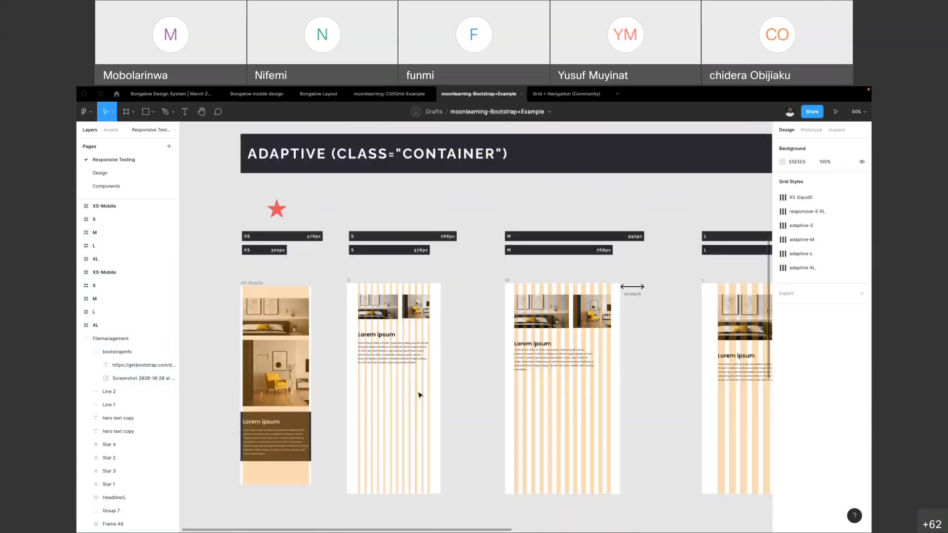
click(348, 281)
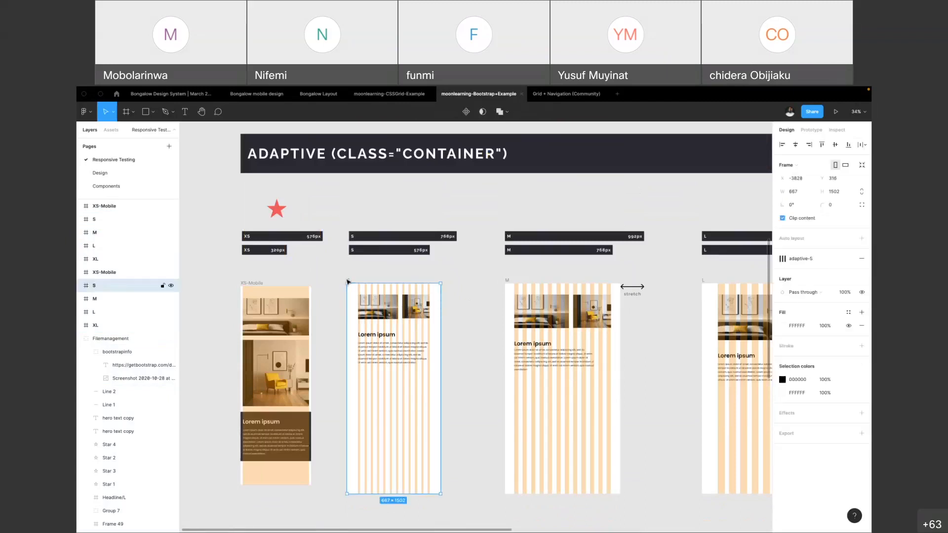
scroll(375, 297, down, 2)
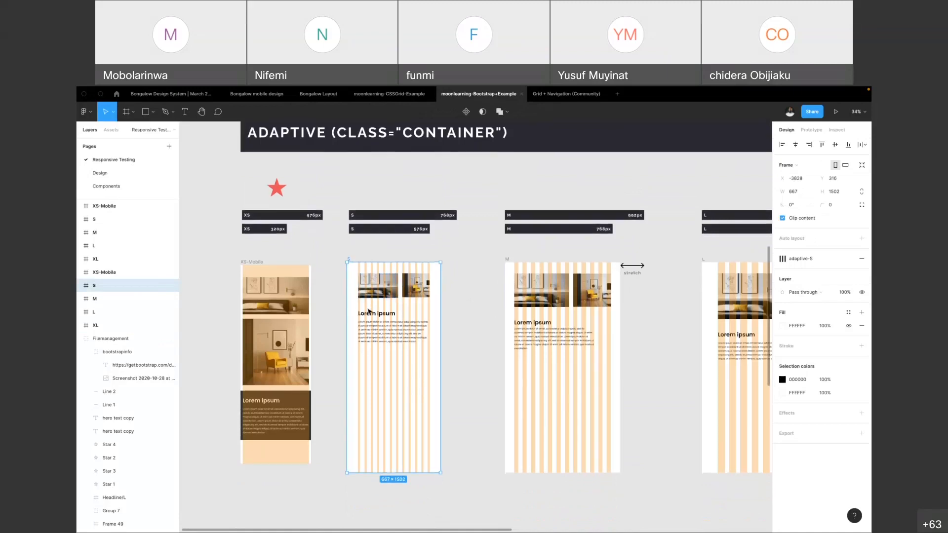
drag(439, 303, 469, 316)
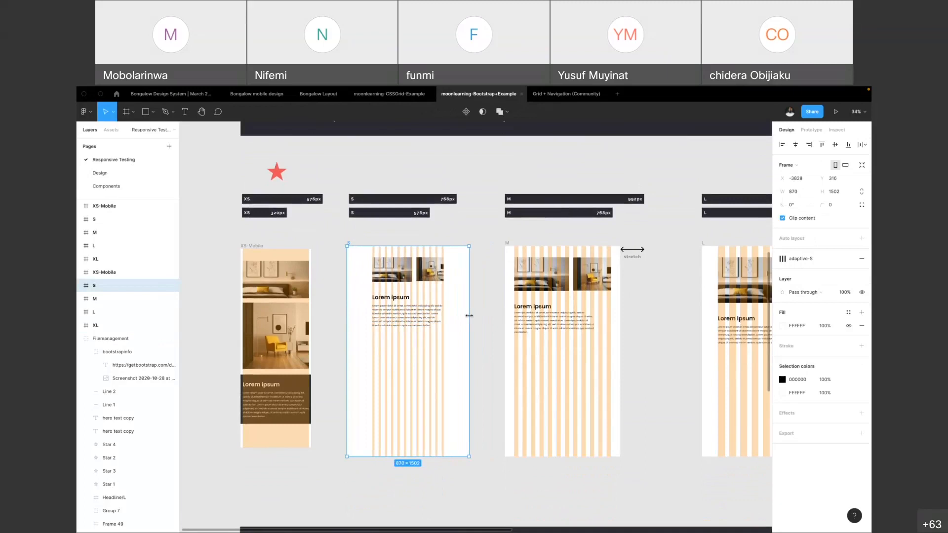
key(ctrl+z)
Try resizing the responsive M frame from its side edge, leaving it 801 px wide
scroll(464, 318, up, 2)
click(507, 272)
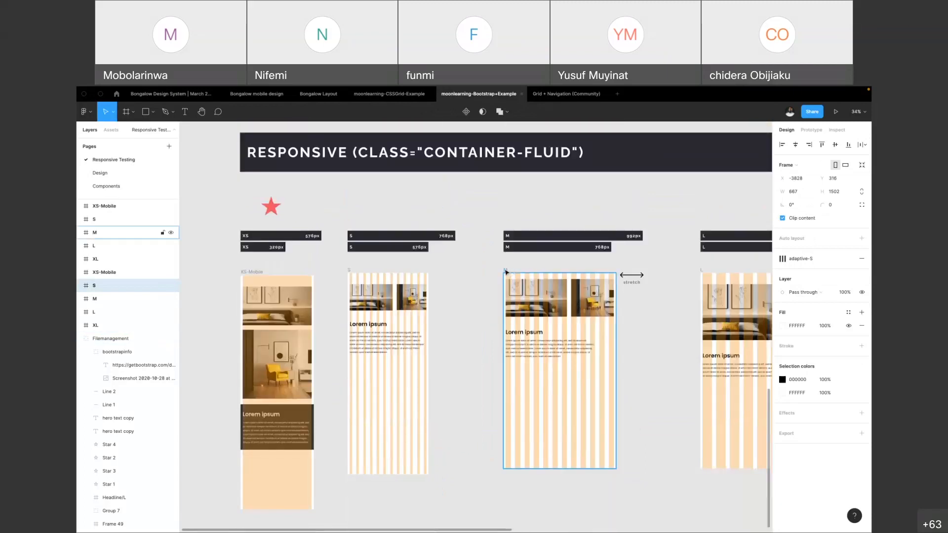
mouse_move(617, 369)
mouse_down()
mouse_move(687, 367)
mouse_move(588, 368)
mouse_move(690, 368)
mouse_move(617, 370)
mouse_up()
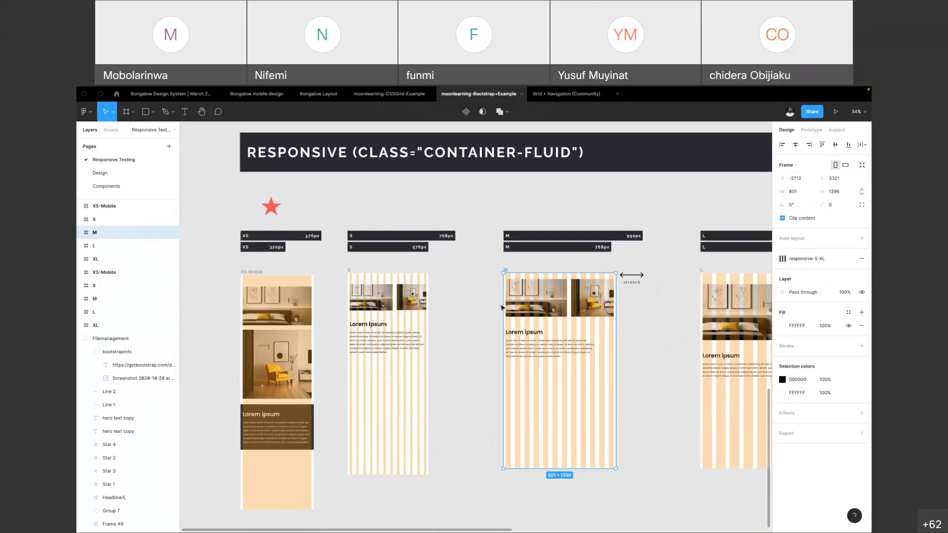
Stretch the L frame in the responsive container-fluid row to about 1720 px wide and undo the resize
scroll(585, 304, right, 5)
scroll(584, 305, right, 4)
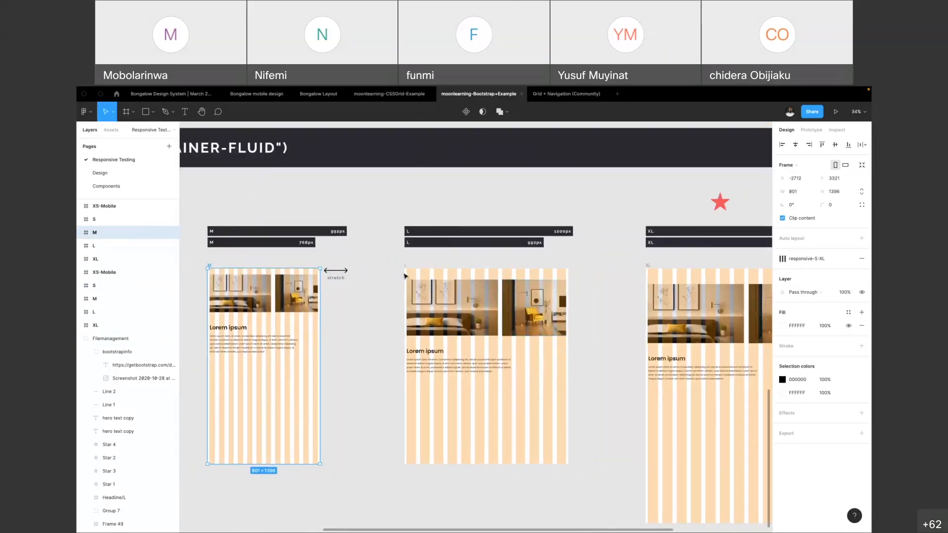
scroll(406, 291, up, 10)
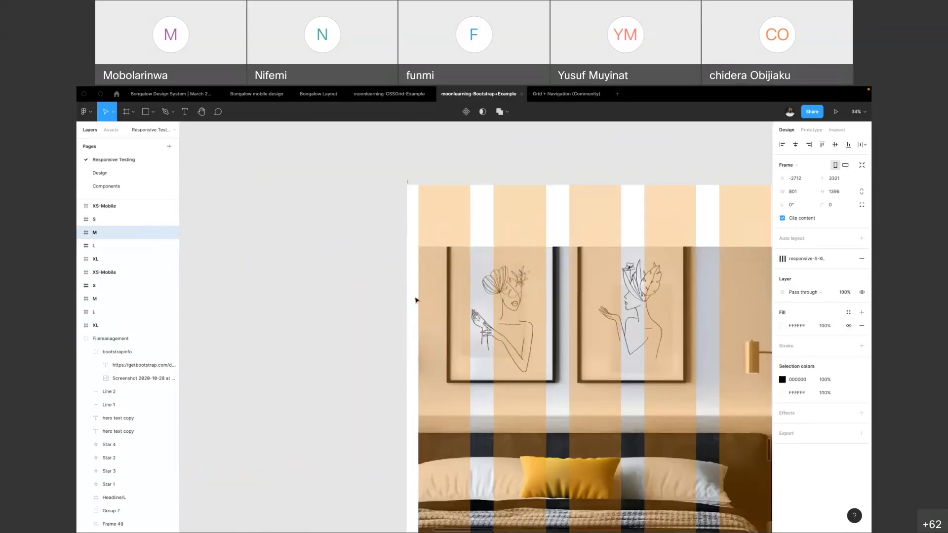
click(417, 298)
scroll(409, 322, down, 10)
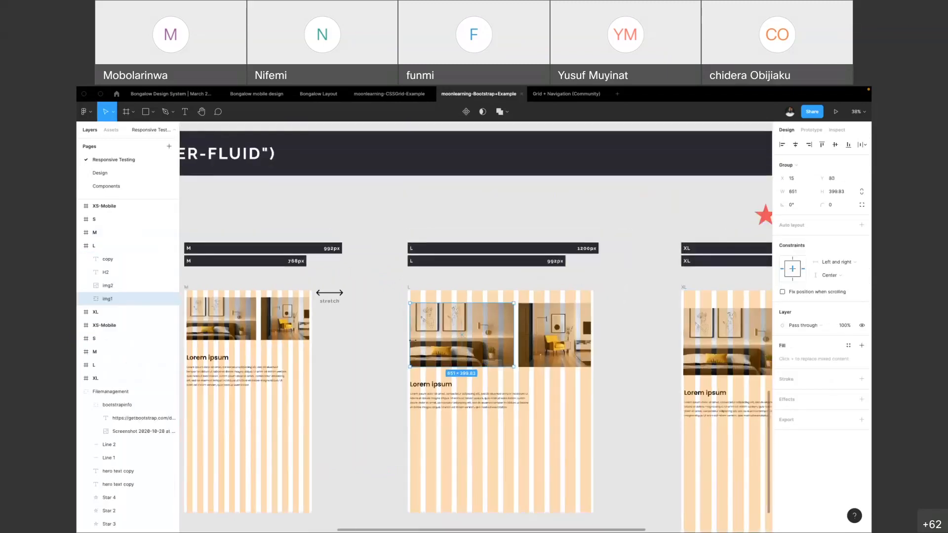
click(406, 290)
drag(593, 393, 680, 393)
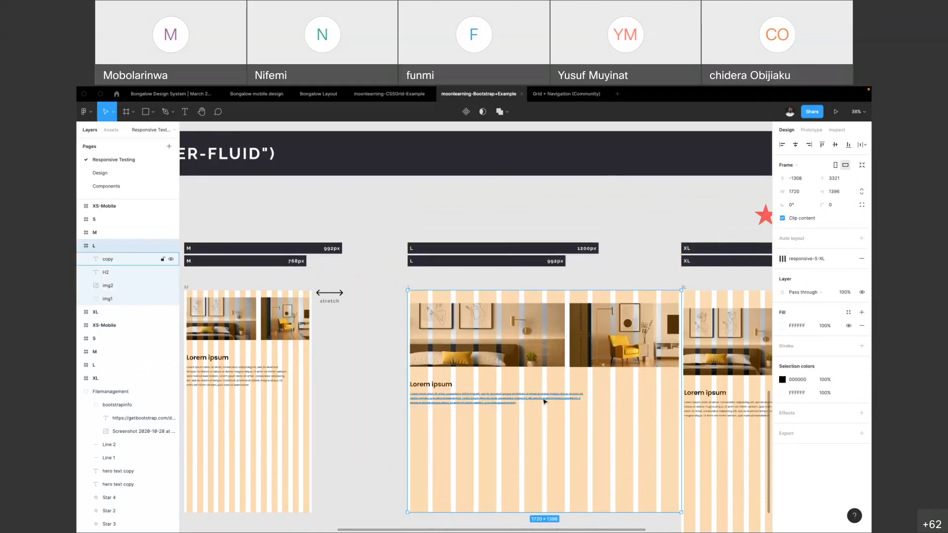
key(ctrl+z)
Stretch the M frame in the adaptive container row to about 1369 px wide and undo the resize
scroll(443, 274, up, 2)
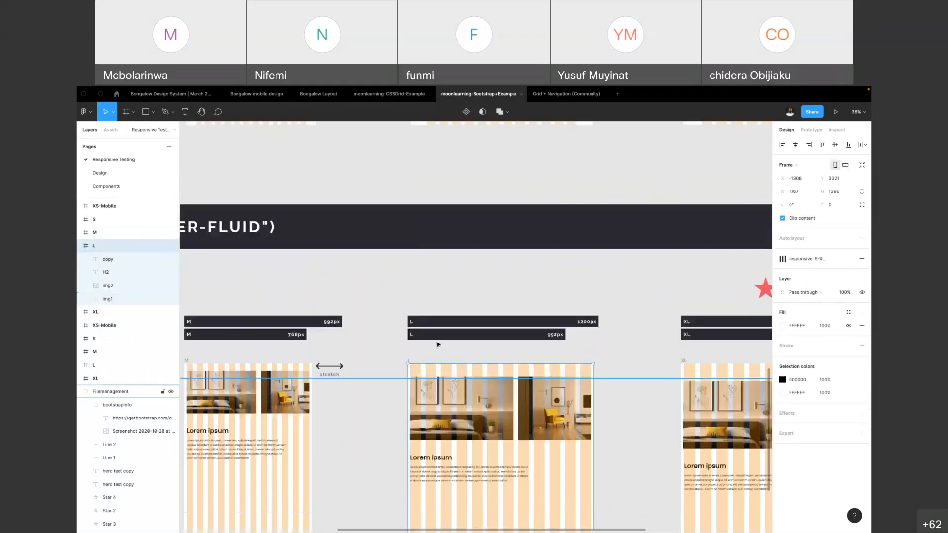
scroll(388, 281, down, 5)
scroll(389, 281, up, 4)
click(389, 282)
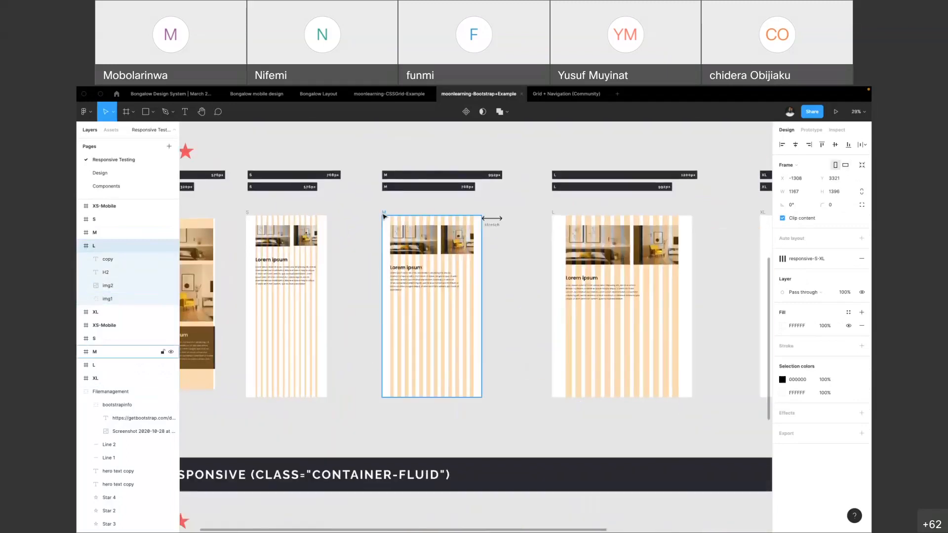
scroll(474, 270, up, 2)
scroll(474, 270, up, 1)
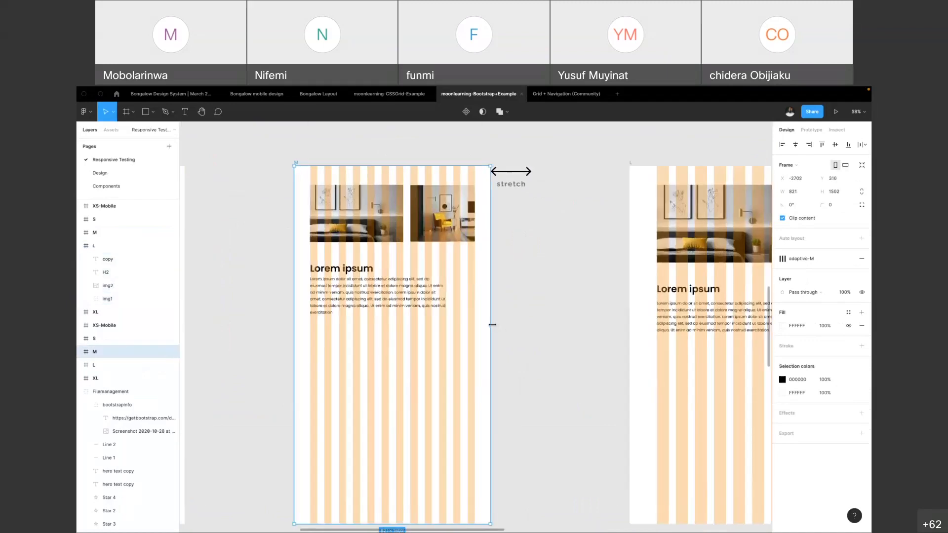
drag(503, 325, 622, 337)
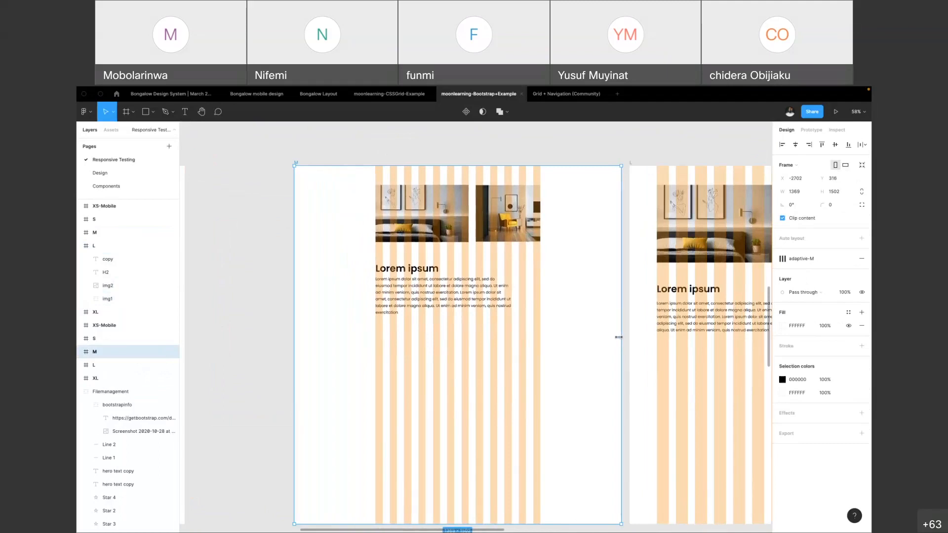
key(ctrl+z)
scroll(514, 244, down, 4)
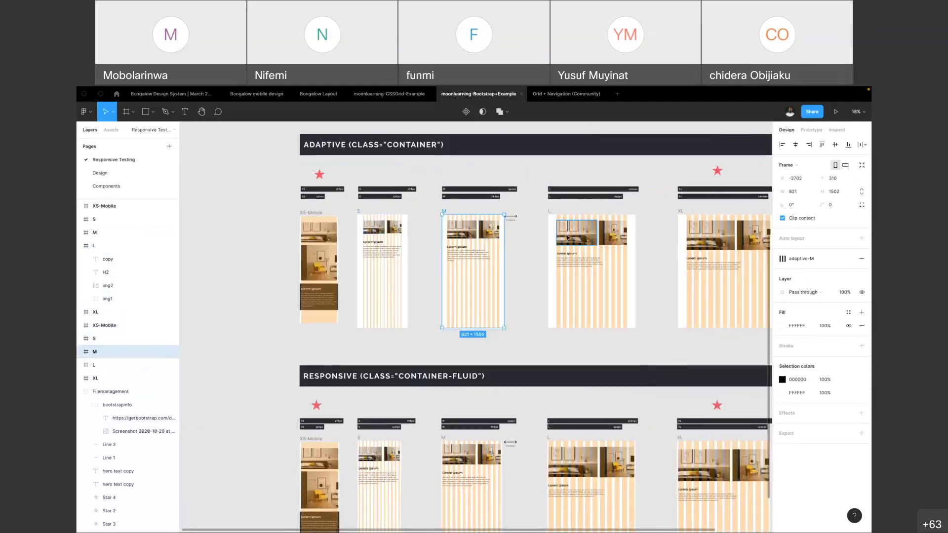
scroll(381, 216, up, 2)
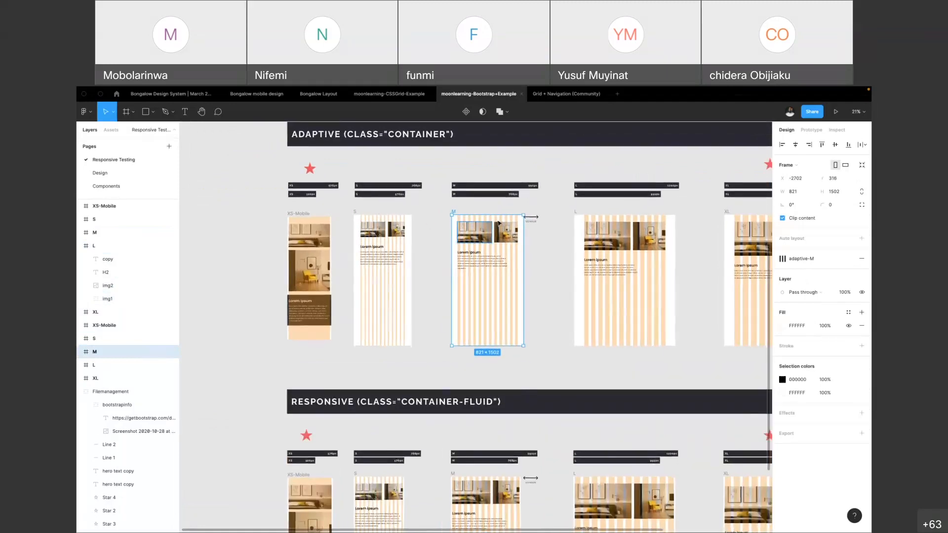
scroll(677, 221, right, 5)
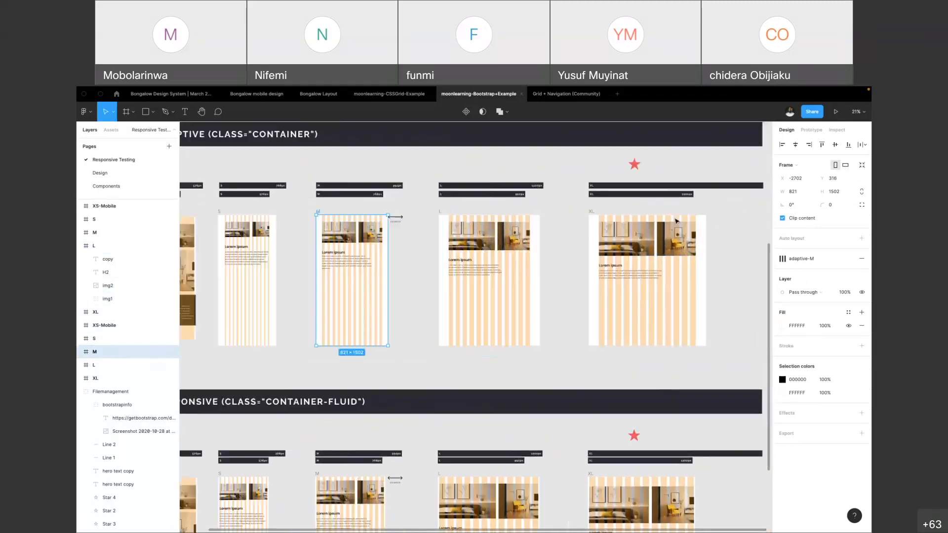
scroll(455, 255, left, 1)
scroll(453, 253, left, 2)
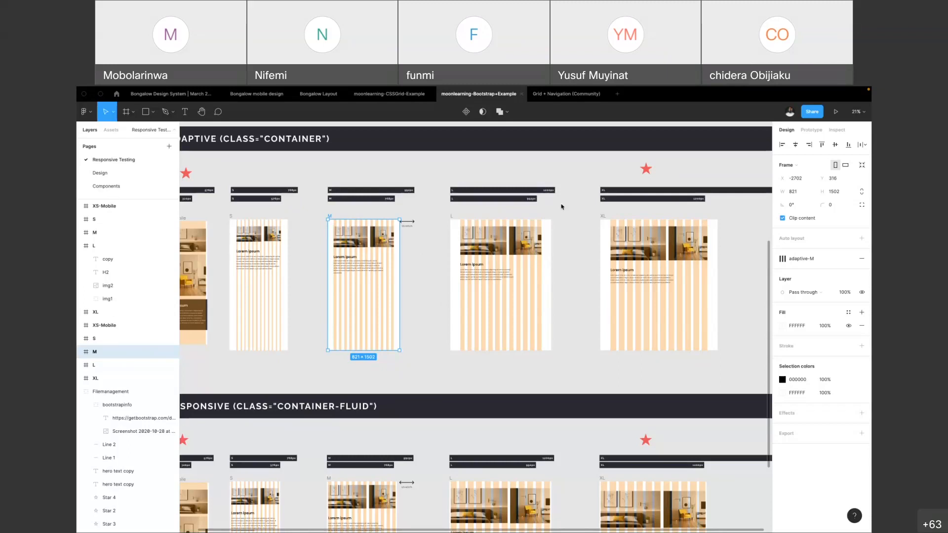
Create a new blank design file
click(571, 95)
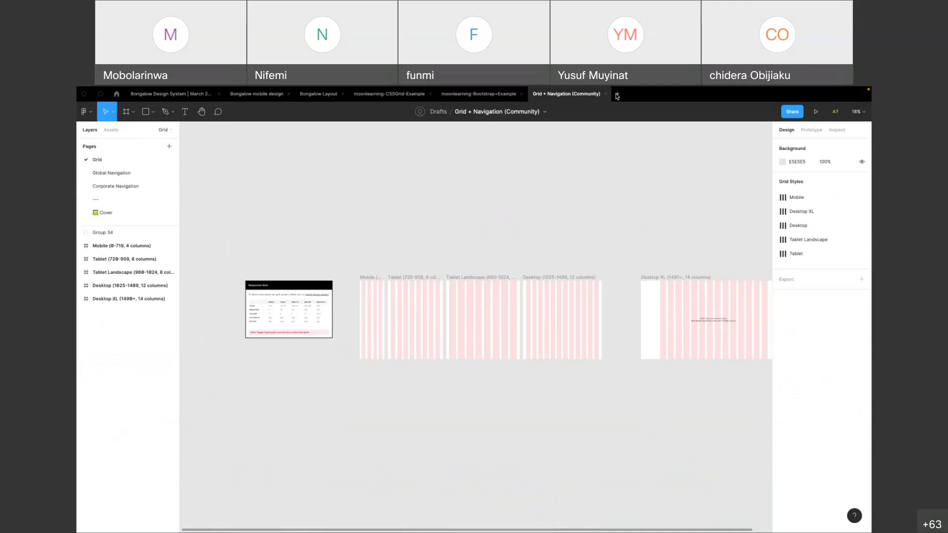
click(617, 95)
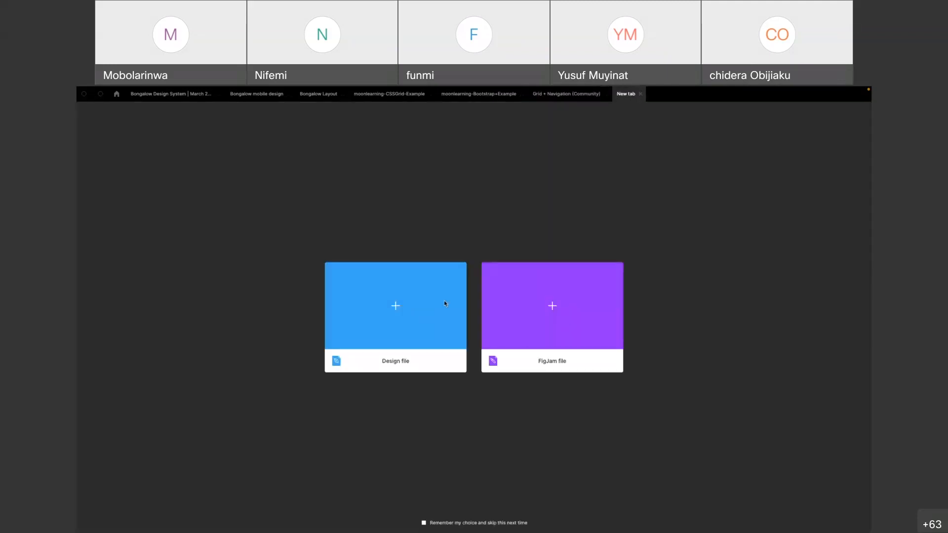
click(396, 310)
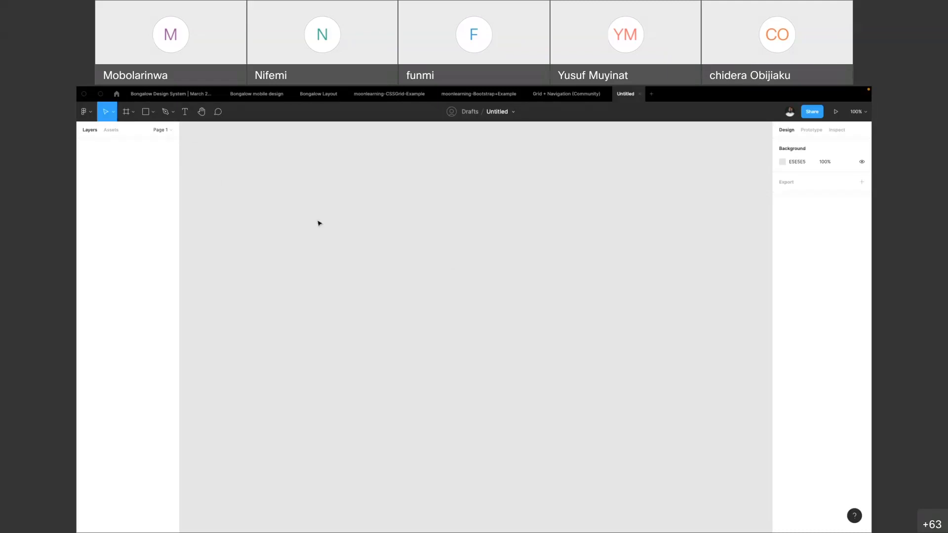
Move the untitled file from Drafts to the Team project of the Healthlane team
click(472, 112)
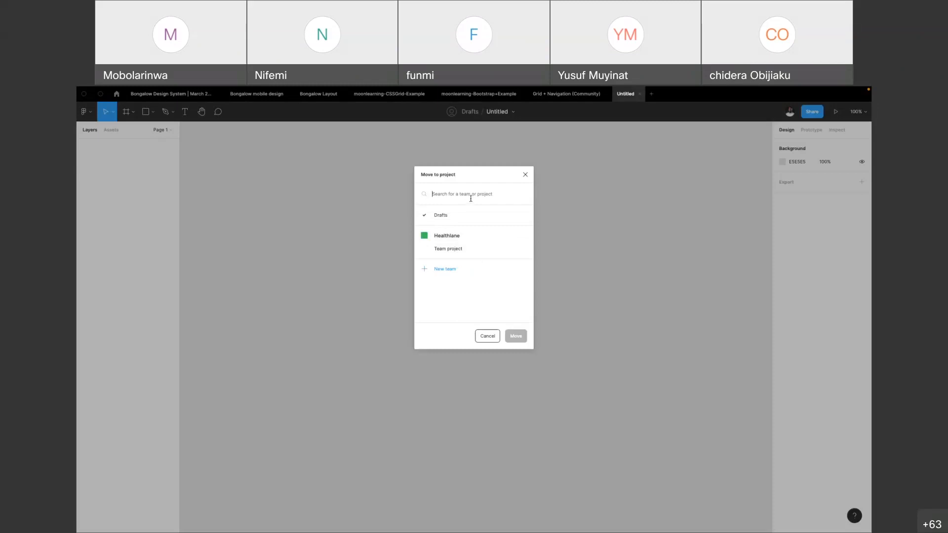
click(525, 174)
click(514, 113)
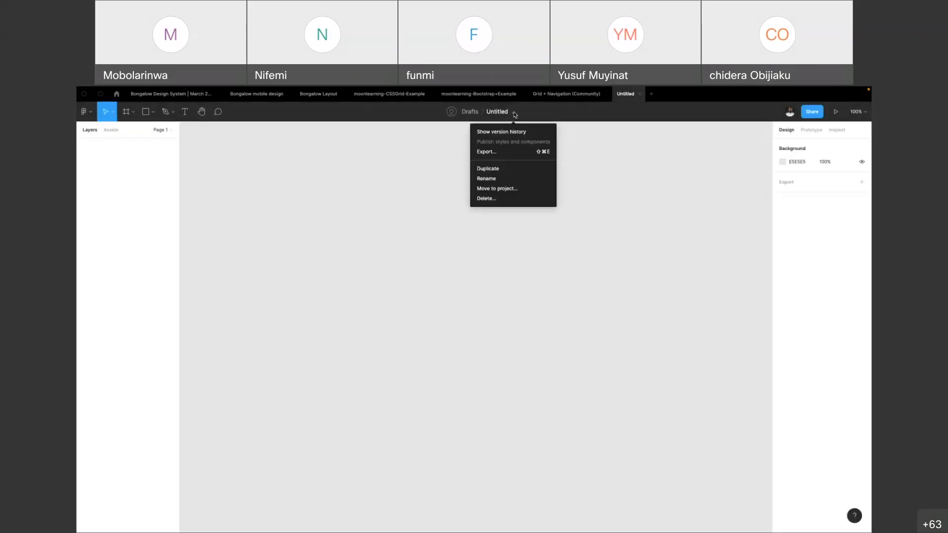
click(489, 189)
click(451, 216)
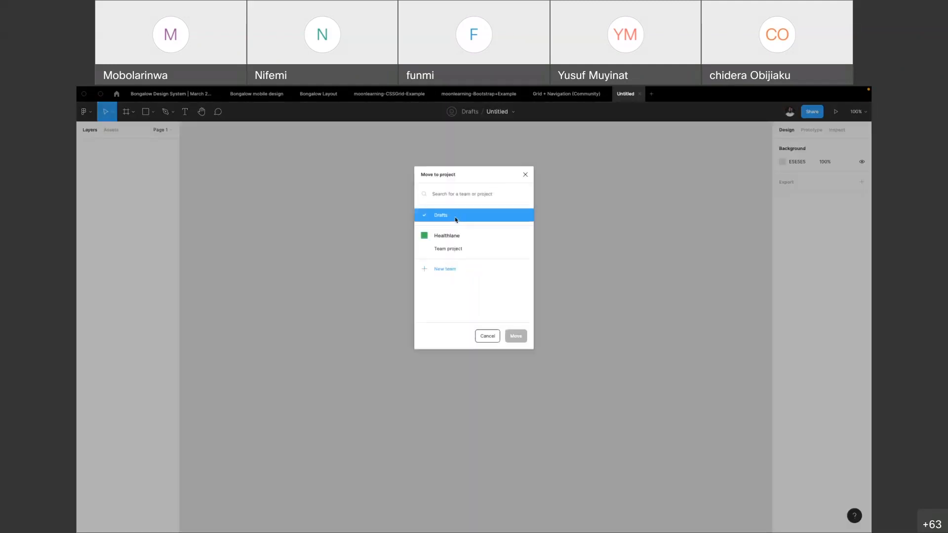
click(457, 248)
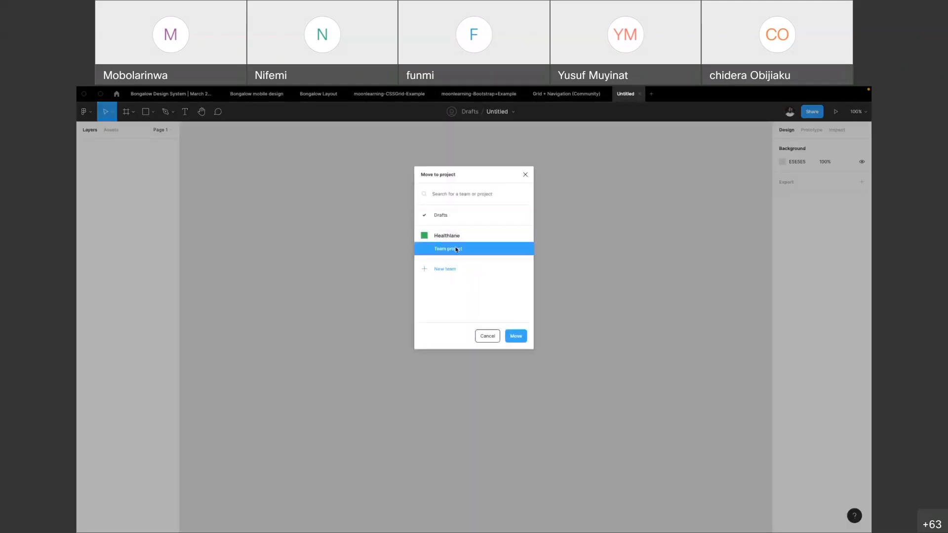
click(517, 339)
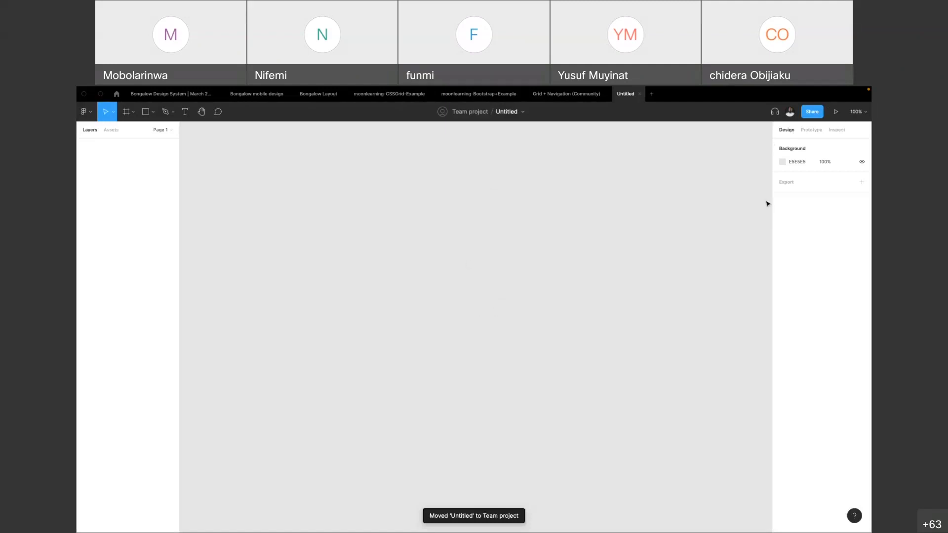
Try the can edit permission for invitations in the sharing settings and copy the file's share link
click(813, 112)
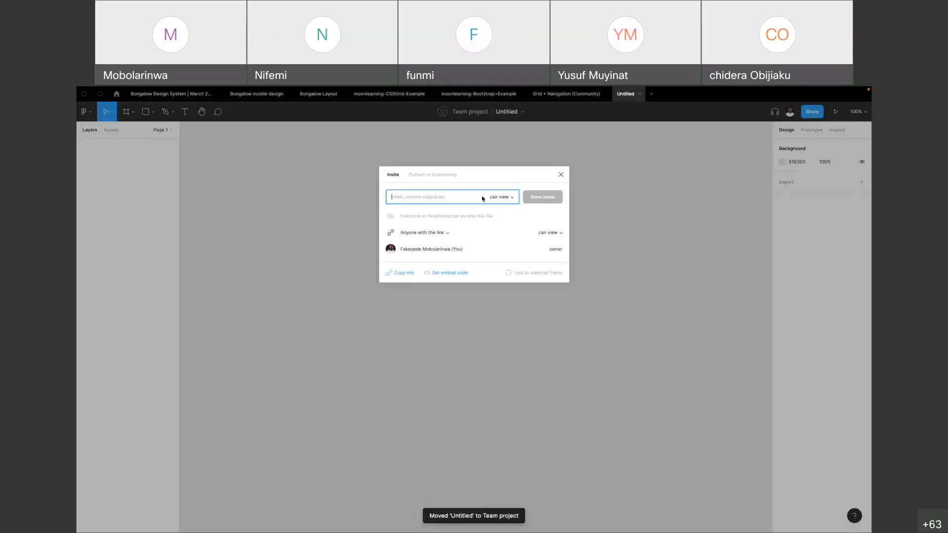
click(509, 198)
click(509, 188)
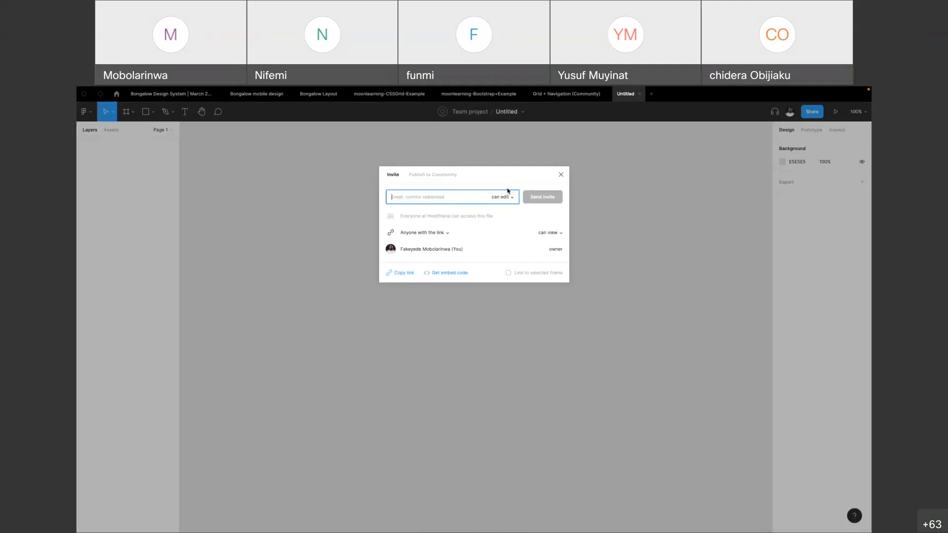
click(510, 197)
click(501, 207)
click(405, 273)
click(562, 176)
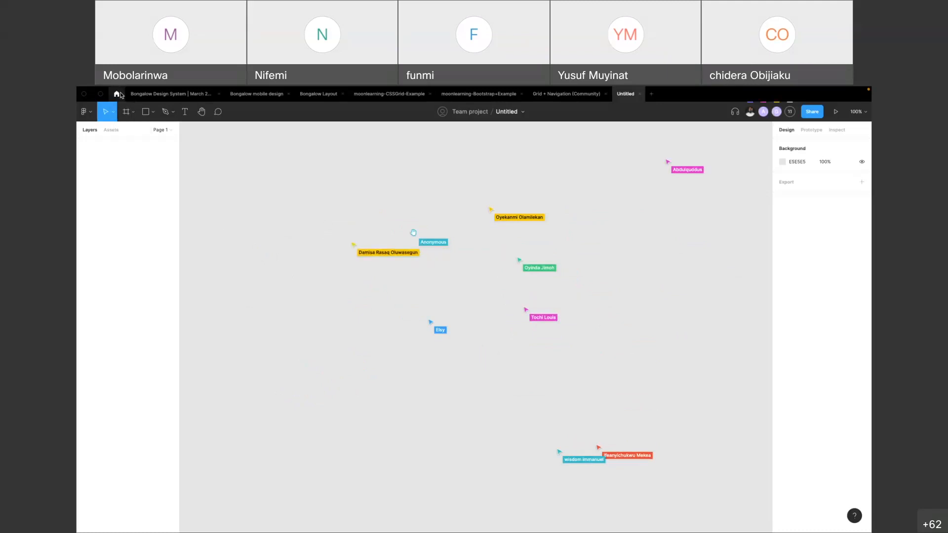
Add an iPhone 13 Pro Max preset frame to the canvas and move it to about X -465, Y -462
click(134, 115)
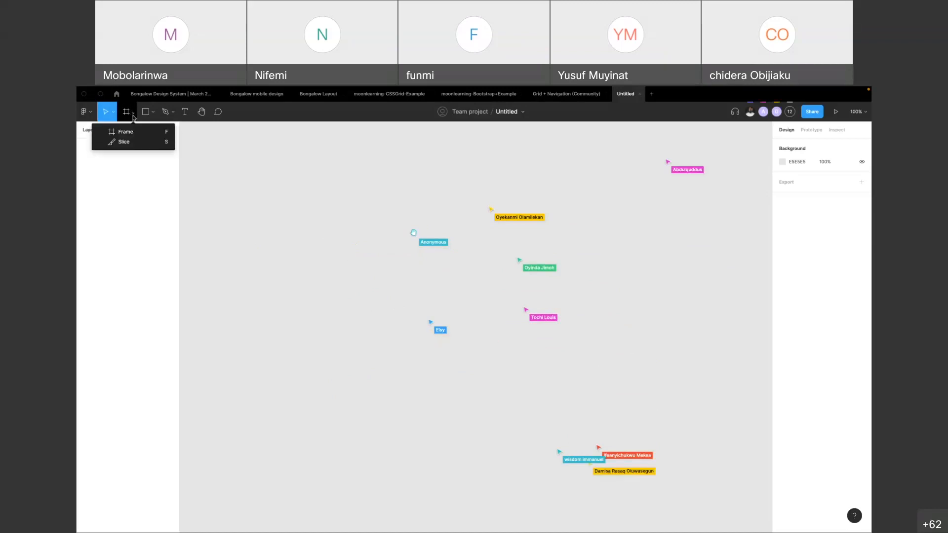
click(131, 135)
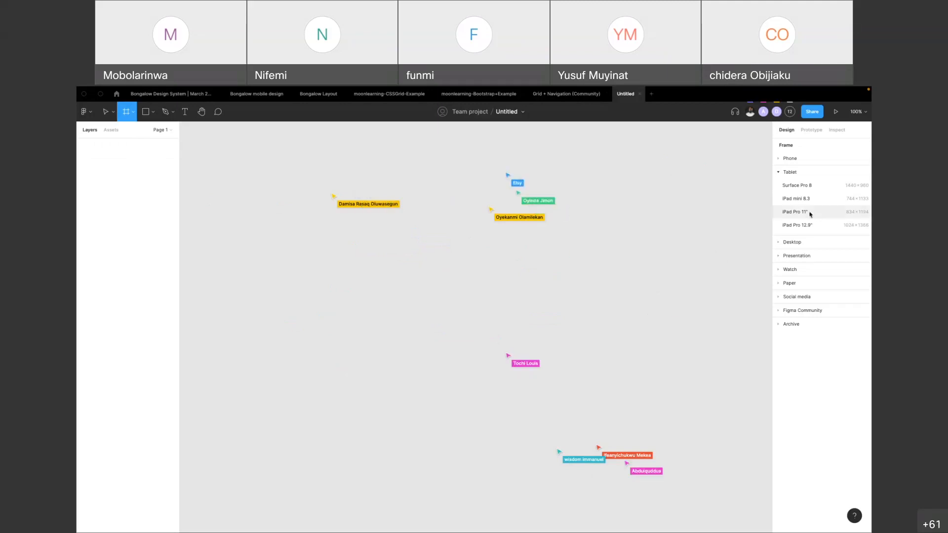
click(779, 159)
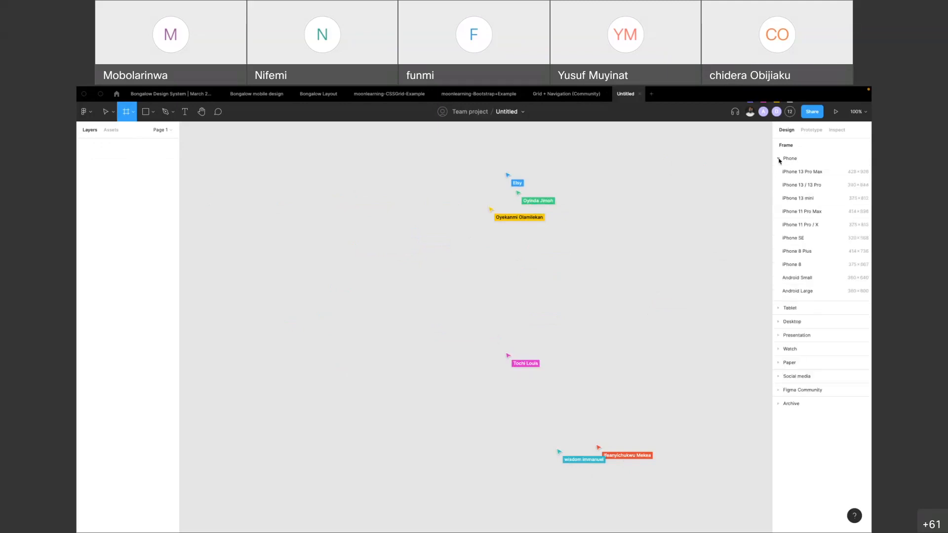
click(779, 310)
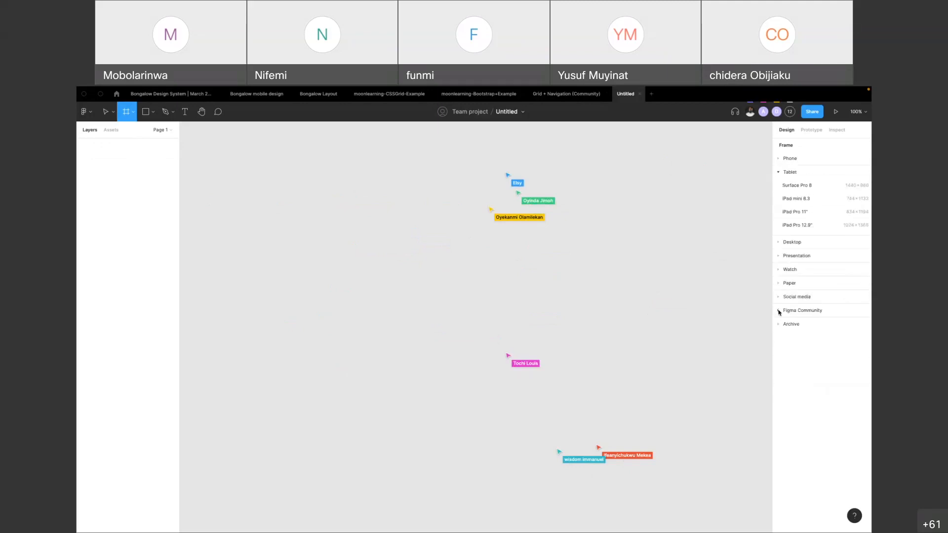
click(780, 245)
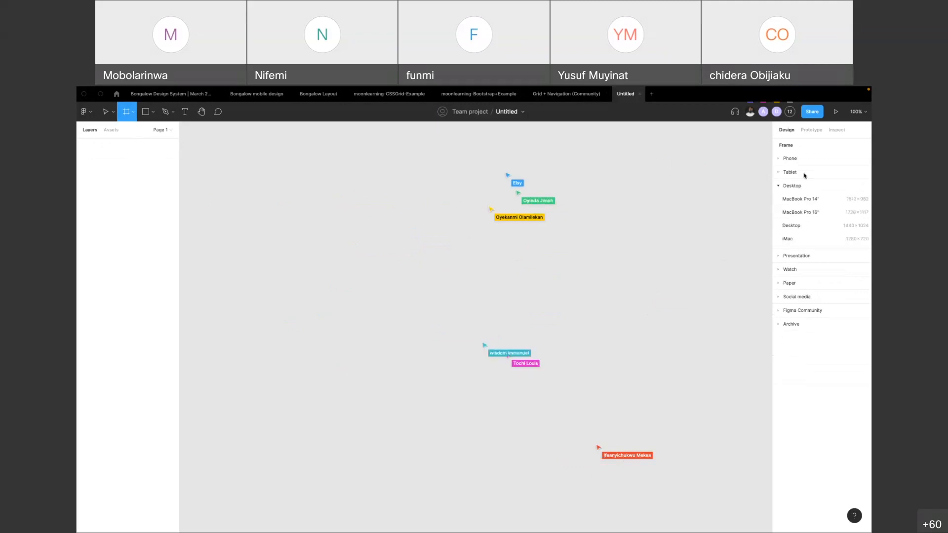
click(779, 159)
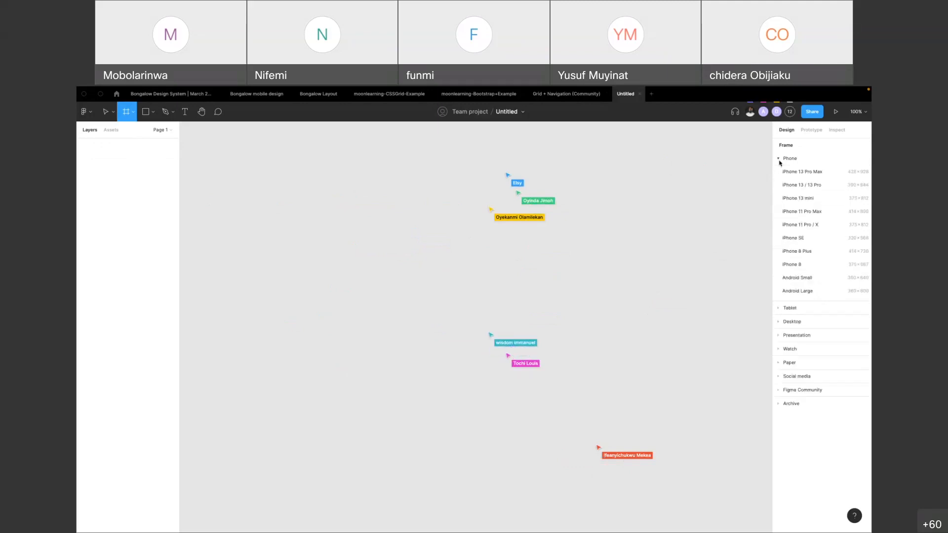
click(809, 173)
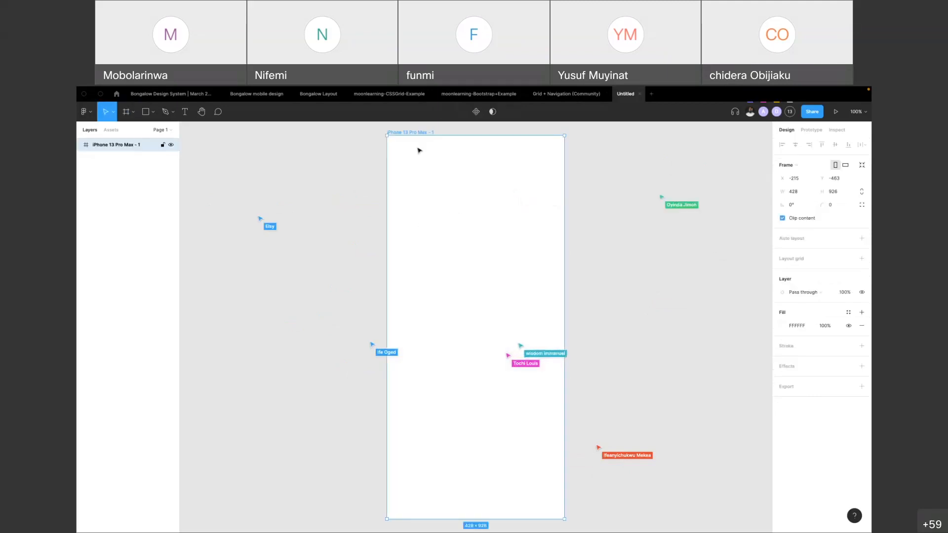
drag(424, 134, 321, 140)
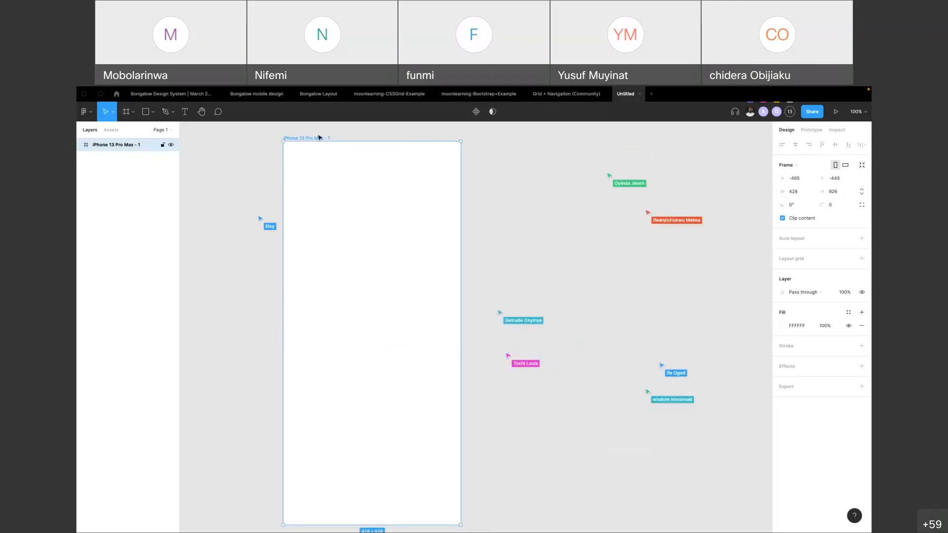
drag(321, 141, 320, 134)
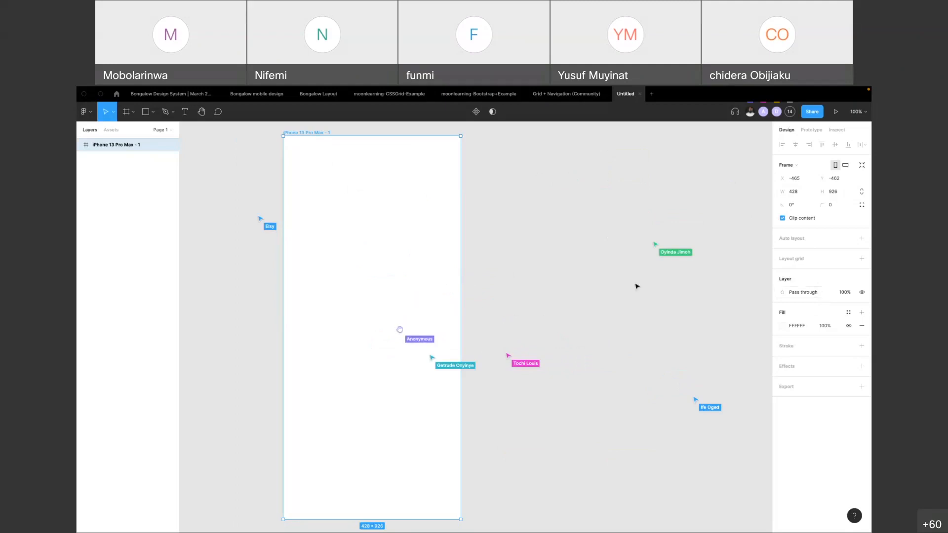
click(819, 293)
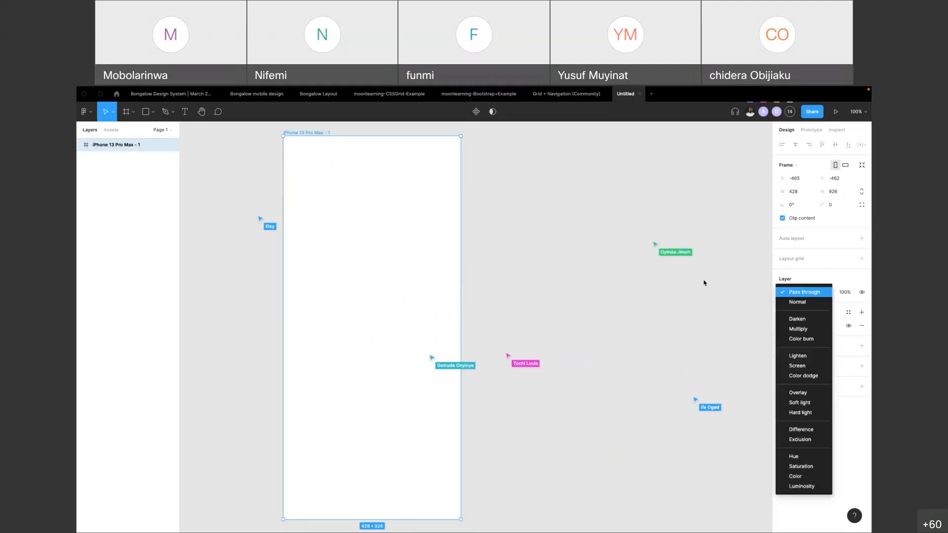
click(306, 133)
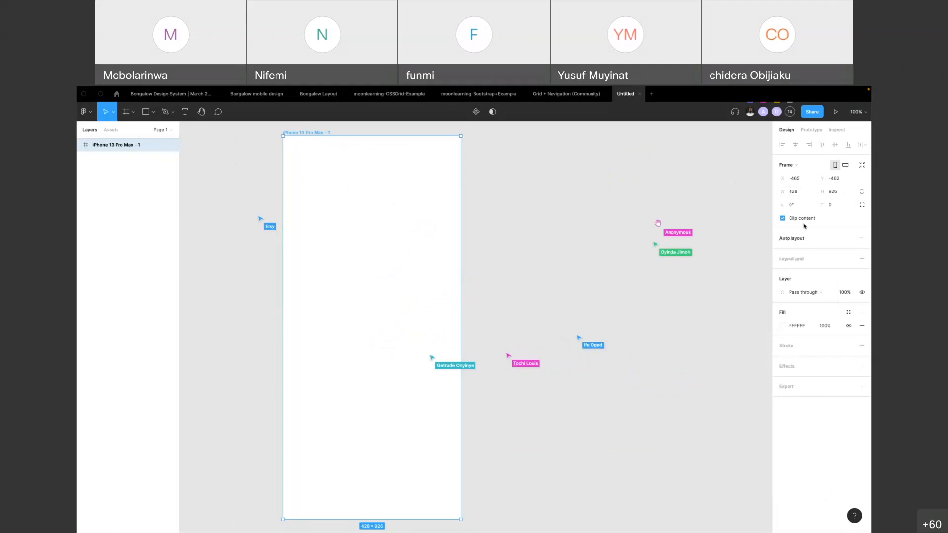
Add a Desktop preset frame beside the iPhone frame and align their top edges, placing it at about X -5, Y -462
click(132, 113)
click(137, 137)
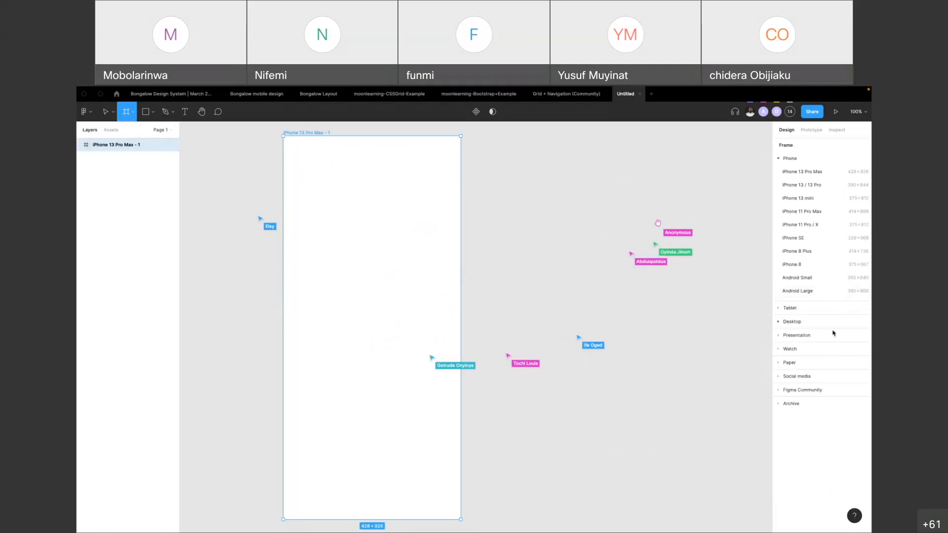
click(782, 243)
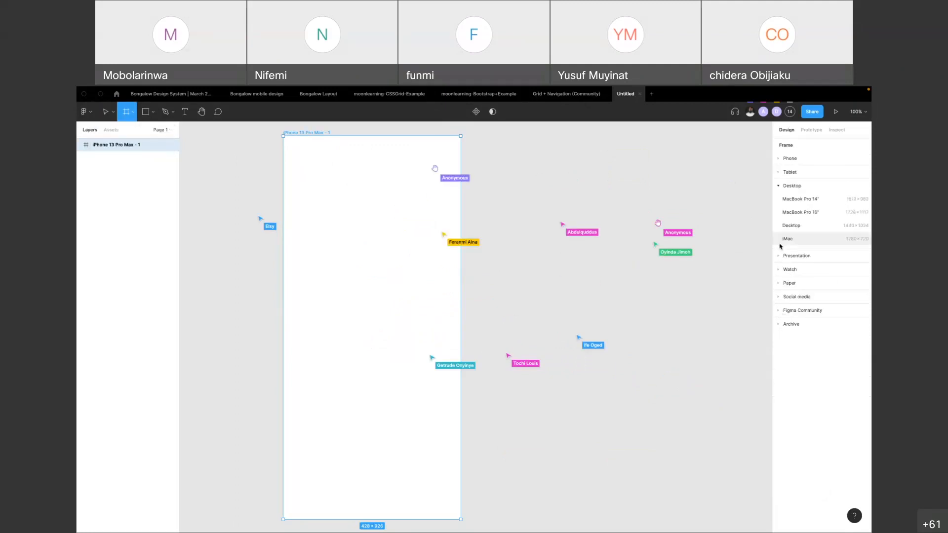
click(800, 225)
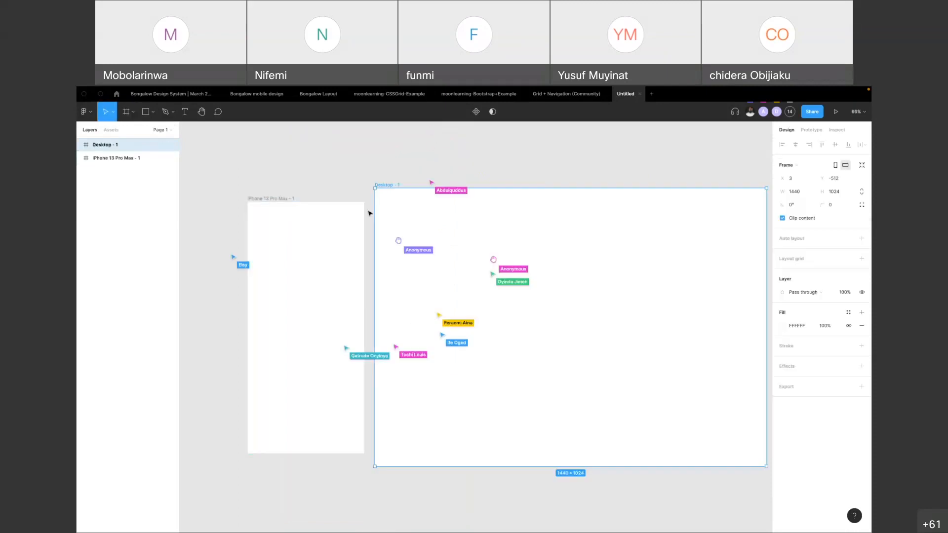
drag(387, 188, 385, 201)
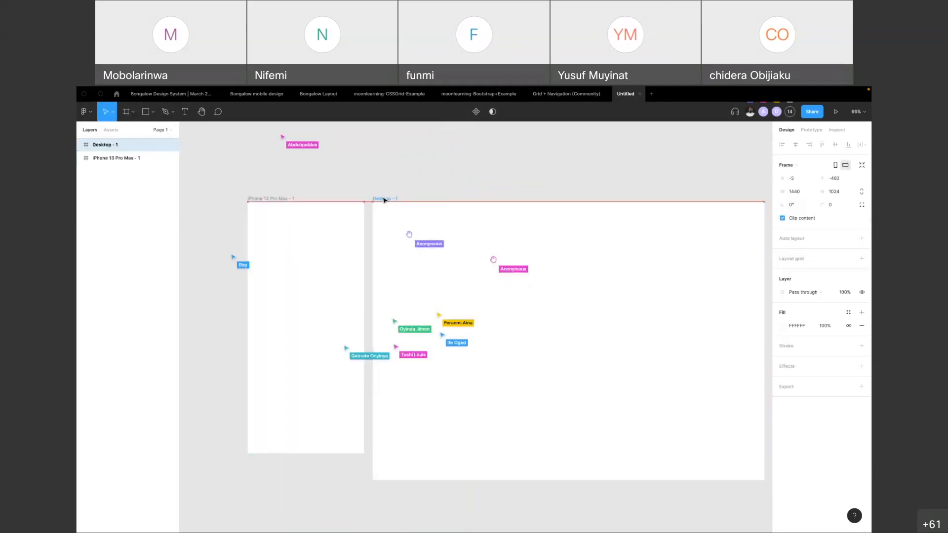
click(443, 175)
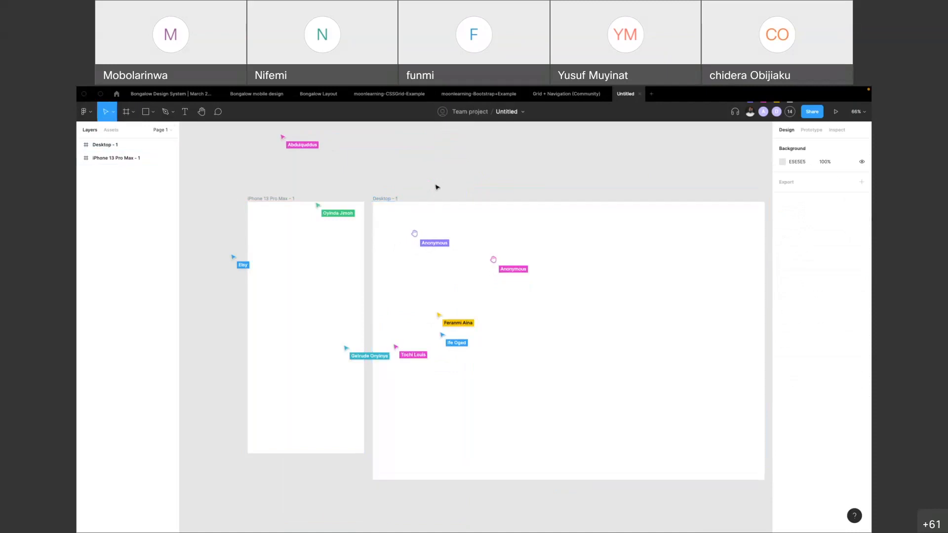
click(383, 199)
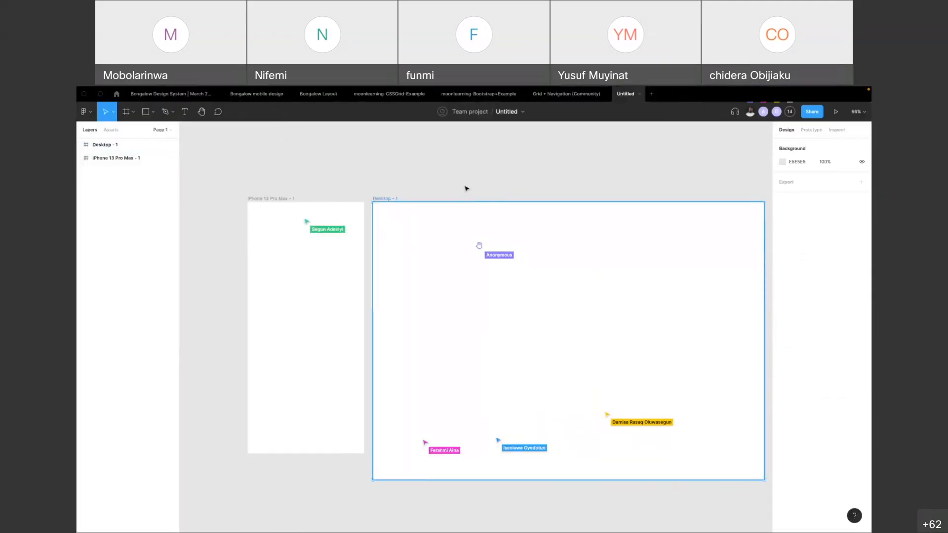
click(384, 197)
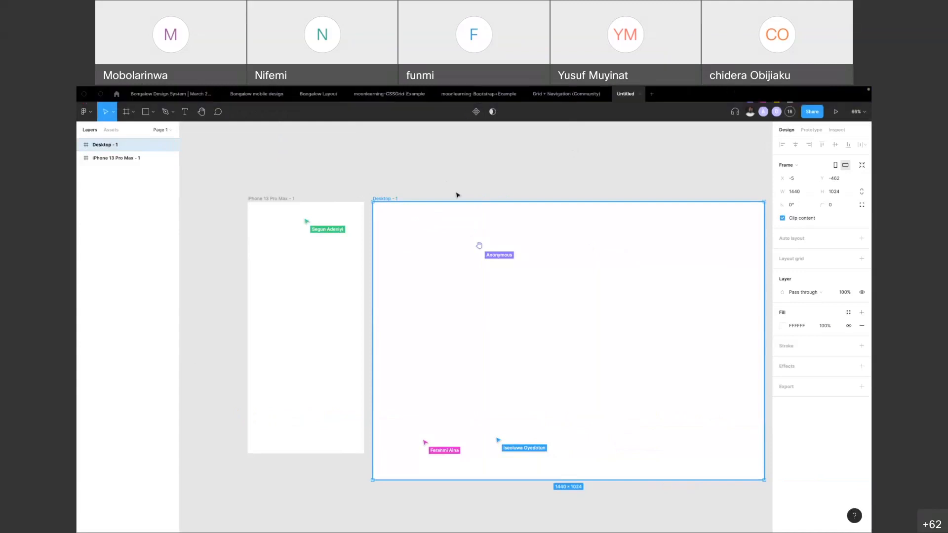
Copy the bootstrapinfo group from the moonlearning-Bootstrap+Example file and paste it into the untitled file
click(478, 94)
scroll(428, 194, up, 6)
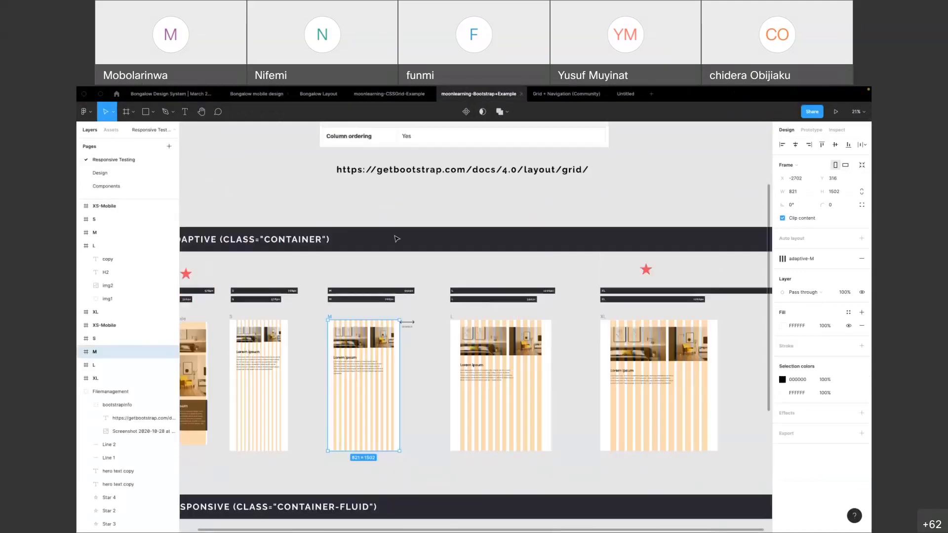
click(433, 202)
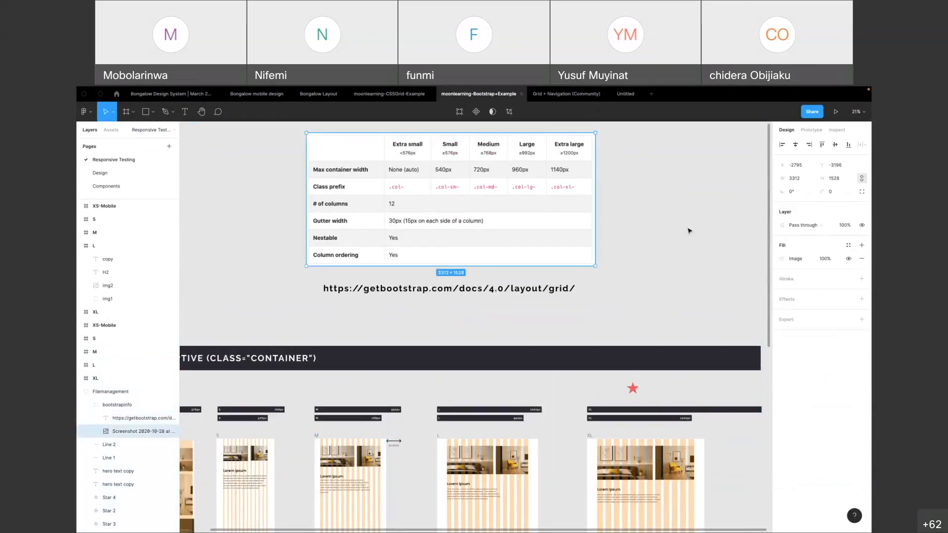
right_click(496, 250)
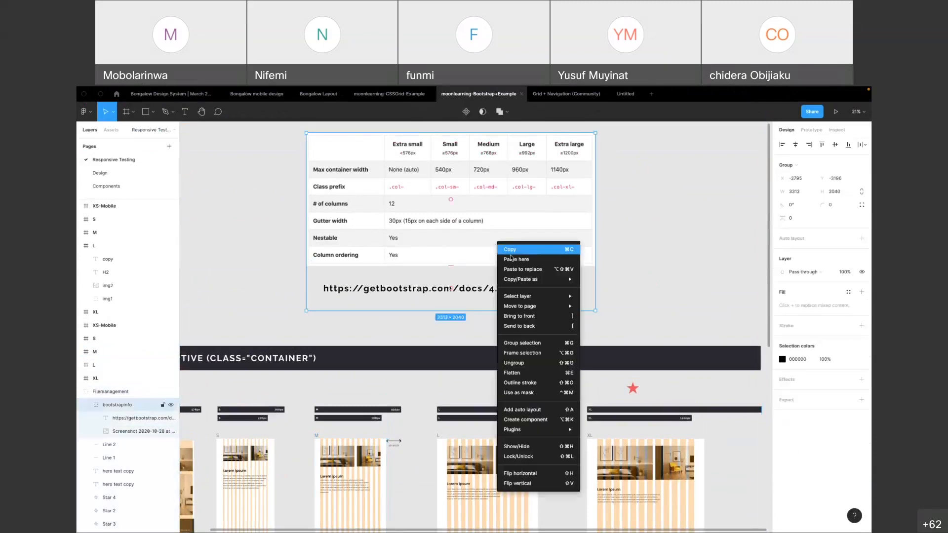
click(514, 250)
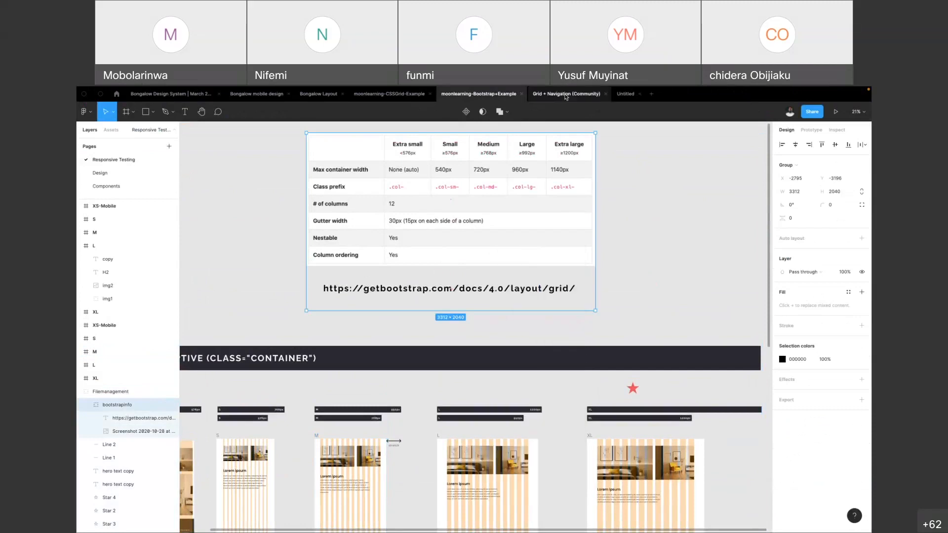
click(626, 94)
key(ctrl+v)
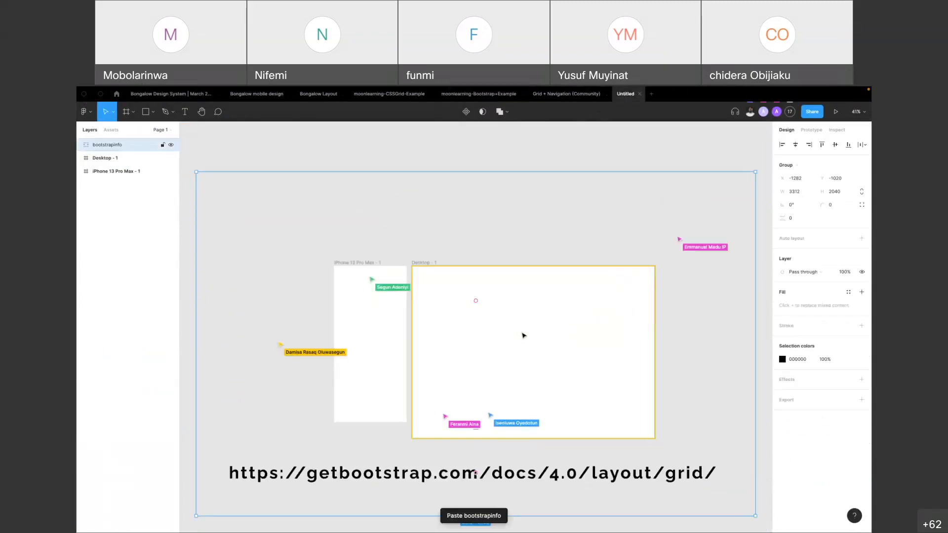
Move the pasted bootstrapinfo group above the device frames and scale it down to about 2624 × 1616
drag(511, 371, 521, 289)
scroll(519, 233, up, 3)
drag(687, 146, 609, 207)
drag(512, 265, 545, 258)
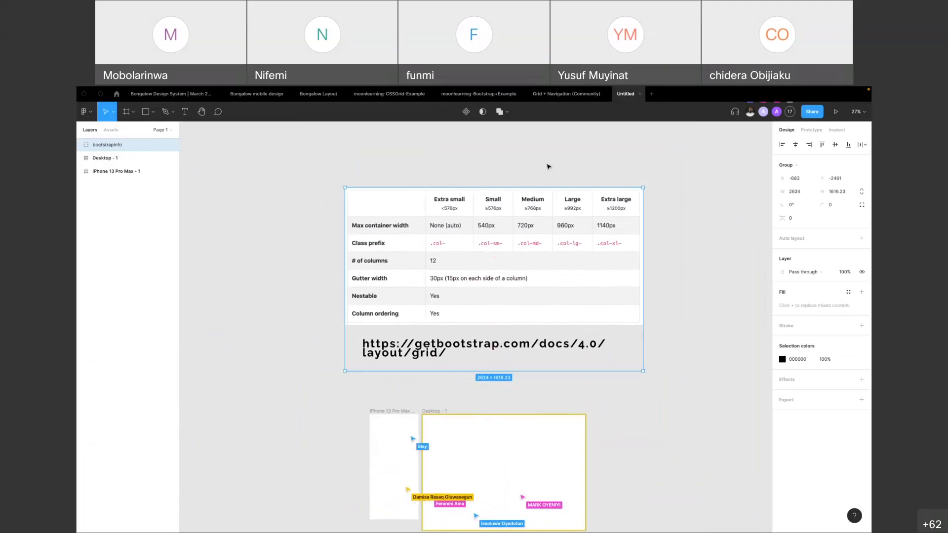
click(459, 388)
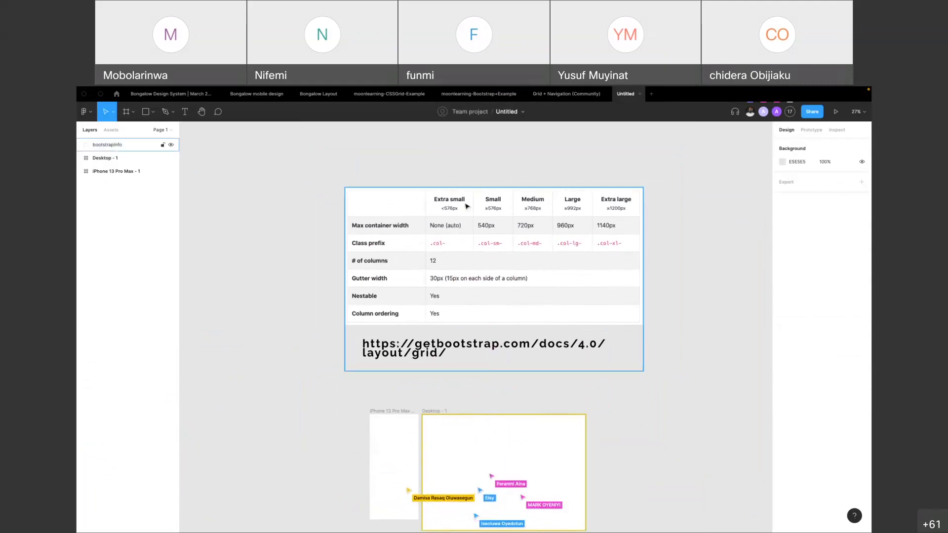
Add a layout grid to the Desktop frame
click(432, 411)
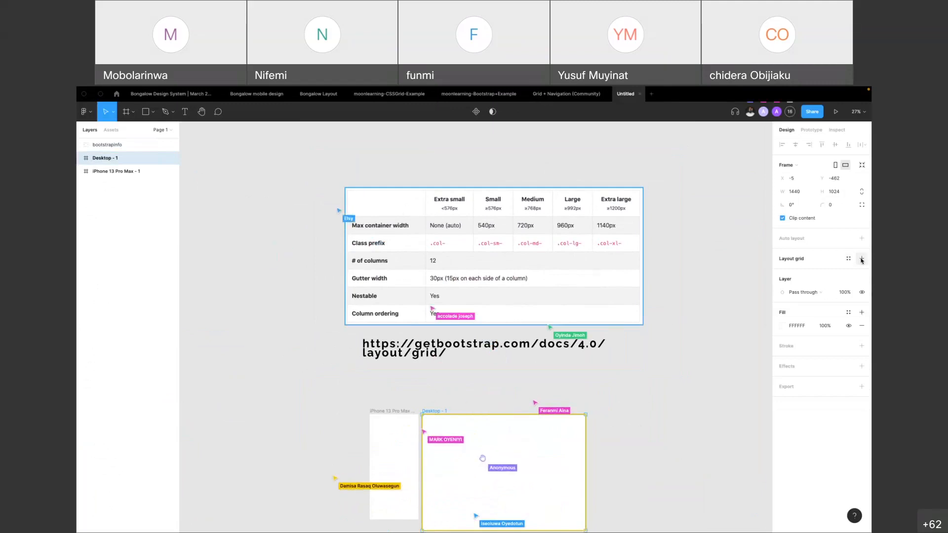
click(862, 260)
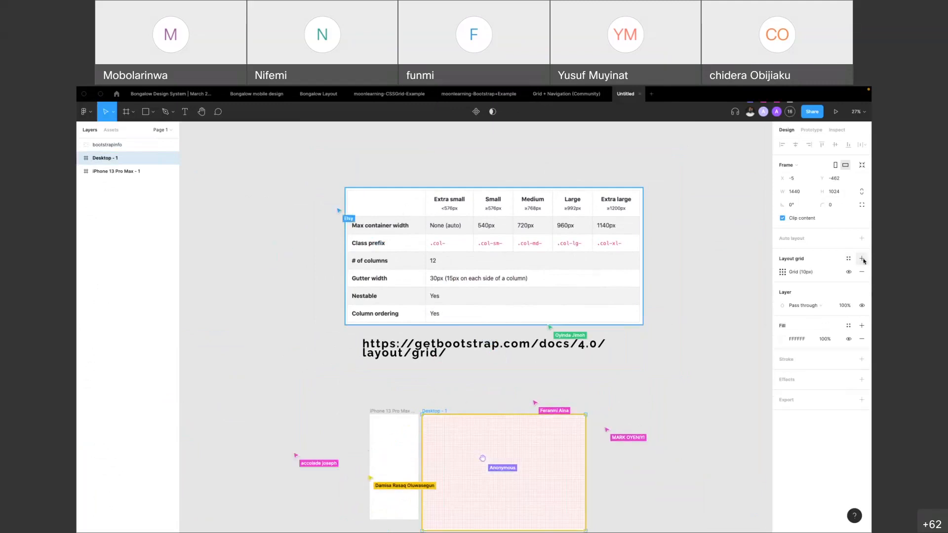
scroll(469, 444, up, 5)
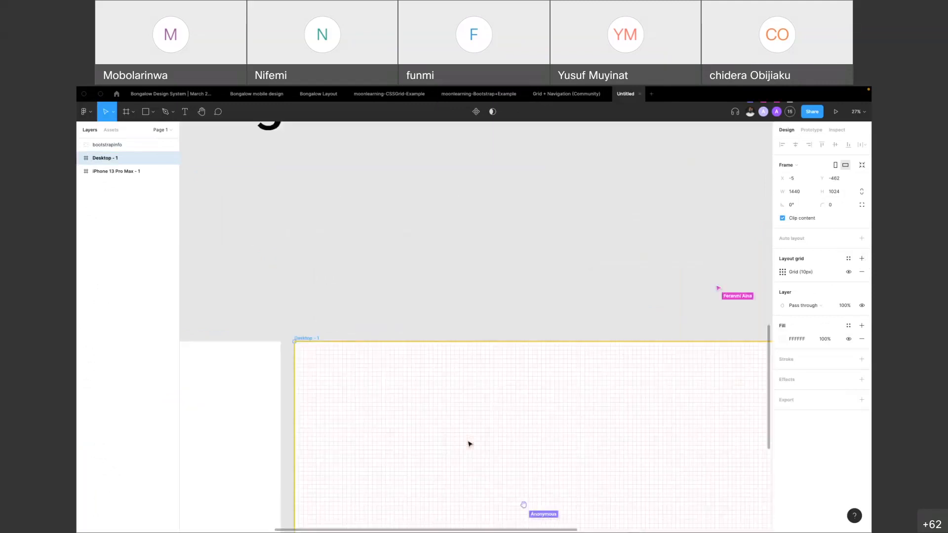
scroll(469, 444, down, 3)
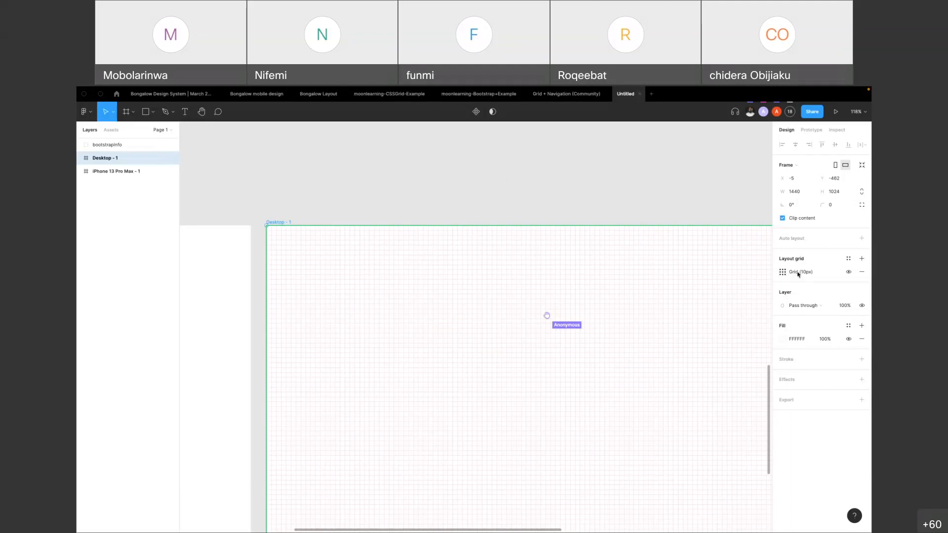
Change the Desktop frame's layout grid to columns and set the column count to 12
click(786, 273)
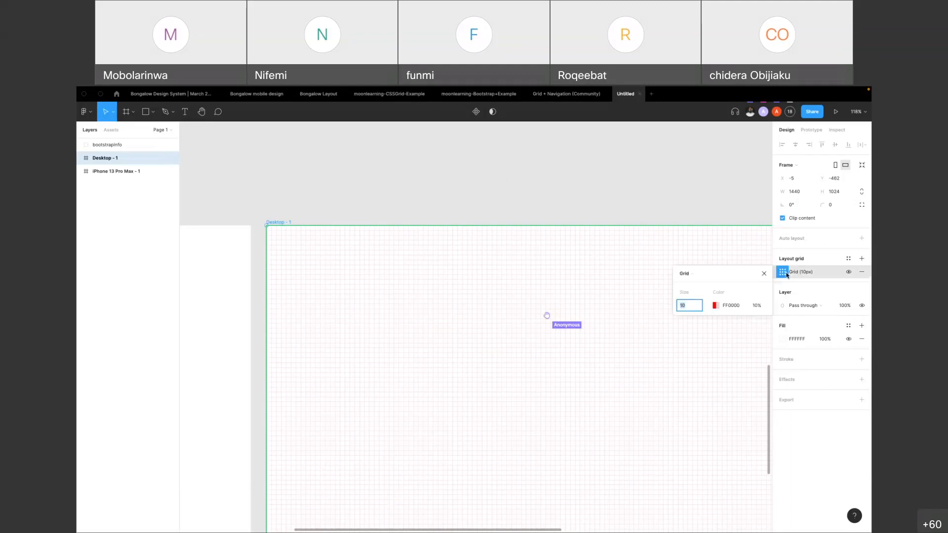
click(690, 275)
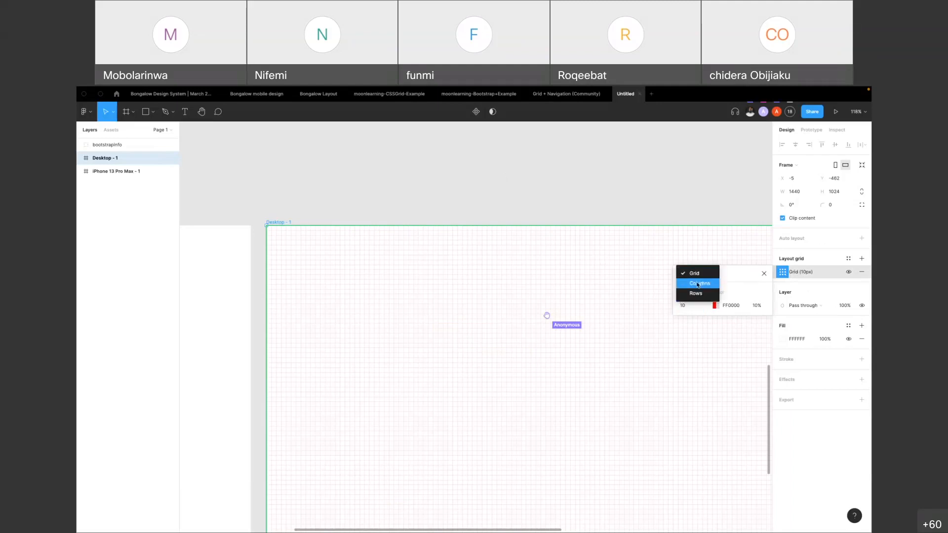
click(698, 284)
scroll(345, 239, down, 5)
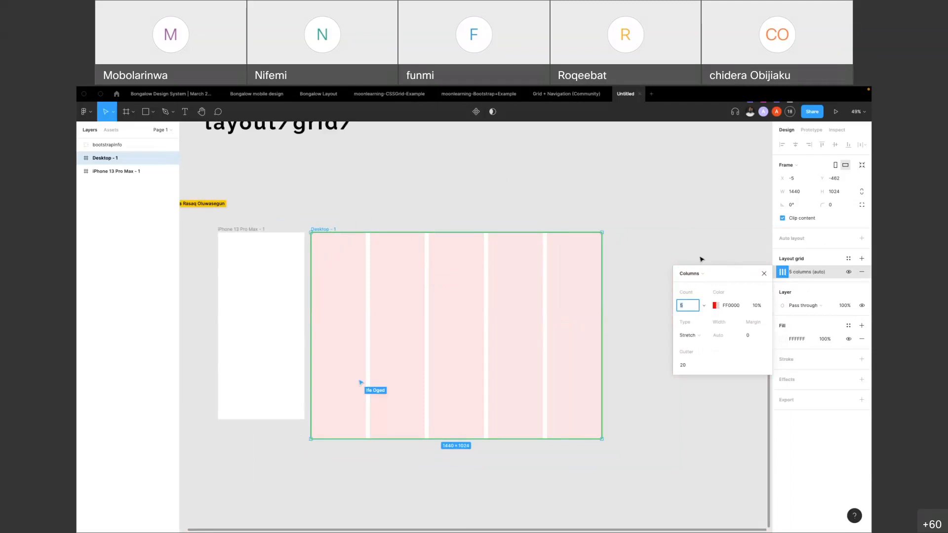
scroll(370, 311, up, 5)
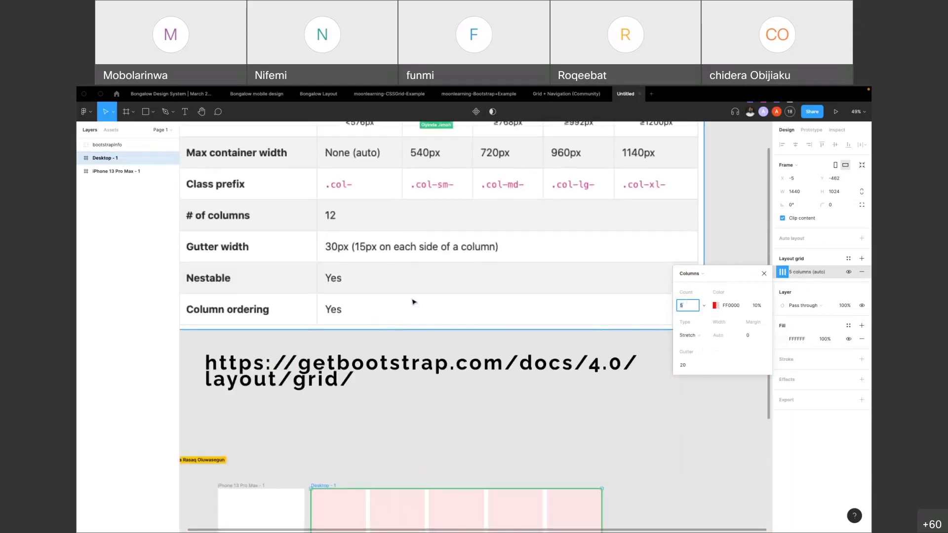
scroll(413, 303, down, 3)
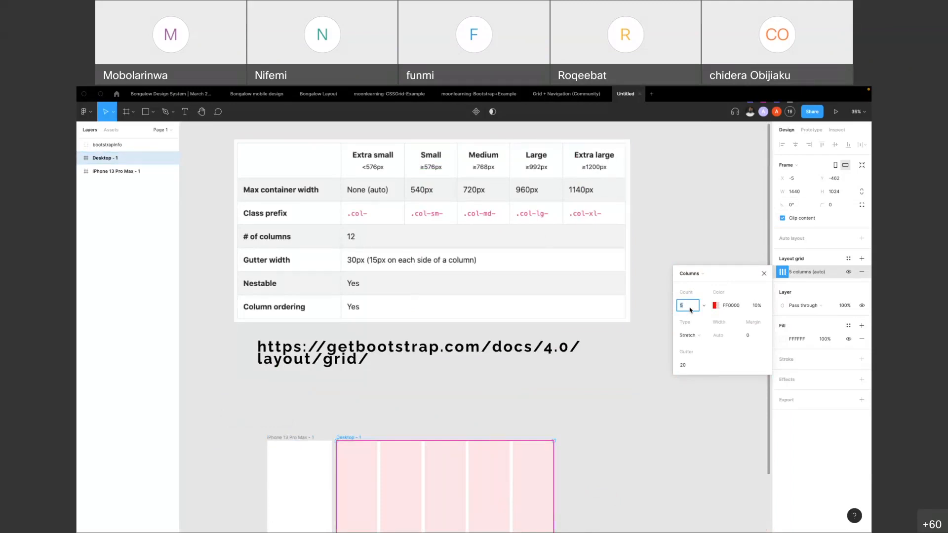
text(12)
key(Return)
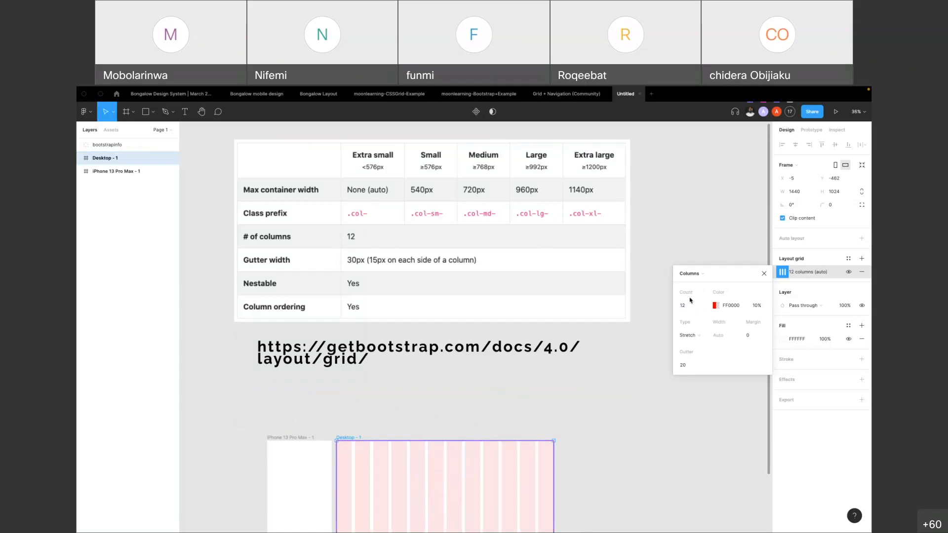
Keep the Stretch type and set the column grid's gutter to 30
scroll(499, 412, down, 3)
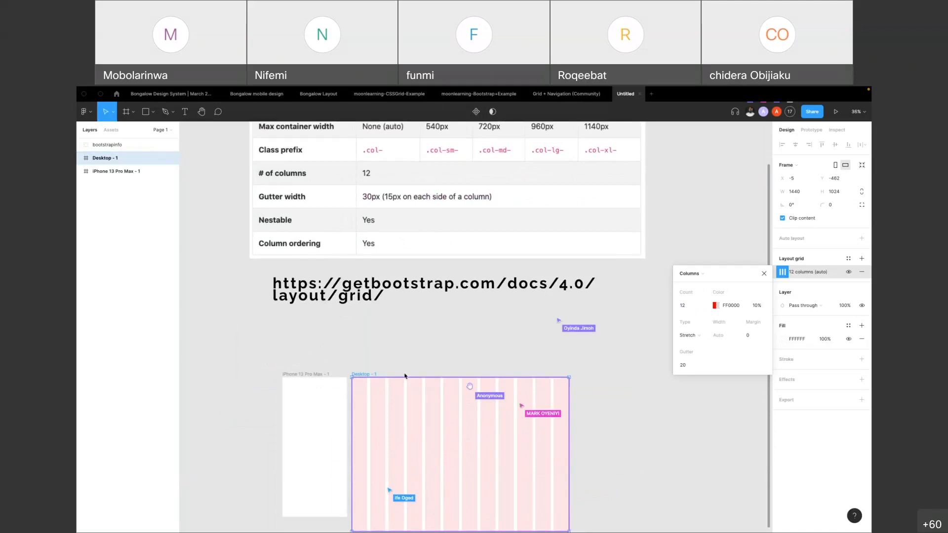
click(703, 337)
click(703, 339)
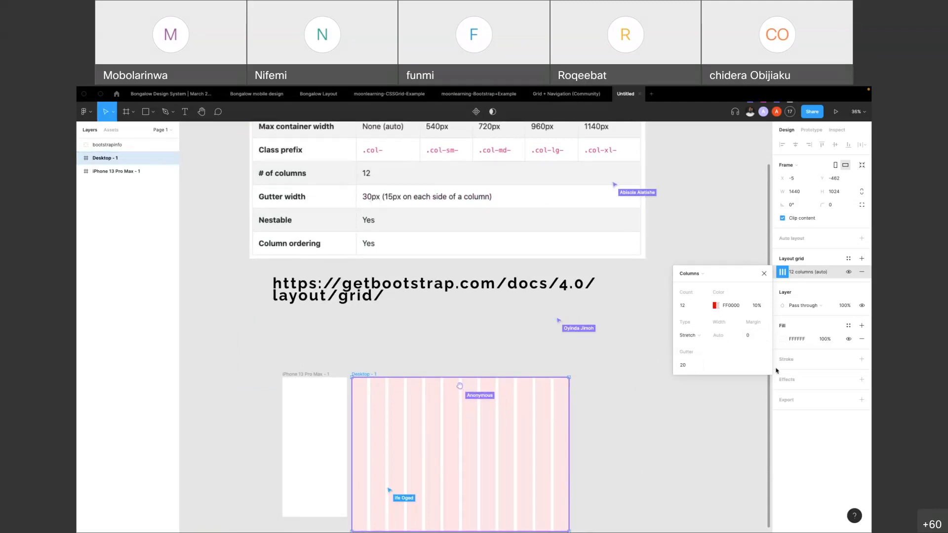
click(693, 372)
text(30)
key(Return)
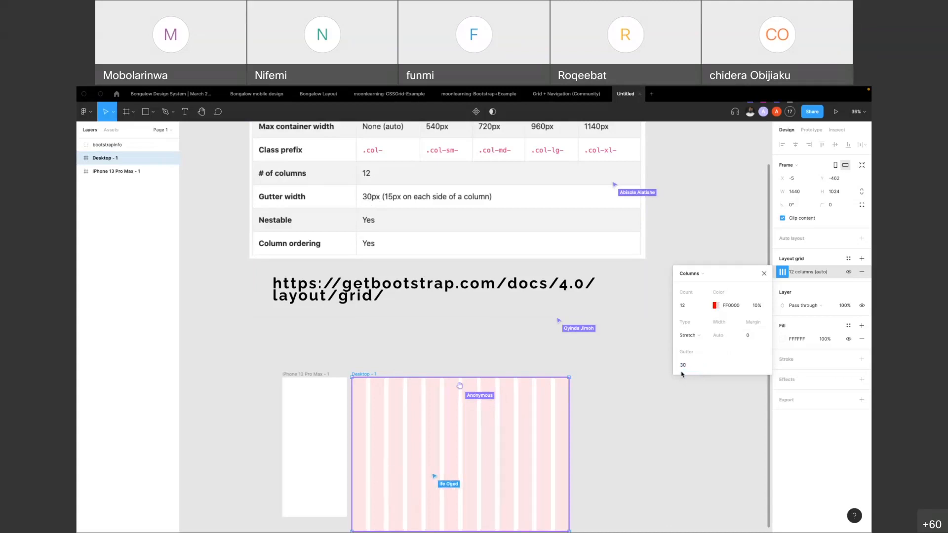
Set the column grid's margin to 30 and close its settings
scroll(455, 407, up, 5)
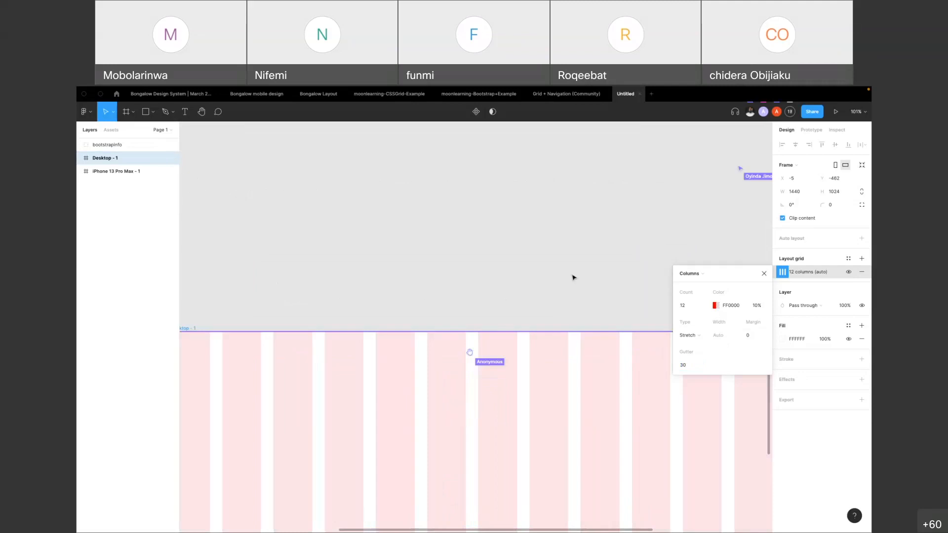
scroll(568, 275, down, 5)
scroll(543, 282, up, 2)
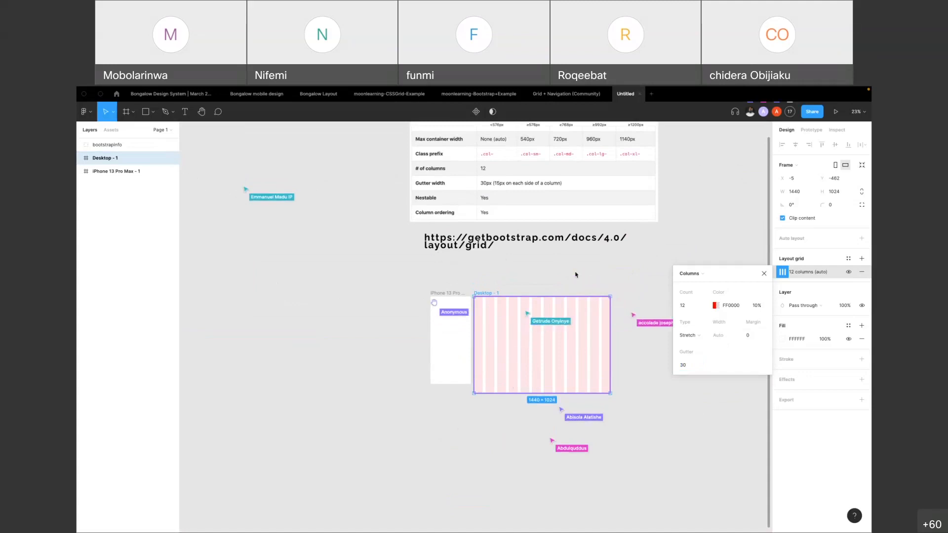
scroll(616, 303, up, 5)
click(757, 339)
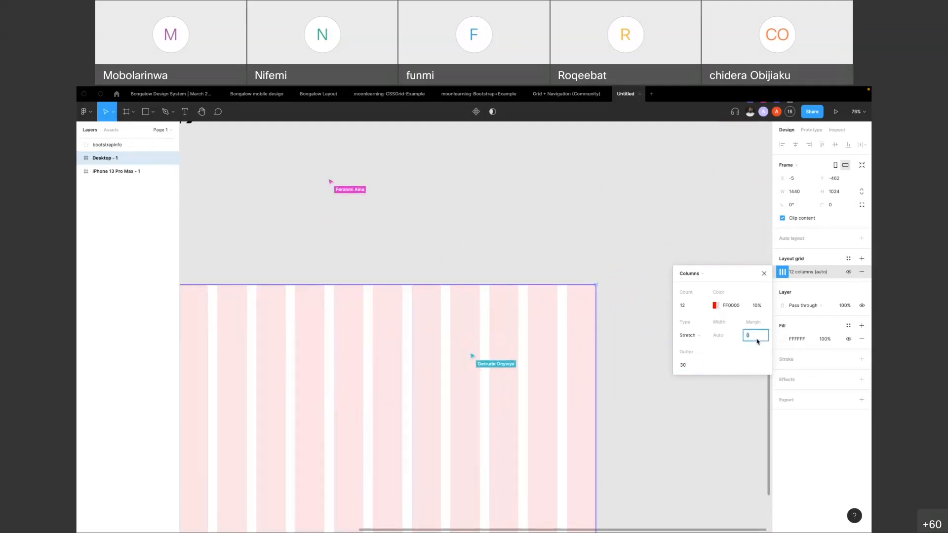
text(30)
key(Return)
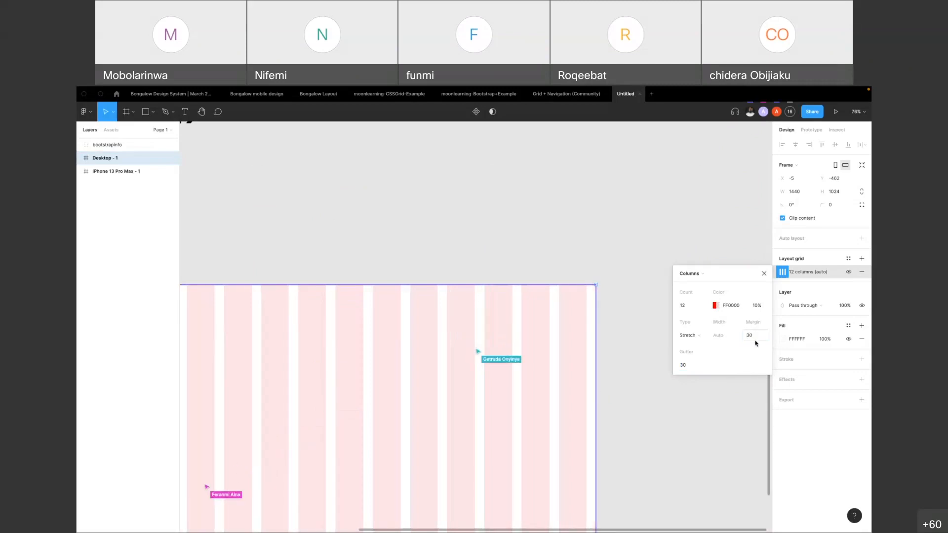
scroll(646, 314, down, 5)
click(606, 284)
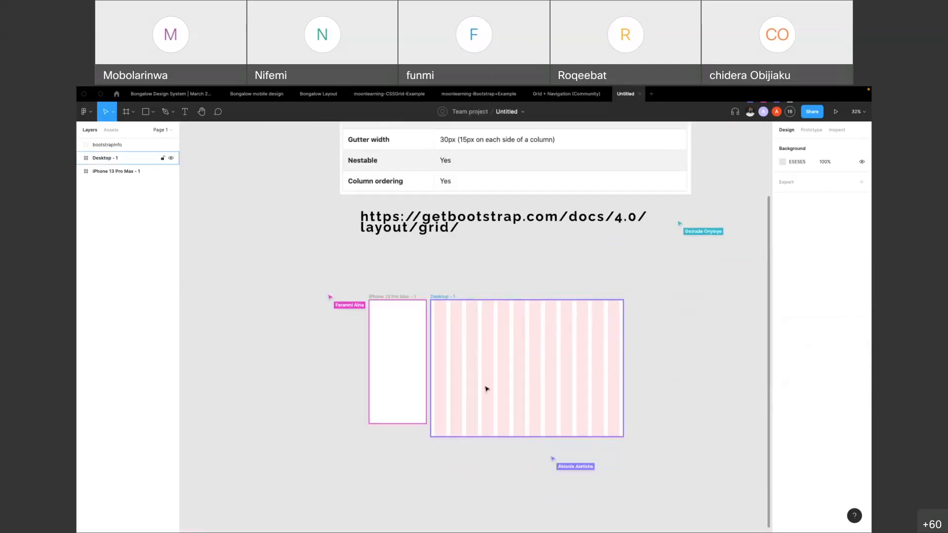
Move the Desktop frame slightly away from the iPhone 13 Pro Max frame, to X 15
click(467, 340)
scroll(466, 340, up, 3)
scroll(466, 341, up, 2)
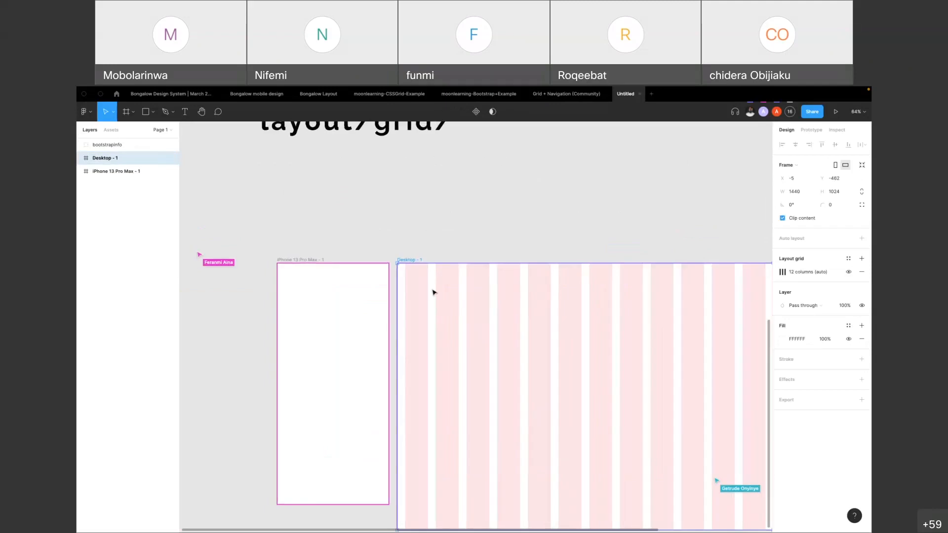
scroll(428, 273, down, 3)
mouse_move(428, 271)
mouse_down()
mouse_move(472, 267)
mouse_move(429, 272)
mouse_up()
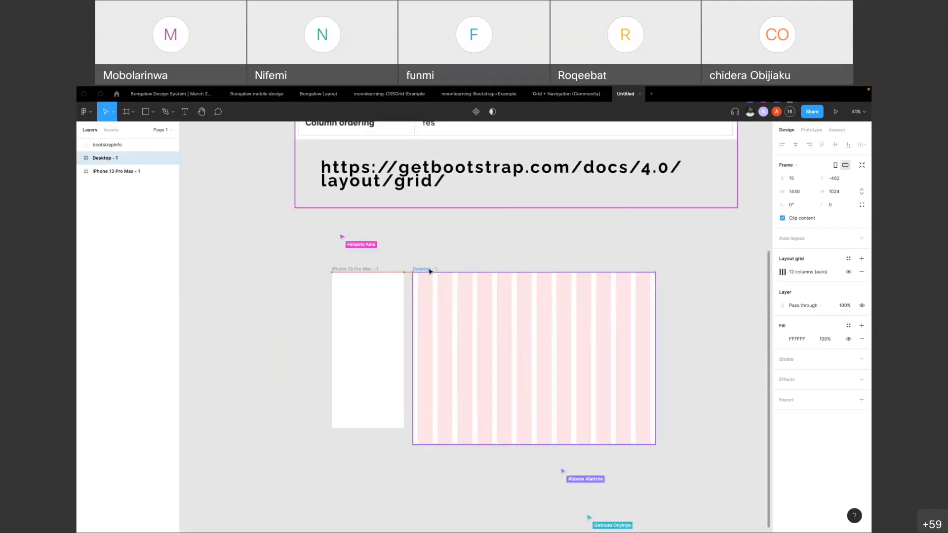
Try narrowing the Desktop frame to test its stretch columns, undo the resize, and reselect the frame
drag(656, 333, 547, 330)
key(super+z)
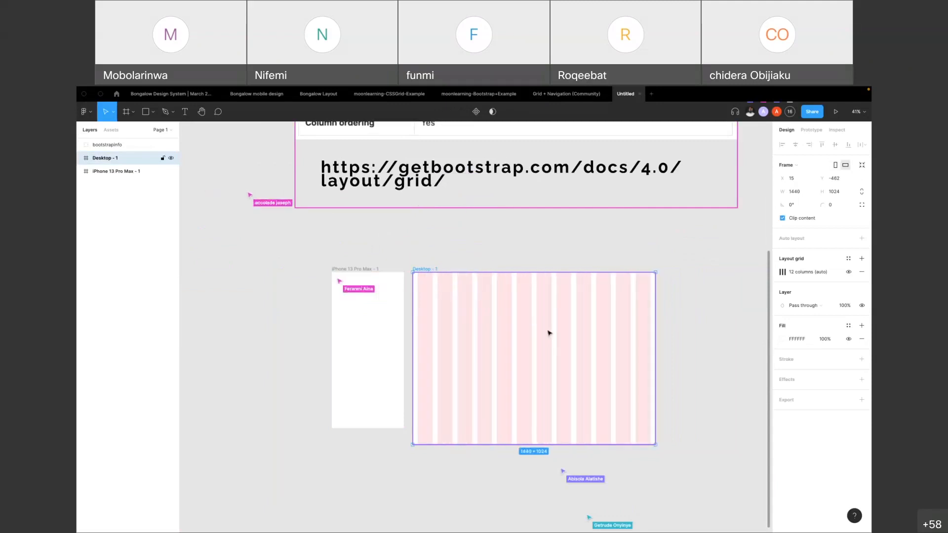
click(445, 267)
click(429, 271)
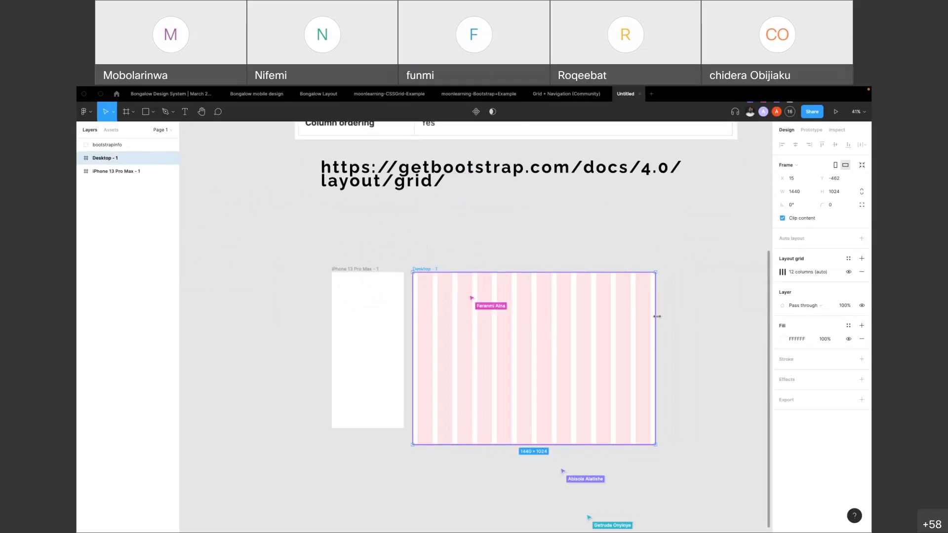
Compare the Desktop frame's column grid settings with the column count, gutter and breakpoint values in the Bootstrap table
click(785, 273)
scroll(475, 291, up, 3)
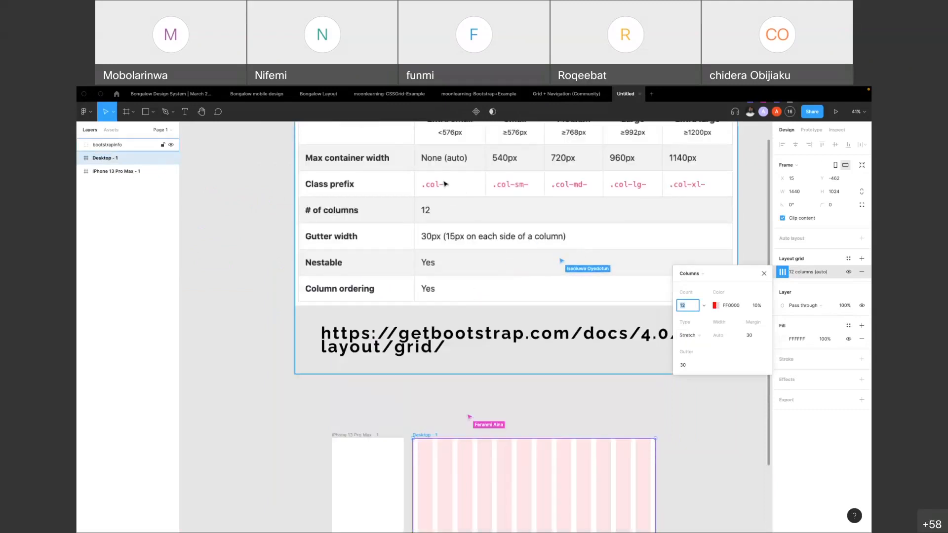
scroll(463, 189, up, 1)
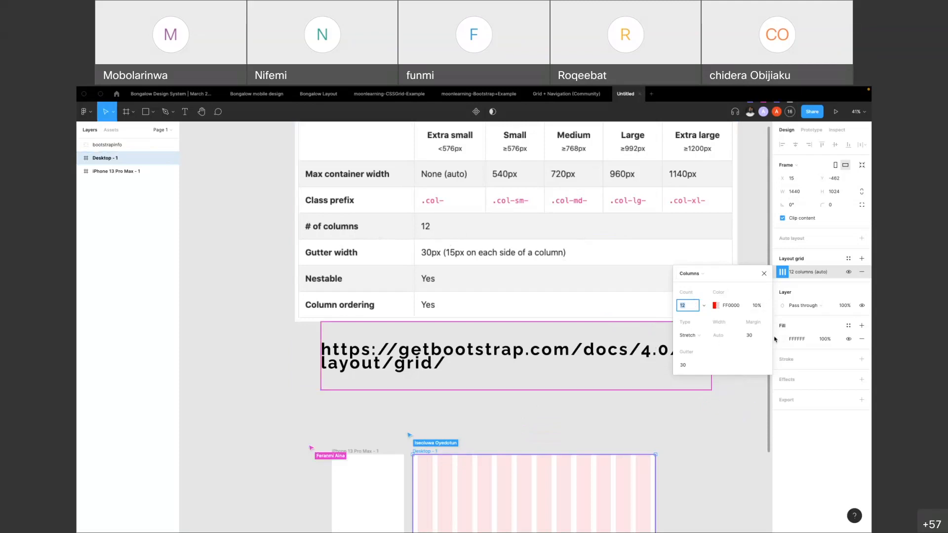
scroll(536, 275, down, 1)
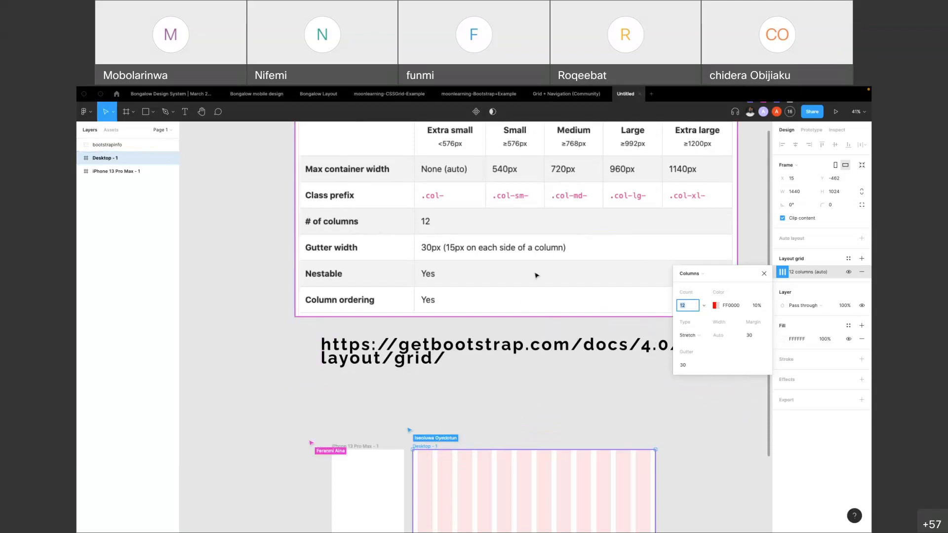
scroll(536, 275, down, 5)
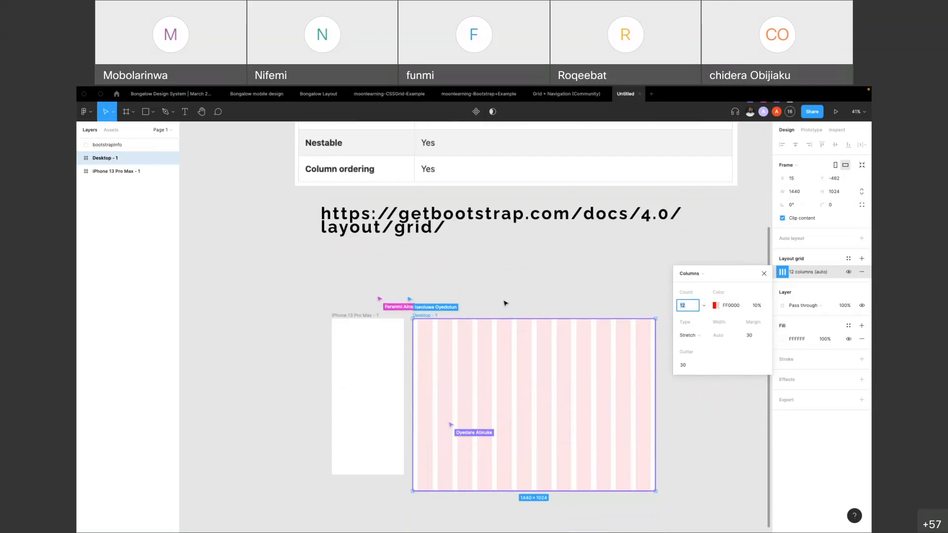
click(487, 291)
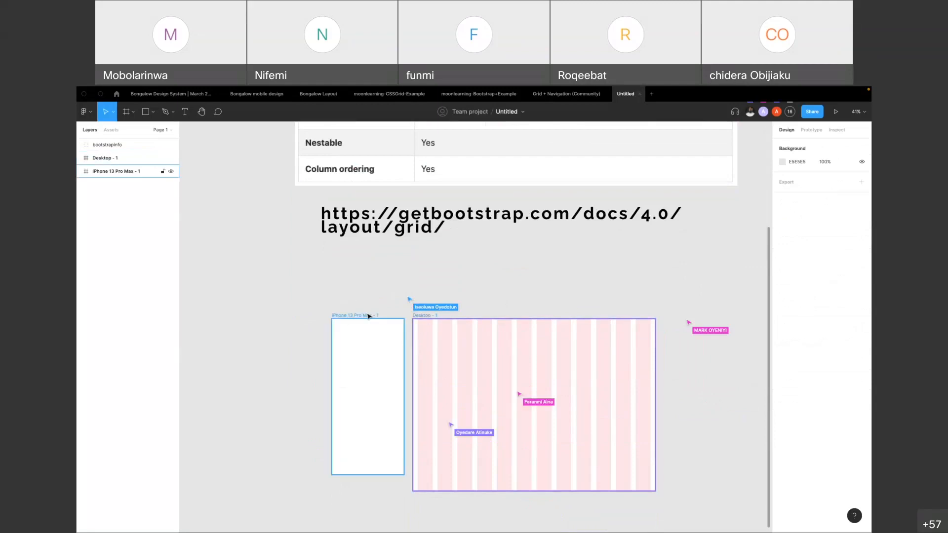
click(426, 317)
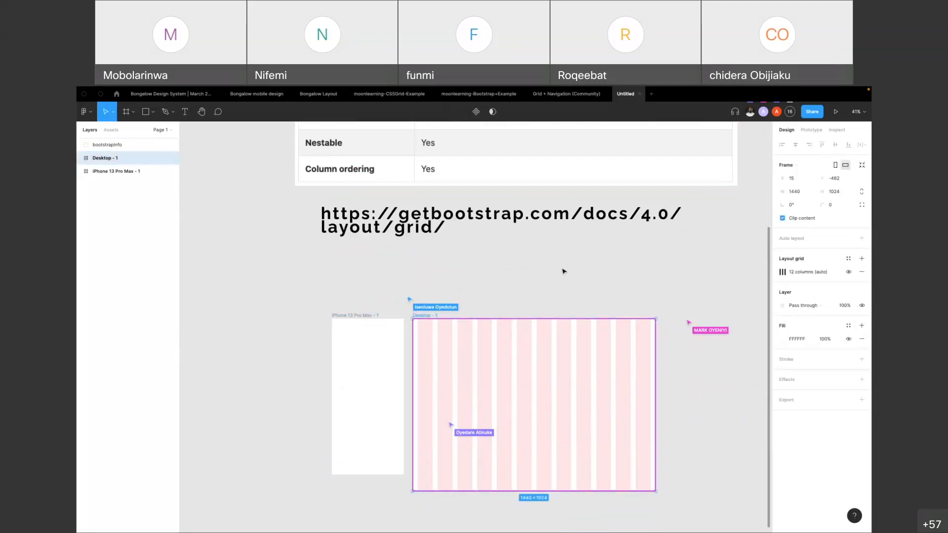
scroll(540, 275, up, 3)
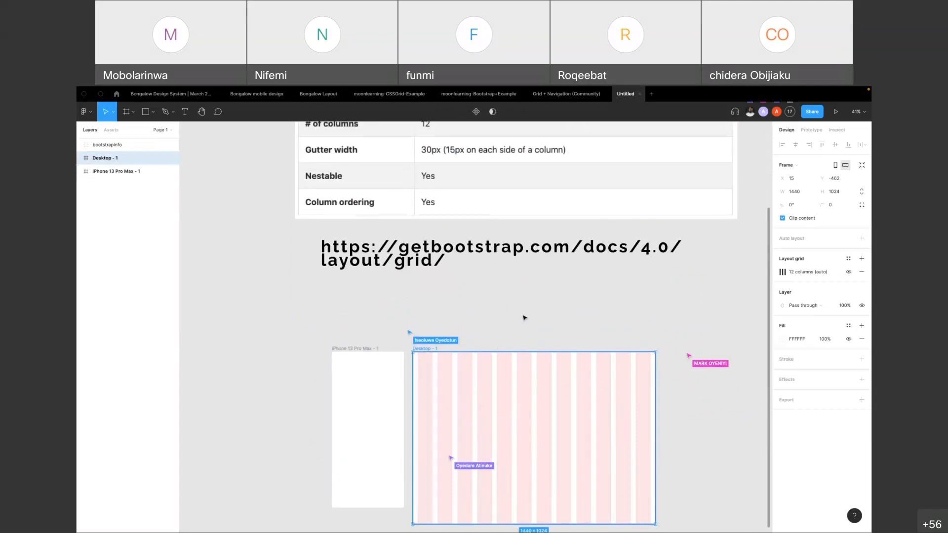
scroll(558, 317, up, 10)
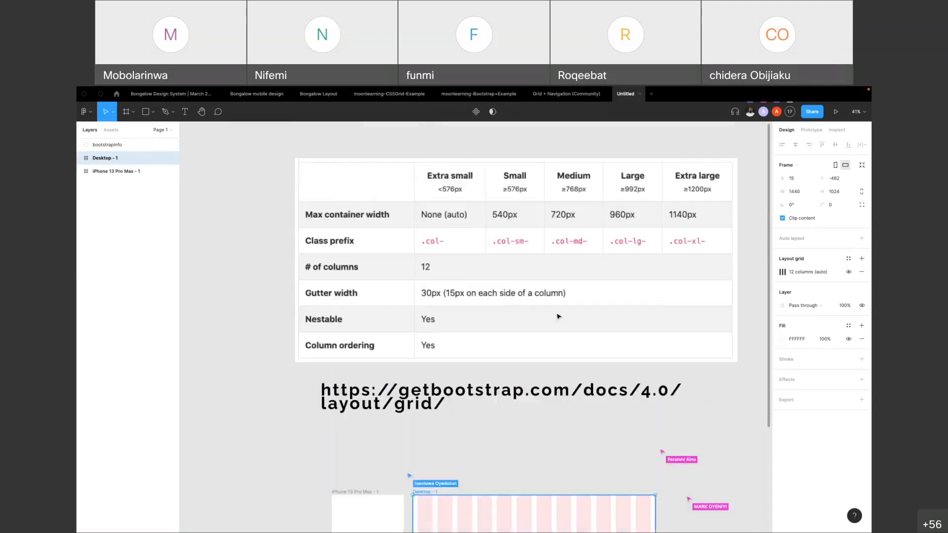
scroll(559, 317, up, 3)
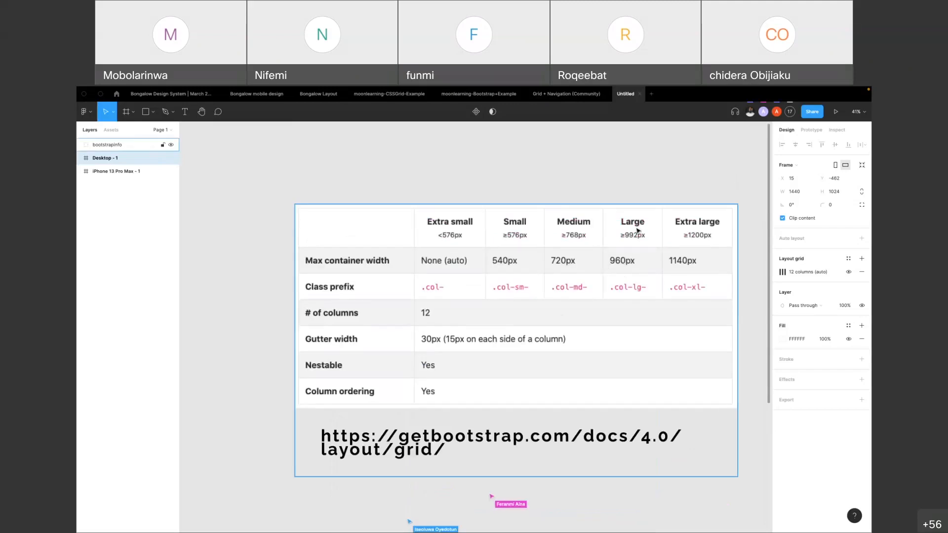
Add an iPad mini 8.3 frame beside the Desktop frame and align their top edges at Y -462
scroll(504, 271, down, 20)
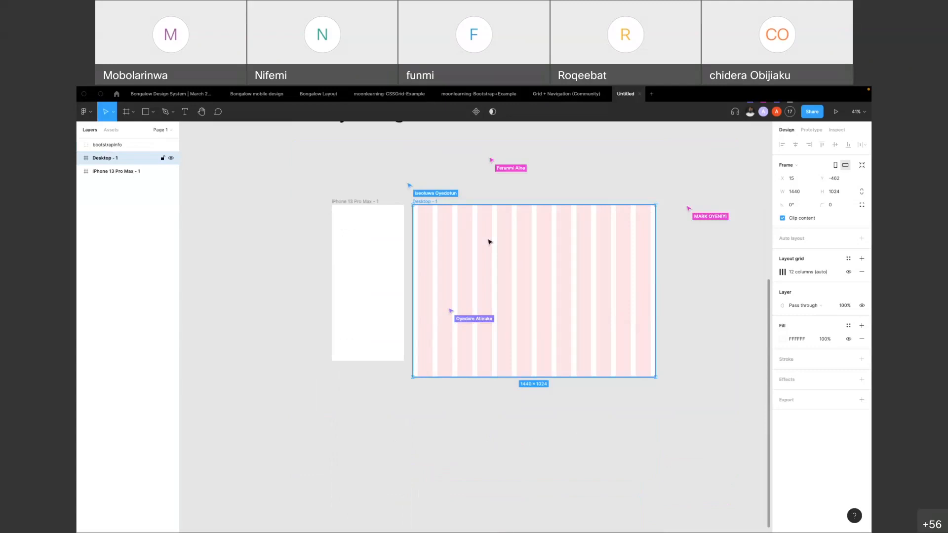
click(133, 112)
click(118, 130)
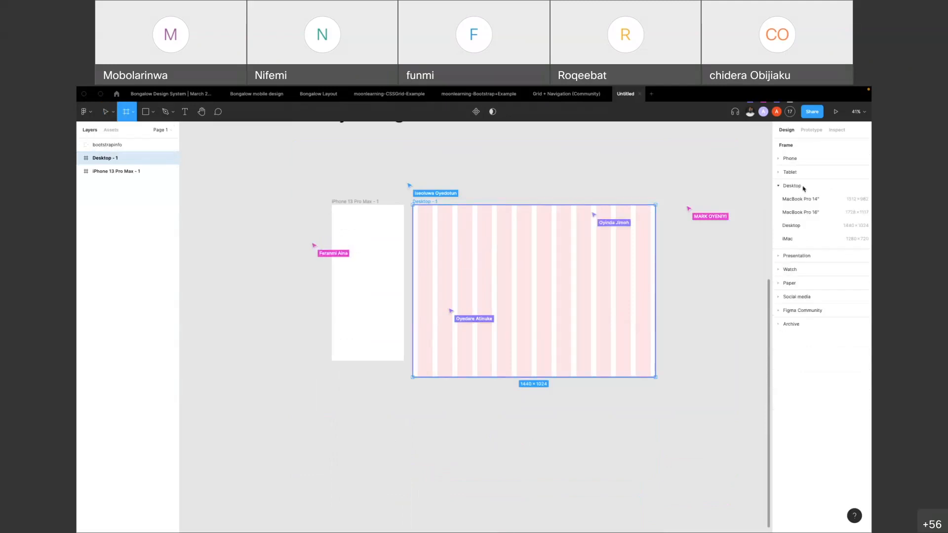
click(798, 173)
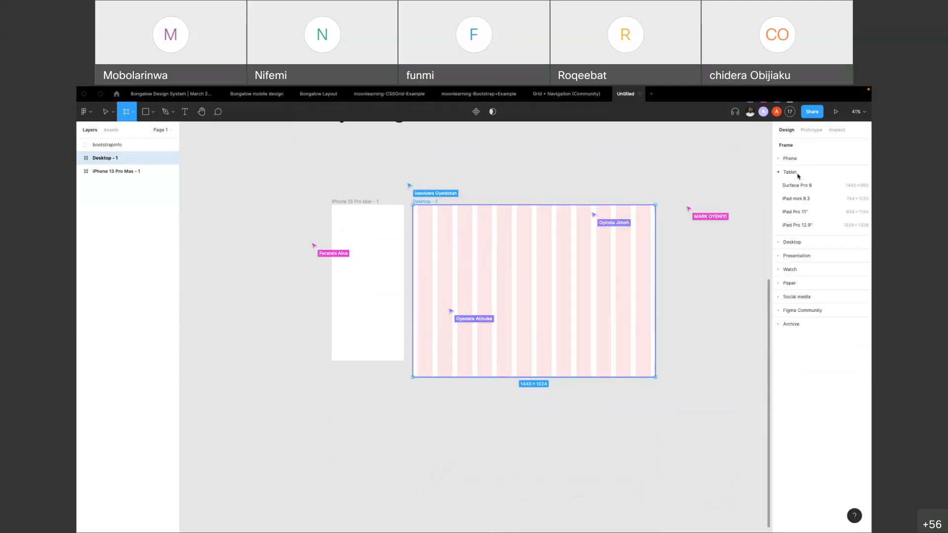
click(804, 198)
scroll(675, 234, right, 2)
scroll(675, 234, up, 1)
drag(578, 267, 577, 242)
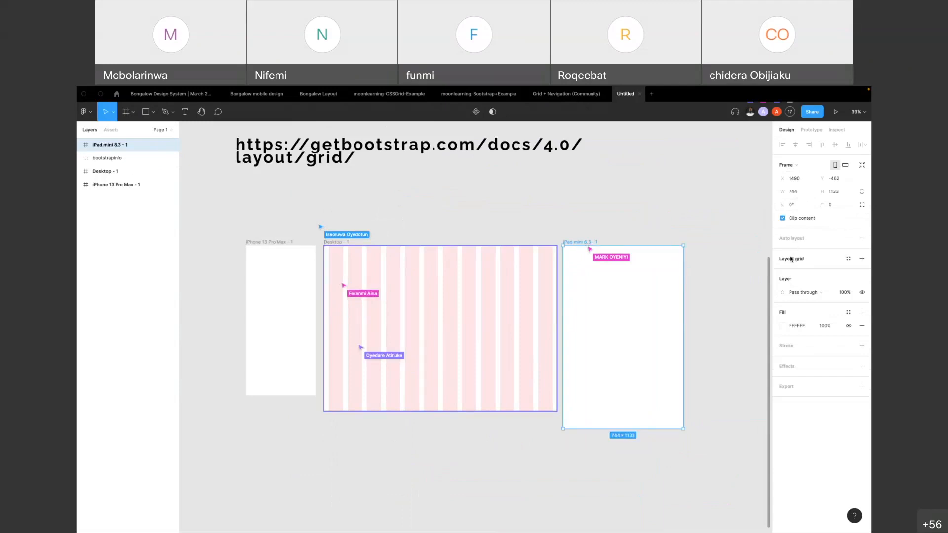
Add a layout grid to the iPad mini frame, change it to columns and set the count to 12
click(862, 259)
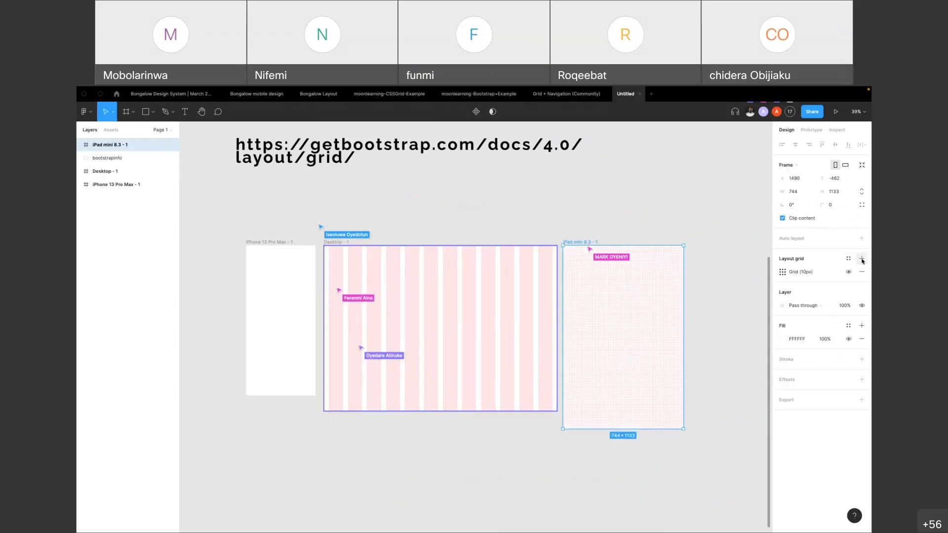
click(783, 272)
click(687, 274)
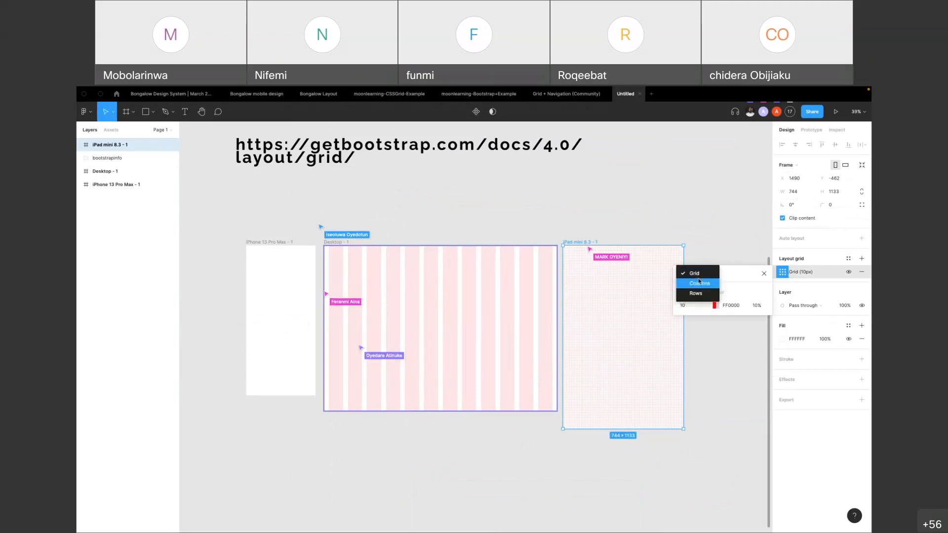
click(699, 288)
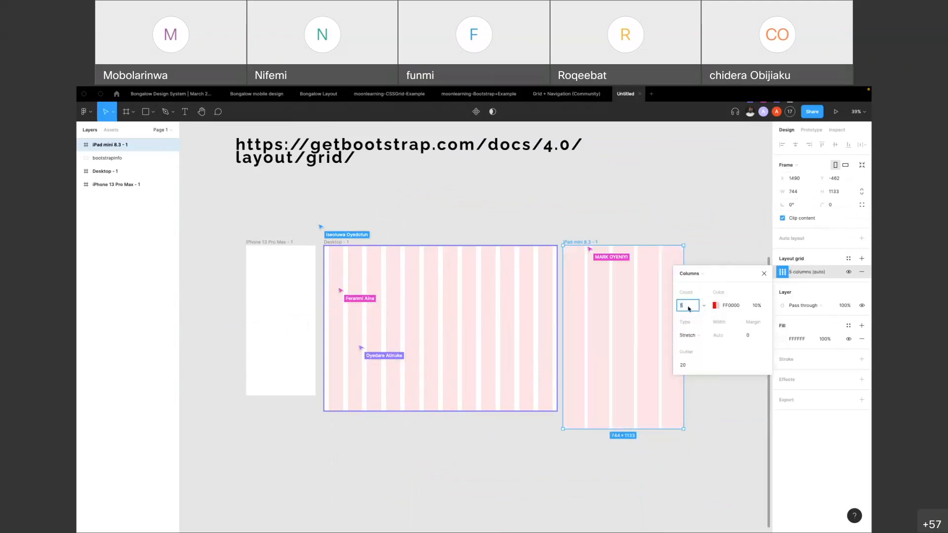
text(12)
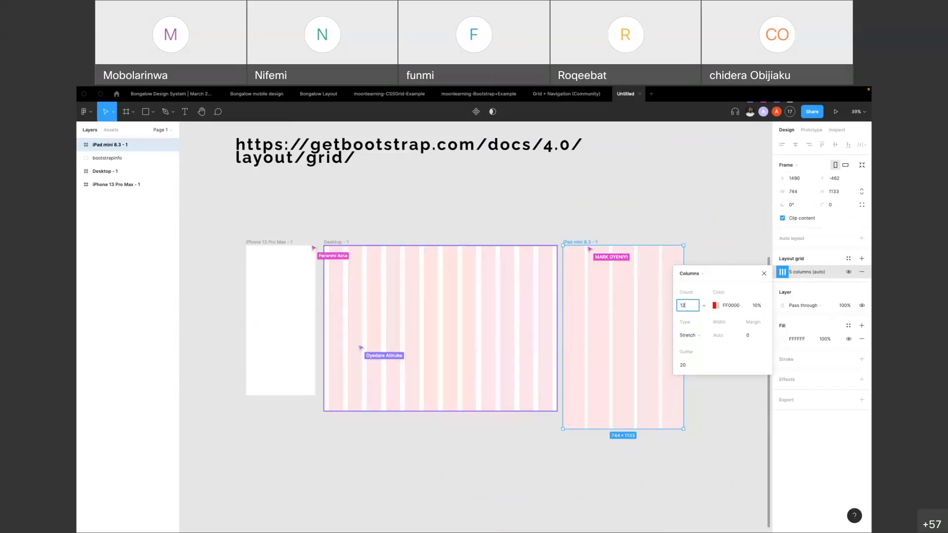
key(Return)
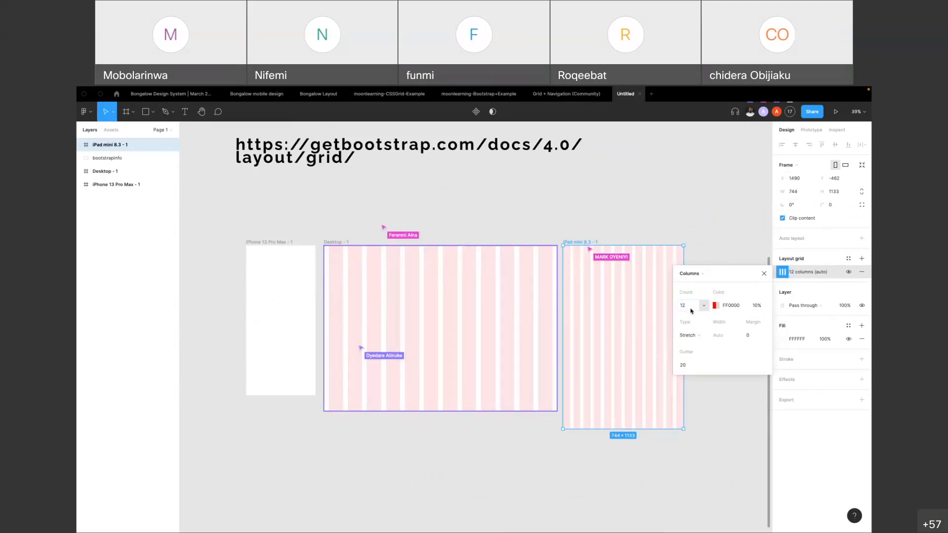
Set the iPad mini column grid's gutter and margin to 30 and close its settings
click(688, 368)
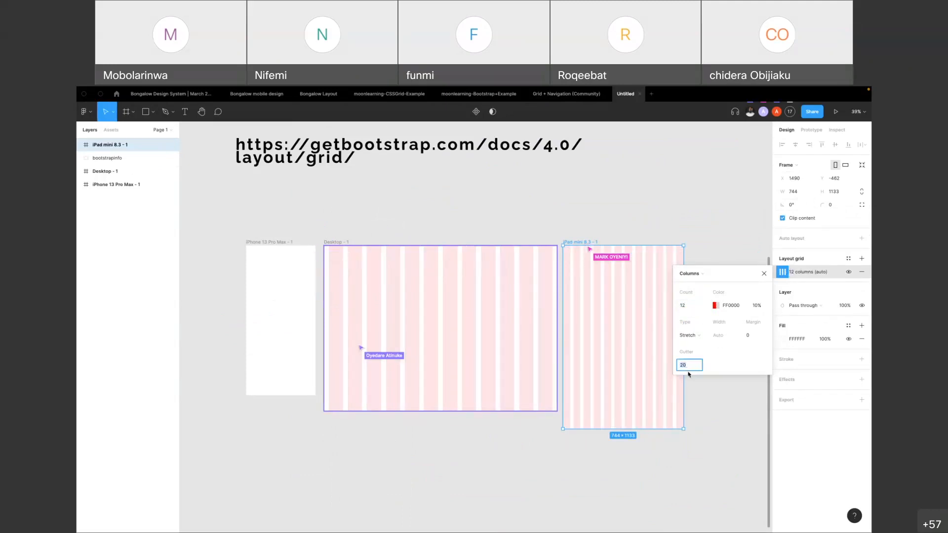
text(30)
key(Return)
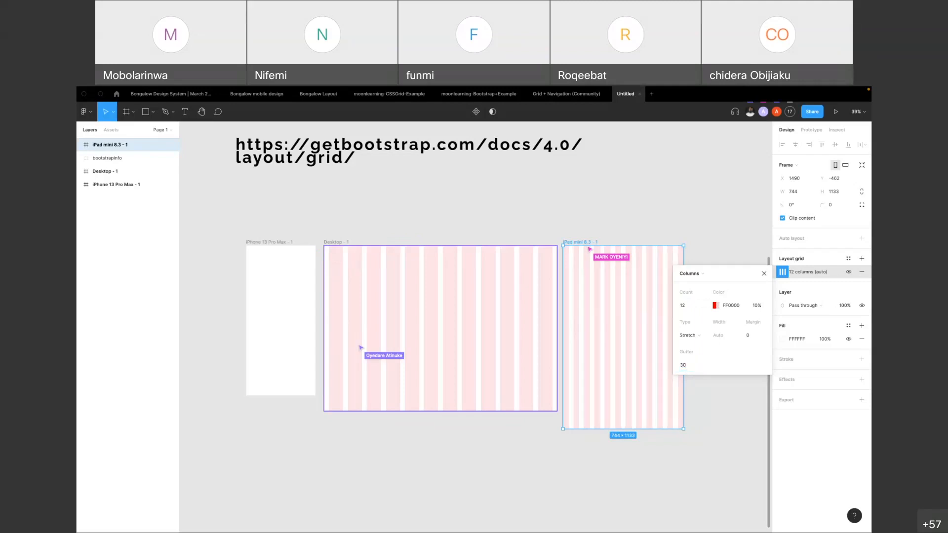
click(755, 339)
key(Return)
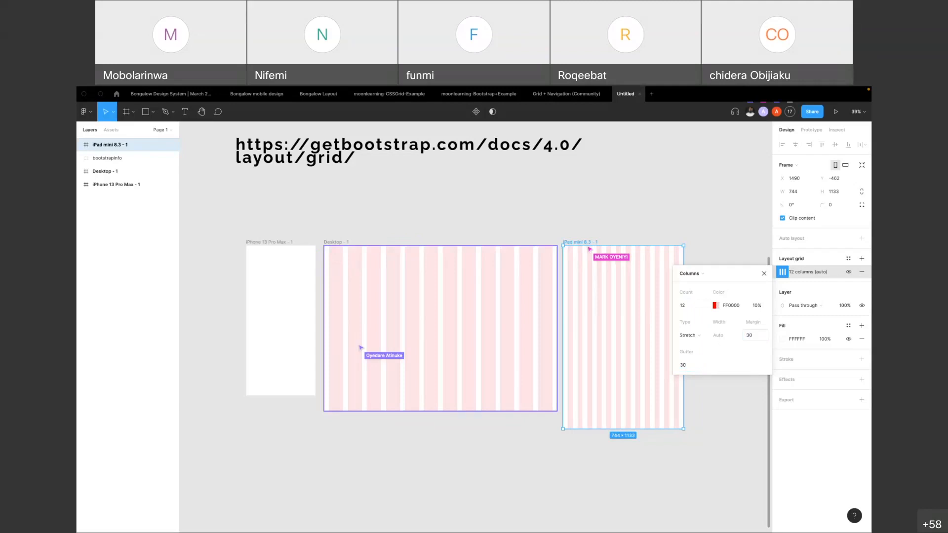
click(602, 235)
click(584, 242)
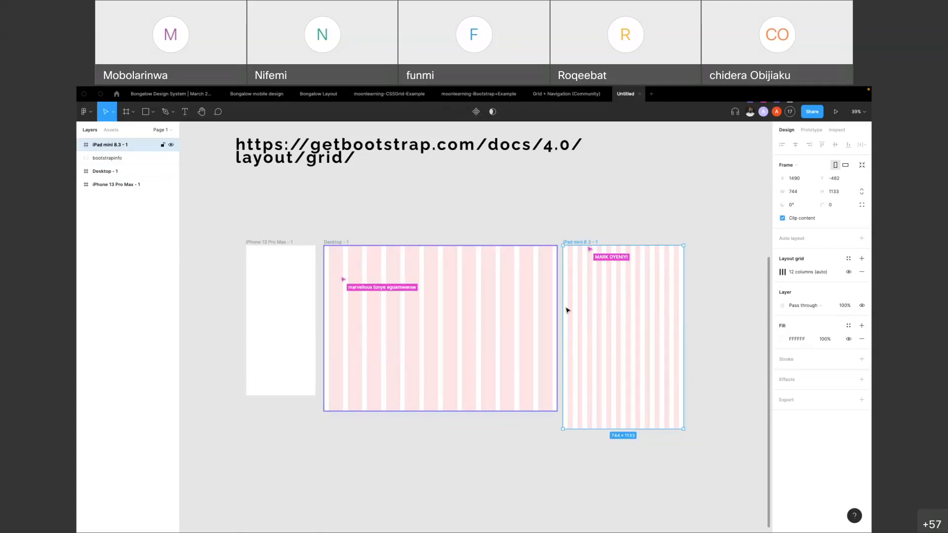
click(555, 217)
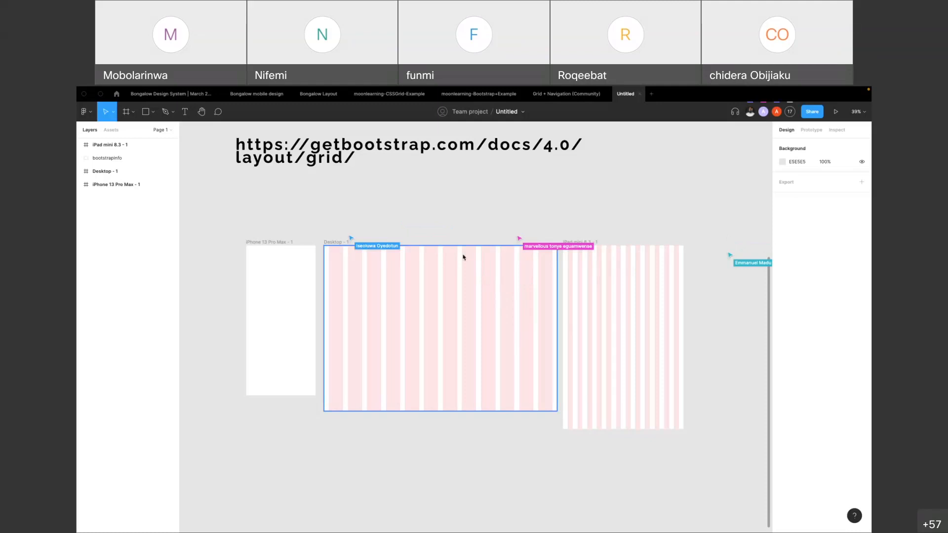
click(336, 243)
click(414, 184)
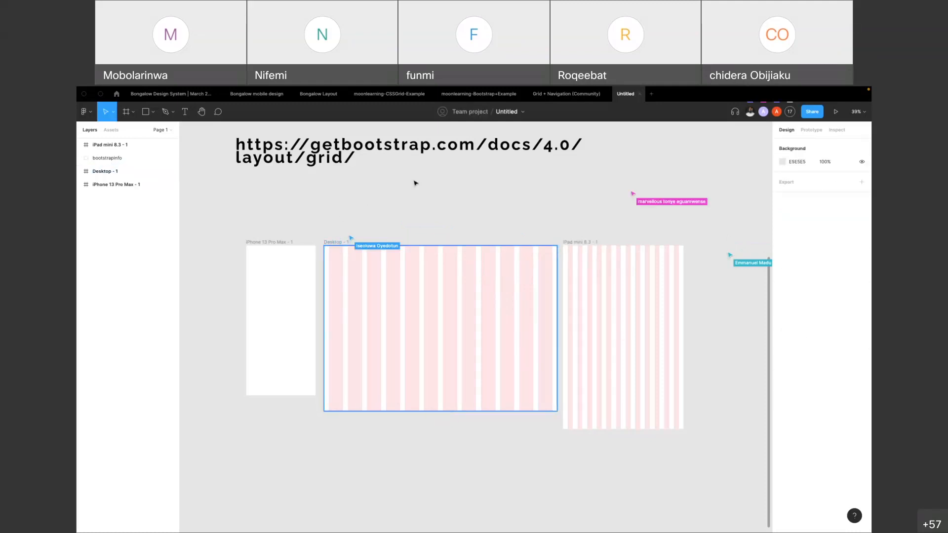
click(339, 244)
mouse_move(339, 244)
mouse_down()
mouse_move(340, 320)
mouse_move(345, 223)
mouse_move(340, 244)
mouse_up()
click(407, 214)
Draw a rectangle in the Desktop frame and fit it to the first three columns, 323 × 257 at X 30, Y 134
scroll(362, 265, up, 5)
key(r)
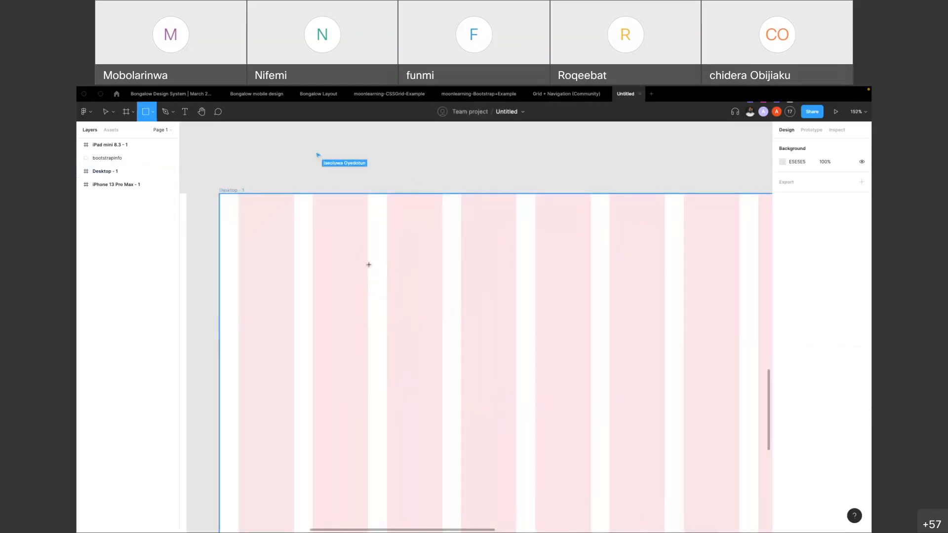
mouse_move(236, 237)
mouse_down()
mouse_move(351, 370)
mouse_move(460, 399)
mouse_up()
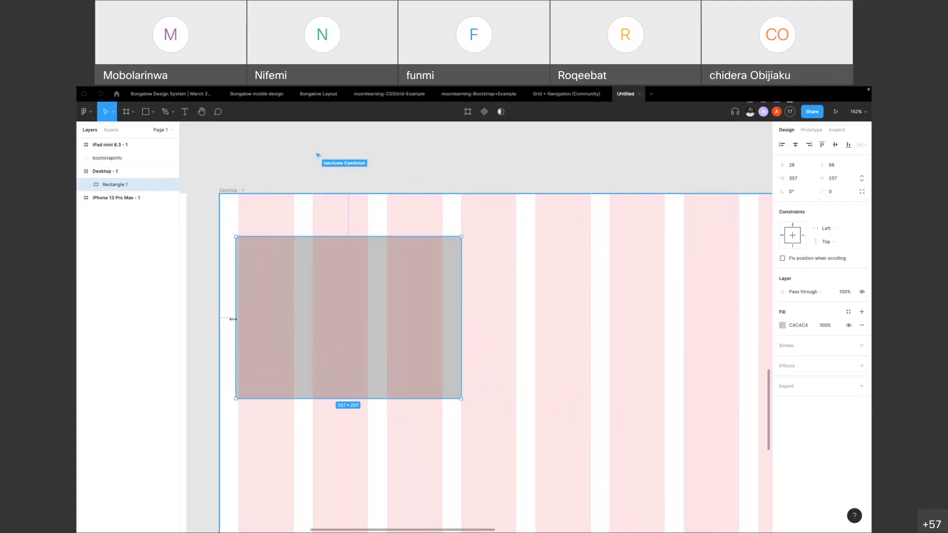
drag(236, 320, 238, 320)
scroll(387, 294, down, 5)
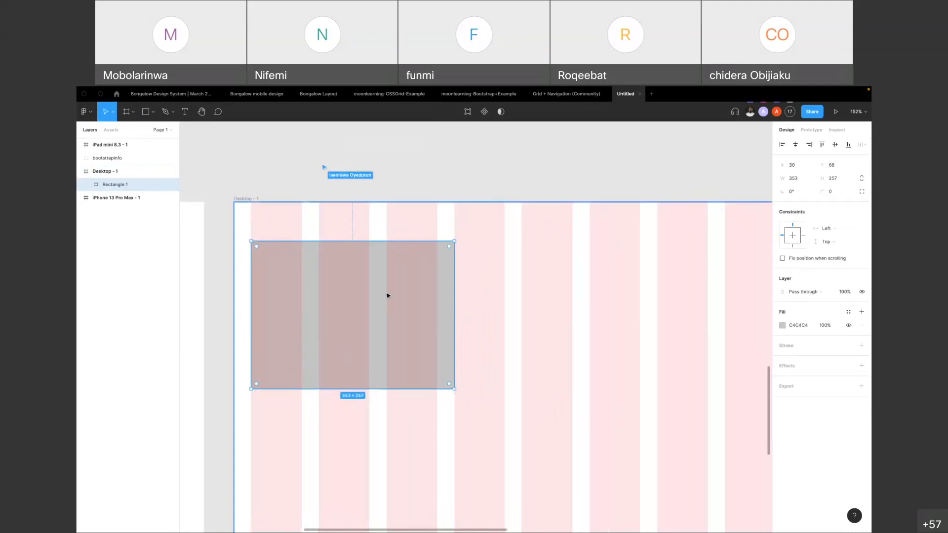
drag(395, 287, 421, 327)
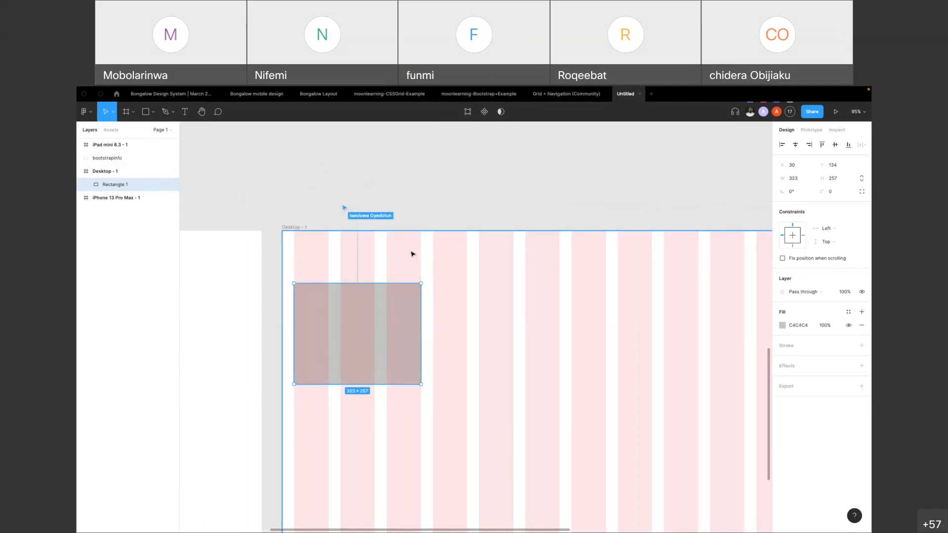
Duplicate the rectangle directly below in the same three columns at Y 466, and select the original rectangle
scroll(427, 230, down, 4)
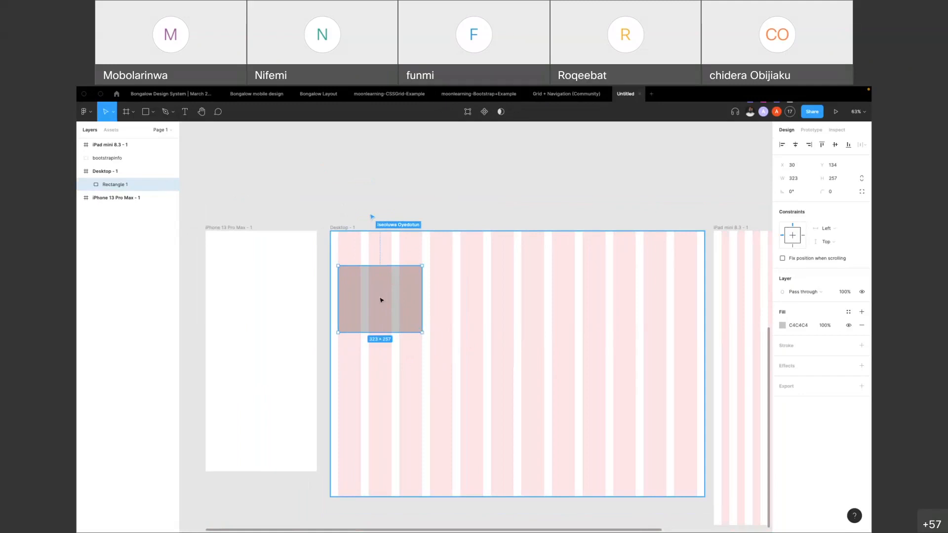
drag(387, 295, 371, 384)
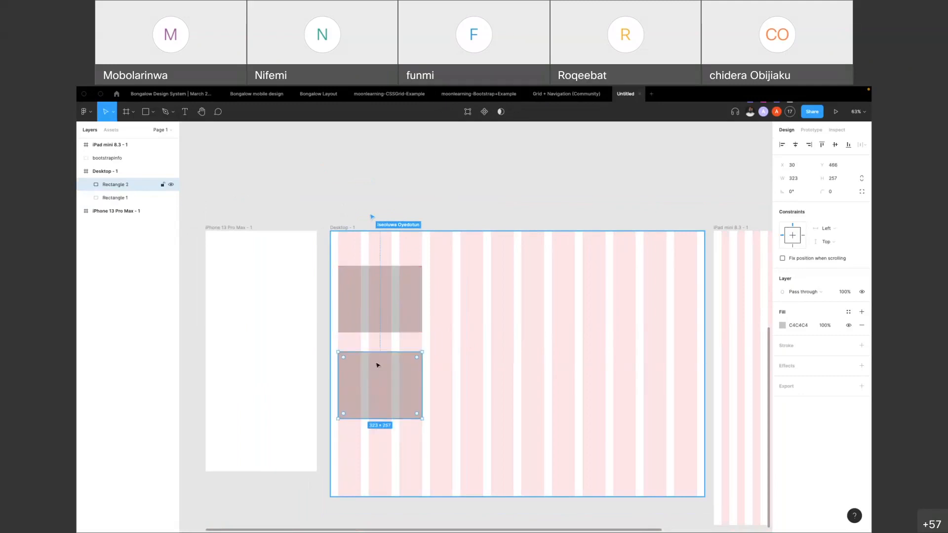
click(385, 311)
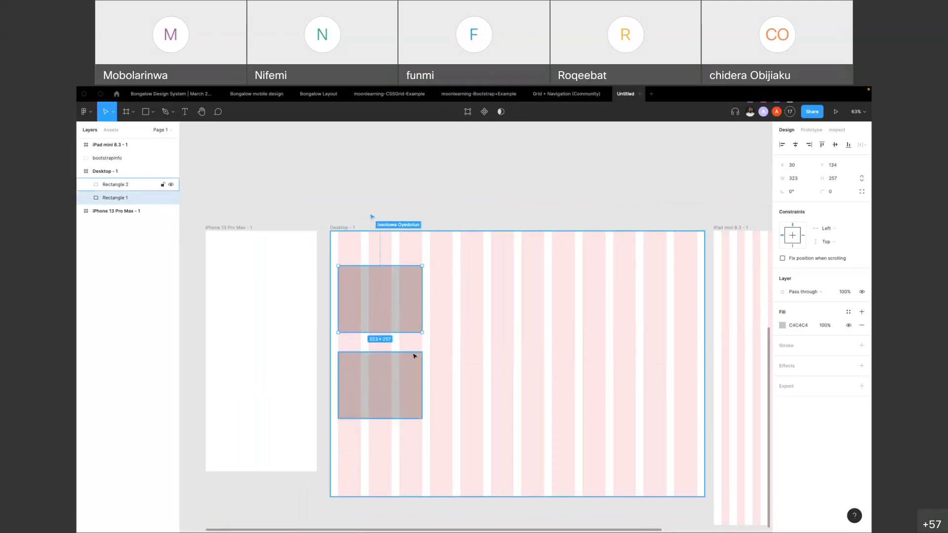
Add the text "design pal" between the two rectangles in the Desktop frame
click(447, 179)
key(t)
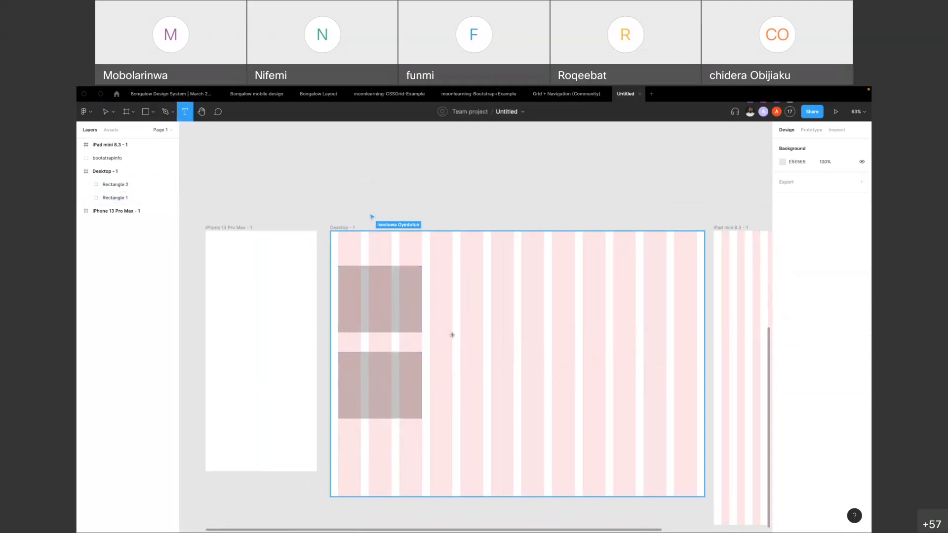
click(345, 342)
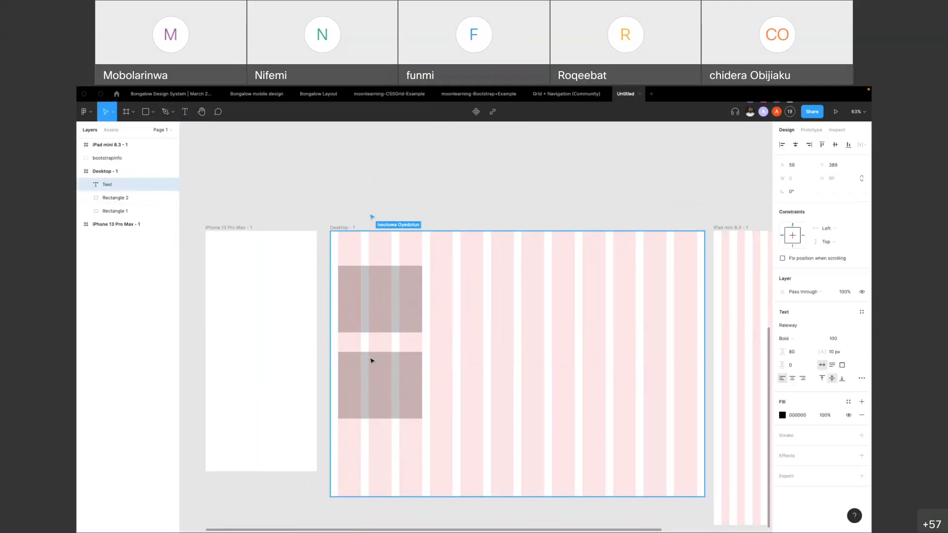
text(design p)
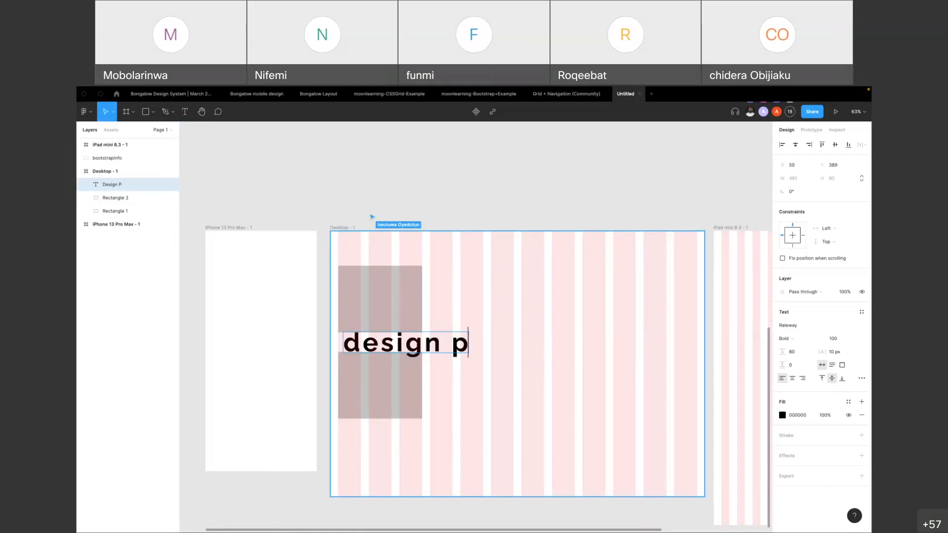
text(al)
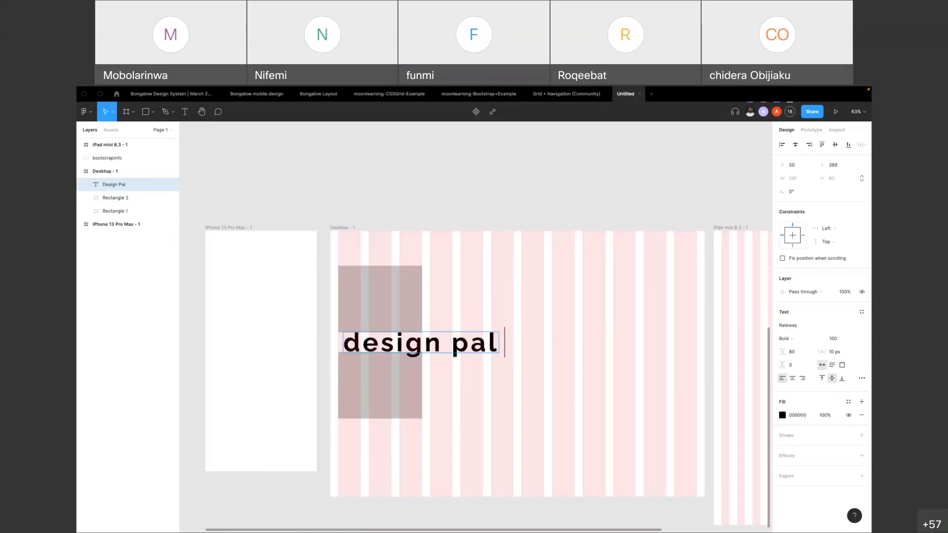
key(Escape)
Set the "design pal" text's font size to 24 and line height to 0, and delete the text
click(855, 343)
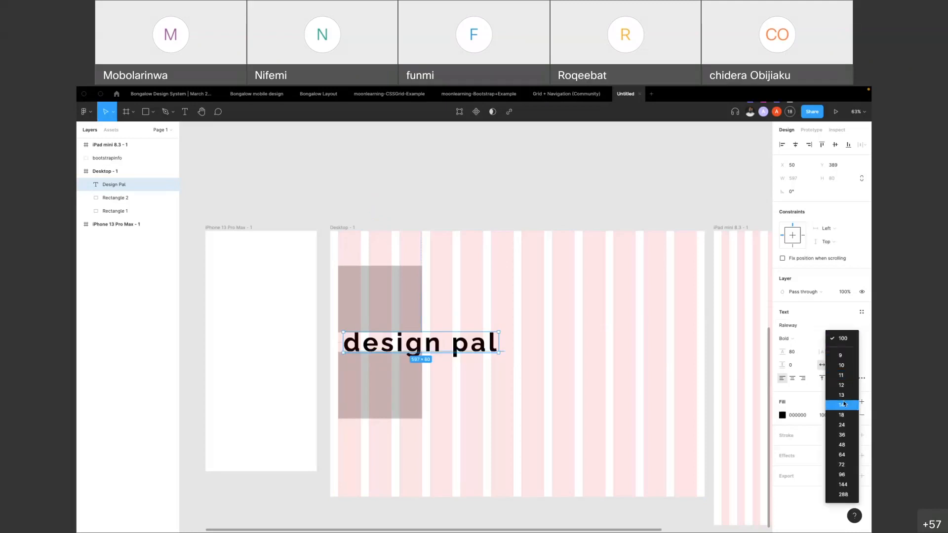
click(842, 425)
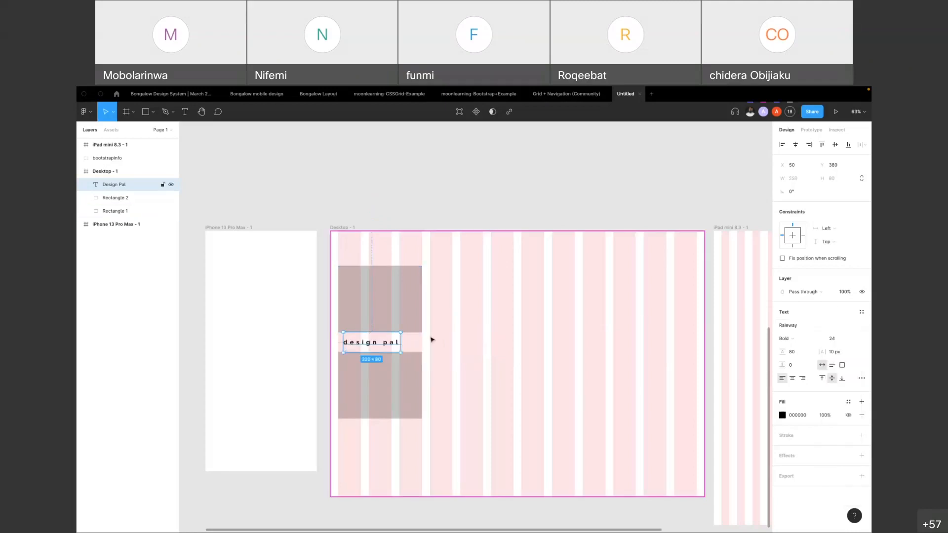
drag(787, 354, 759, 352)
click(805, 354)
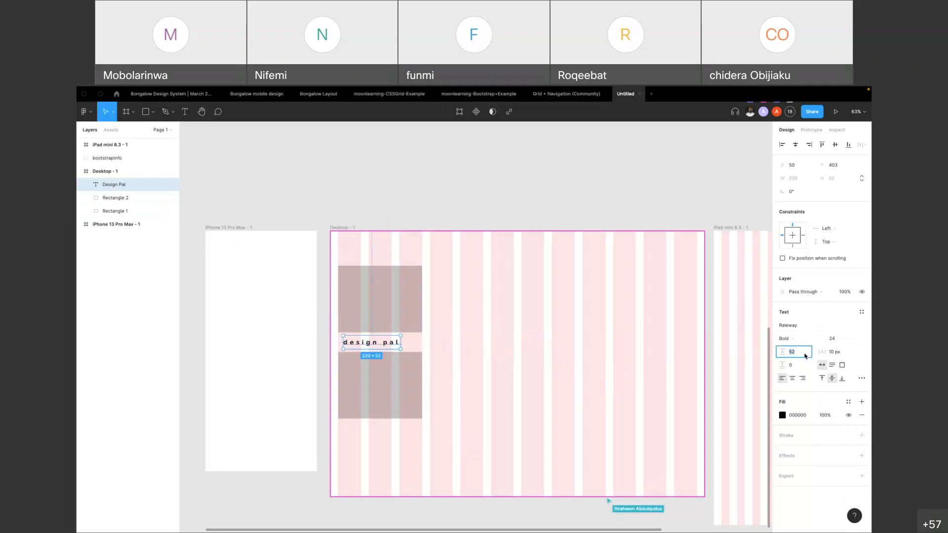
text(0)
key(Return)
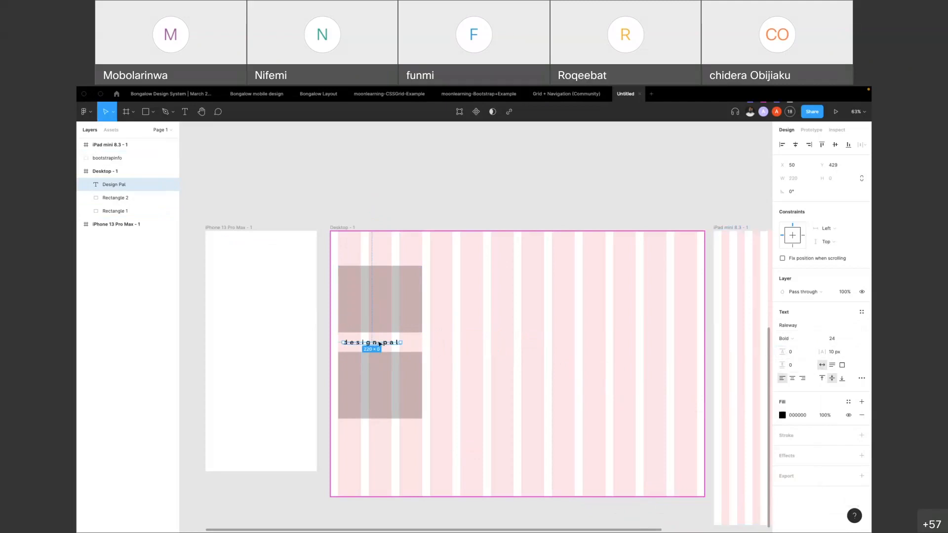
key(Delete)
Resize the upper rectangle to 440 × 331 across the last four columns and duplicate it onto the middle four columns at X 500, Y 105
click(339, 331)
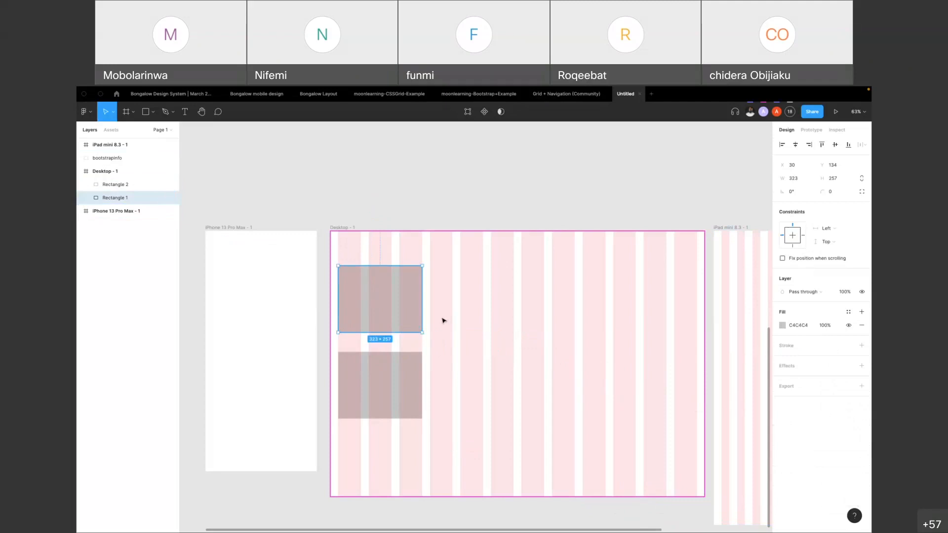
drag(424, 306, 460, 309)
drag(406, 300, 637, 293)
drag(614, 325, 613, 345)
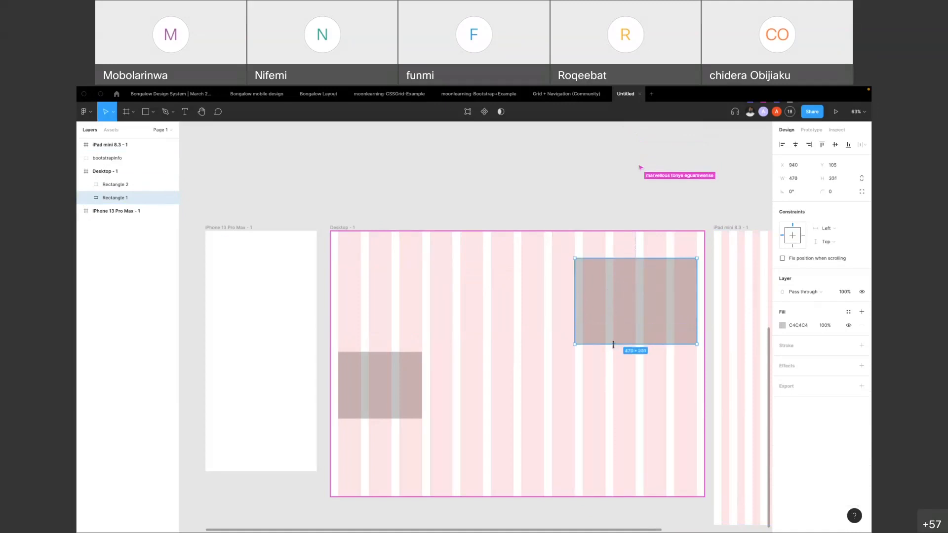
drag(575, 299, 583, 299)
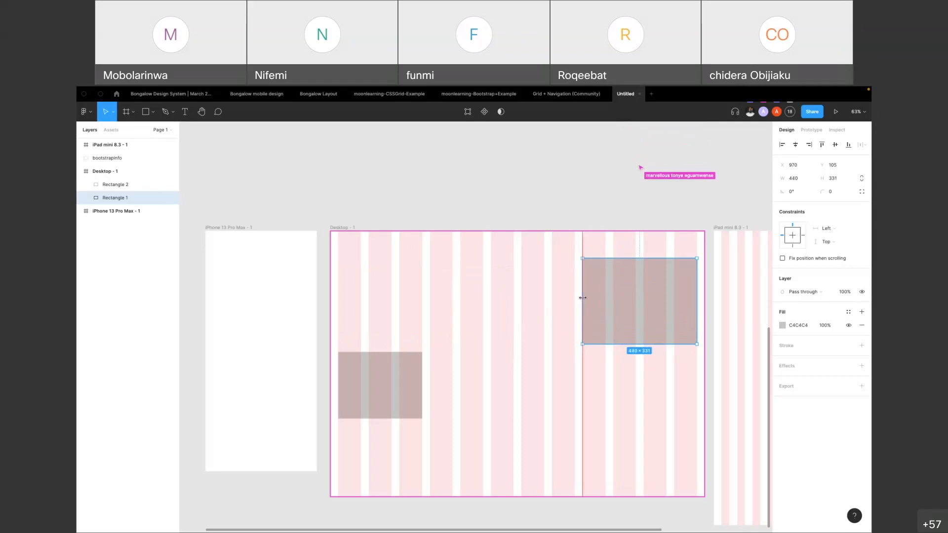
drag(647, 303, 523, 303)
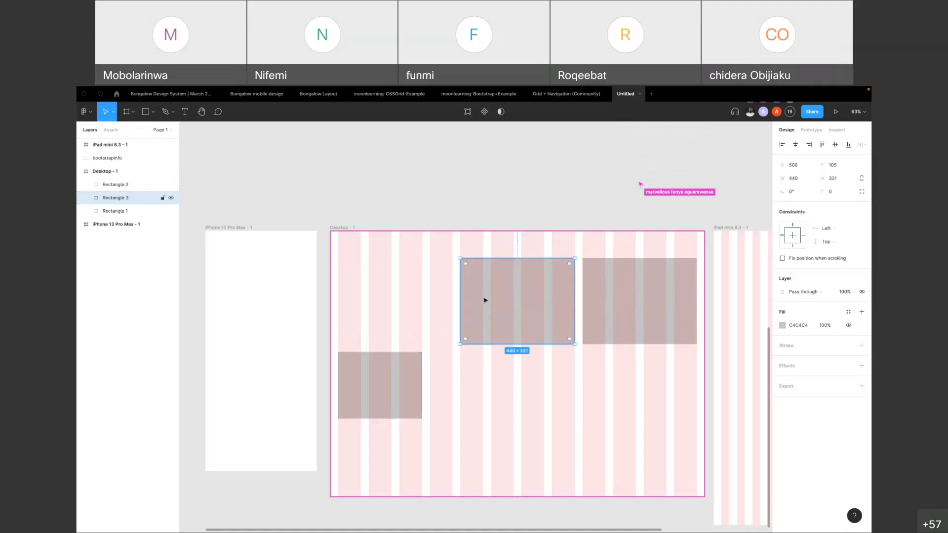
key(t)
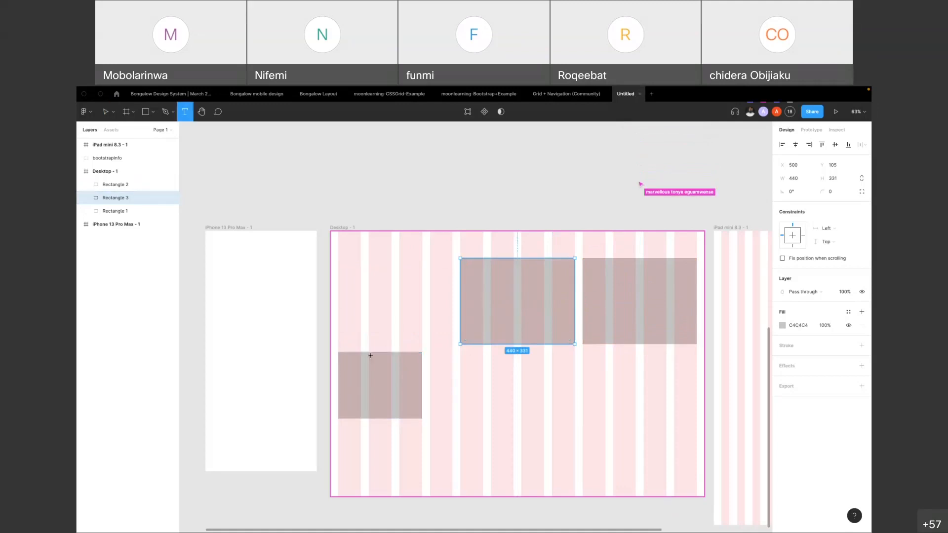
click(345, 273)
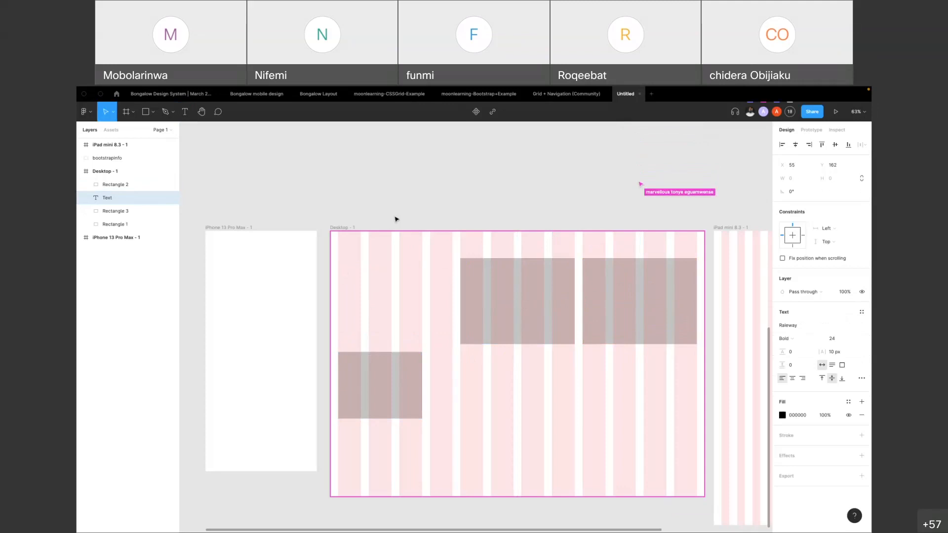
click(417, 171)
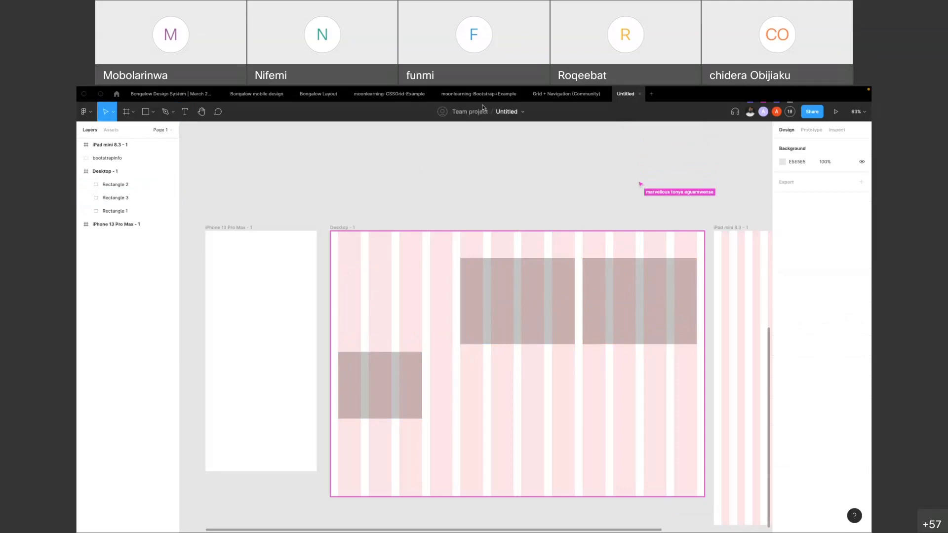
click(171, 95)
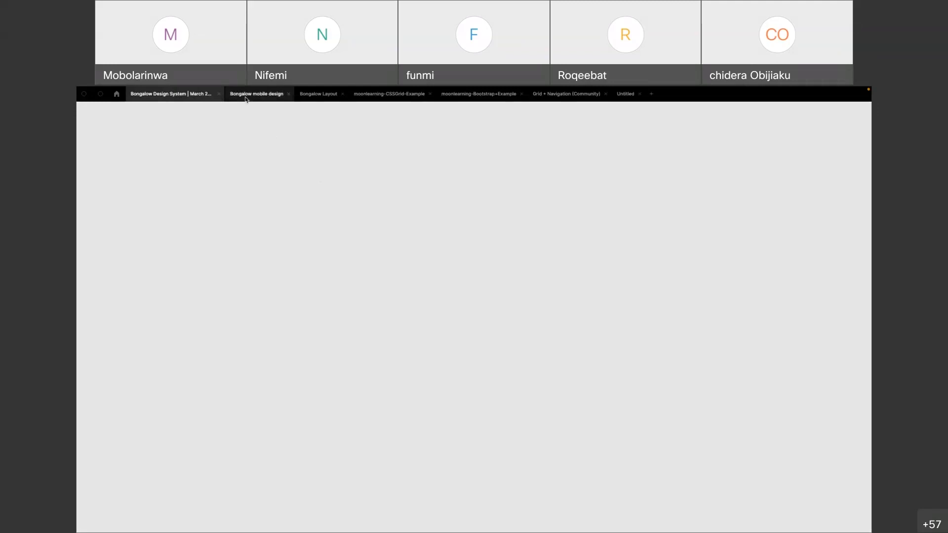
scroll(345, 252, up, 6)
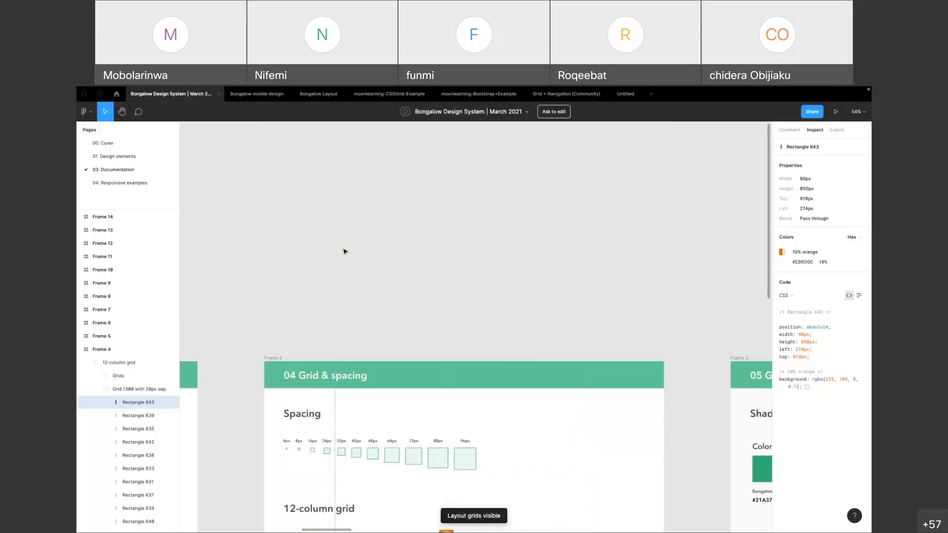
scroll(345, 252, down, 3)
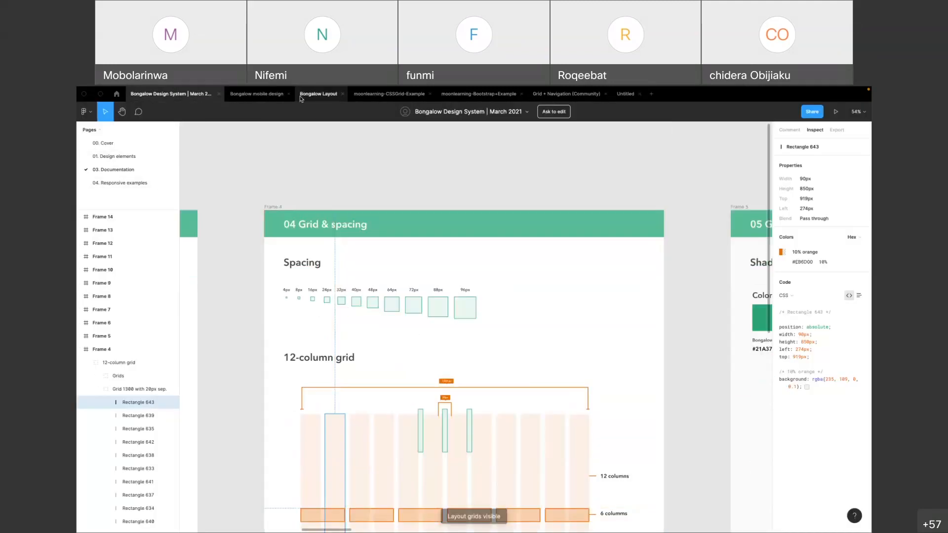
Copy the Lorem ipsum heading and paragraph from the M frame in the moonlearning-Bootstrap+Example file
click(460, 95)
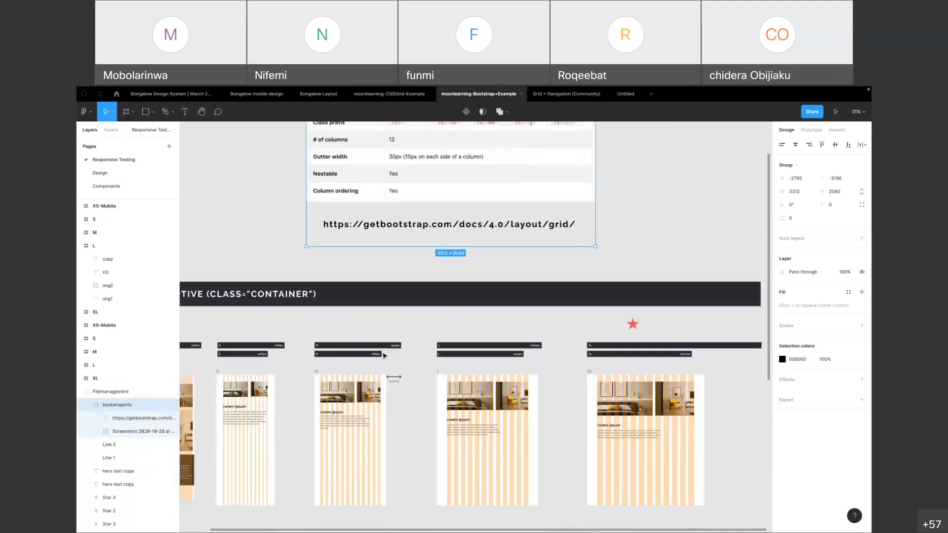
scroll(325, 306, down, 4)
scroll(332, 219, up, 5)
click(382, 301)
shift+click(385, 340)
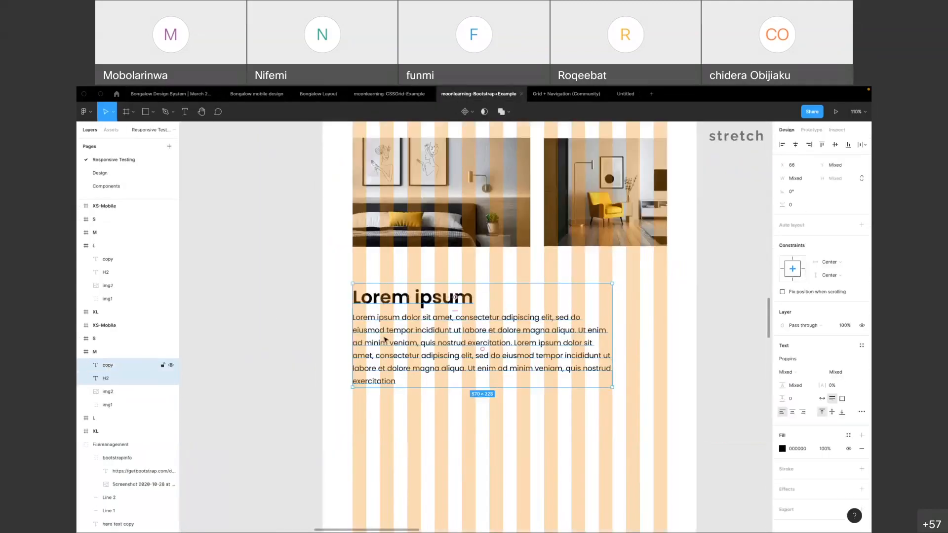
In the Untitled file, delete the three-column rectangle and paste the copied texts at the Desktop frame's first column, X 30
click(624, 94)
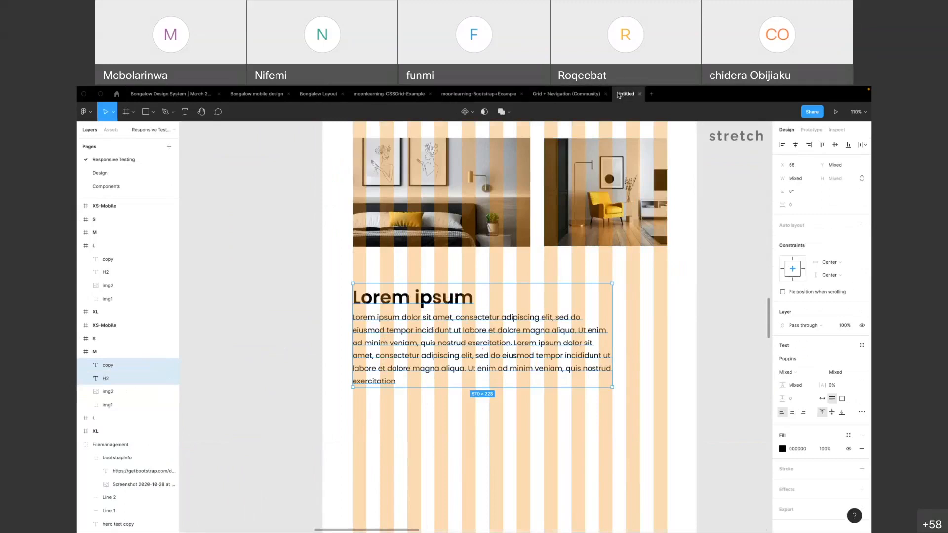
click(413, 376)
key(Delete)
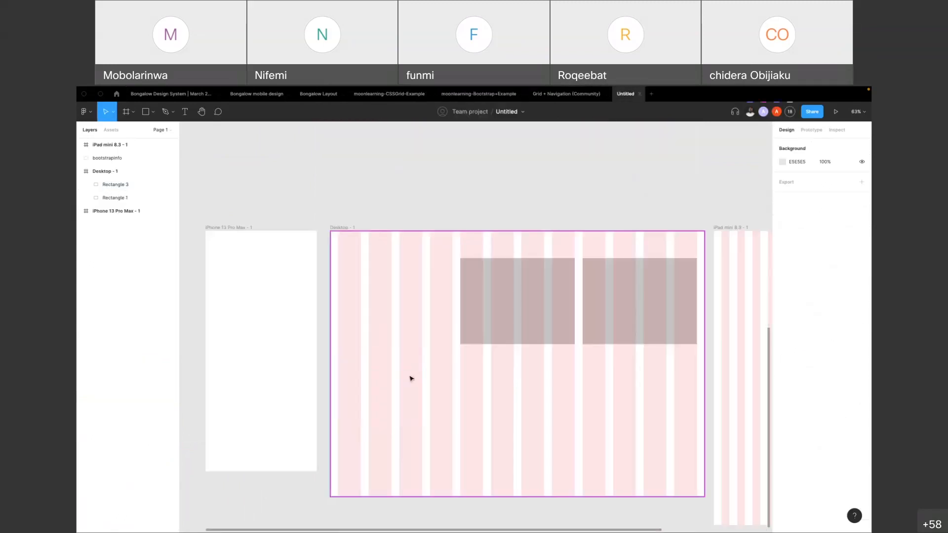
key(ctrl+v)
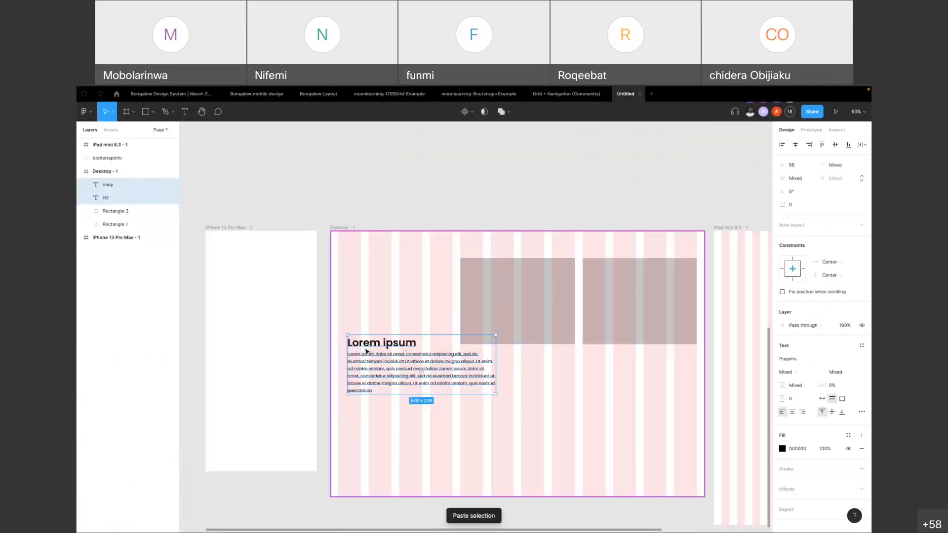
drag(366, 345, 355, 269)
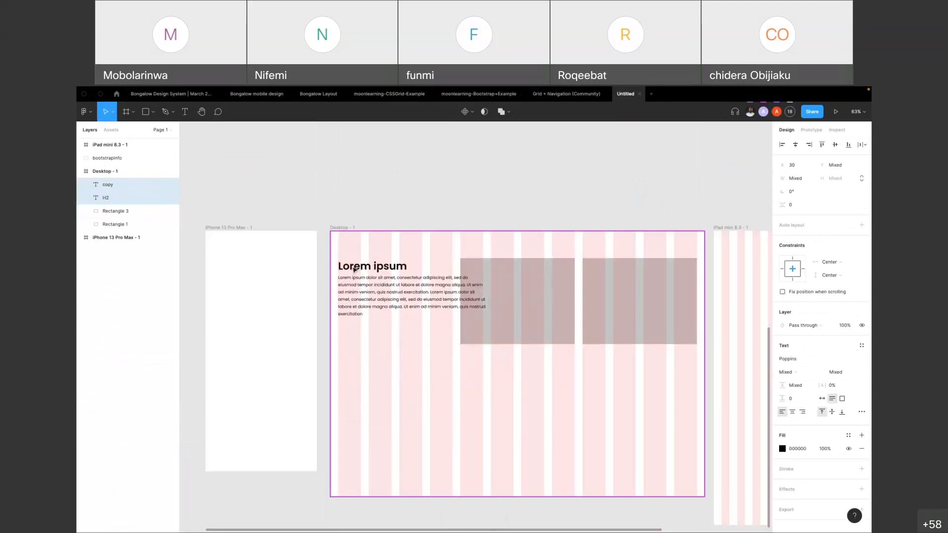
Narrow the Lorem ipsum paragraph to 440 wide across the first four columns and place it at Y 172
click(406, 198)
click(446, 294)
drag(484, 291, 452, 285)
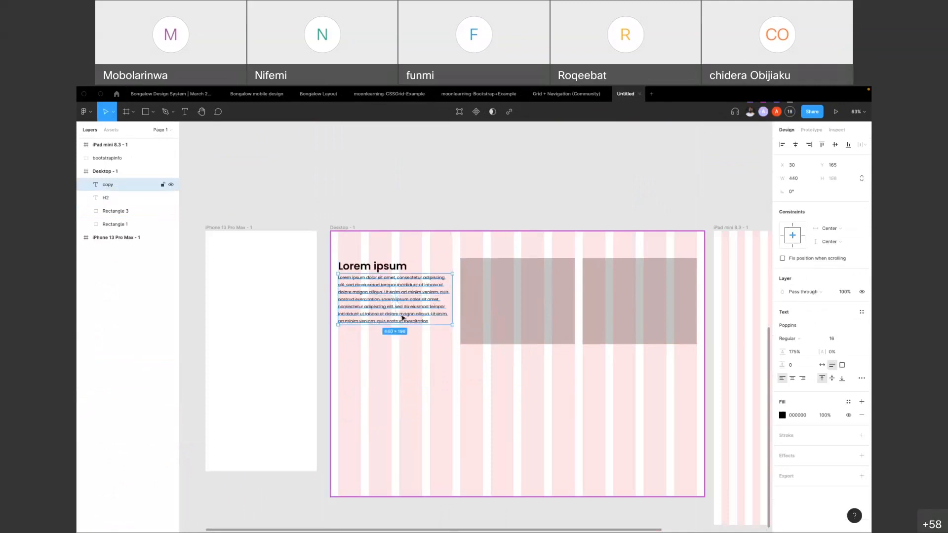
drag(373, 285, 373, 286)
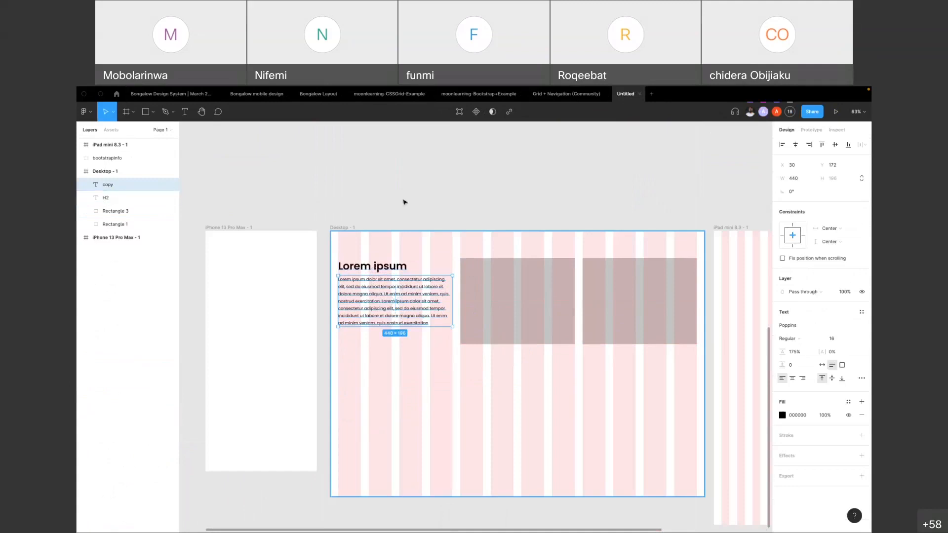
Extend the paragraph's text box to a height of 264, level with the bottom edge of the rectangles
click(350, 219)
click(344, 236)
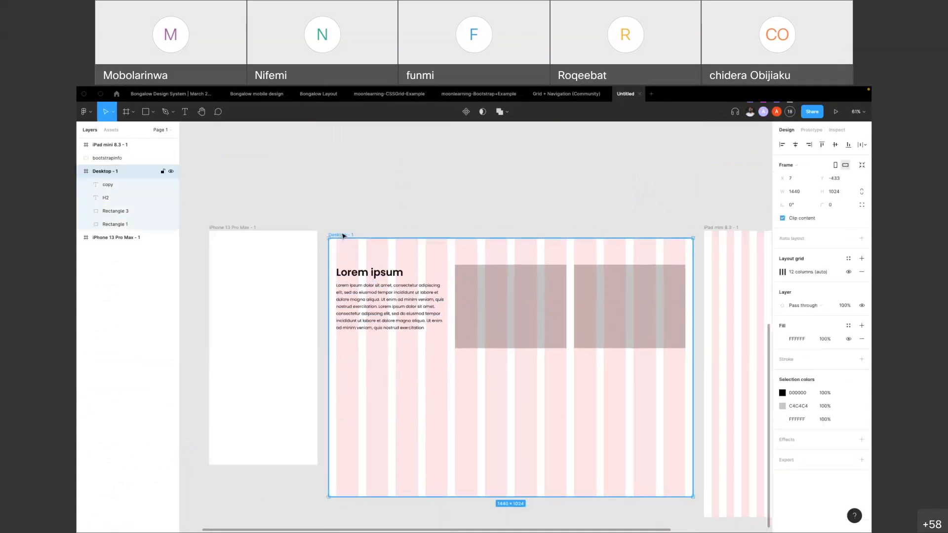
scroll(345, 236, down, 5)
click(365, 271)
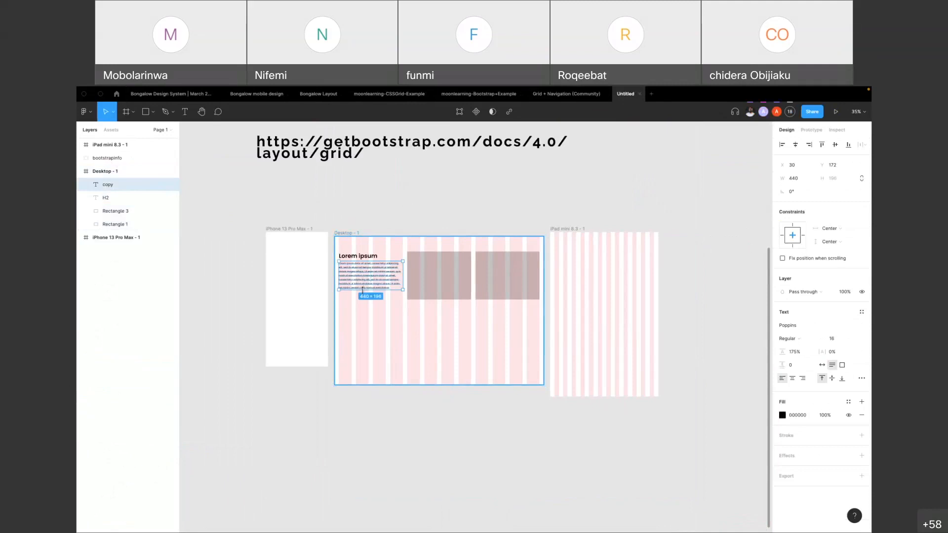
drag(362, 293, 360, 298)
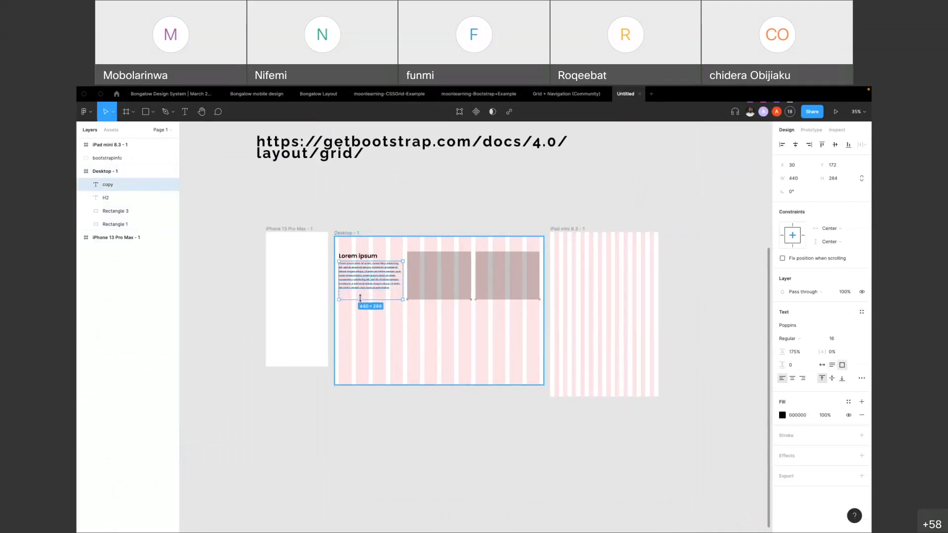
click(378, 215)
click(359, 255)
shift+click(356, 271)
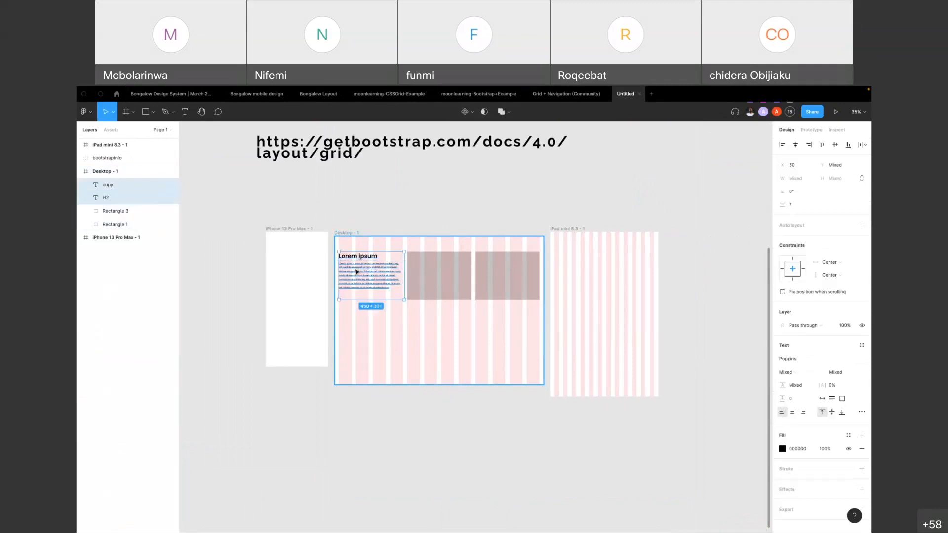
scroll(356, 274, up, 5)
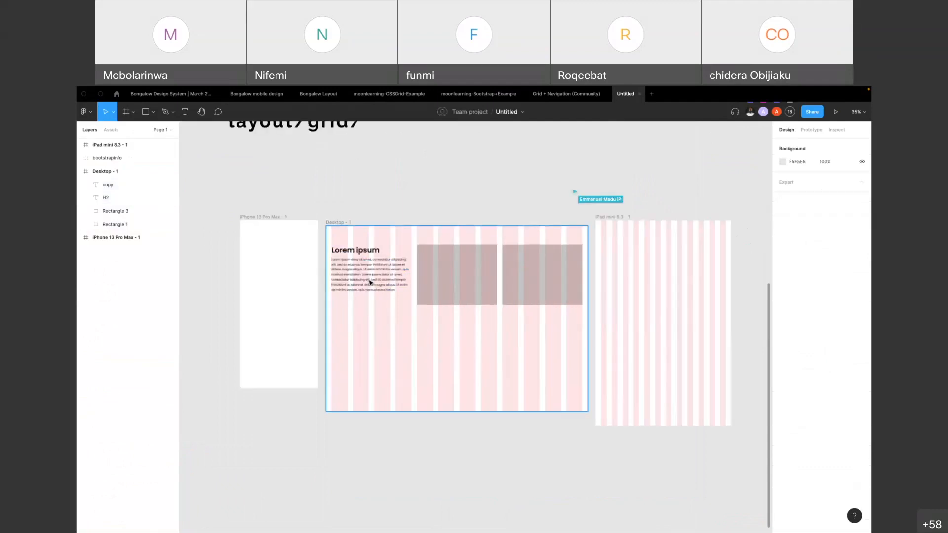
click(374, 276)
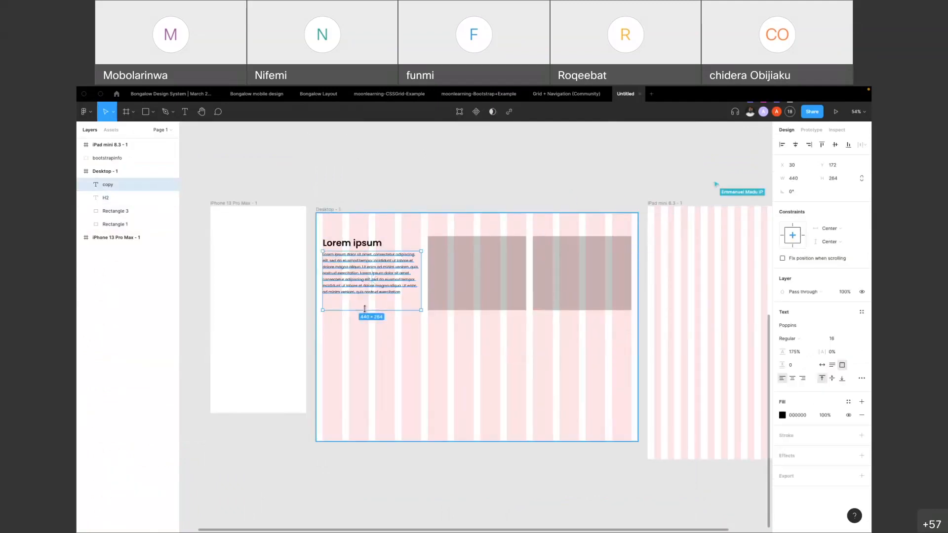
Move the Desktop frame below the iPhone and iPad mini frames to X 7, Y 747
scroll(380, 198, down, 5)
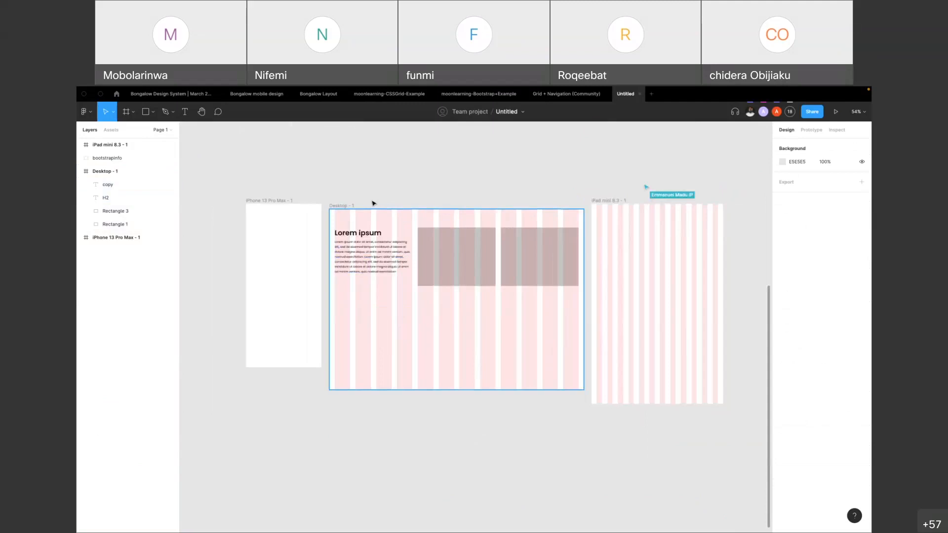
drag(360, 203, 348, 304)
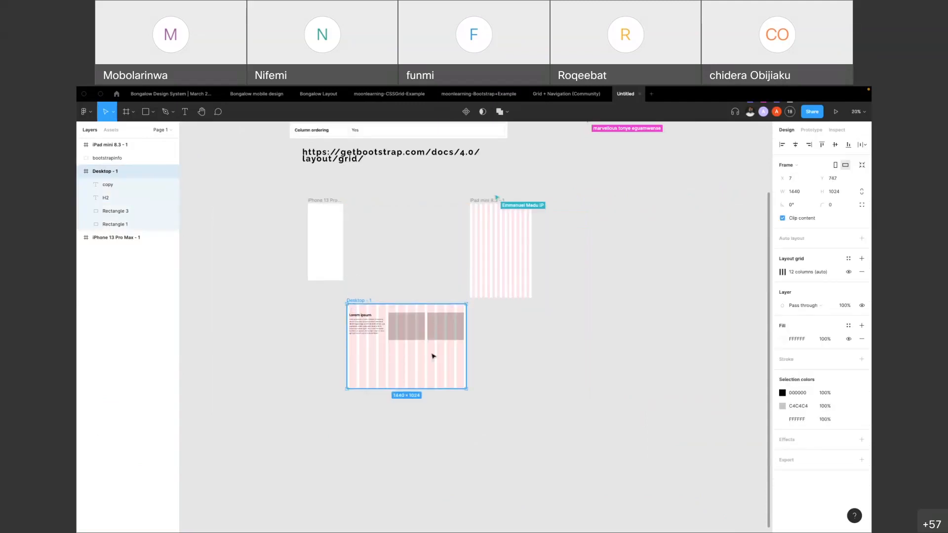
Examine how the Desktop frame's two rectangles, heading and paragraph line up with the grid columns
scroll(434, 357, up, 5)
scroll(399, 345, down, 3)
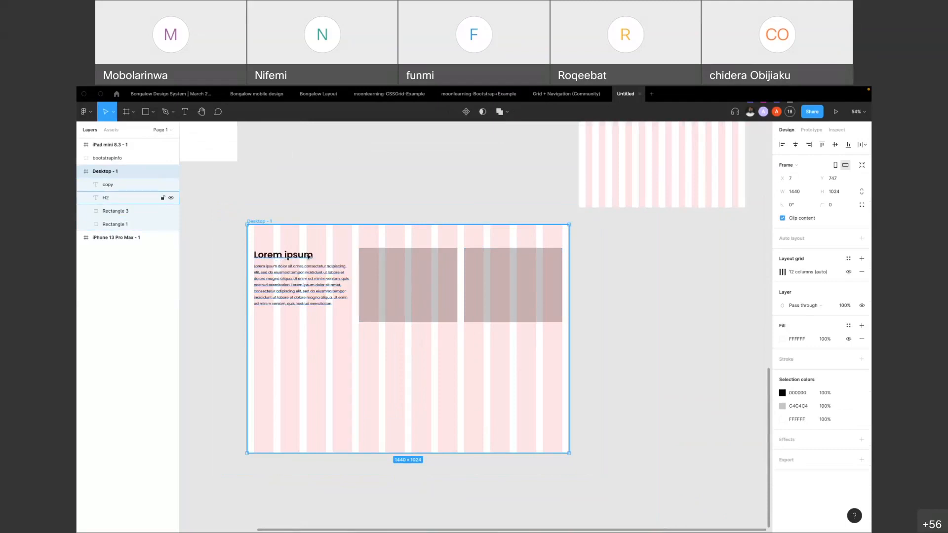
click(368, 269)
shift+click(497, 299)
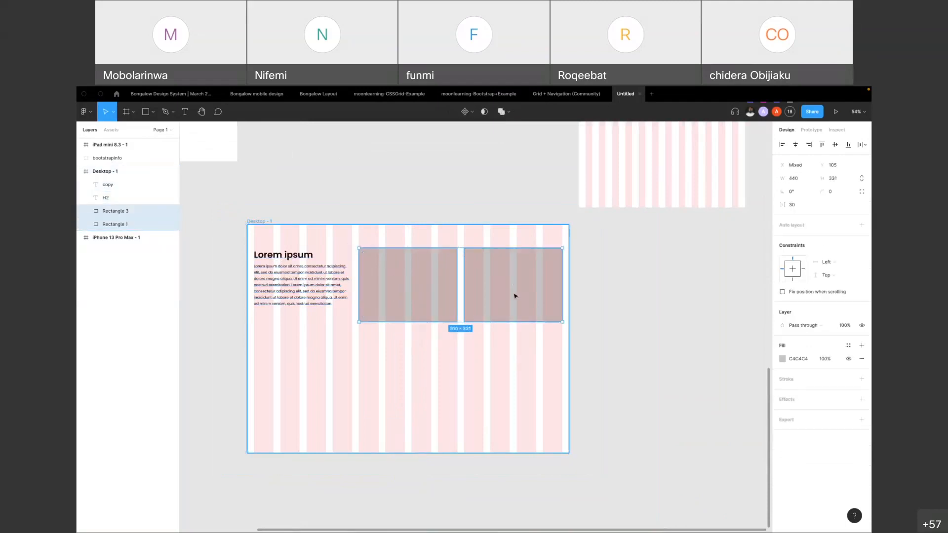
click(620, 286)
click(541, 285)
click(635, 273)
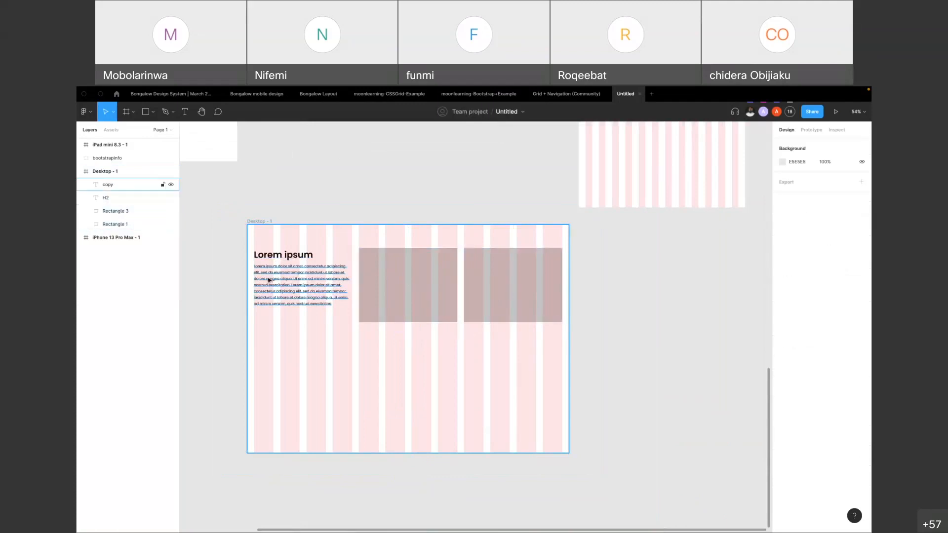
click(285, 275)
click(299, 205)
click(261, 225)
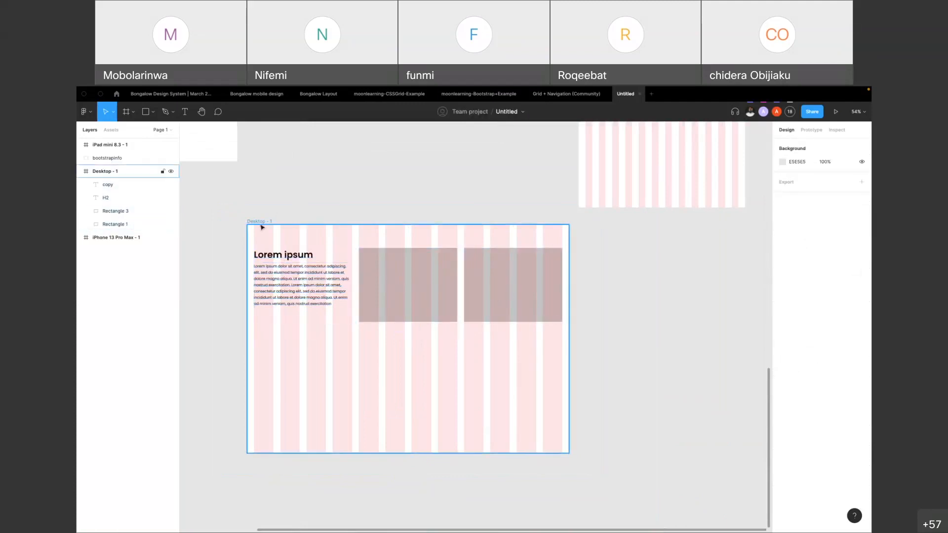
Try narrowing the Desktop frame to about 994 wide, and undo the resize
drag(569, 302, 470, 299)
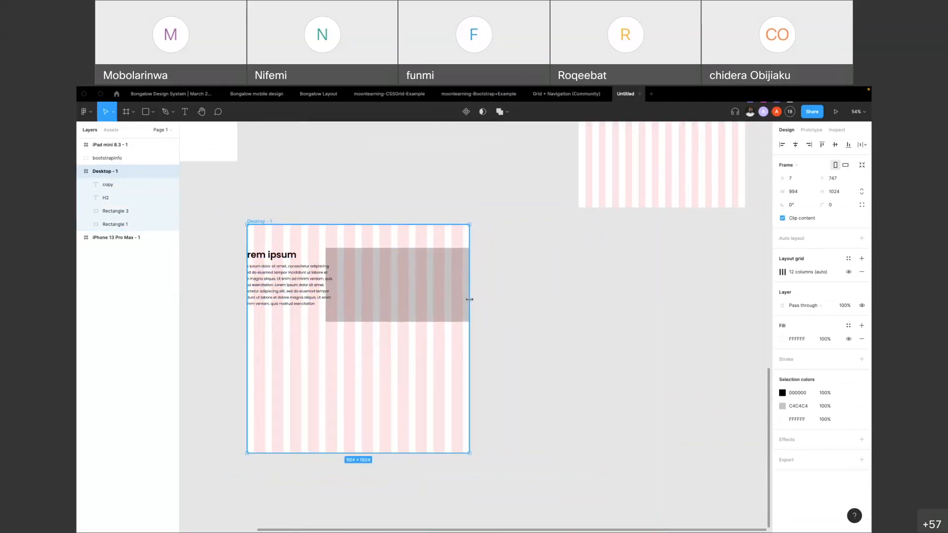
key(ctrl+z)
click(587, 290)
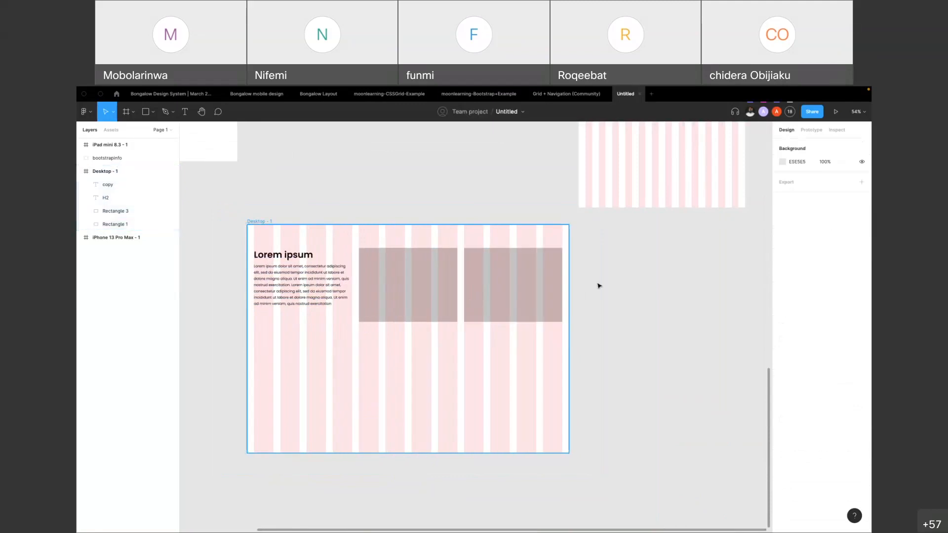
Narrow the Lorem ipsum heading's text box to 440 wide, ending at the fourth column's edge
click(480, 288)
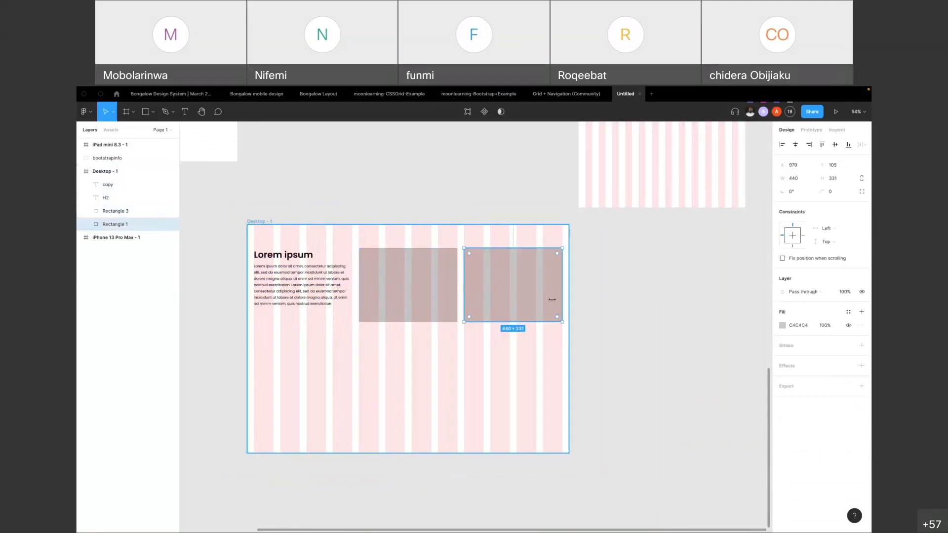
shift+click(425, 298)
click(683, 274)
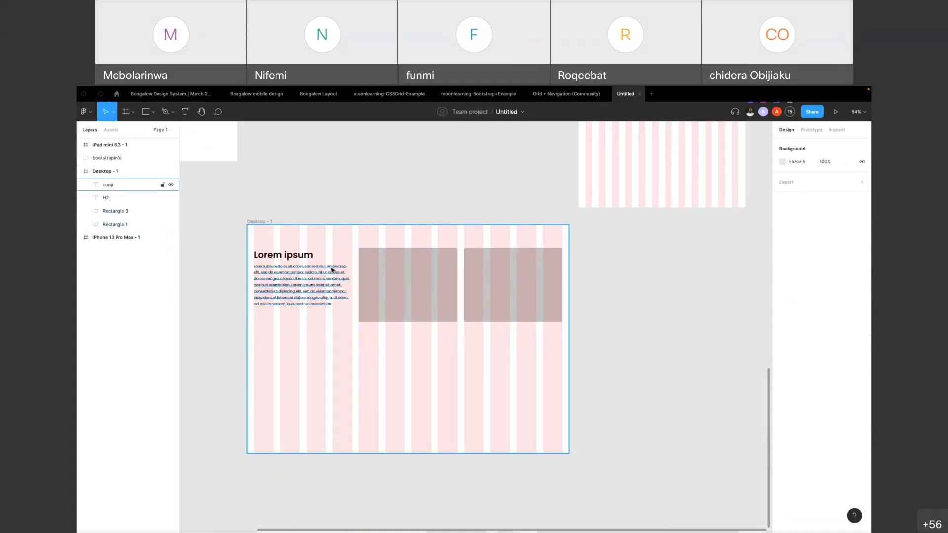
click(306, 257)
shift+click(308, 278)
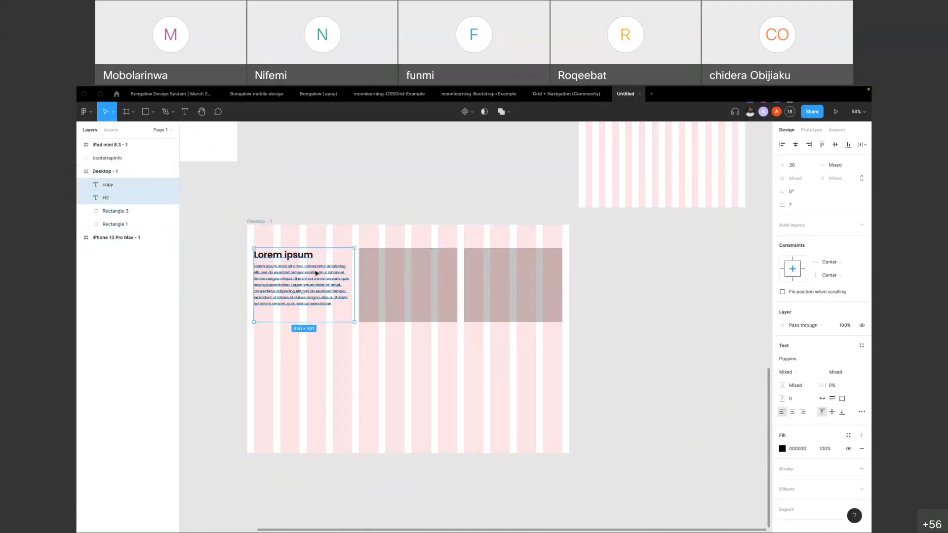
click(316, 271)
click(366, 195)
click(322, 302)
click(346, 256)
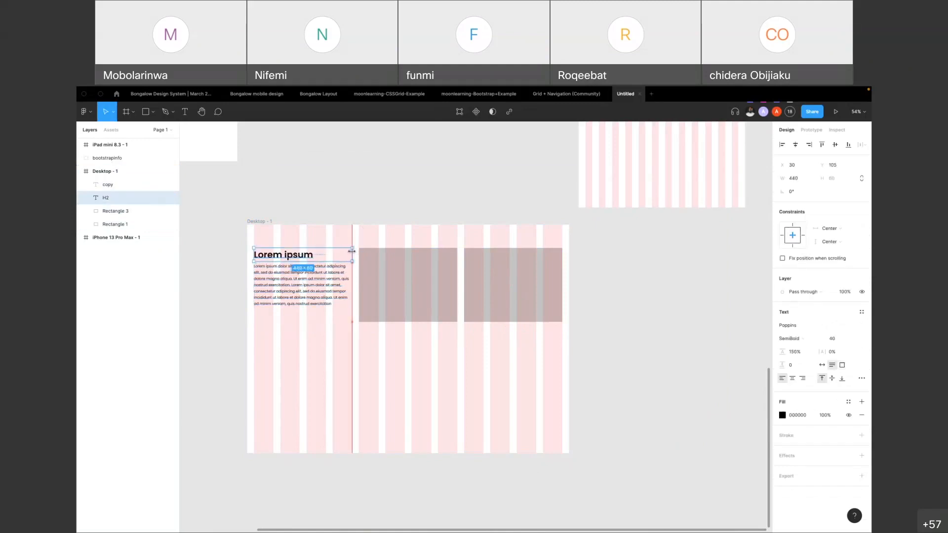
click(424, 176)
click(299, 275)
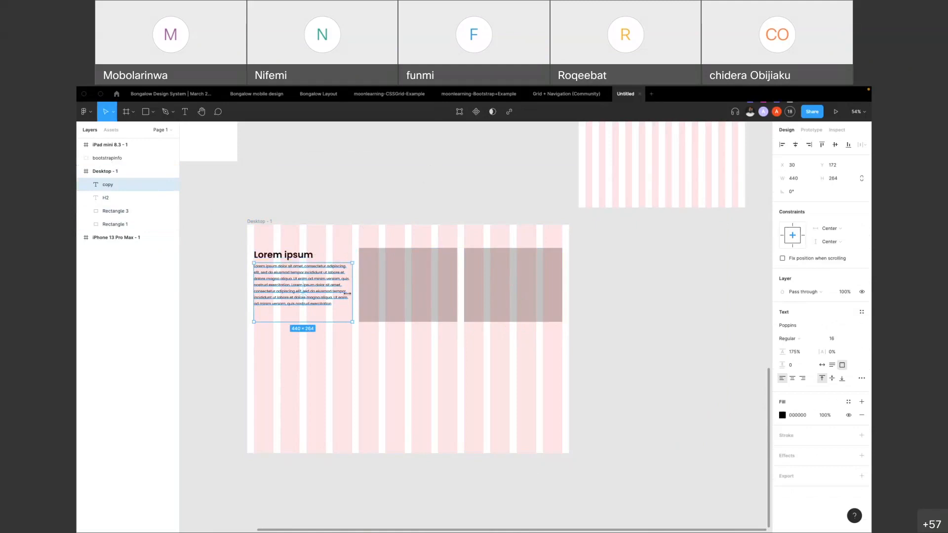
click(326, 196)
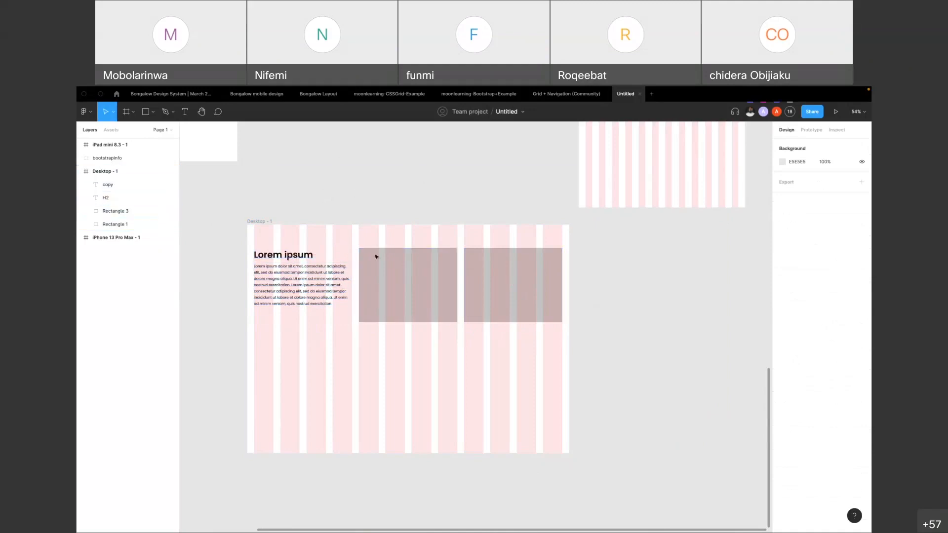
Duplicate the two grey rectangles into a second row directly below, at Y 545
click(403, 289)
shift+click(542, 283)
drag(541, 283, 534, 382)
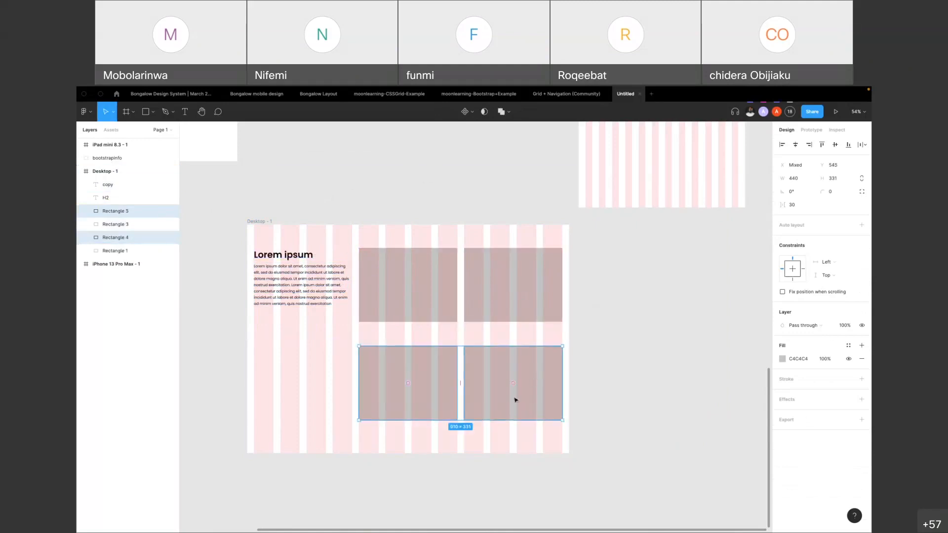
click(702, 345)
Scale the second row's last rectangle down to about 205 × 154 so it spans the final two columns
click(497, 381)
drag(465, 421, 517, 379)
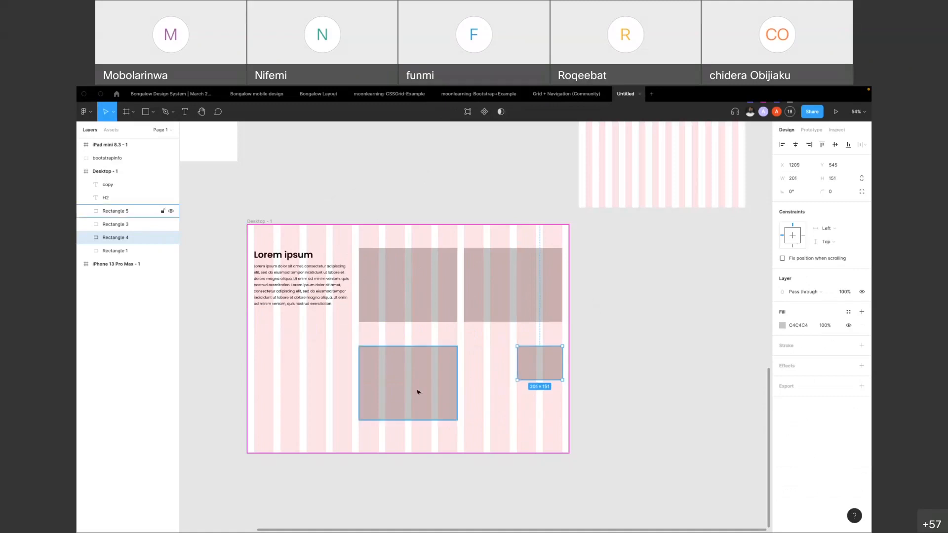
click(418, 393)
click(557, 360)
scroll(548, 361, up, 5)
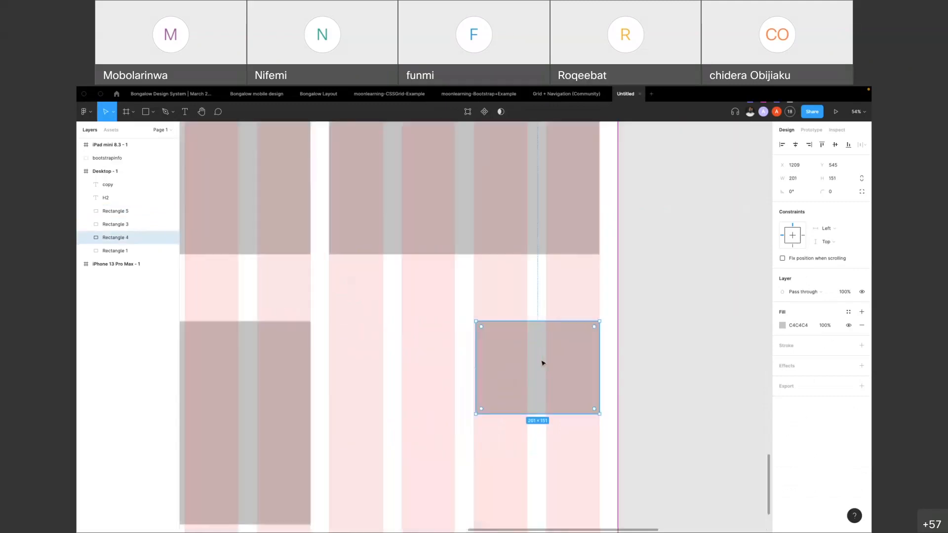
drag(455, 430, 450, 434)
scroll(582, 357, down, 5)
click(718, 332)
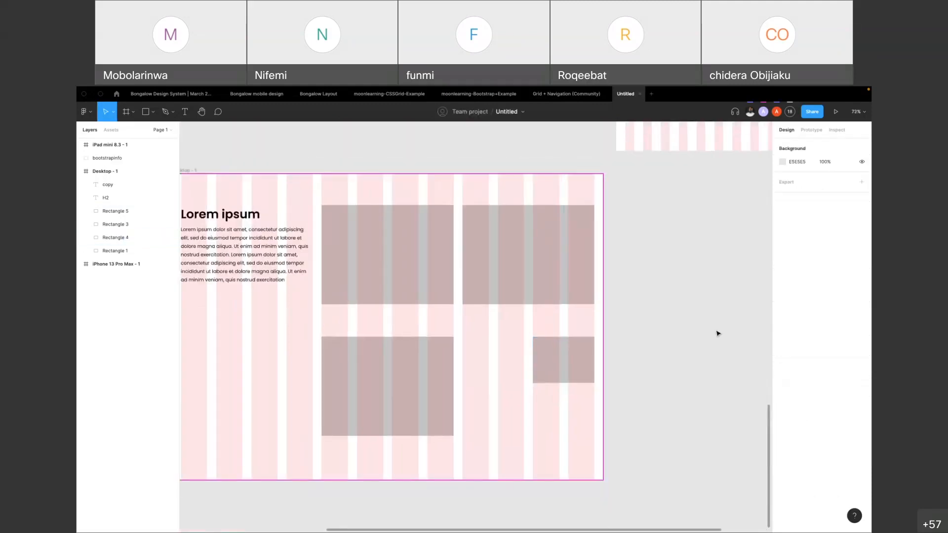
Scale the second row's other rectangle to about 322 × 215 and place it over the first three columns at X 31
click(385, 410)
drag(383, 390, 450, 391)
drag(395, 435, 418, 413)
scroll(419, 412, down, 3)
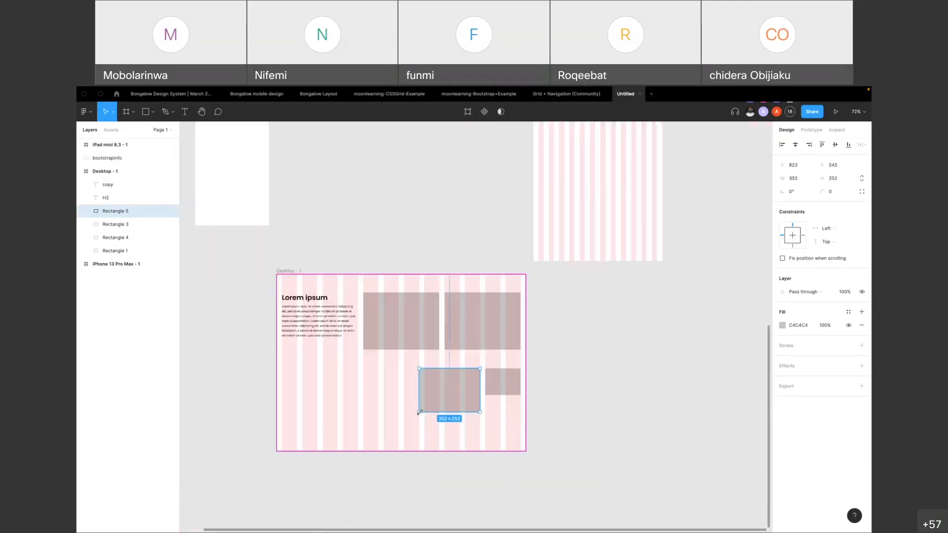
drag(456, 385, 319, 383)
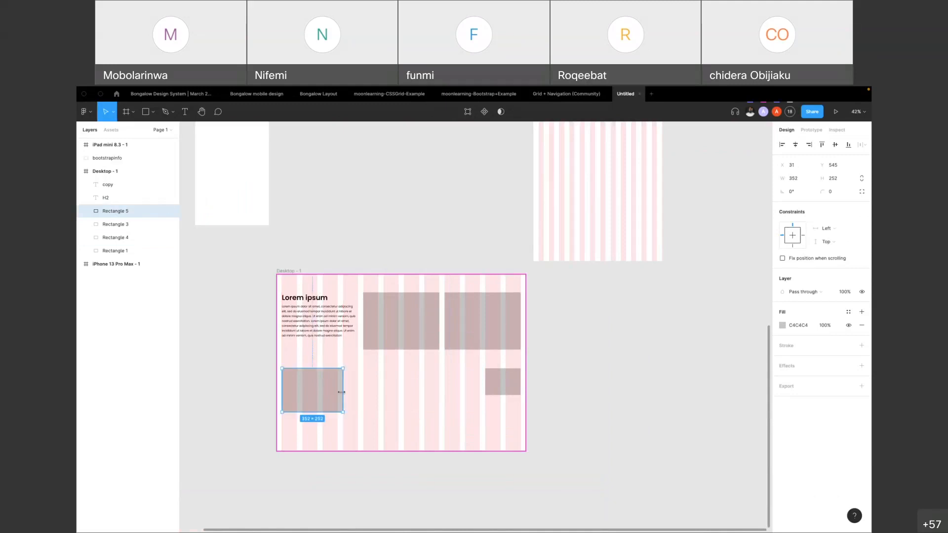
drag(345, 413, 338, 405)
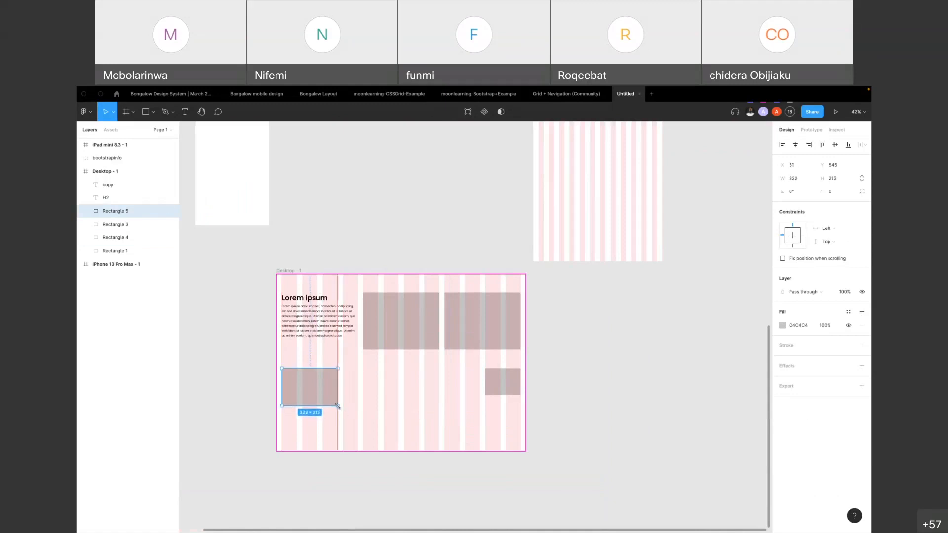
Duplicate the Lorem ipsum heading and paragraph to directly below the three-column rectangle
click(300, 299)
shift+click(295, 313)
drag(295, 312, 263, 428)
click(286, 478)
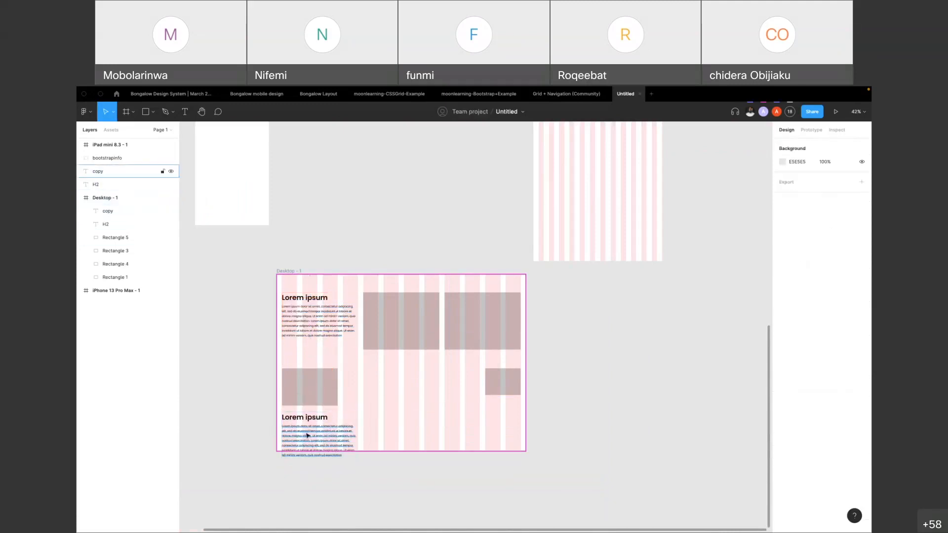
Resize the copied heading's text box to 337 × 46 and set its font size to 24
click(307, 423)
drag(360, 424, 333, 420)
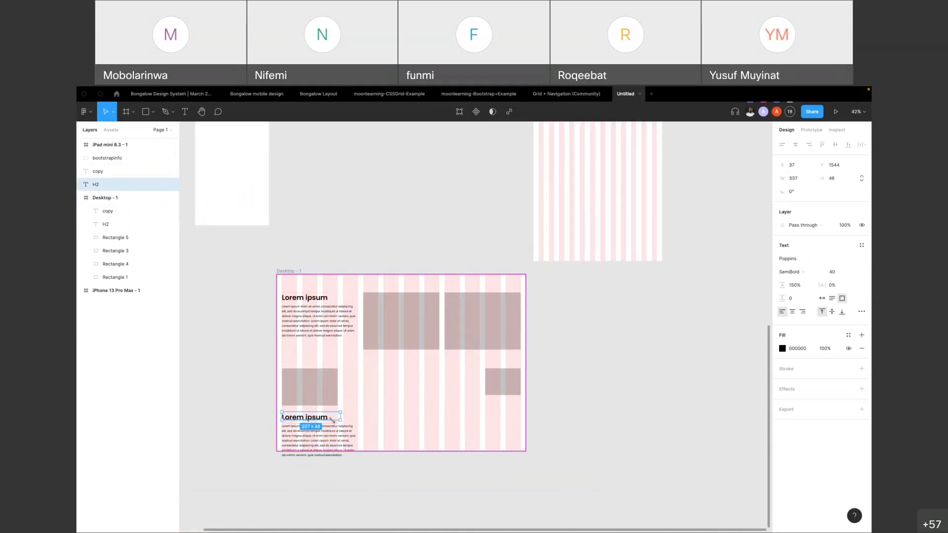
click(854, 275)
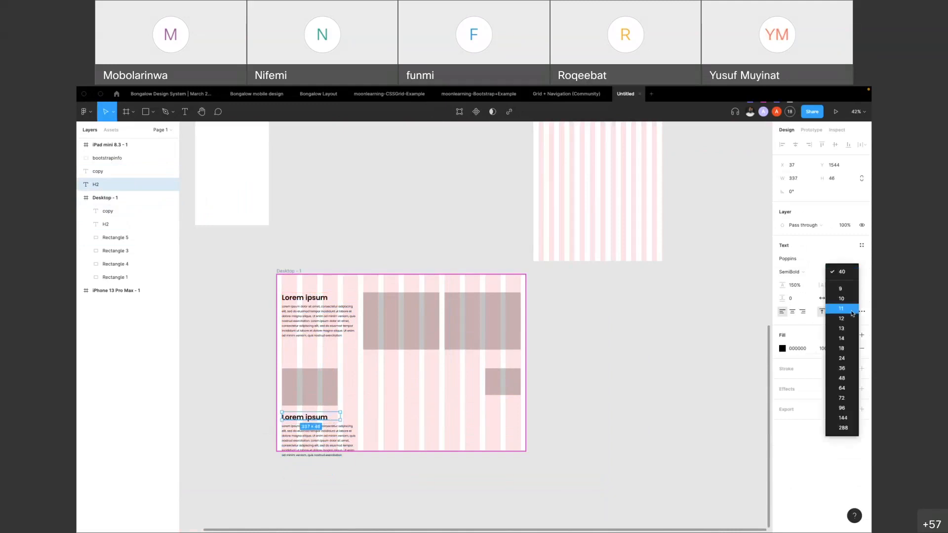
click(849, 367)
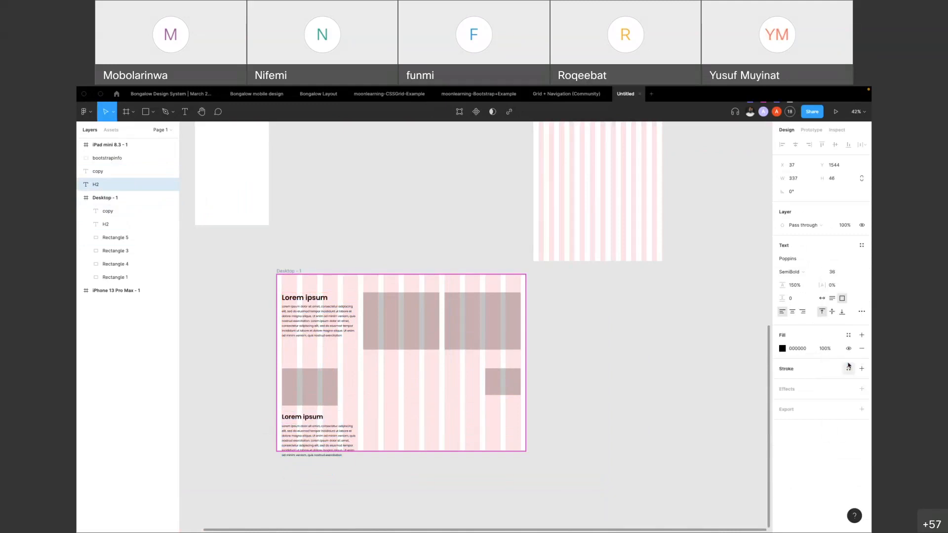
click(844, 276)
click(842, 262)
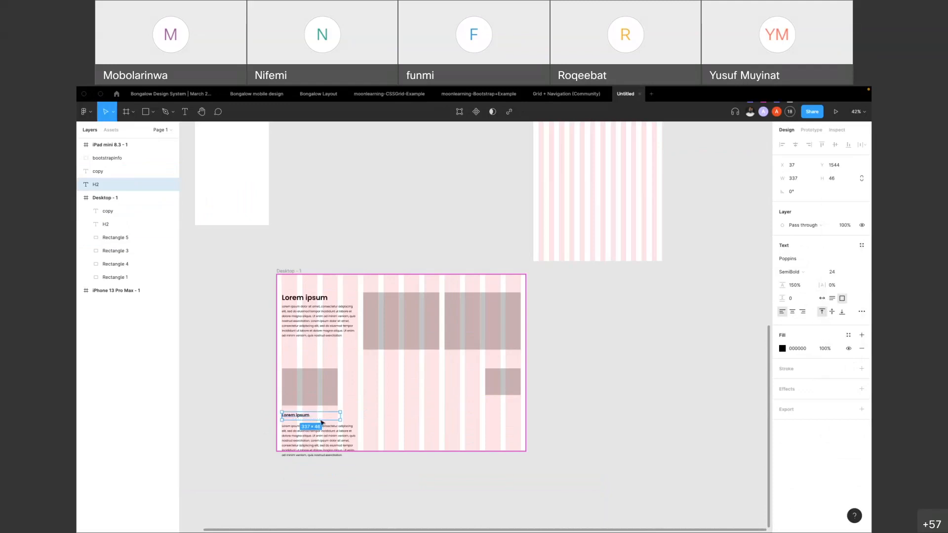
Trim the copied paragraph to end at its second "Lorem ipsum dolor" and resize its text box to 324 × 149
click(306, 434)
scroll(282, 433, up, 5)
drag(323, 431, 324, 423)
double_click(401, 438)
click(401, 439)
drag(401, 438, 485, 491)
key(BackSpace)
key(Escape)
drag(445, 365, 402, 361)
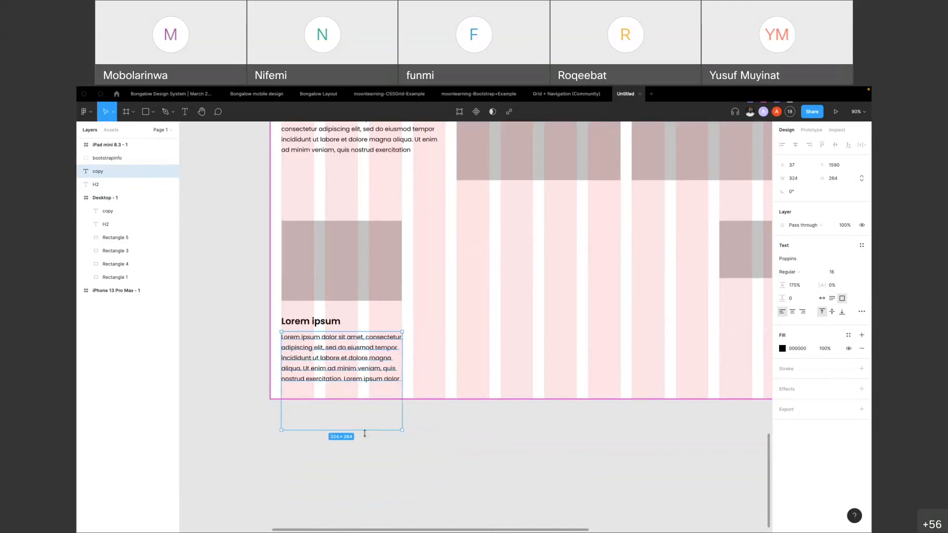
drag(358, 432, 356, 388)
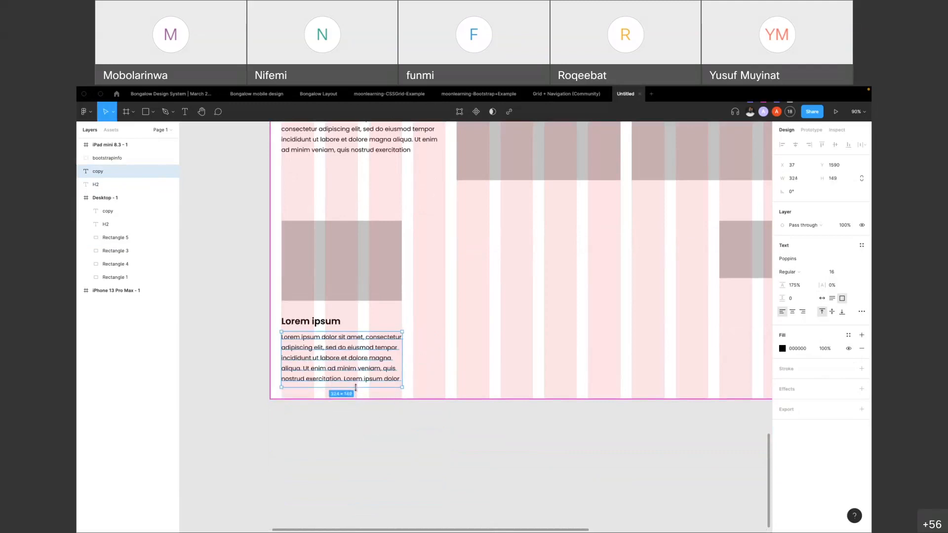
scroll(361, 423, down, 4)
click(361, 424)
Duplicate the three-column rectangle with its heading and paragraph as a second card beside it, starting at X 471
click(335, 355)
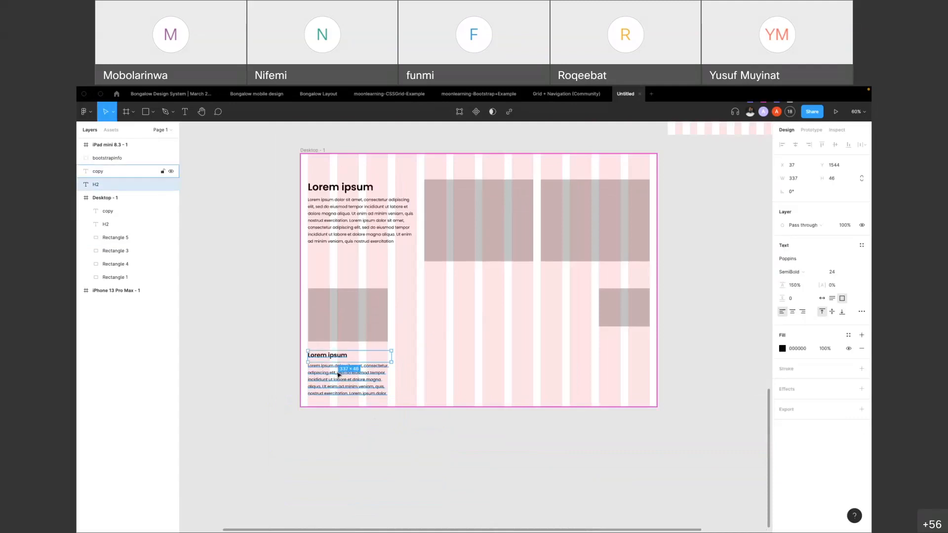
shift+click(339, 375)
drag(331, 314, 440, 317)
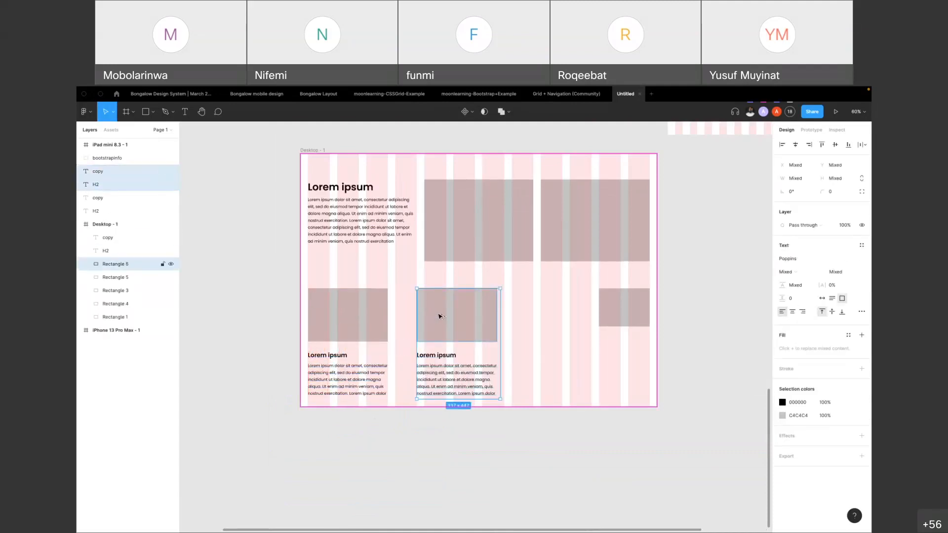
Delete the small rectangle covering the last two columns of the second row
click(387, 394)
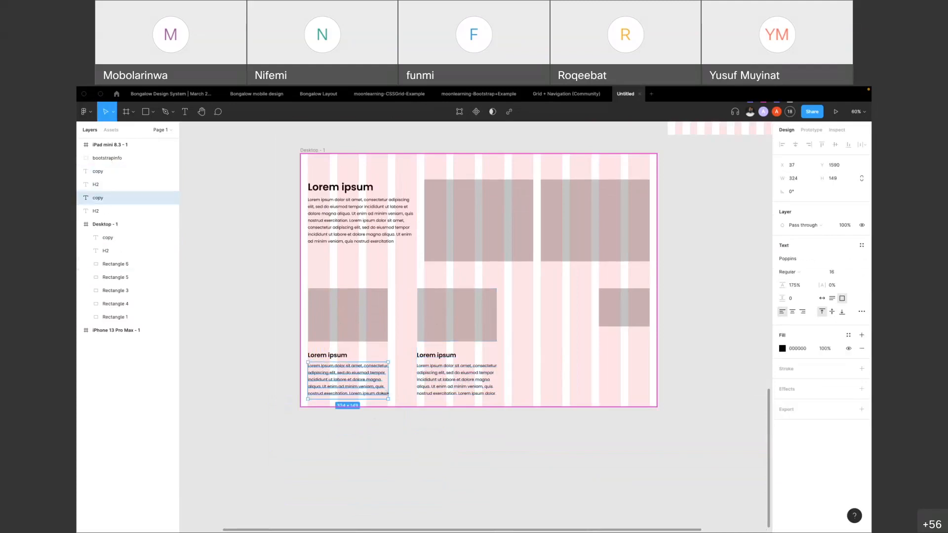
click(383, 310)
click(466, 322)
click(615, 319)
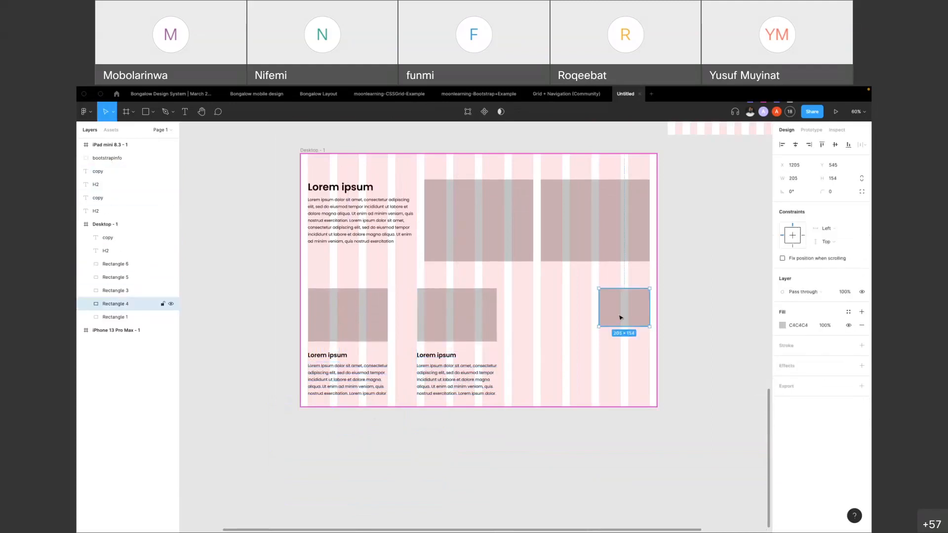
key(Delete)
Move the second card's rectangle, heading and paragraph over to start at the fifth column
click(488, 330)
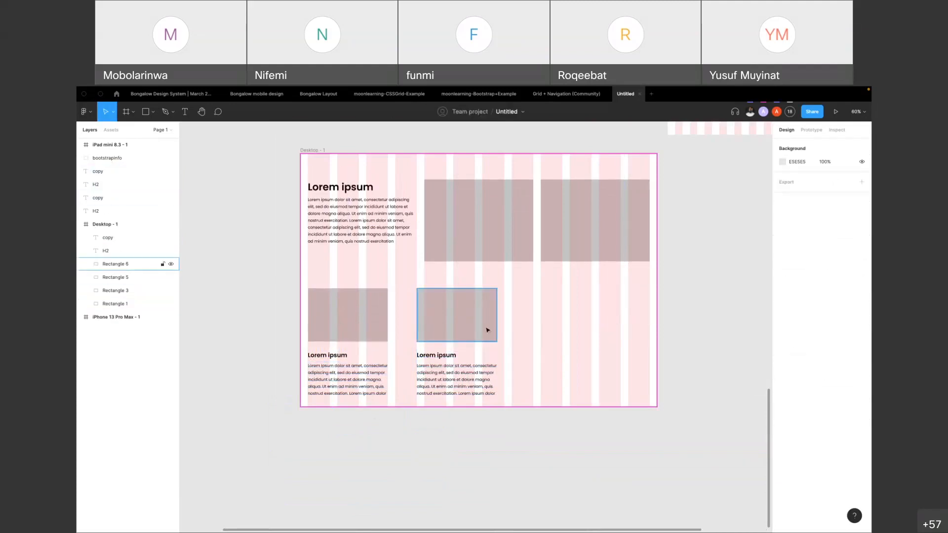
shift+click(441, 364)
drag(444, 362, 453, 356)
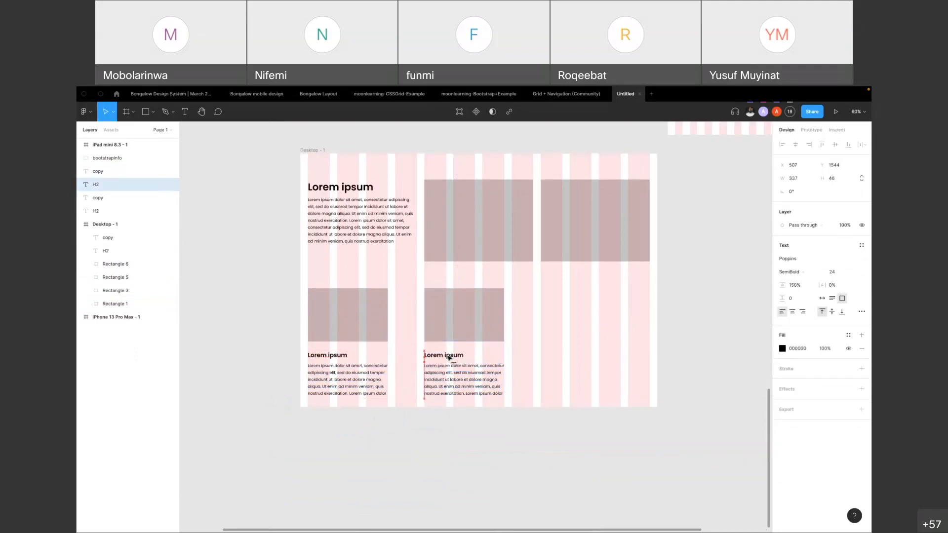
Duplicate the second card as a third one and align it with the last three columns, its texts at X 1095
shift+click(446, 380)
shift+click(450, 319)
alt+drag(449, 319, 592, 323)
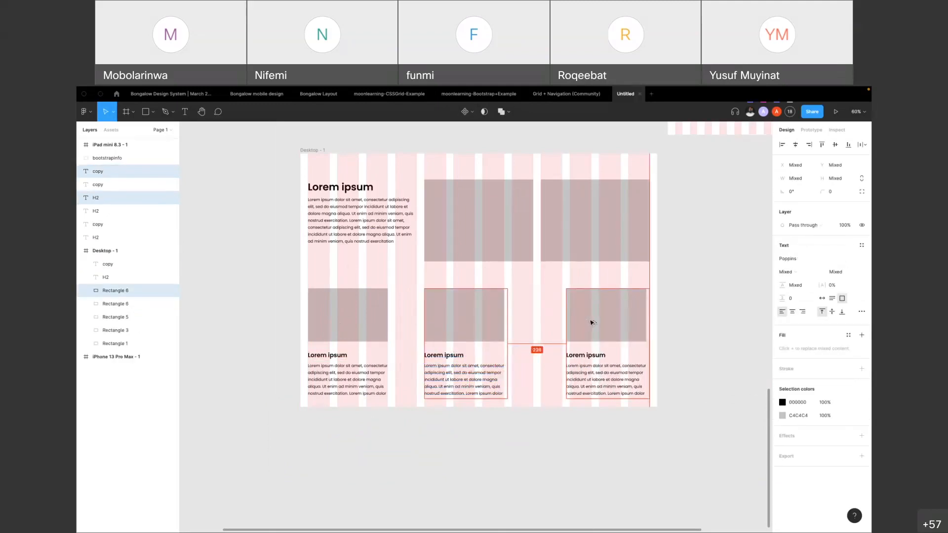
click(669, 307)
click(607, 313)
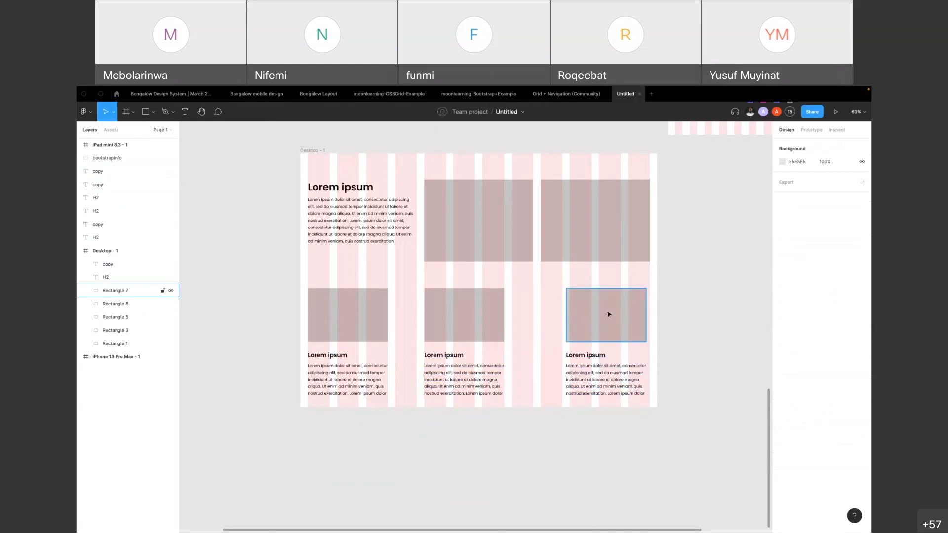
shift+click(590, 356)
shift+click(584, 372)
drag(583, 372, 587, 371)
Narrow the third card's heading text box to 324 wide, matching the paragraph below it
click(652, 360)
click(649, 381)
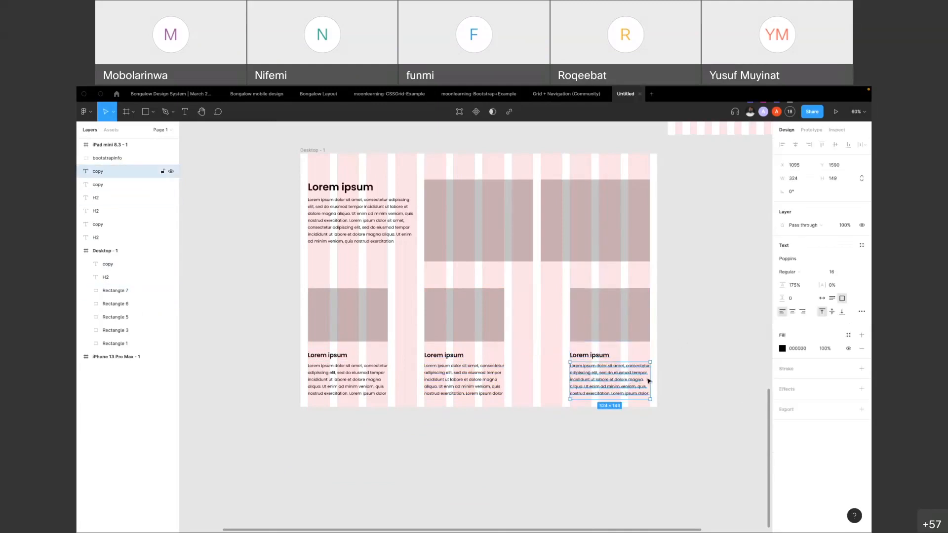
scroll(592, 359, up, 1)
click(652, 354)
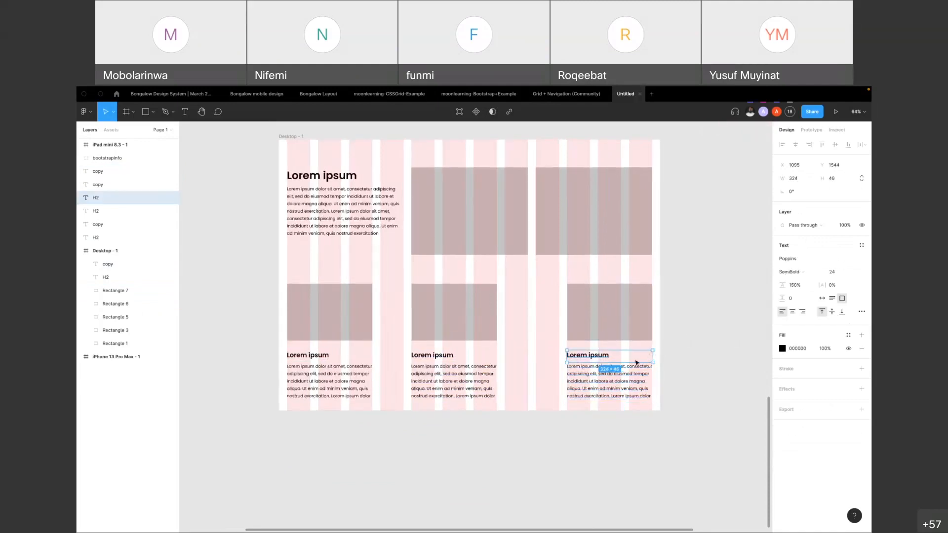
Move the second card's rectangle, heading and paragraph one column over to span the sixth to eighth columns
click(469, 336)
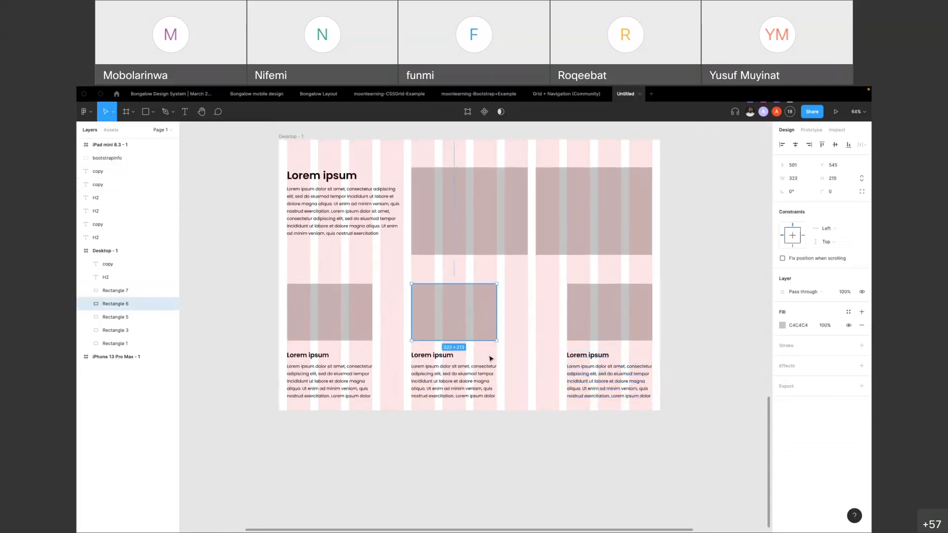
click(445, 357)
shift+click(437, 375)
click(499, 423)
click(495, 379)
click(494, 359)
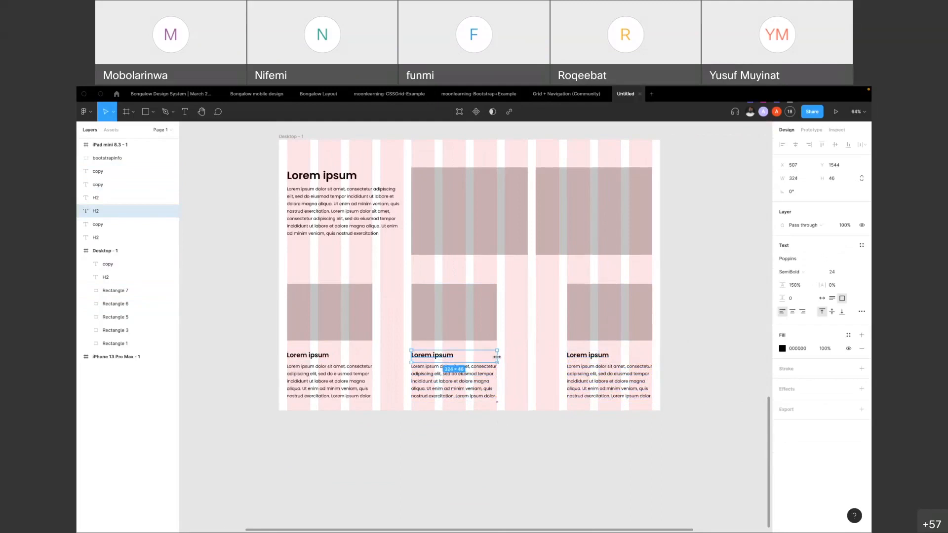
shift+click(413, 385)
shift+click(438, 319)
drag(438, 320, 470, 324)
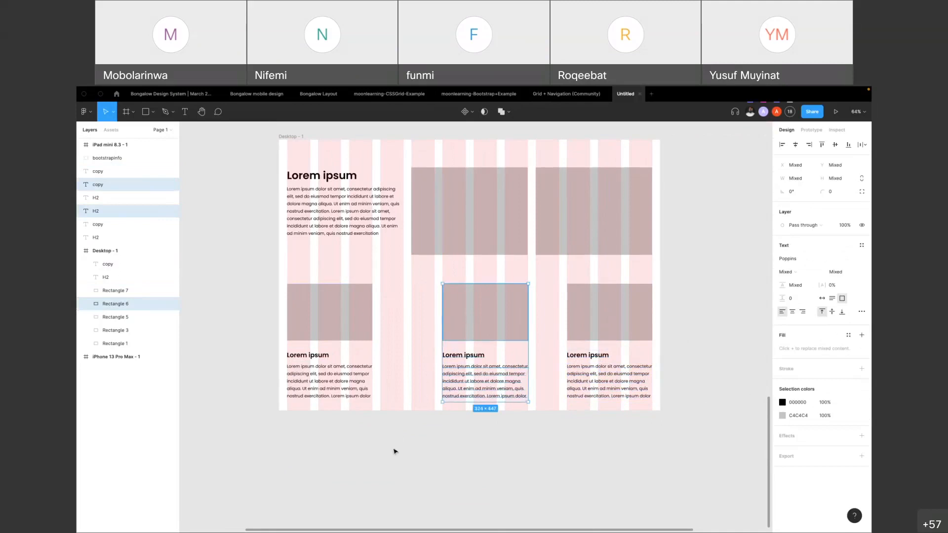
Widen the first card's rectangle to 439 and its paragraph to match, covering the first four columns
click(359, 297)
drag(373, 309, 403, 311)
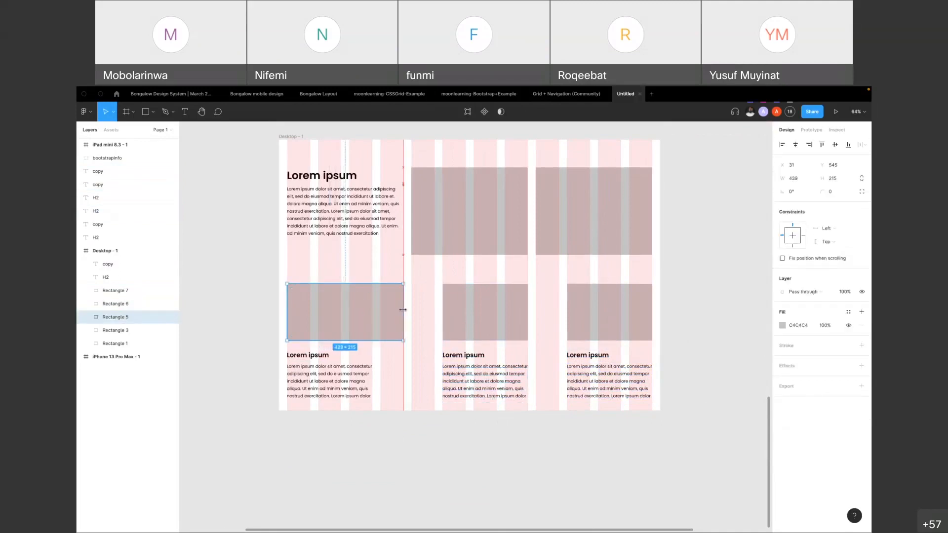
click(361, 366)
drag(373, 374, 401, 375)
Extend the second card's rectangle back to the fifth column, then move its texts there and widen the paragraph to four columns
click(478, 318)
drag(444, 309, 412, 309)
click(456, 361)
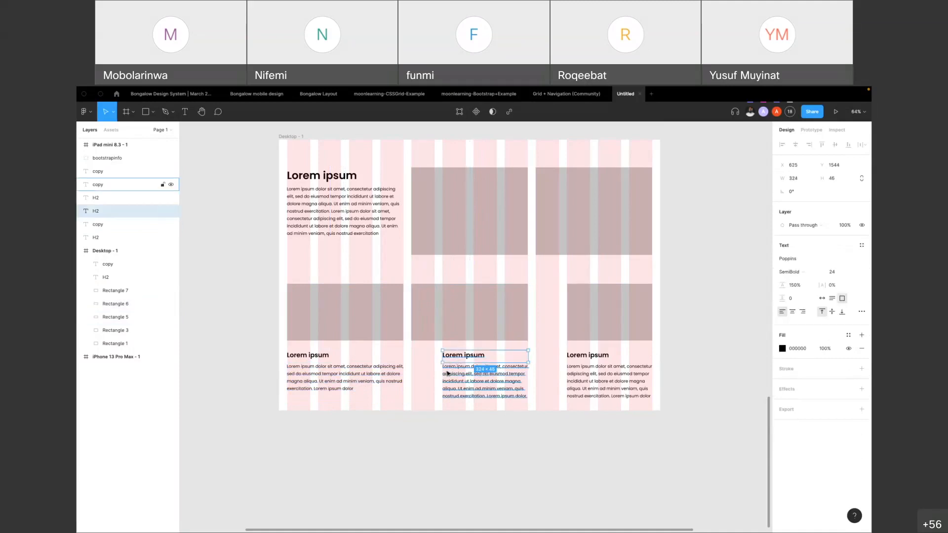
shift+click(447, 374)
drag(448, 373, 417, 374)
click(436, 435)
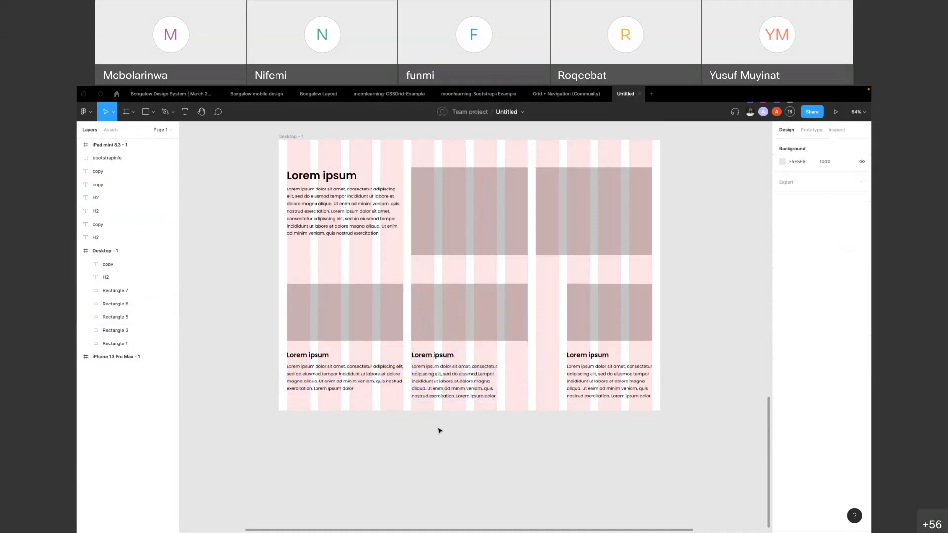
click(497, 388)
drag(500, 378, 528, 376)
Move the third card to start at the ninth column and widen its rectangle to 440 and its paragraph to 431
click(608, 380)
shift+click(591, 328)
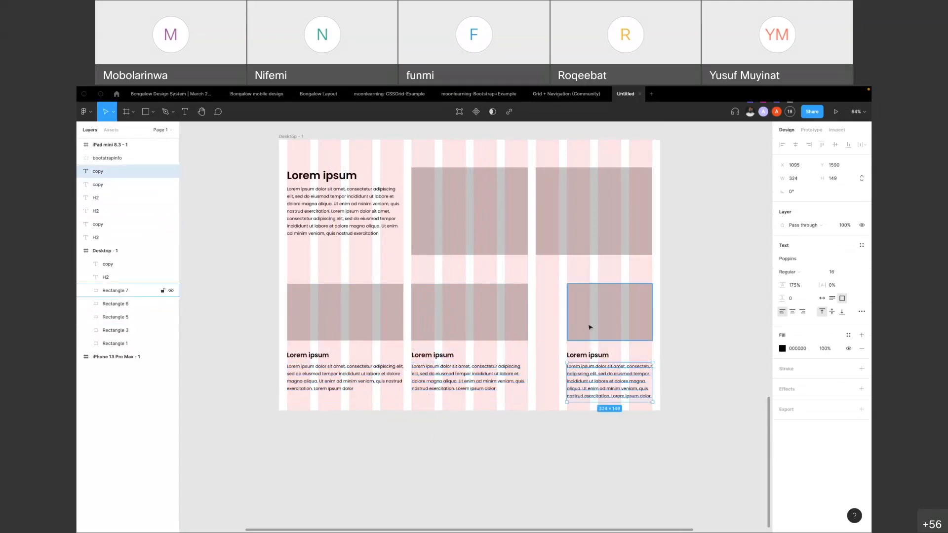
shift+click(583, 359)
drag(584, 313, 559, 311)
click(560, 311)
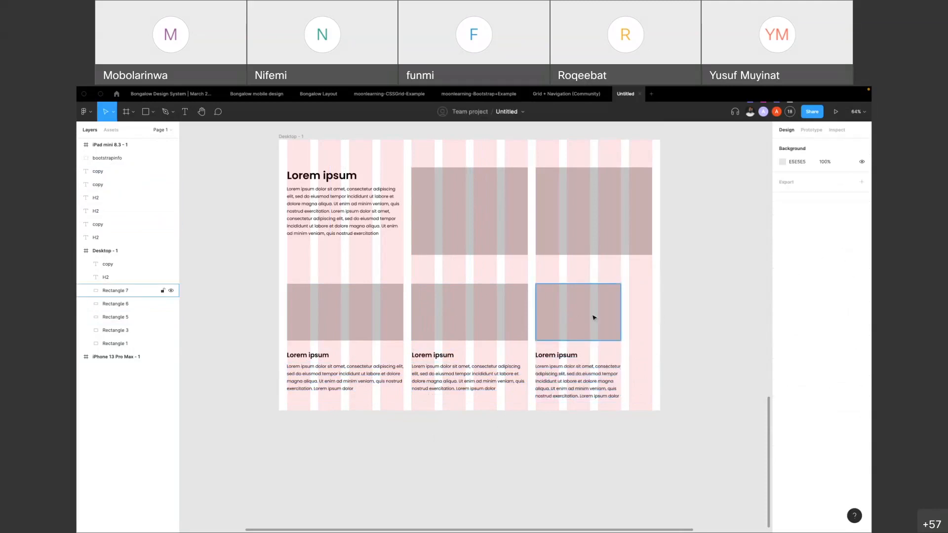
drag(622, 312, 652, 312)
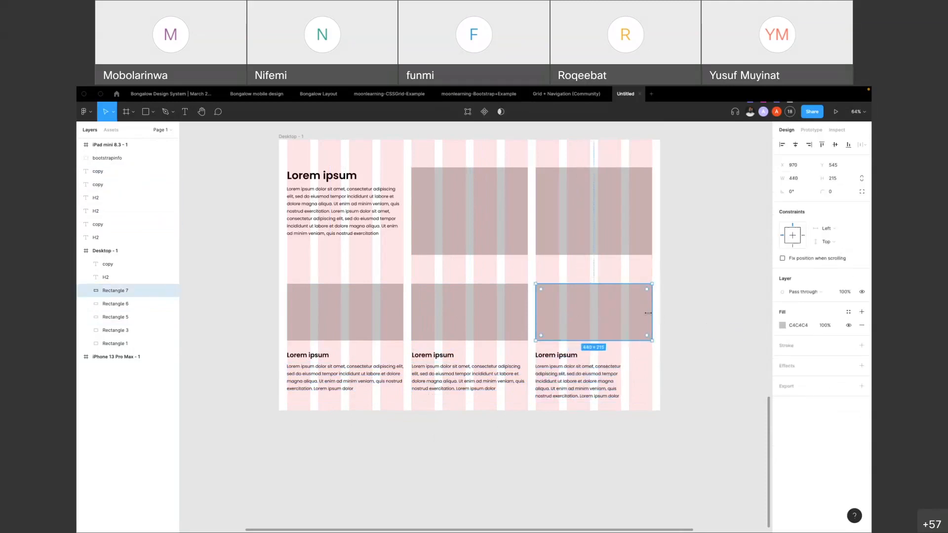
click(614, 378)
drag(621, 377, 650, 375)
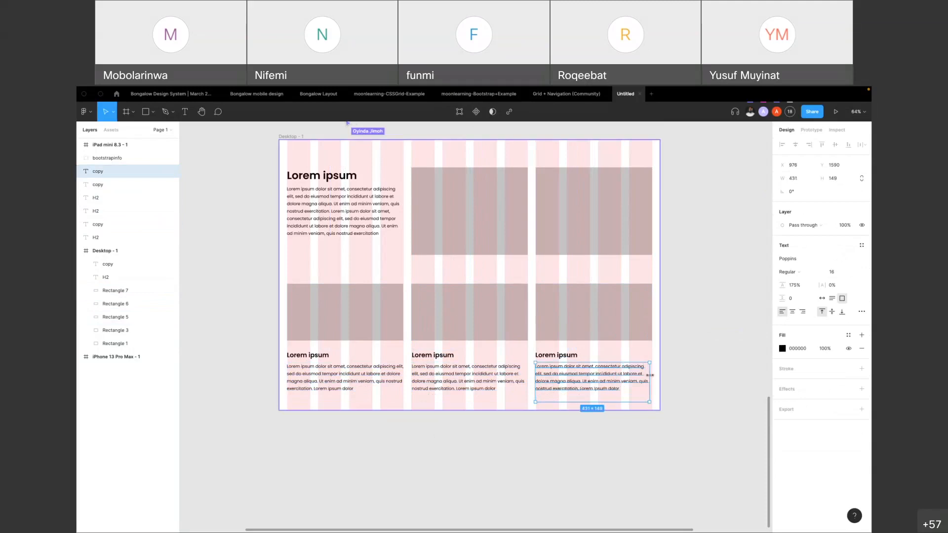
key(Escape)
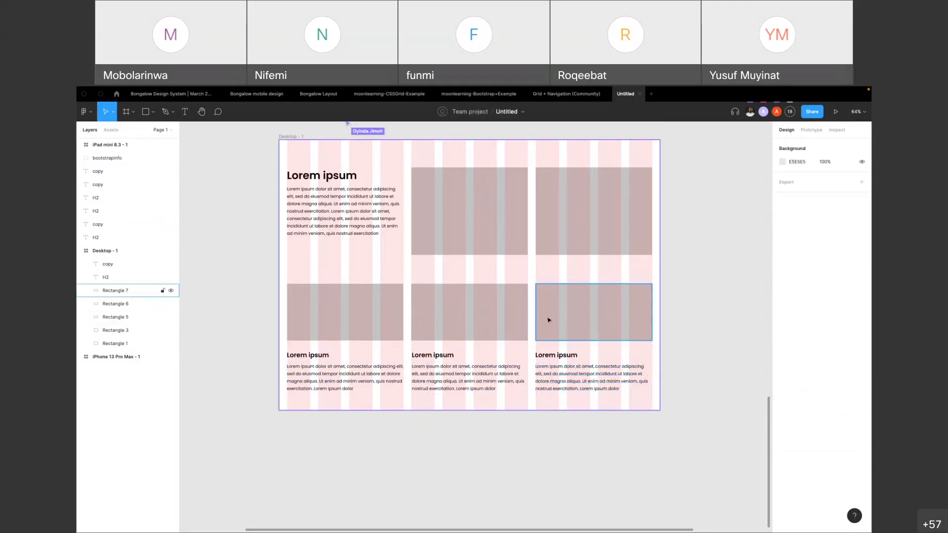
Extend the Desktop frame downward to a height of 2133
scroll(548, 319, down, 3)
click(514, 386)
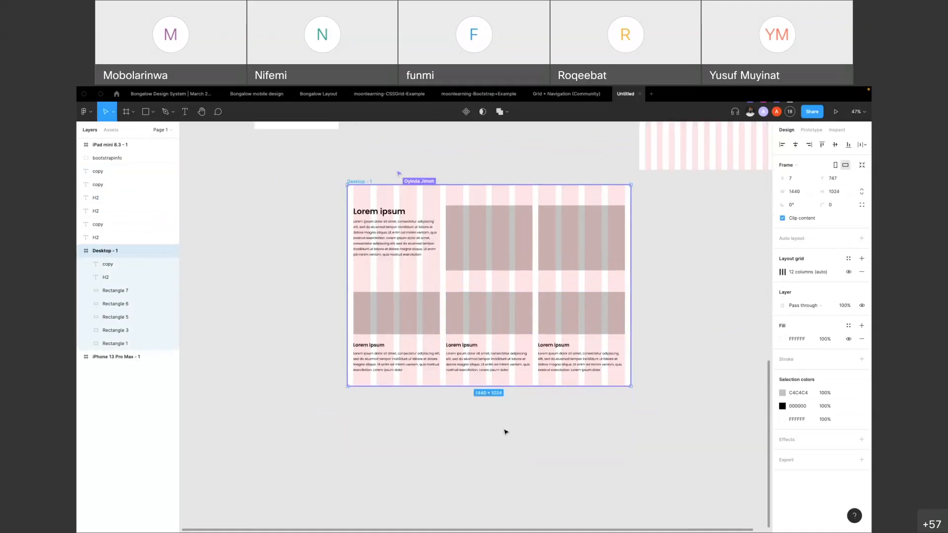
click(524, 164)
click(365, 183)
drag(495, 386, 480, 484)
scroll(446, 331, up, 3)
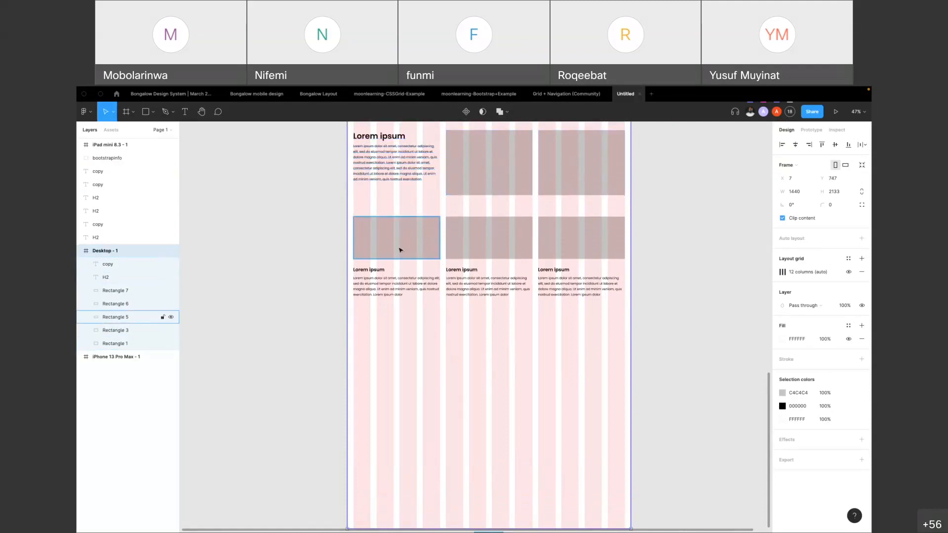
Examine how the three cards' rectangles, headings and paragraphs line up in four-column blocks
click(414, 244)
shift+click(518, 244)
shift+click(579, 241)
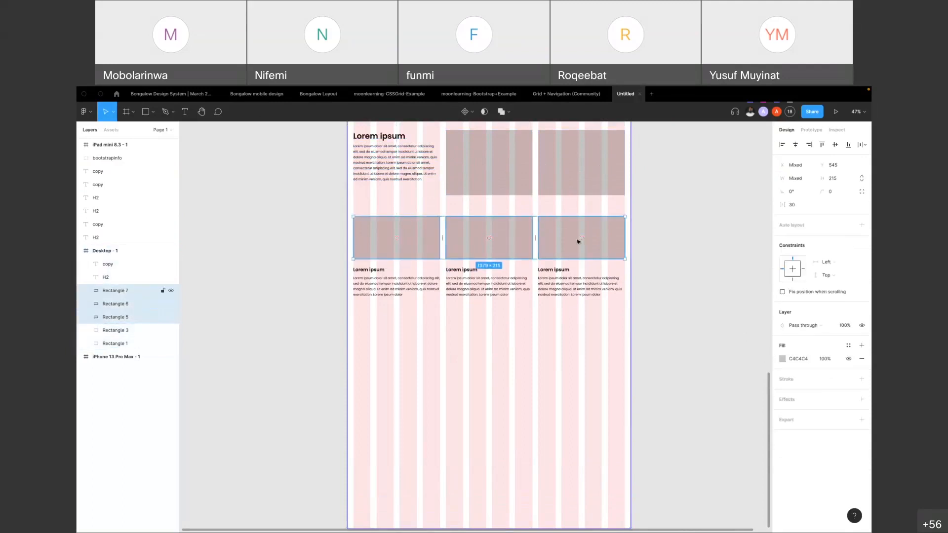
click(745, 293)
click(460, 282)
click(434, 244)
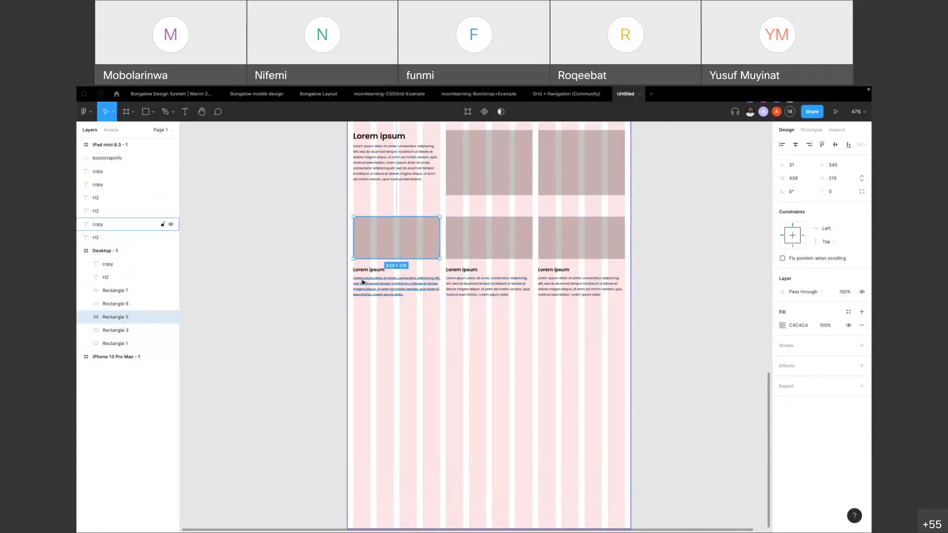
shift+click(376, 287)
shift+click(368, 270)
shift+click(515, 284)
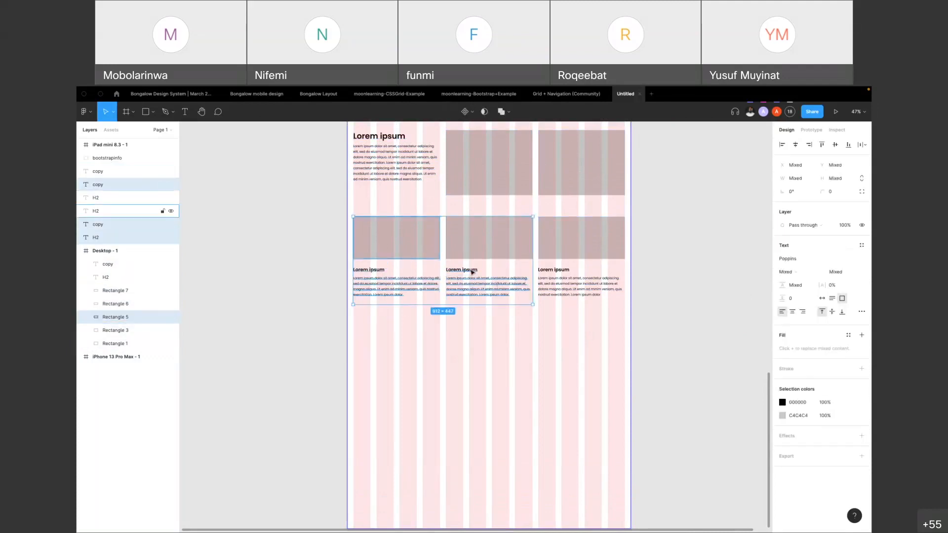
click(713, 218)
Add a rectangle of about 809 × 649 across the first eight columns below the cards, with a copy of the third card's texts beside it
drag(401, 239, 533, 470)
key(alt)
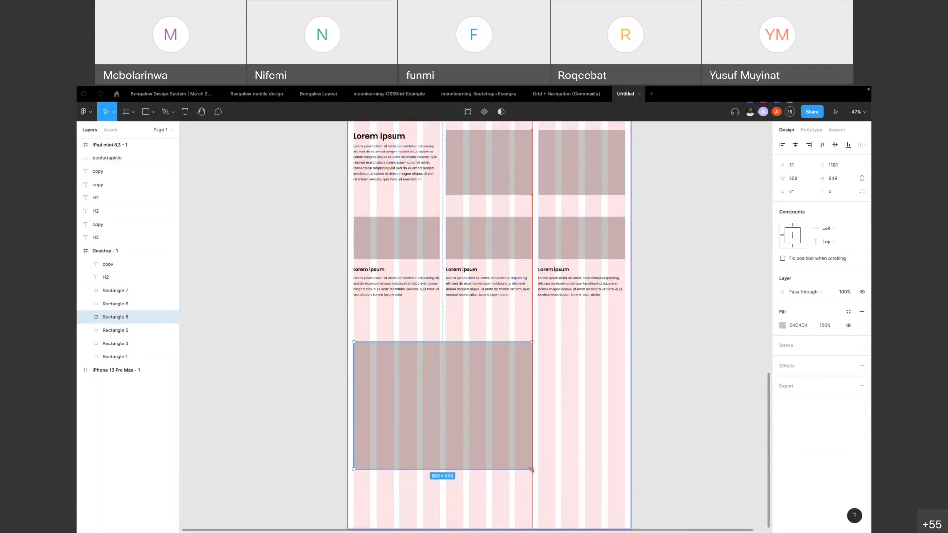
click(594, 300)
shift+click(557, 271)
drag(558, 271, 561, 392)
click(643, 287)
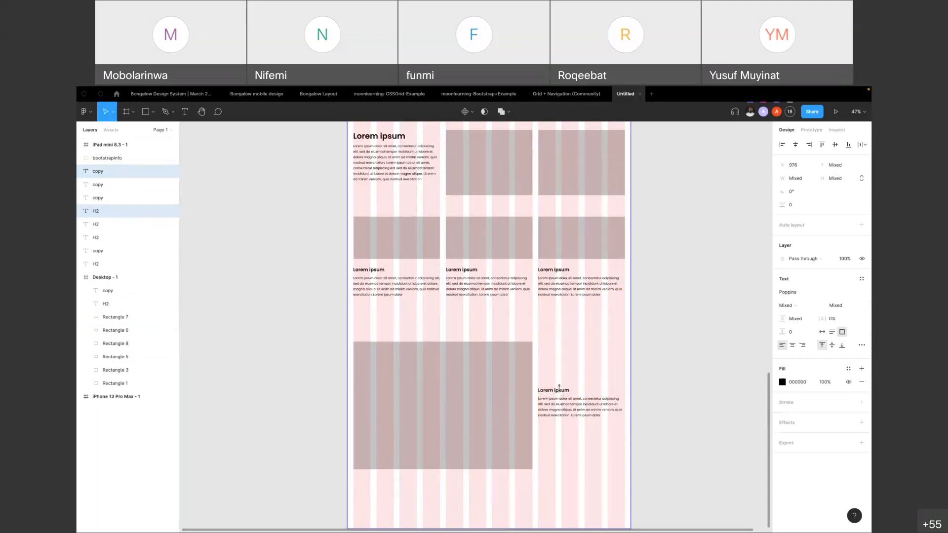
scroll(428, 275, down, 4)
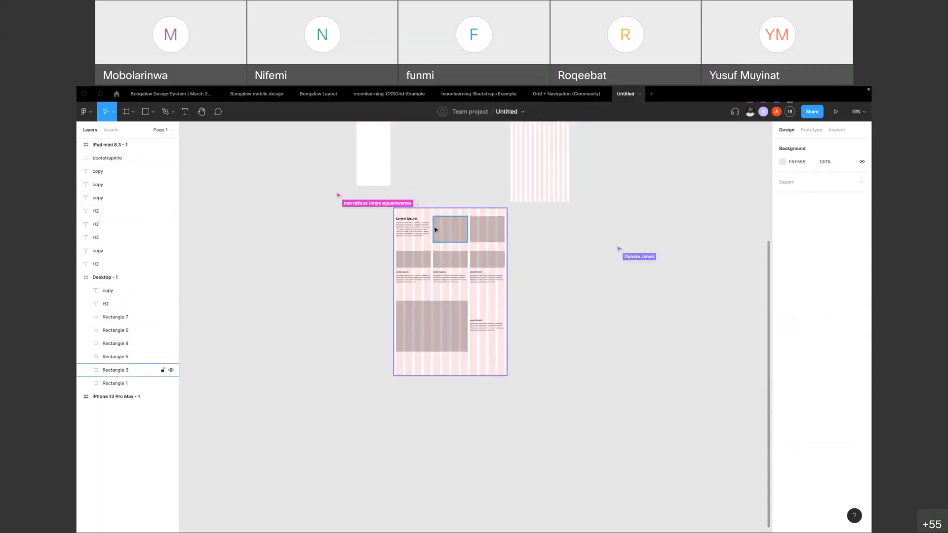
scroll(439, 220, up, 5)
scroll(362, 243, down, 3)
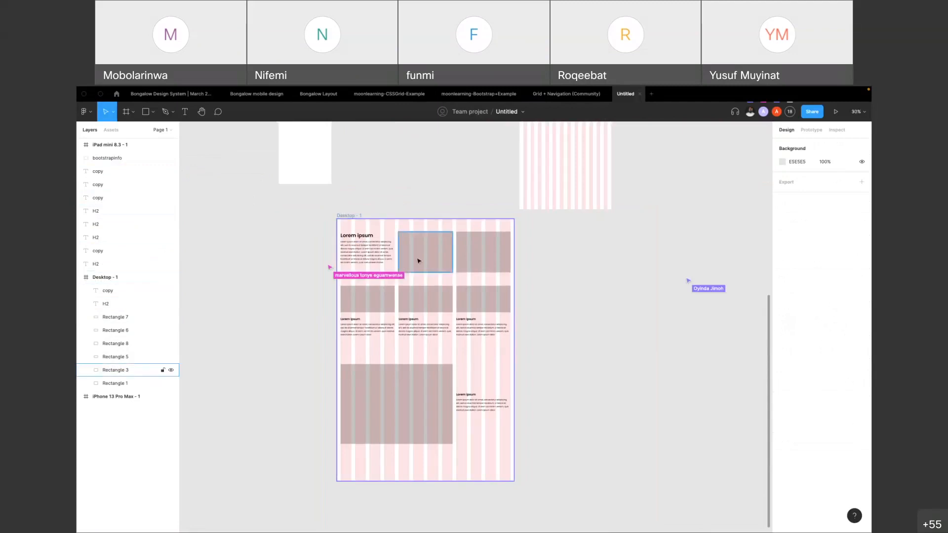
scroll(419, 261, up, 5)
click(353, 336)
scroll(402, 290, down, 1)
click(397, 285)
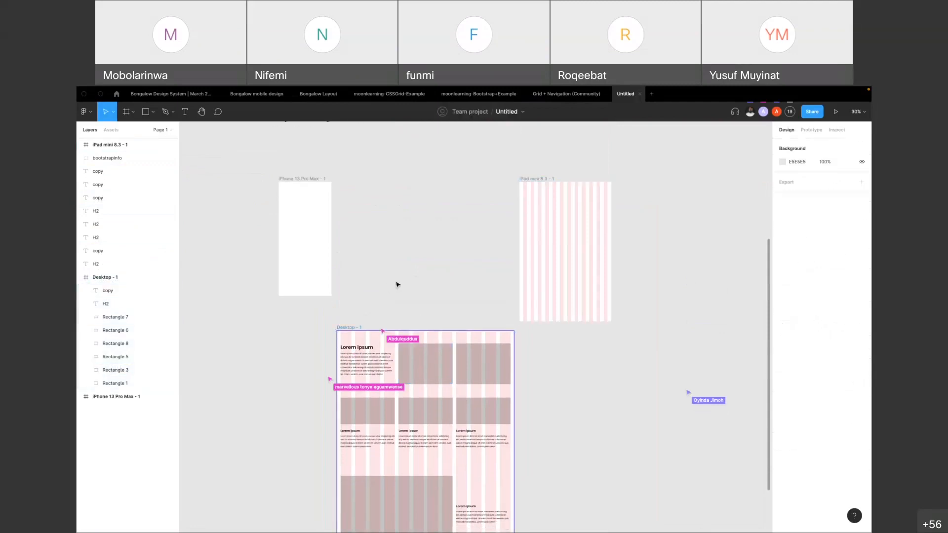
Copy the adaptive XS-Mobile frame from the moonlearning-Bootstrap+Example file and paste it beside the Desktop frame in the Untitled file
click(484, 95)
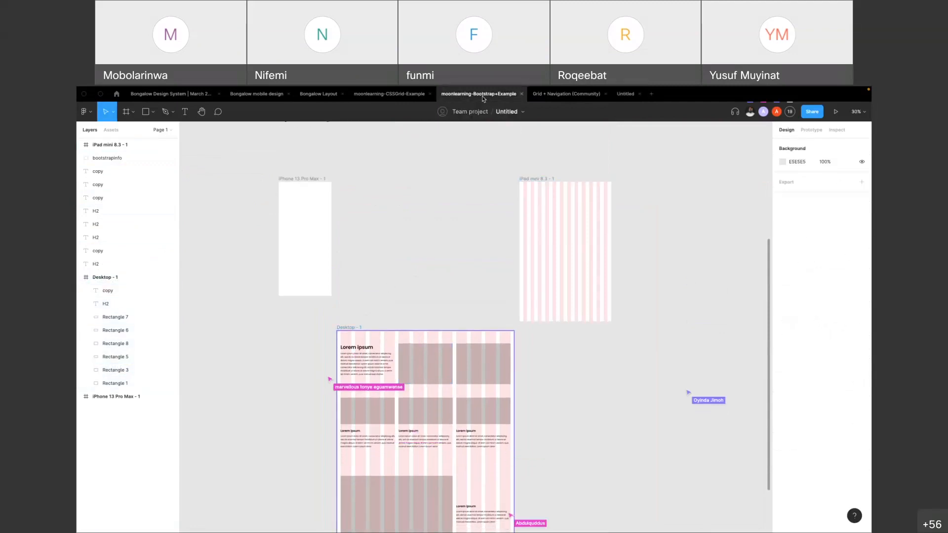
scroll(455, 341, down, 8)
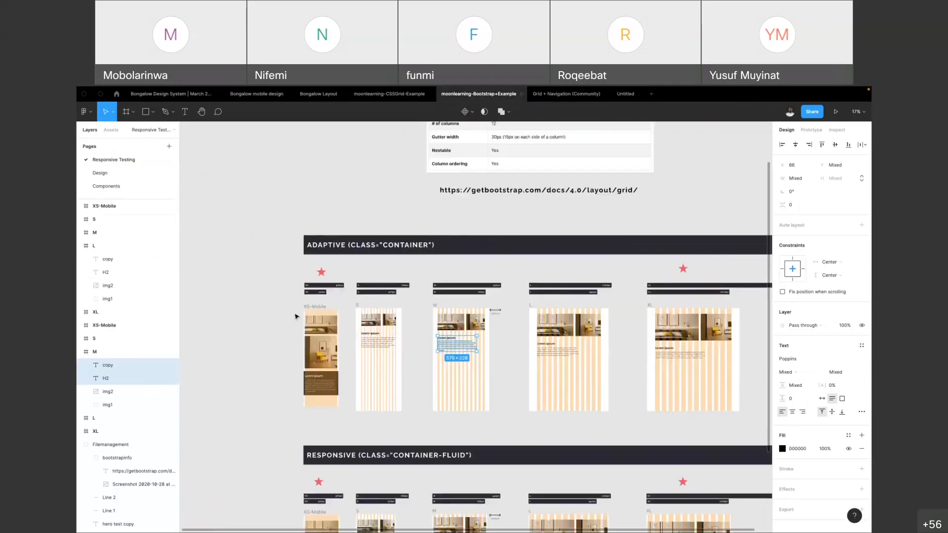
scroll(297, 314, up, 5)
click(367, 307)
click(332, 309)
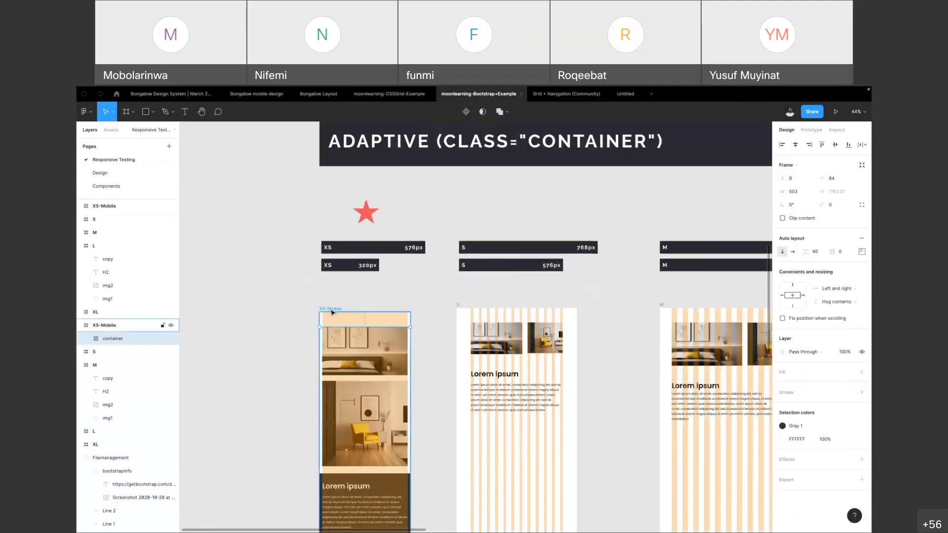
click(625, 95)
scroll(538, 361, down, 5)
scroll(543, 353, right, 2)
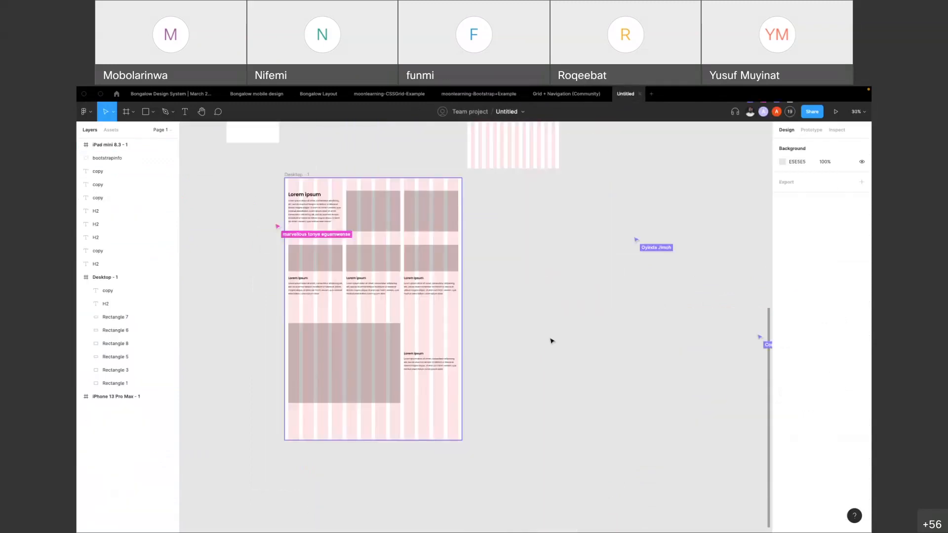
key(ctrl+v)
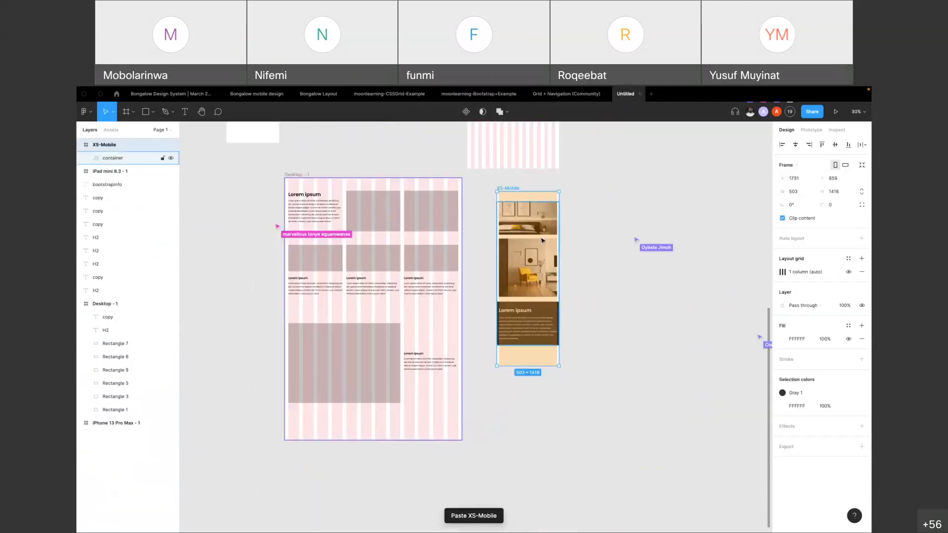
Delete the container inside the XS-Mobile frame and align the emptied frame with the Desktop frame's upper edge at X 1490, Y 747
key(Escape)
click(546, 273)
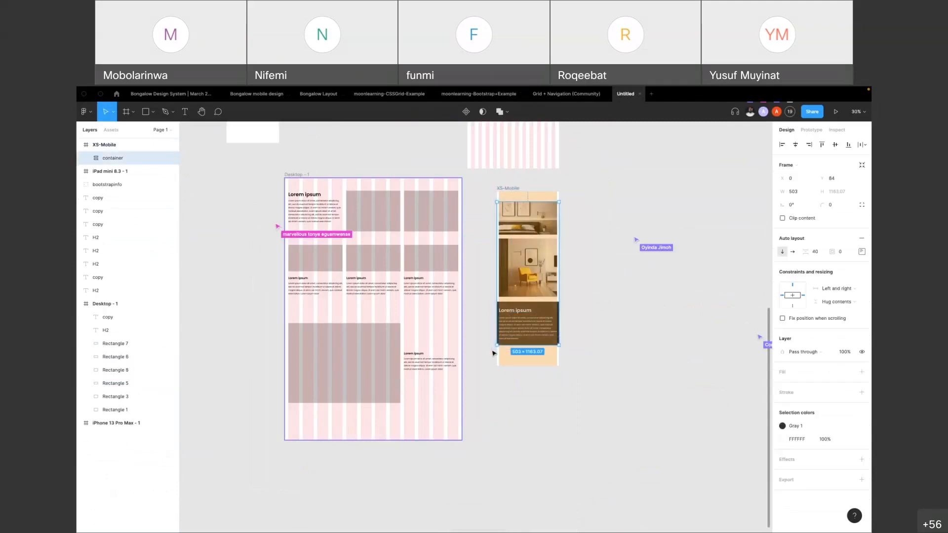
key(Delete)
drag(505, 189, 475, 175)
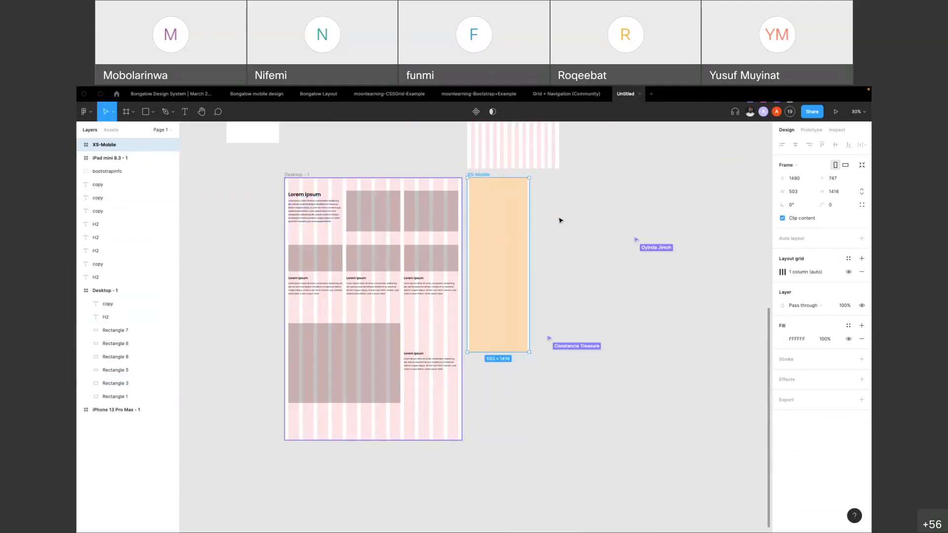
Move the large heading and its paragraph from the Desktop frame into the XS-Mobile frame, aligned to the column at X 15
click(303, 208)
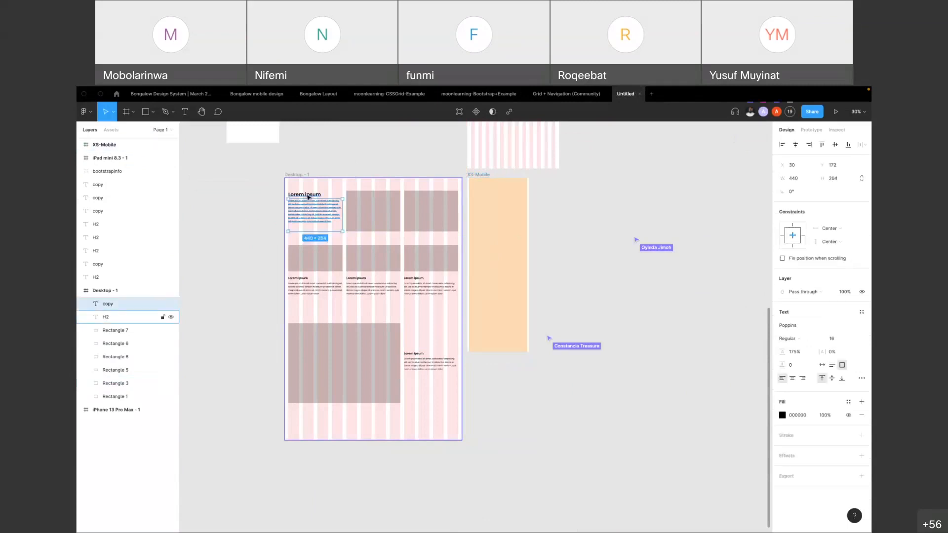
shift+click(308, 196)
drag(305, 199, 485, 218)
scroll(488, 190, up, 3)
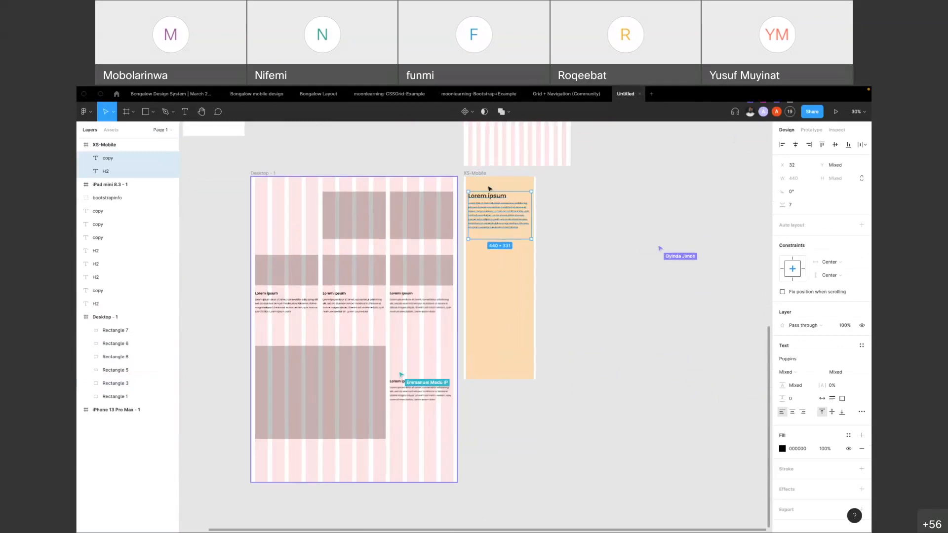
drag(479, 199, 478, 198)
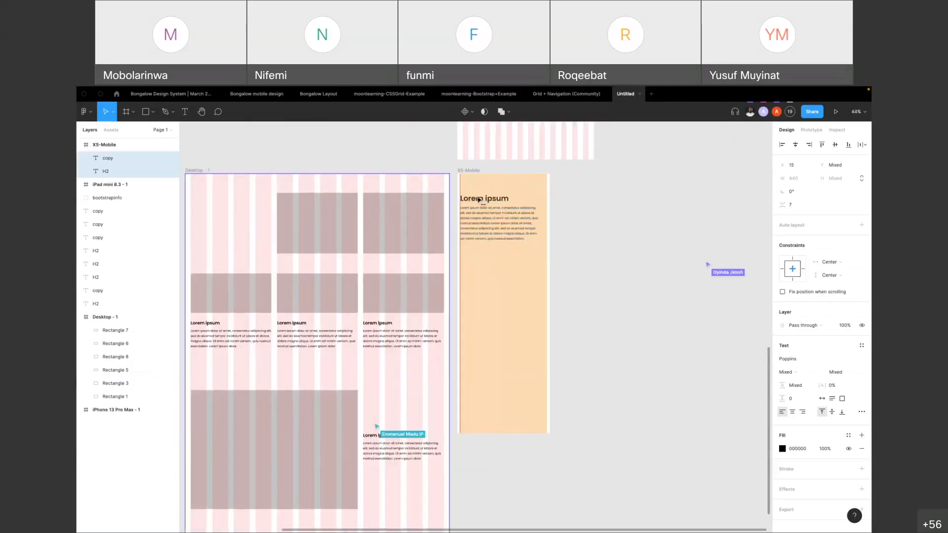
Widen the XS-Mobile paragraph to the full column width and move it slightly upward together with its heading
click(551, 208)
click(522, 224)
drag(541, 222, 505, 196)
shift+click(511, 199)
click(573, 203)
Stack the Desktop frame's two upper rectangles under the XS-Mobile paragraph at X 15, Y 382 and 724, stretching the first to the column width
click(282, 211)
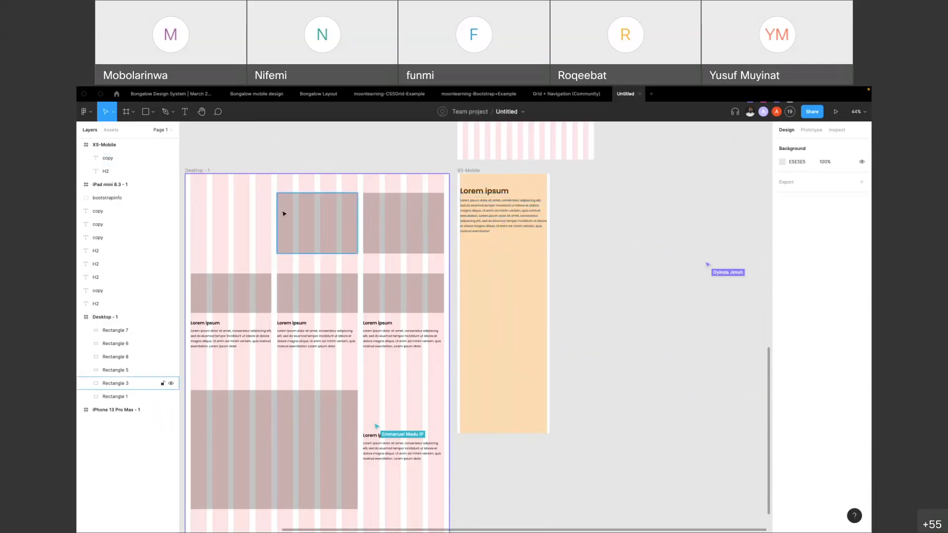
shift+click(385, 222)
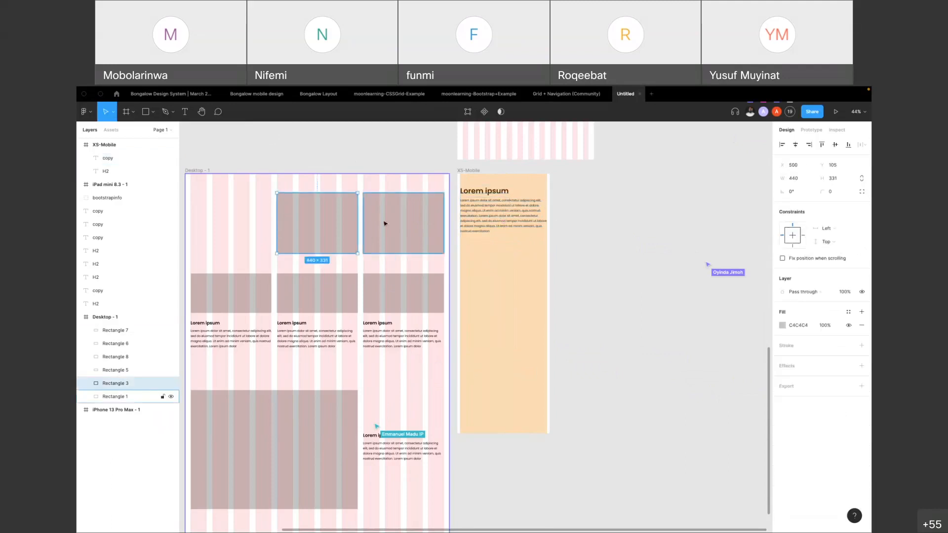
click(612, 237)
drag(355, 235, 500, 277)
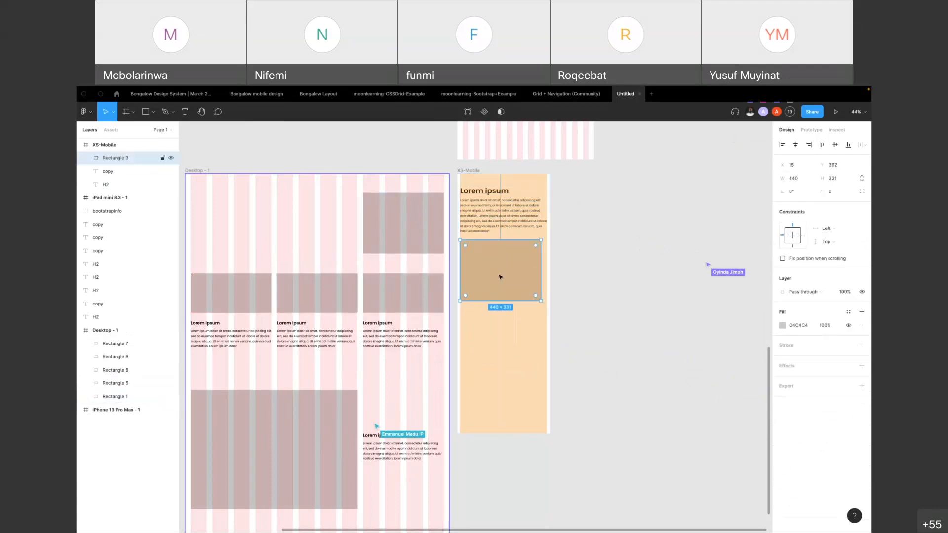
drag(390, 218, 483, 328)
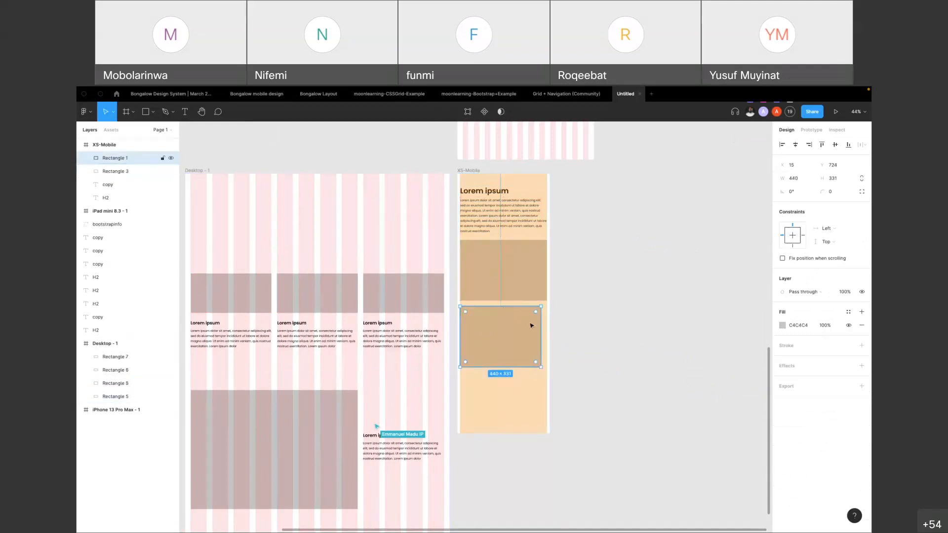
Widen the lower rectangle in the XS-Mobile frame to 473 and shorten the paragraph's text box to a height of 185
drag(542, 326, 546, 326)
click(504, 244)
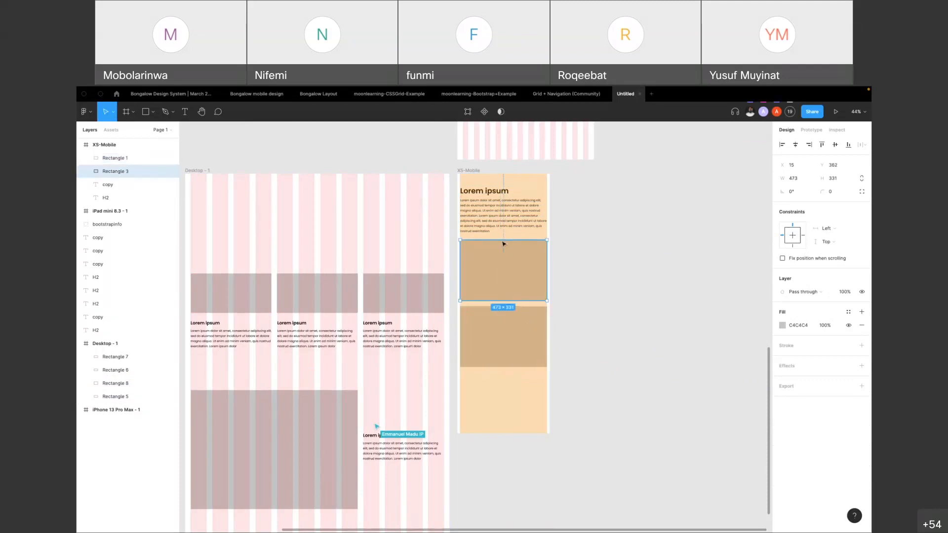
click(483, 235)
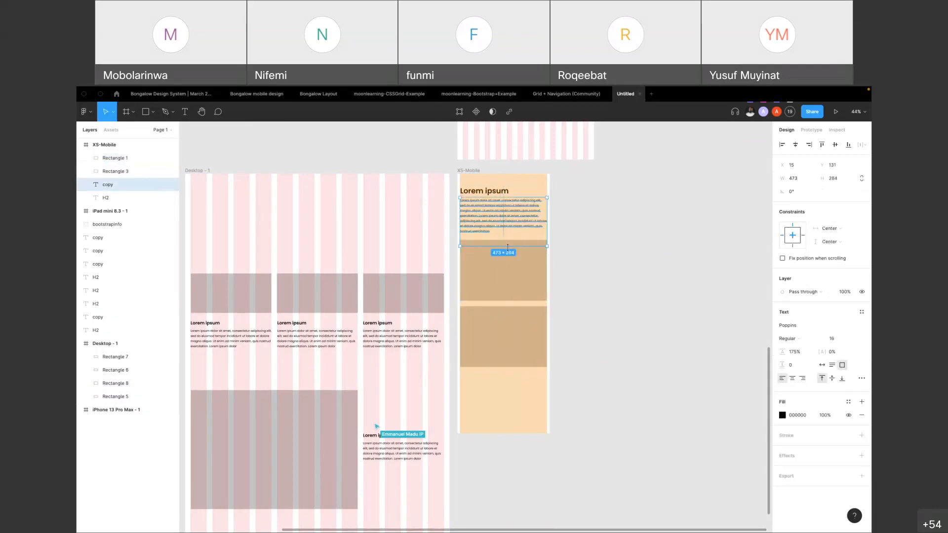
drag(506, 244, 505, 232)
key(alt)
Move both XS-Mobile rectangles up together so the first sits directly beneath the paragraph at Y 337
click(504, 252)
shift+click(504, 330)
drag(505, 330, 506, 326)
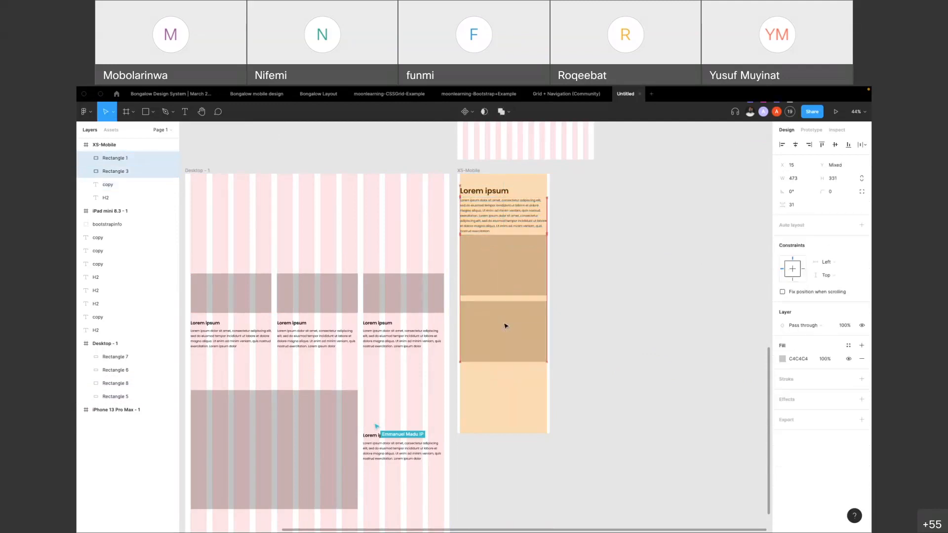
key(Down)
Copy the heading, paragraph and both rectangles from the XS-Mobile frame, and undo the earlier moves to restore them in the Desktop frame
shift+click(495, 229)
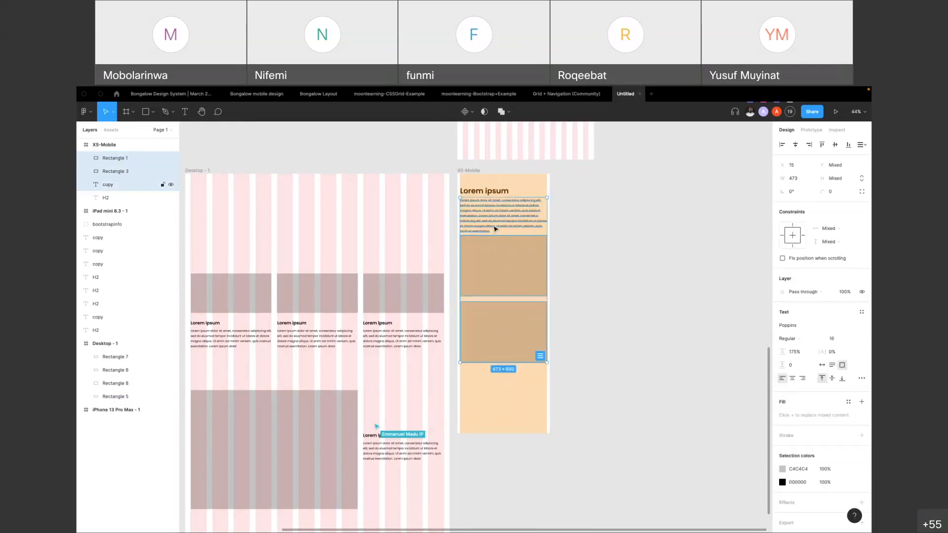
shift+click(491, 192)
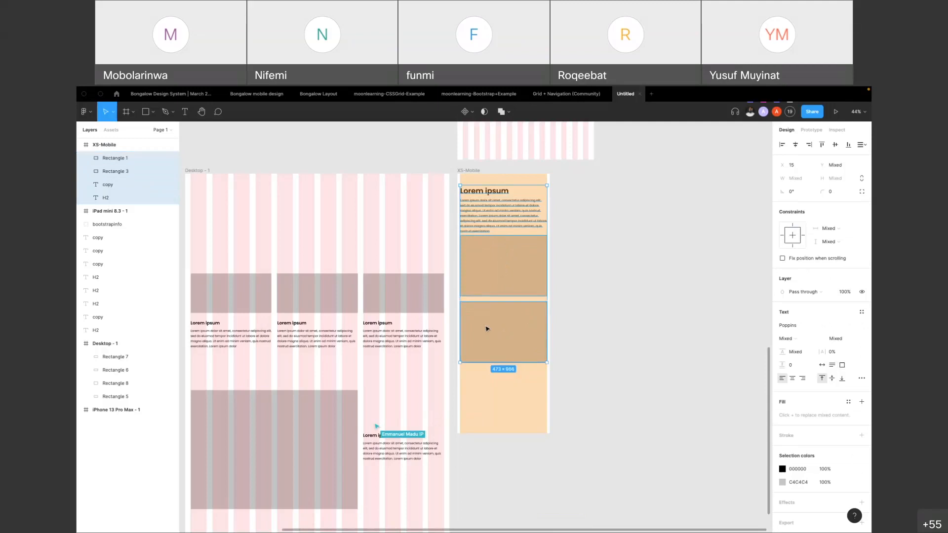
key(super+z)
key(super+z)
key(super+z)
key(super+z)
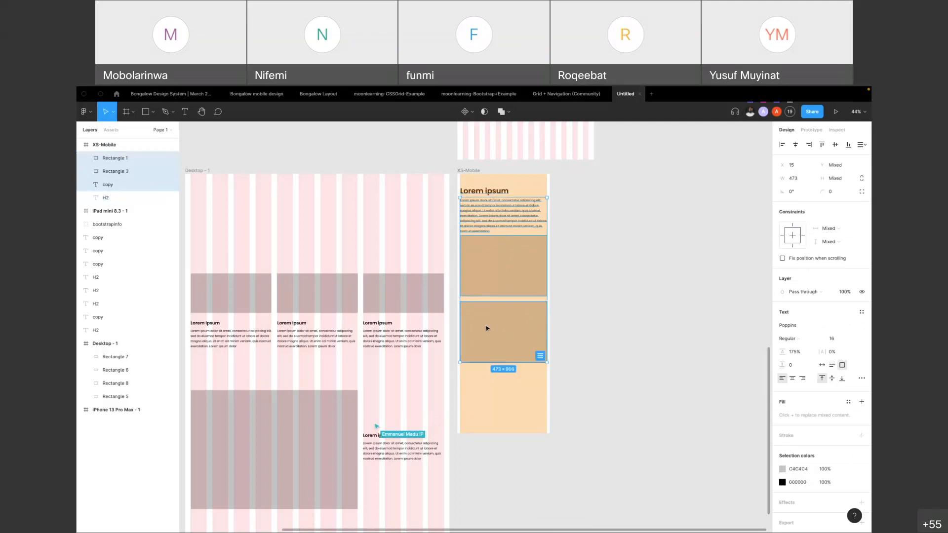
key(super+z)
key(super+z)
key(super+z)
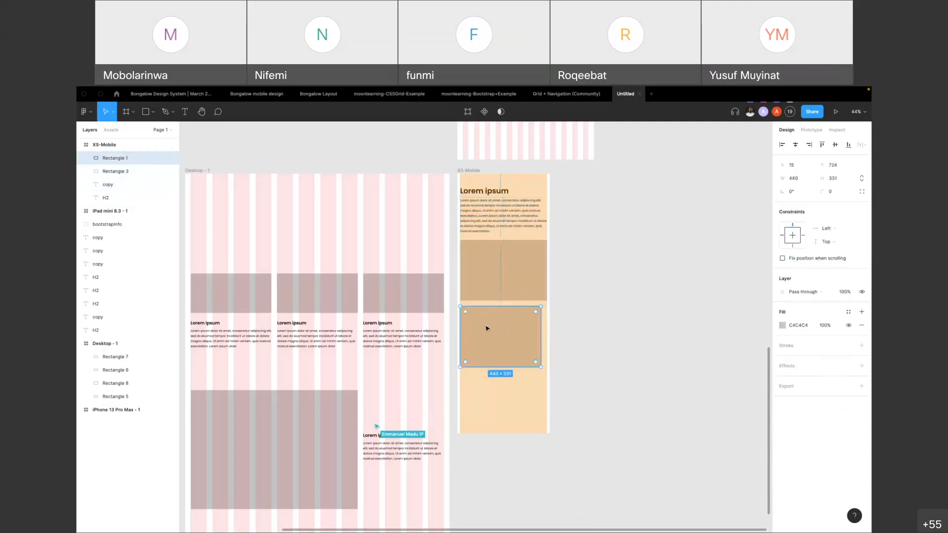
key(super+z)
key(super+z)
key(super+z)
key(super+z)
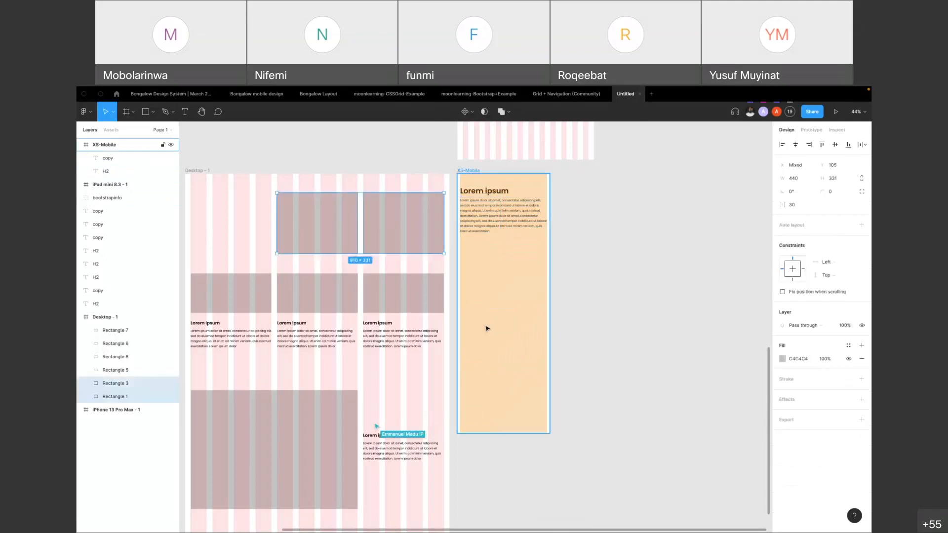
key(super+z)
key(super+z)
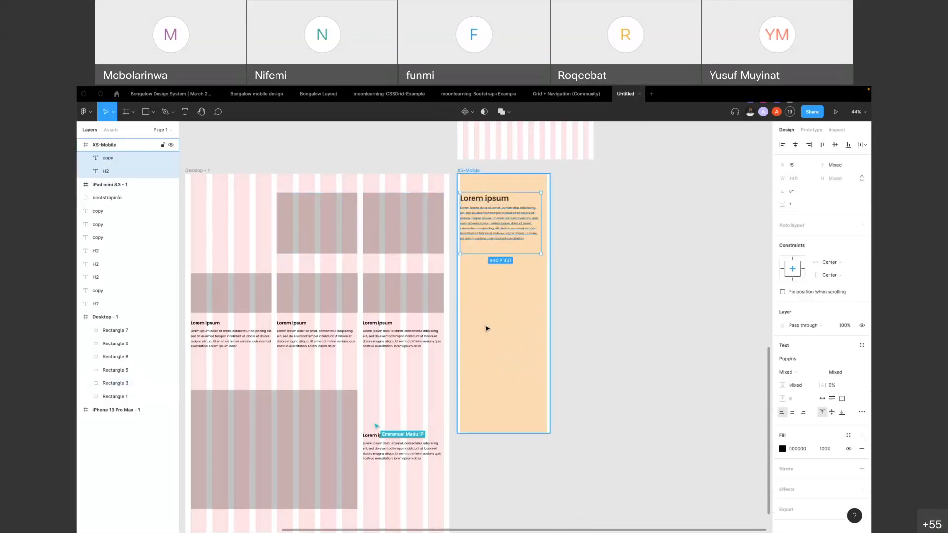
Paste the copied content into the XS-Mobile frame and extend the frame downward to a height of 1829
click(472, 170)
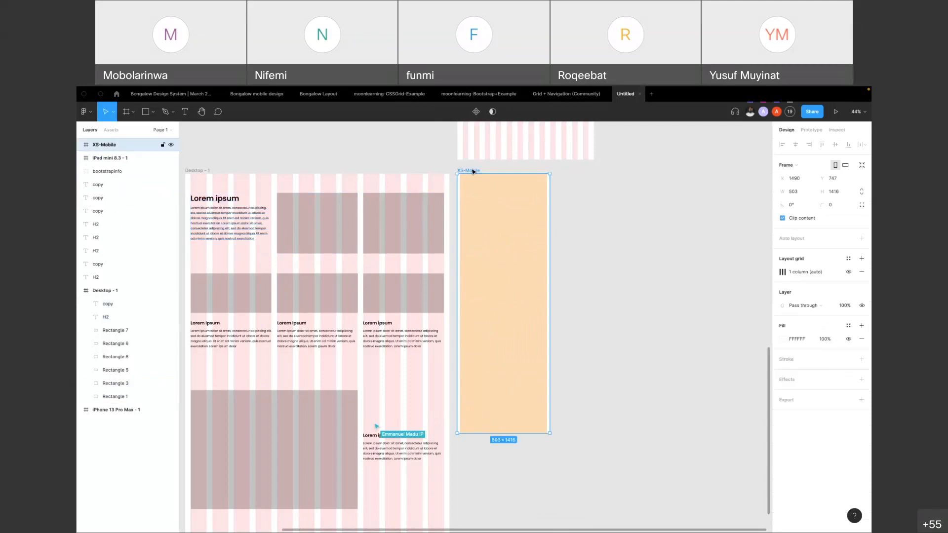
key(super+v)
click(608, 223)
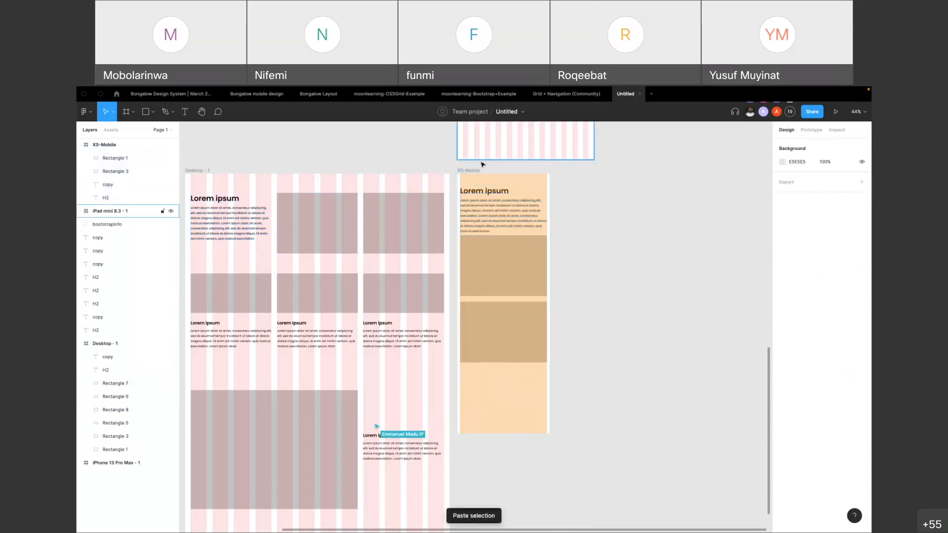
click(482, 433)
drag(495, 441, 494, 517)
Copy the Desktop frame's first small rectangle with its heading and paragraph beneath XS-Mobile's second rectangle, stretching the set to the 473 column width
click(257, 301)
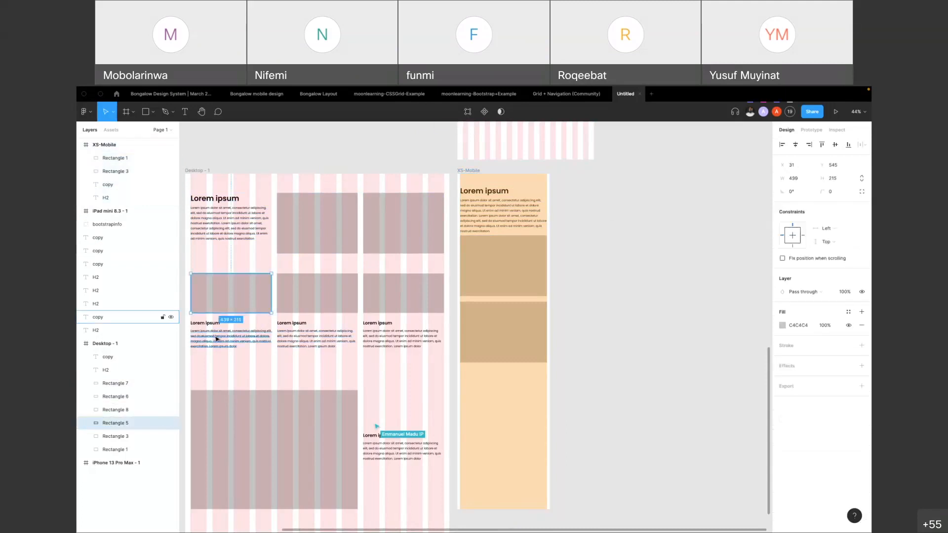
shift+click(225, 338)
shift+click(205, 323)
drag(228, 304, 491, 396)
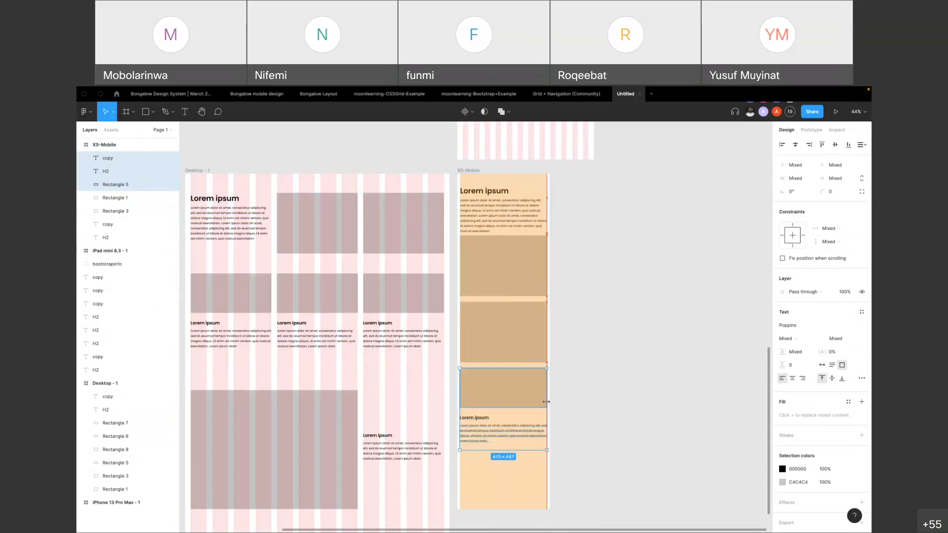
Extend the XS-Mobile frame downward to a height of 2783
click(470, 171)
scroll(478, 187, down, 1)
scroll(485, 197, down, 5)
drag(484, 366, 485, 409)
key(ctrl+z)
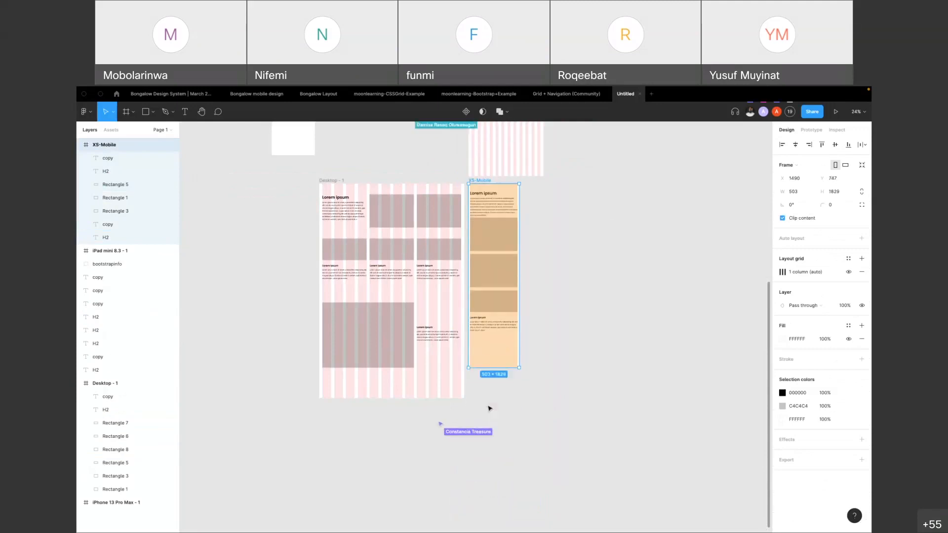
drag(492, 368, 491, 463)
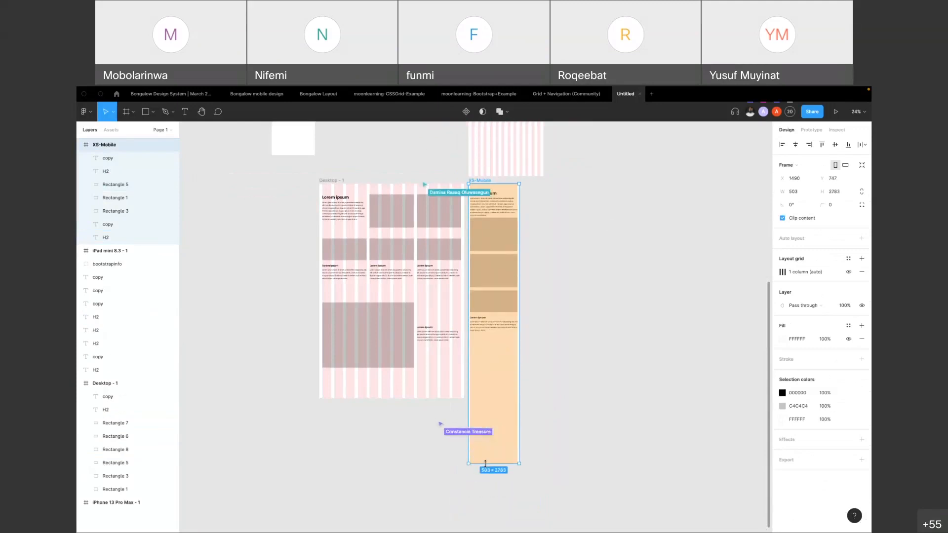
Duplicate XS-Mobile's small rectangle with its heading and paragraph directly beneath the original, with the new rectangle at about Y 1539
click(489, 301)
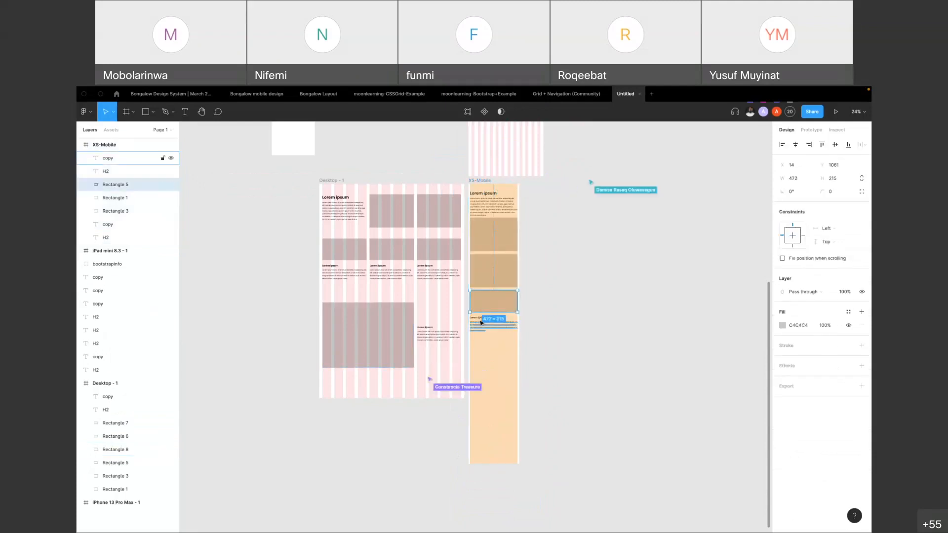
click(479, 320)
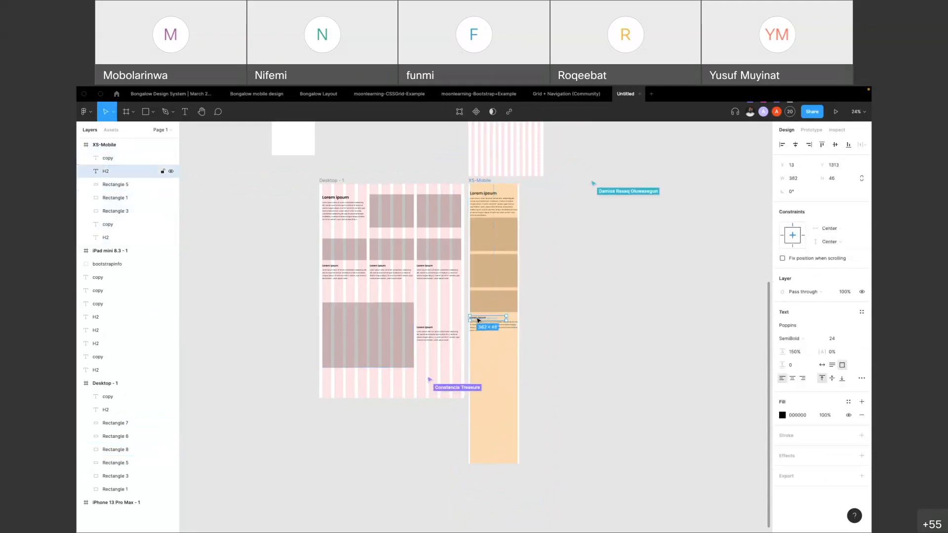
shift+click(477, 331)
shift+click(478, 310)
drag(483, 305, 481, 352)
click(563, 296)
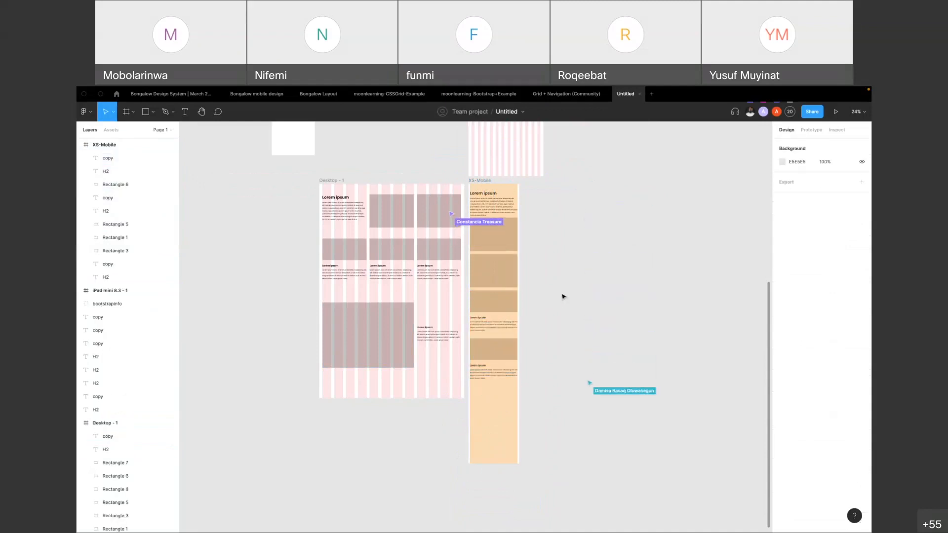
click(381, 322)
click(437, 336)
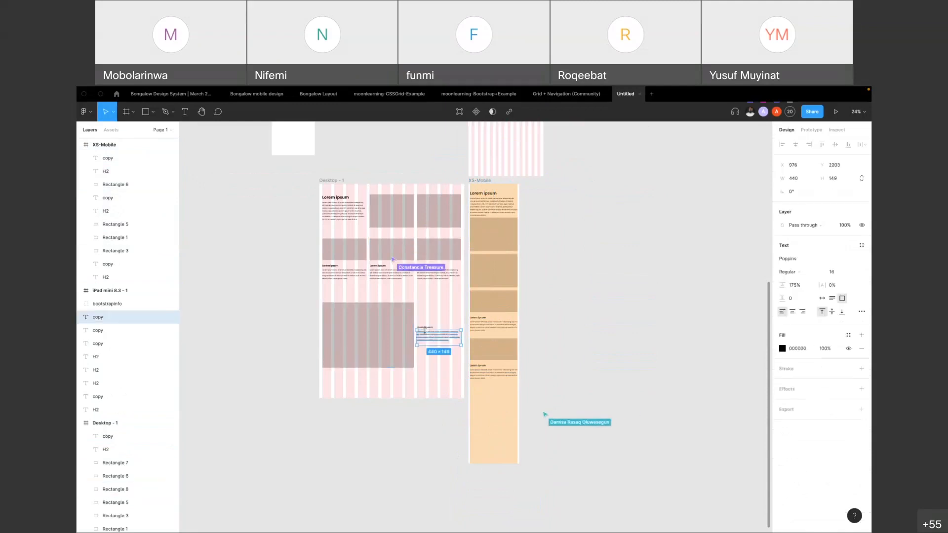
click(380, 327)
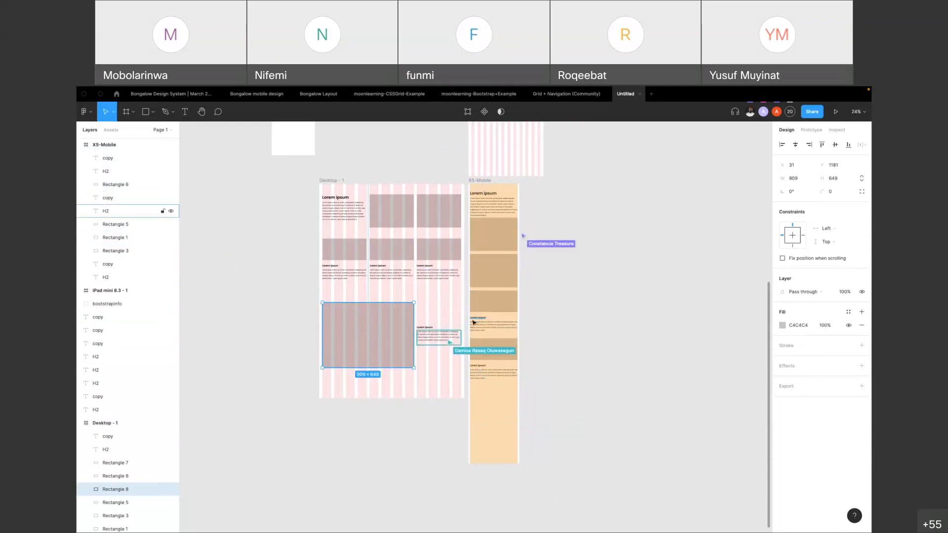
Duplicate the second small rectangle with its heading and paragraph beneath itself as the third set in the XS-Mobile frame
click(482, 356)
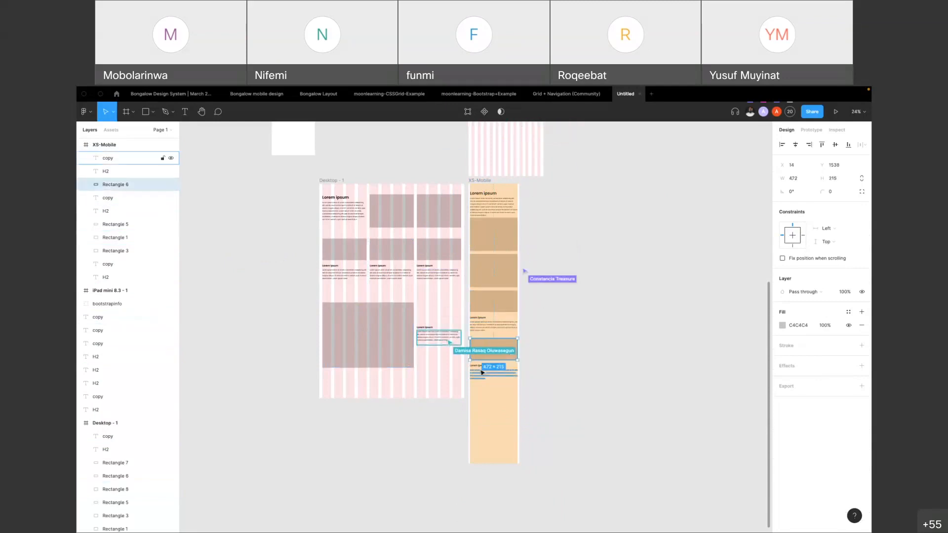
shift+click(481, 372)
shift+click(478, 366)
drag(484, 350, 483, 402)
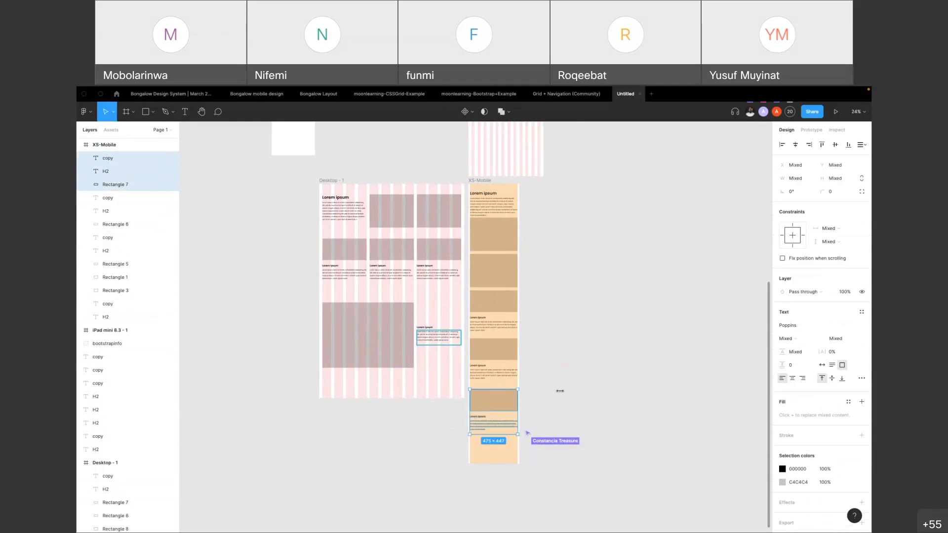
click(600, 363)
Compare the Desktop frame's heading, rectangles and card sets with their stacked counterparts in the XS-Mobile frame
scroll(394, 295, up, 5)
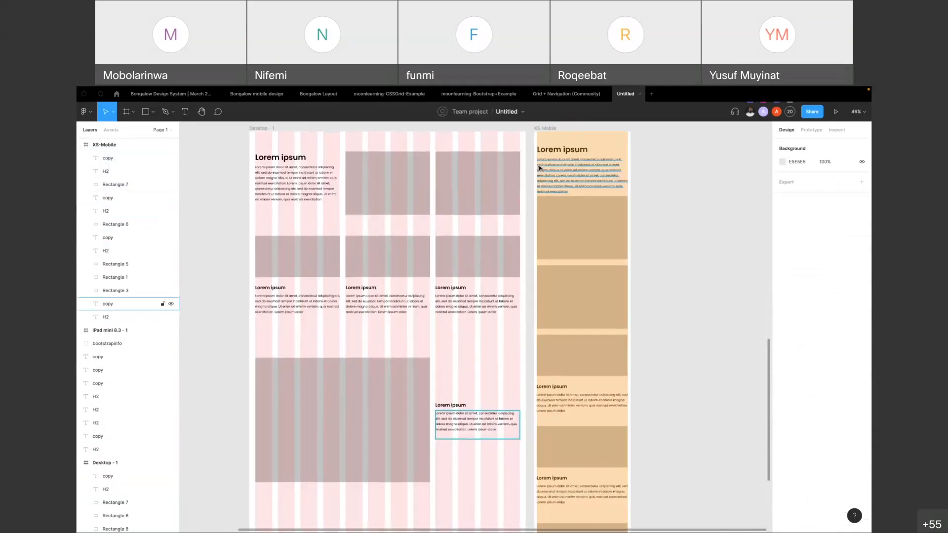
scroll(545, 158, up, 1)
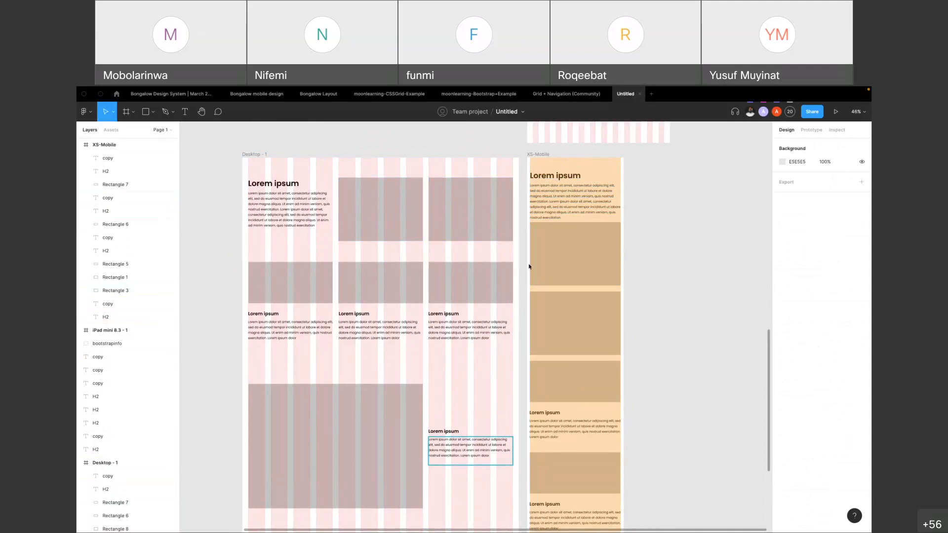
click(254, 154)
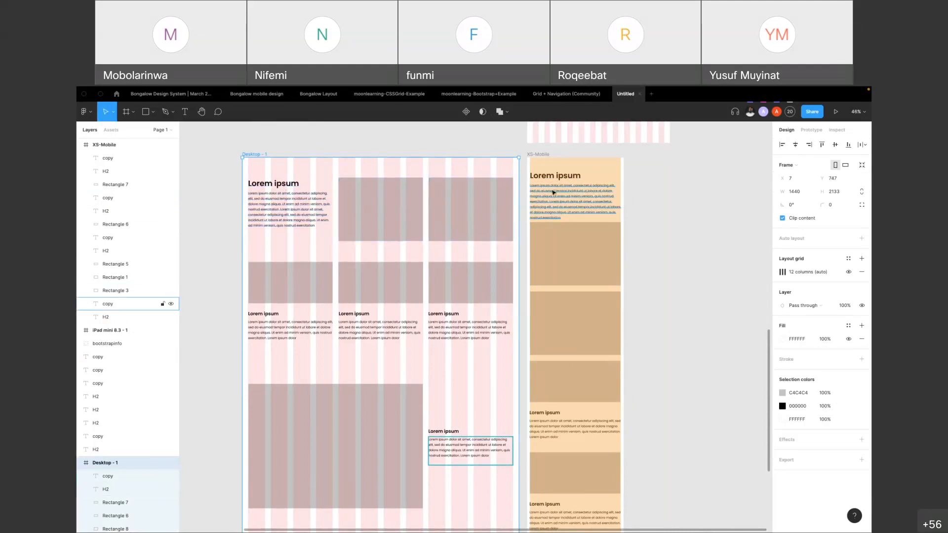
click(271, 186)
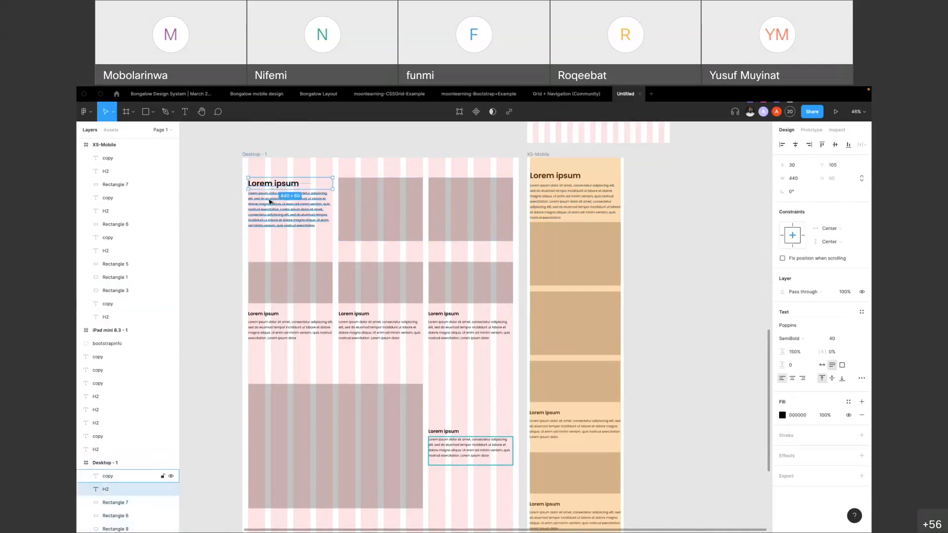
click(555, 186)
click(550, 177)
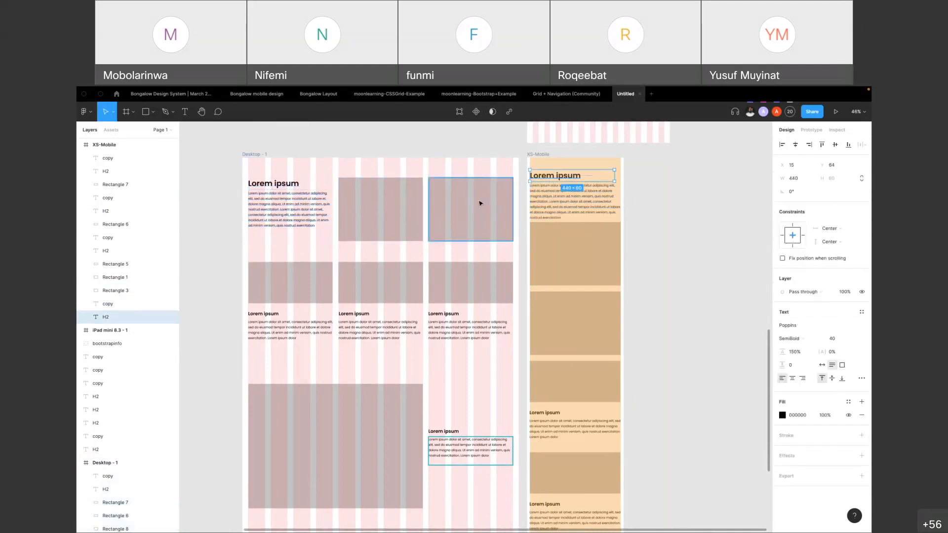
click(398, 205)
shift+click(508, 212)
click(569, 246)
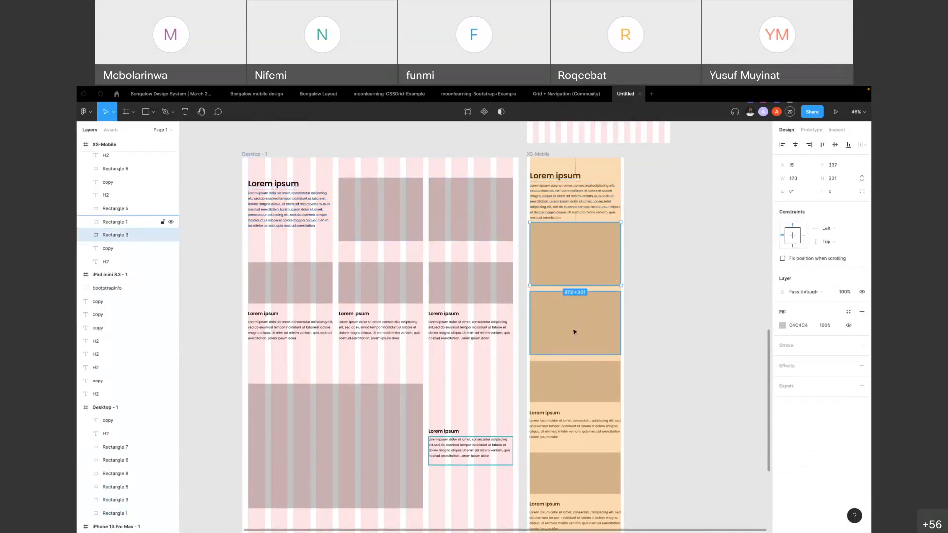
click(289, 289)
shift+click(280, 324)
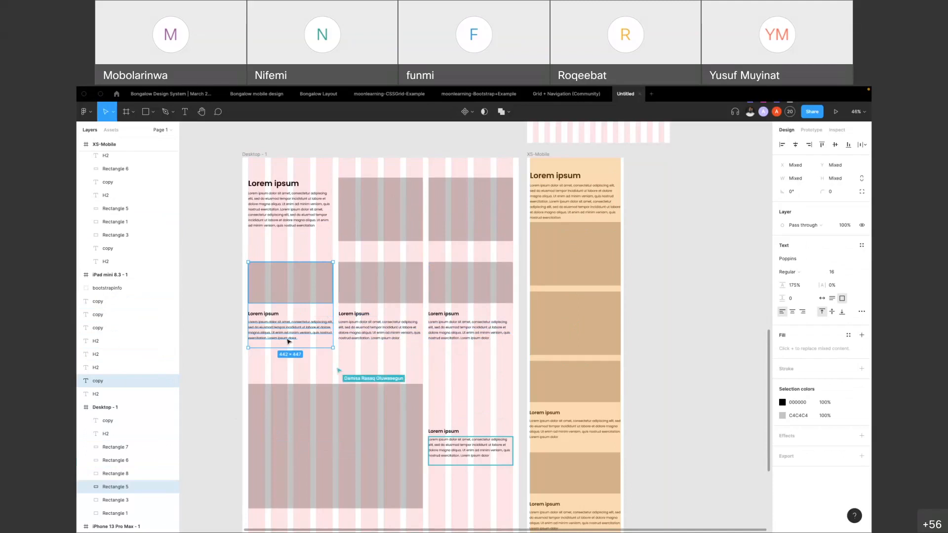
scroll(554, 342, down, 2)
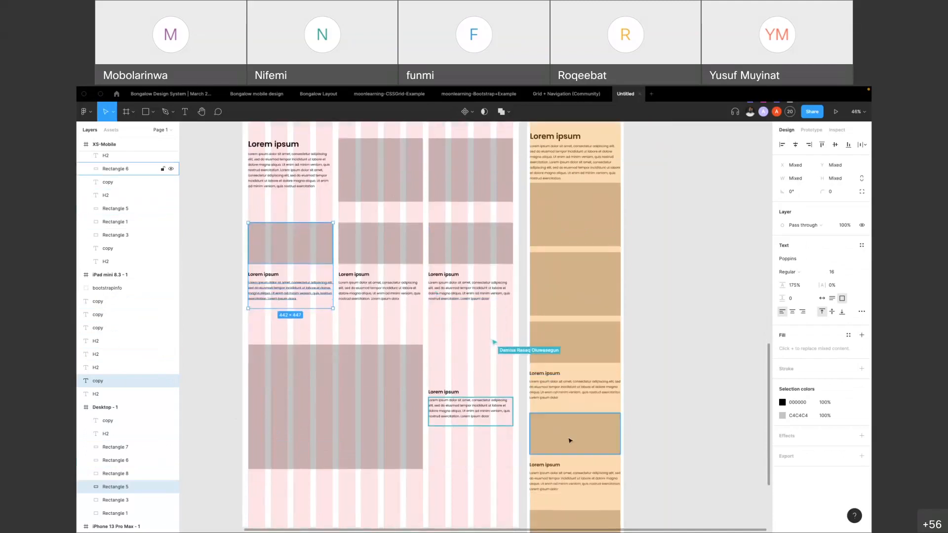
scroll(573, 434, down, 3)
scroll(575, 324, up, 5)
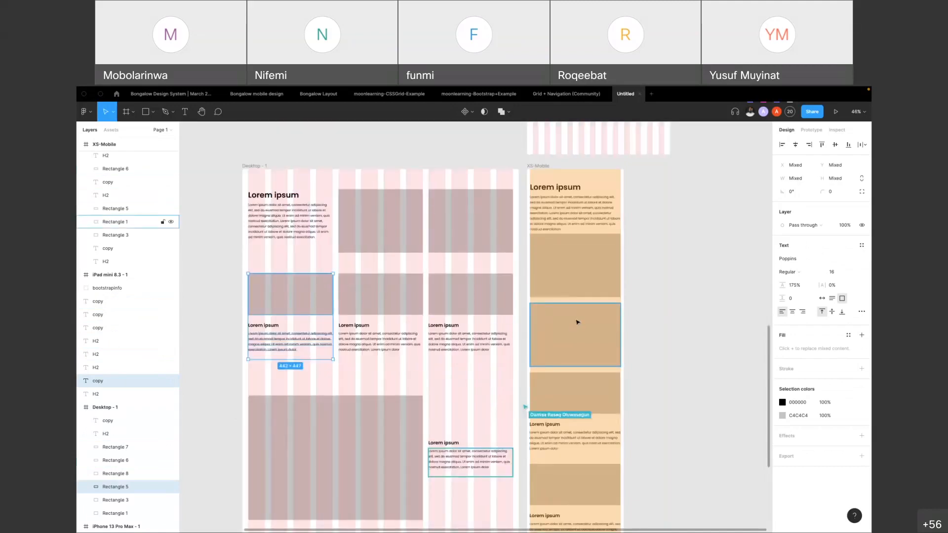
Try widening the XS-Mobile frame to 1106, undo the change, and select the frame's upper paragraph
click(537, 166)
drag(623, 386, 739, 387)
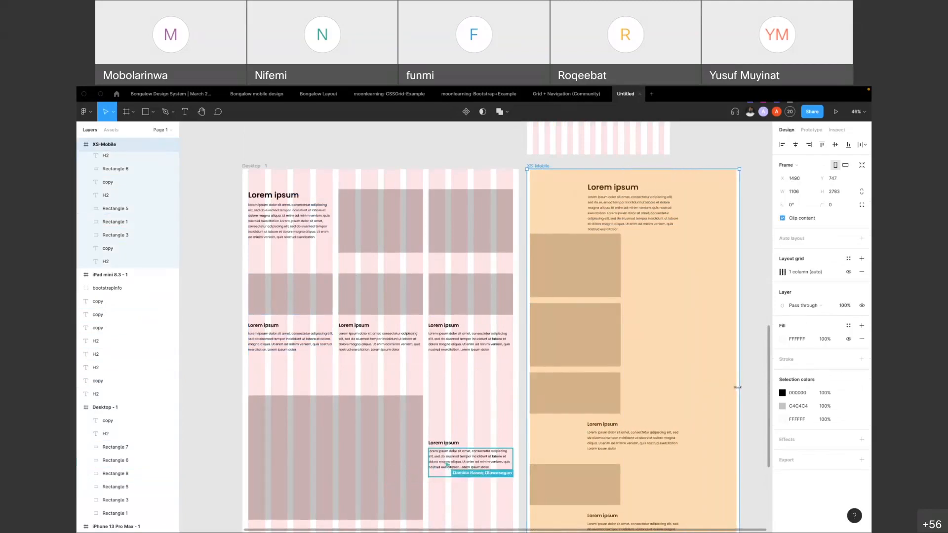
key(ctrl+z)
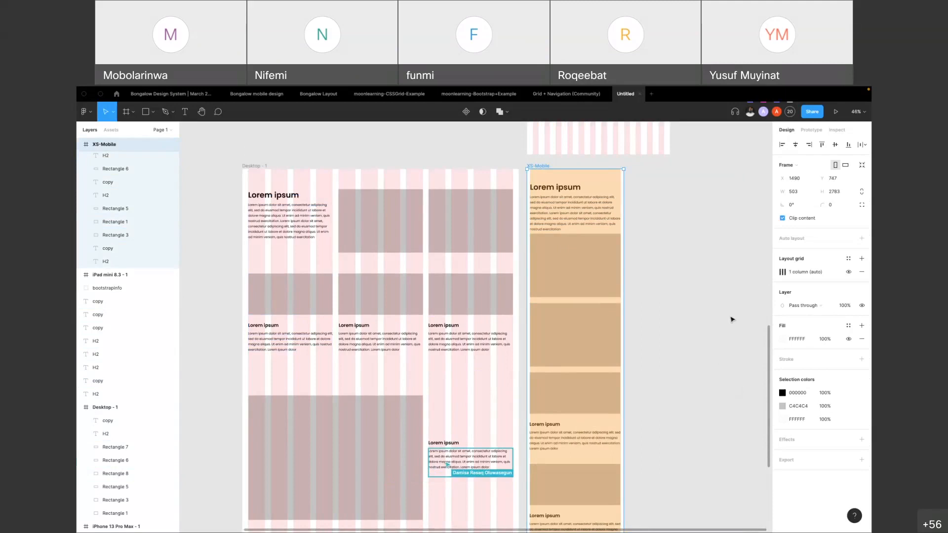
click(673, 321)
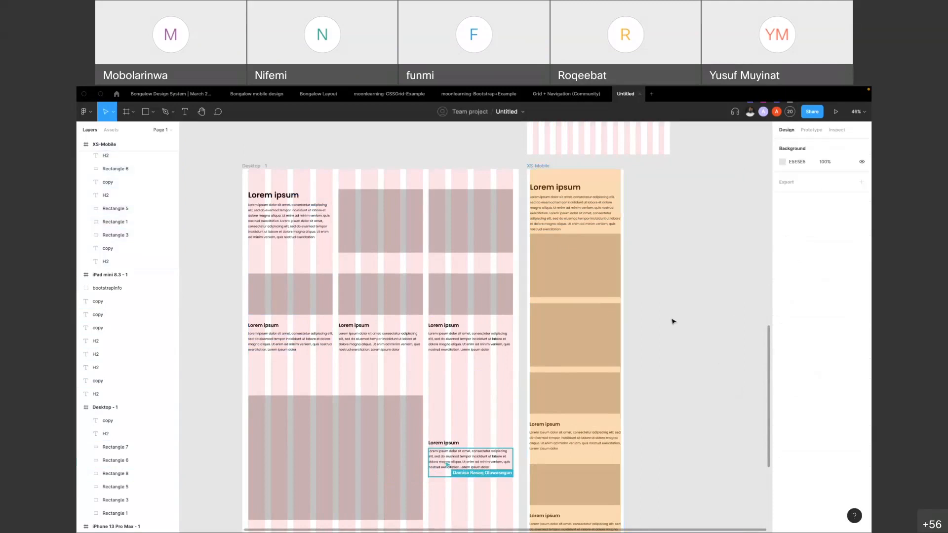
click(578, 217)
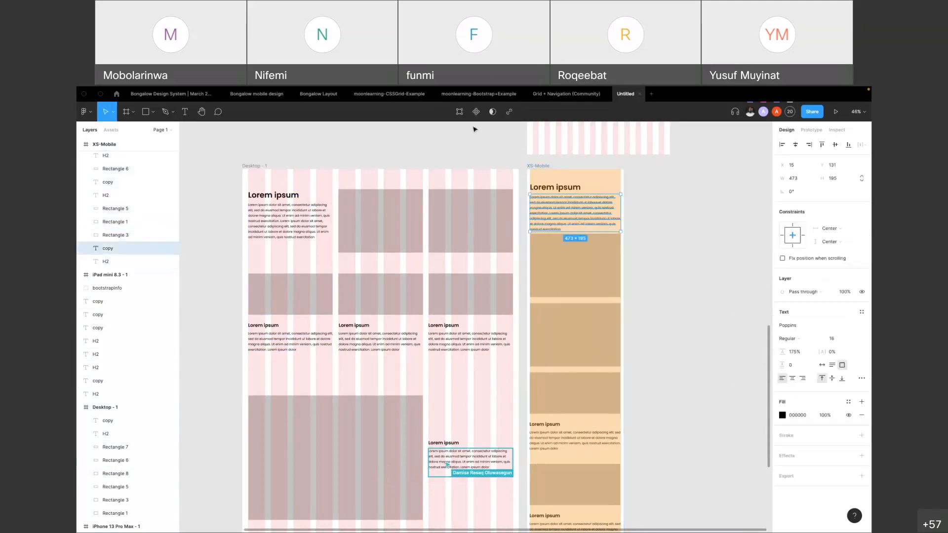
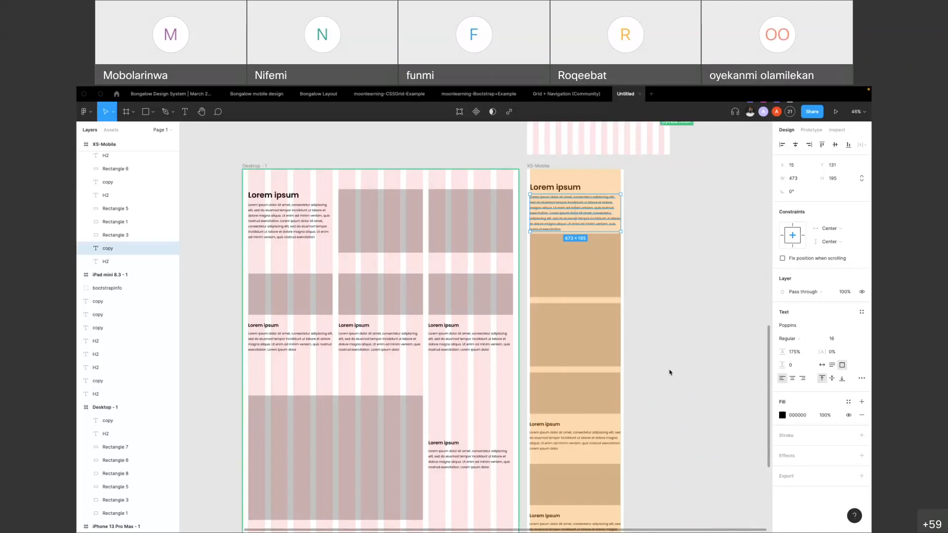
Check the Desktop frame's layout grid settings and its available grid types without changing them
click(250, 168)
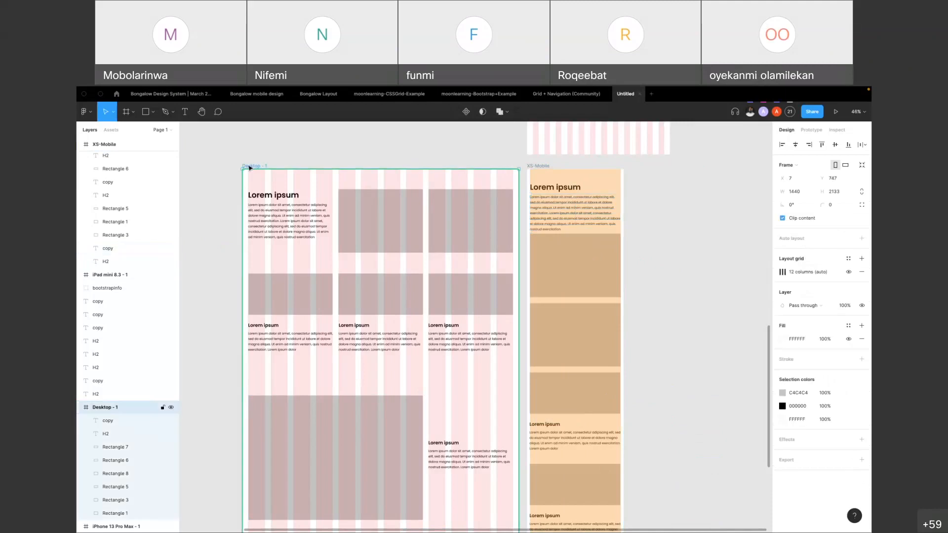
click(783, 272)
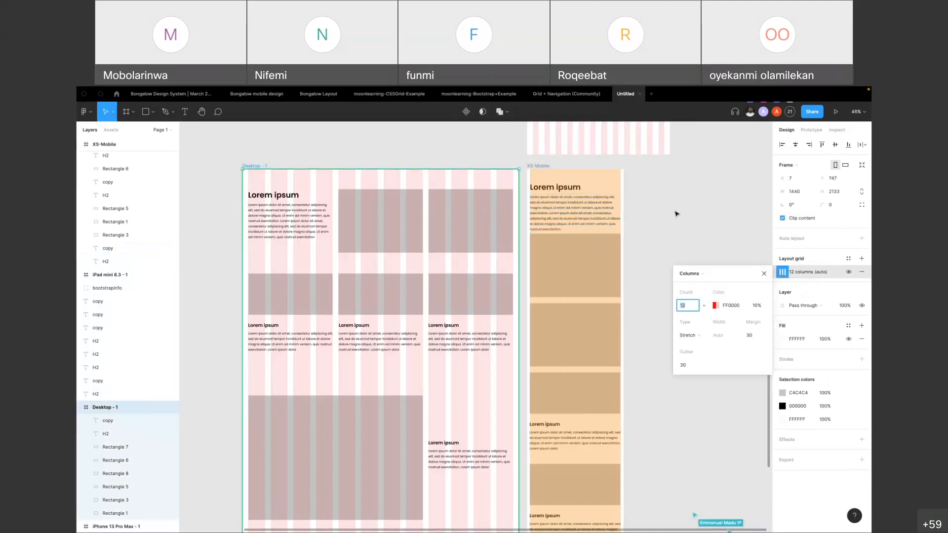
click(691, 274)
click(699, 273)
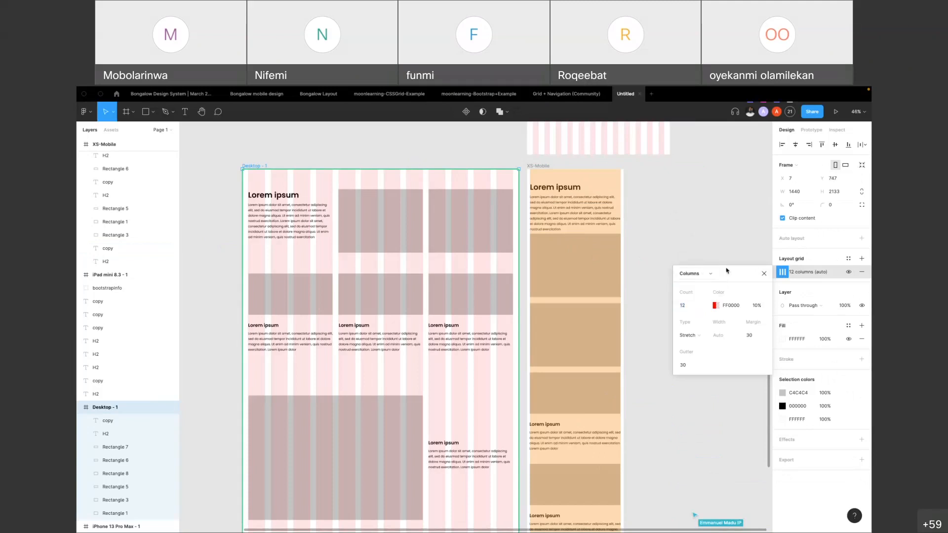
click(765, 274)
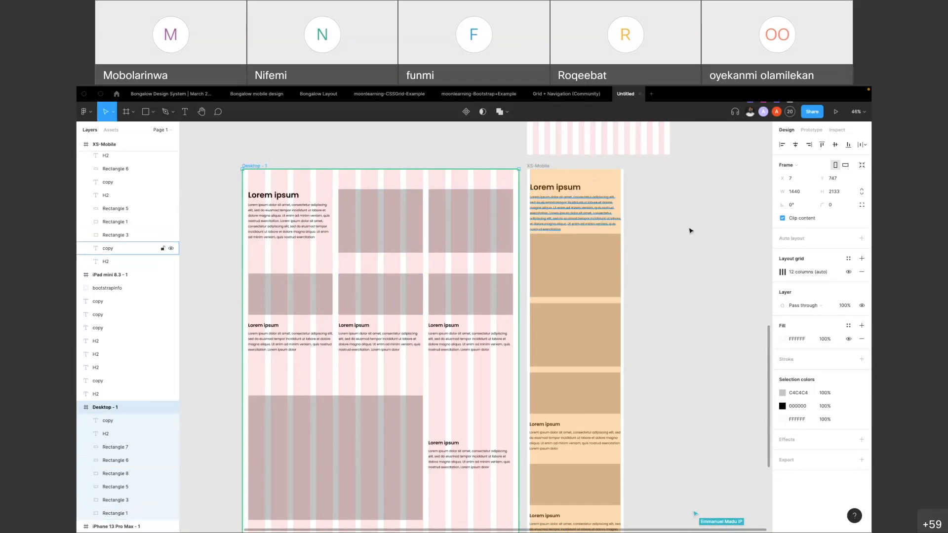
Move the iPad mini frame out to the empty canvas beyond the XS-Mobile frame, at X 2534, Y 533
click(673, 218)
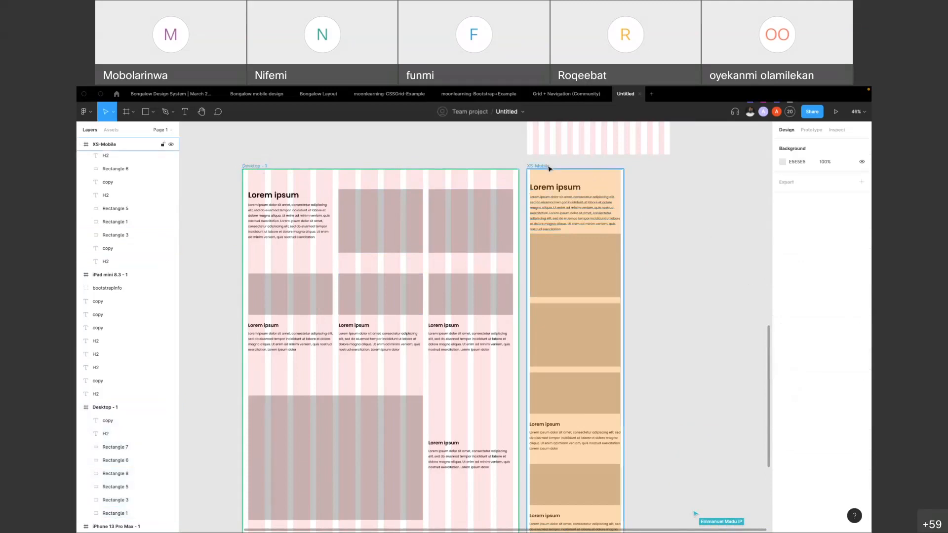
scroll(548, 255, right, 4)
scroll(554, 258, down, 5)
scroll(512, 237, up, 5)
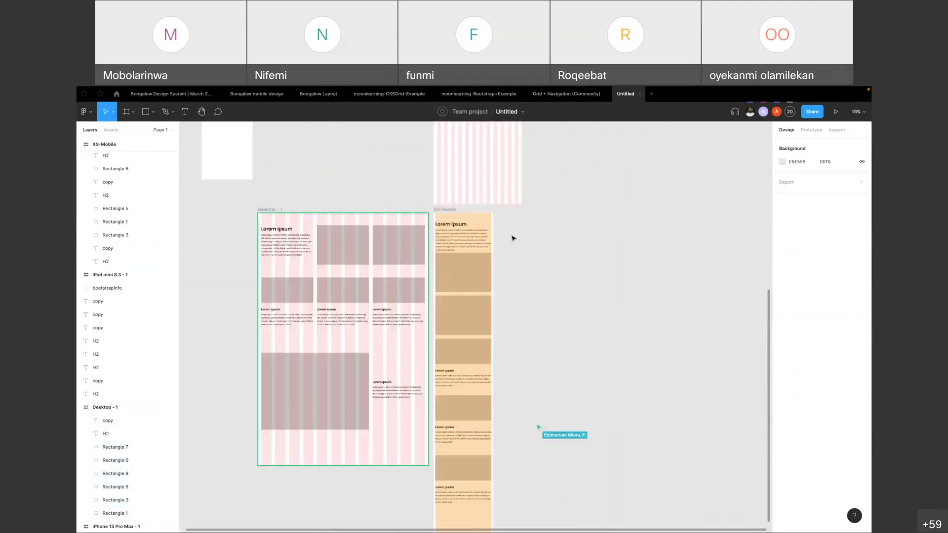
click(413, 200)
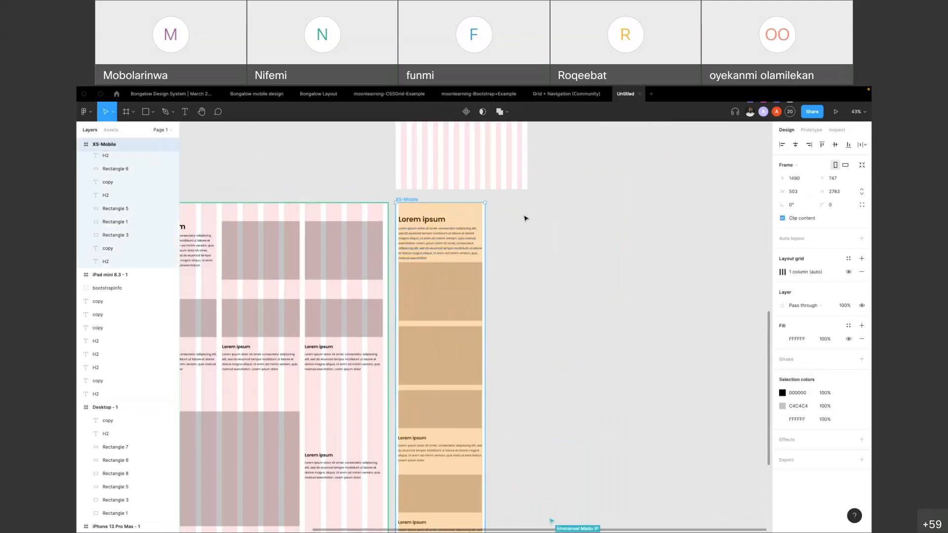
scroll(513, 295, down, 5)
scroll(474, 160, up, 2)
drag(460, 174, 553, 267)
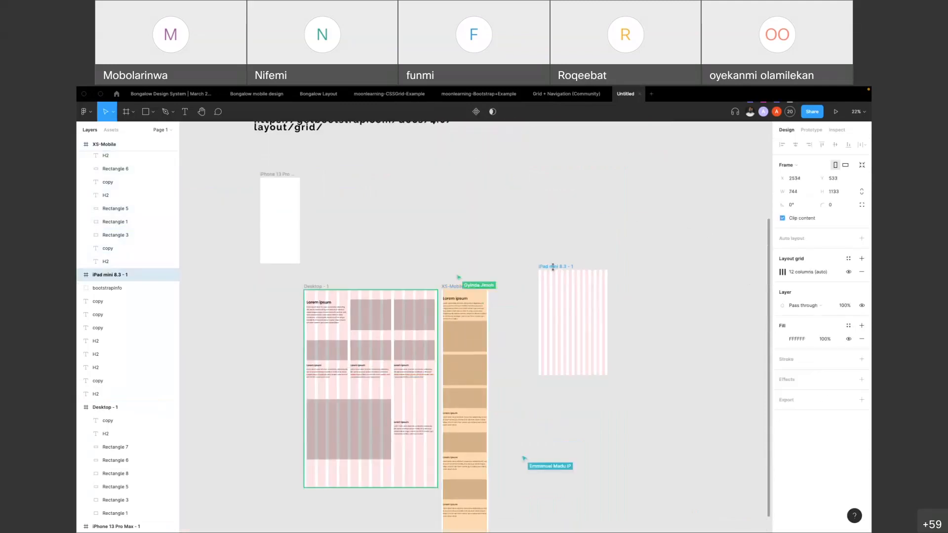
Switch the iPad mini frame's layout grid to rows
click(783, 272)
click(709, 337)
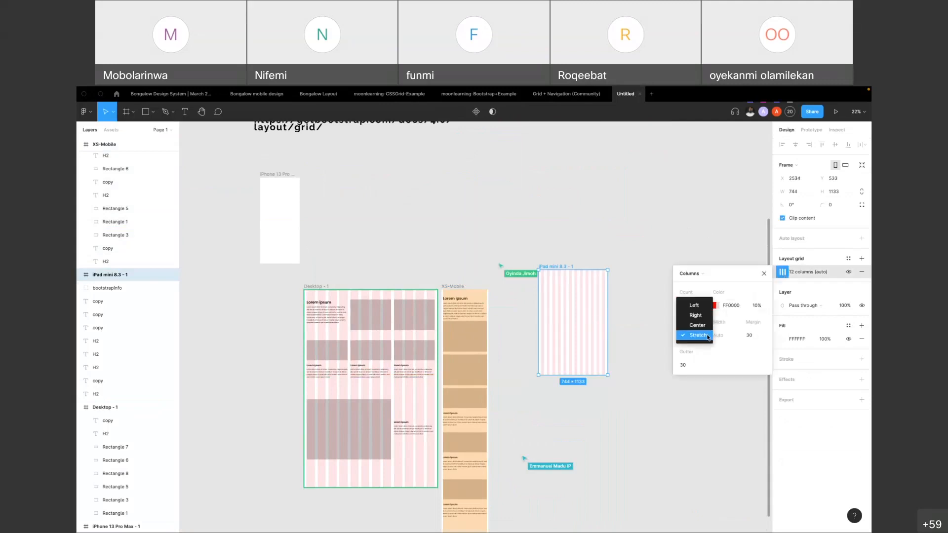
click(689, 274)
click(699, 285)
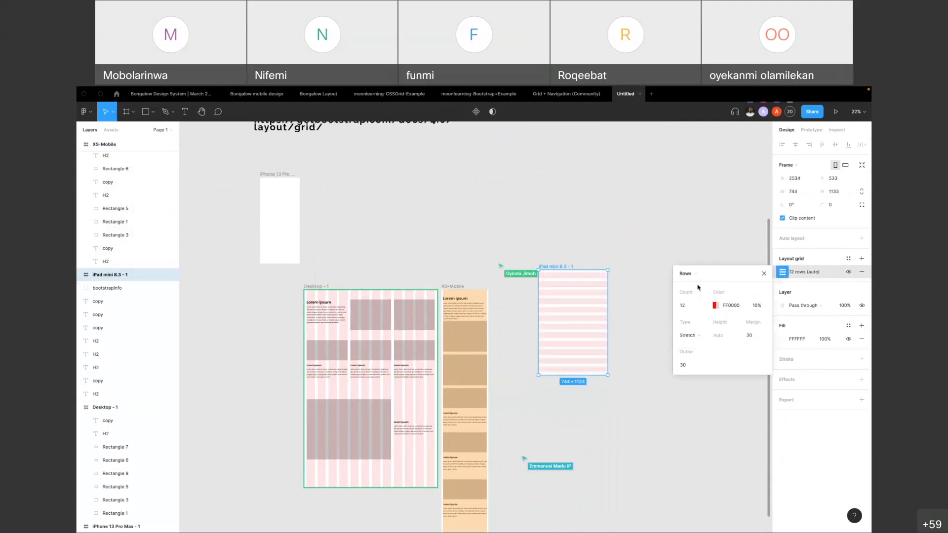
Reposition the iPad mini frame beside the XS-Mobile frame with their top edges aligned, at X 2136, Y 747
scroll(572, 284, up, 5)
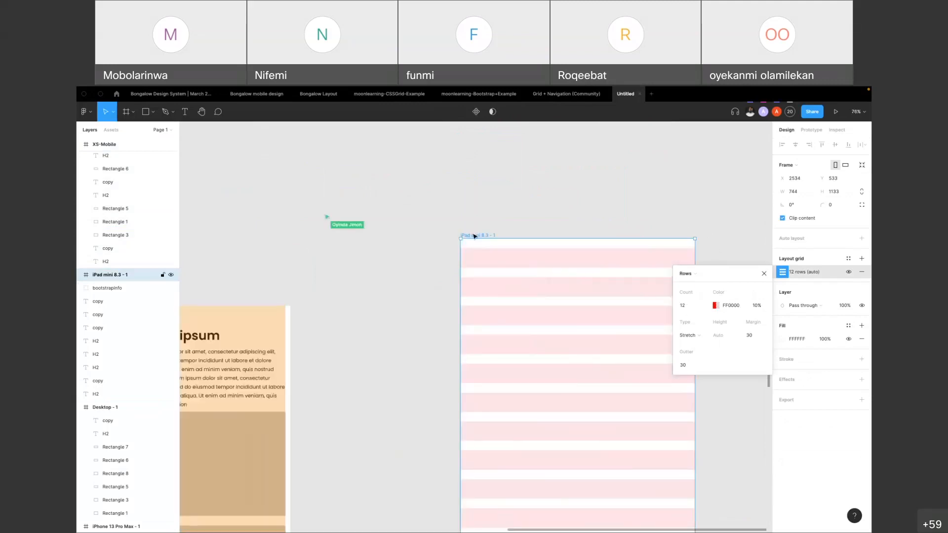
drag(472, 241, 470, 248)
scroll(472, 250, down, 3)
drag(428, 271, 407, 275)
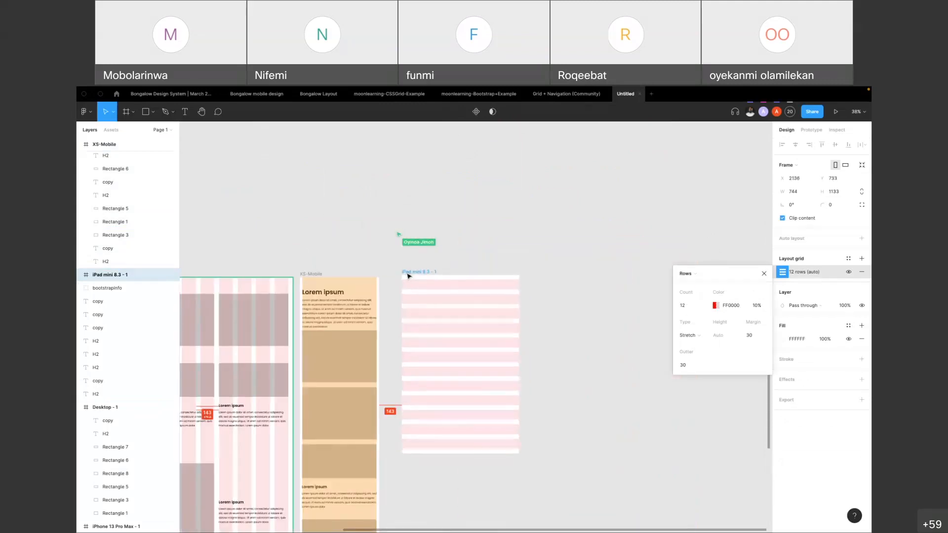
scroll(407, 275, left, 5)
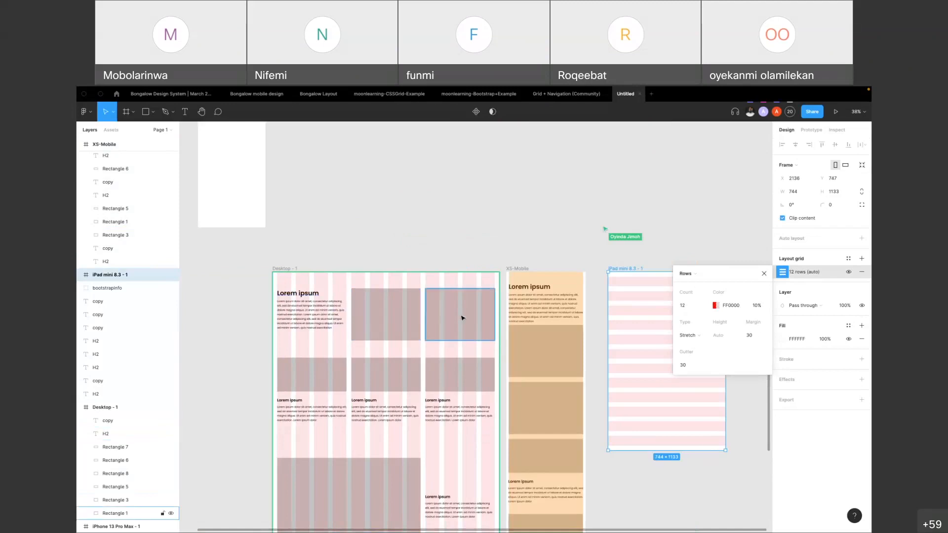
Inspect the Desktop frame's upper paragraph and the two large rectangles beside it
scroll(373, 324, right, 3)
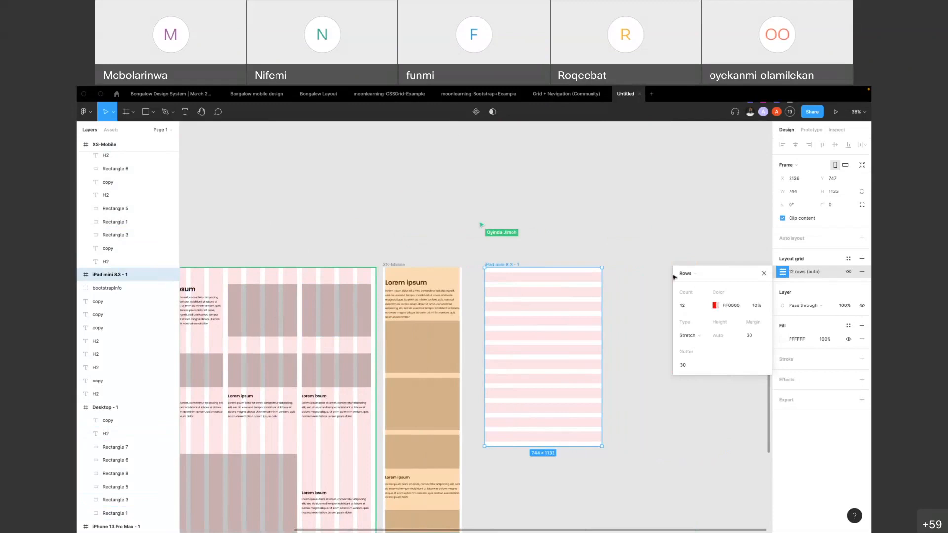
scroll(522, 288, left, 2)
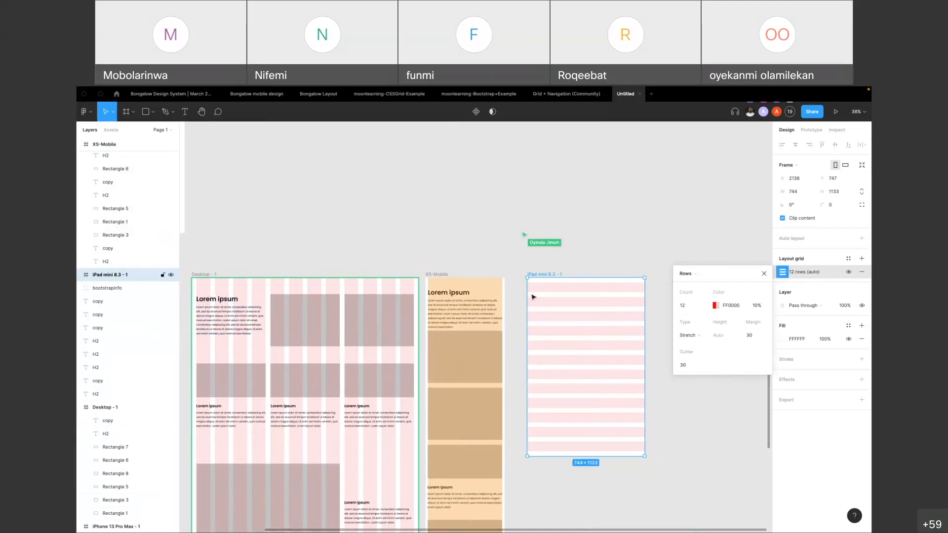
click(229, 313)
click(306, 320)
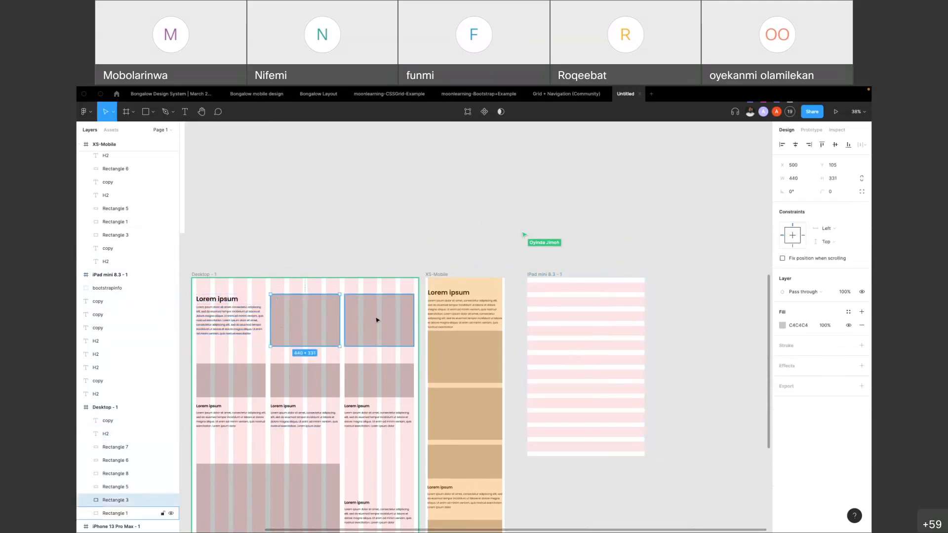
click(378, 320)
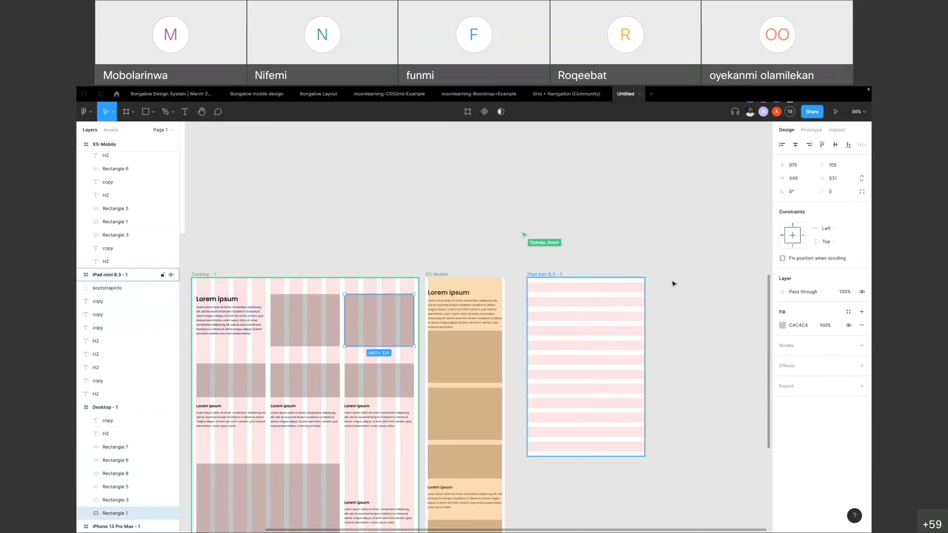
Return the iPad mini frame's layout grid to columns
click(556, 276)
click(783, 273)
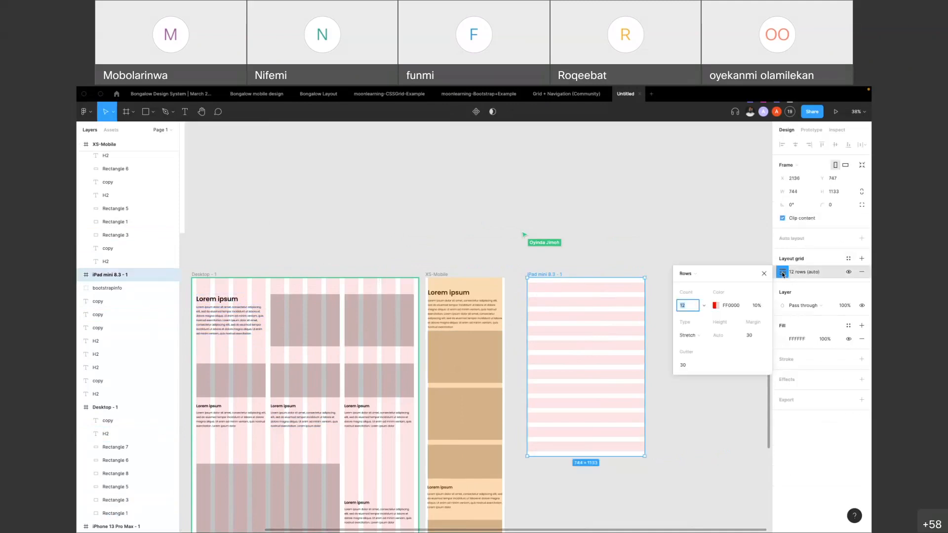
click(688, 277)
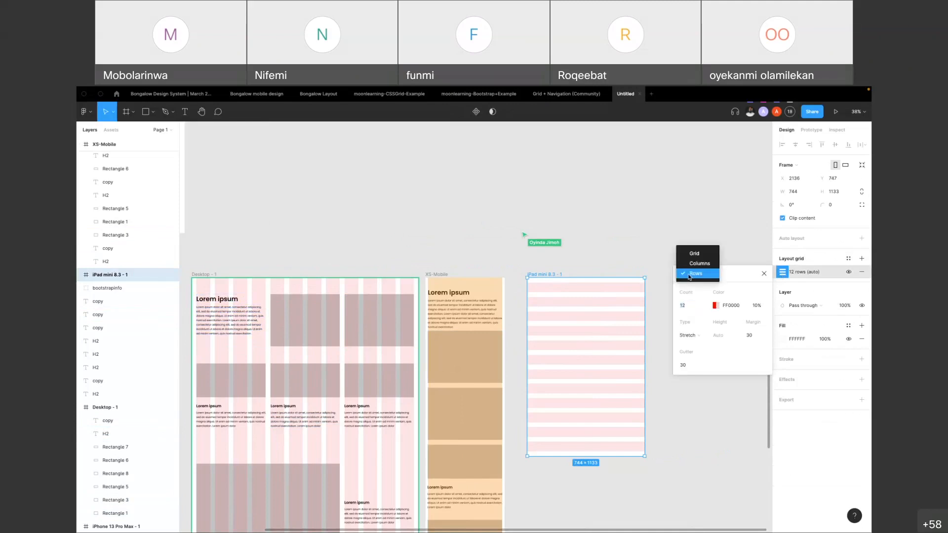
click(694, 266)
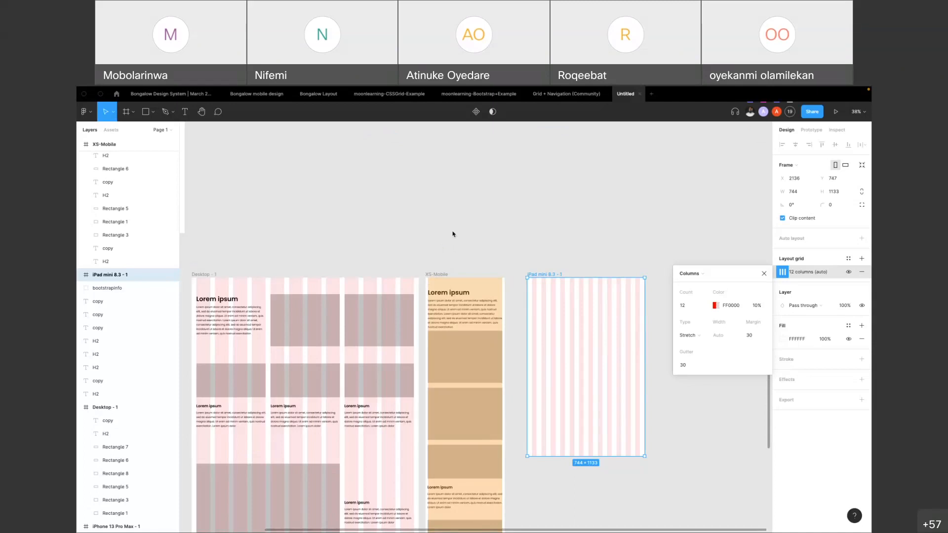
Compare the Desktop frame's first small rectangle with the XS-Mobile frame and its uppermost full-width rectangle
click(205, 384)
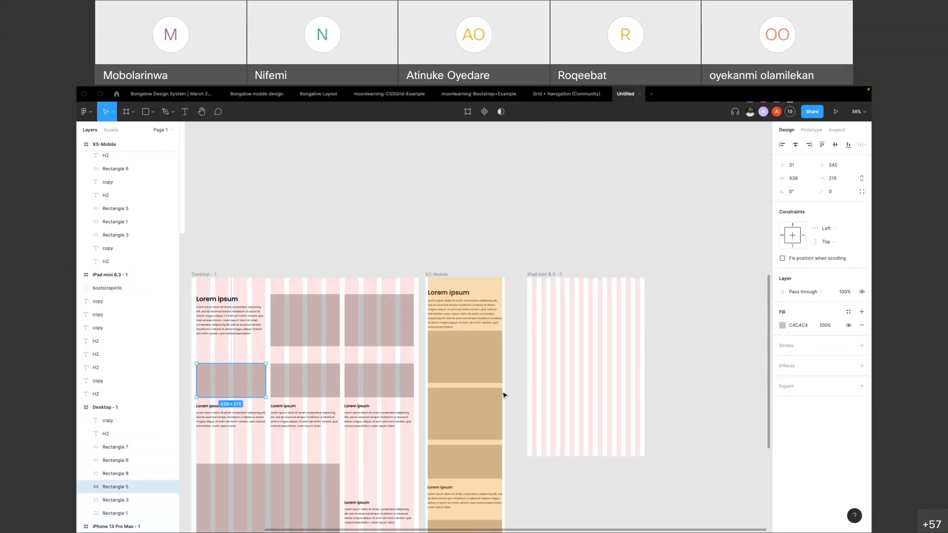
click(435, 274)
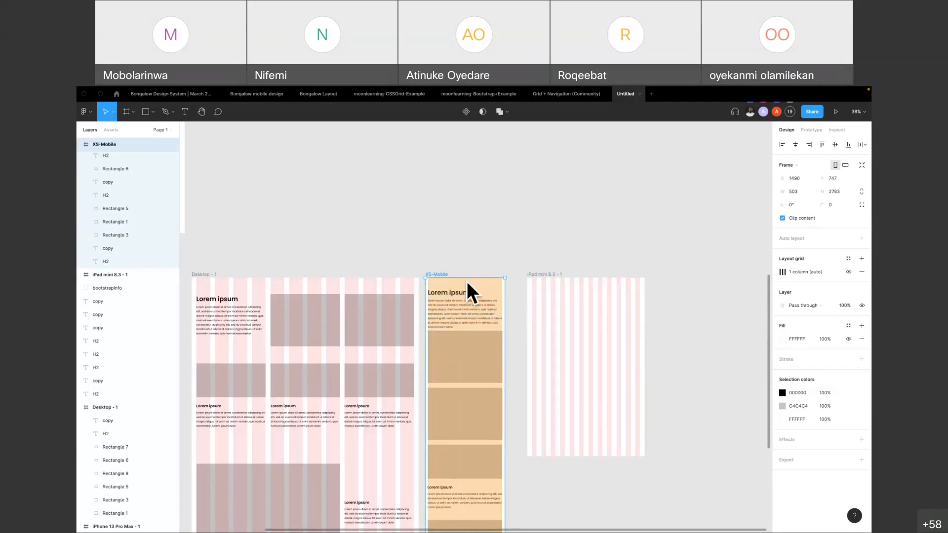
click(481, 361)
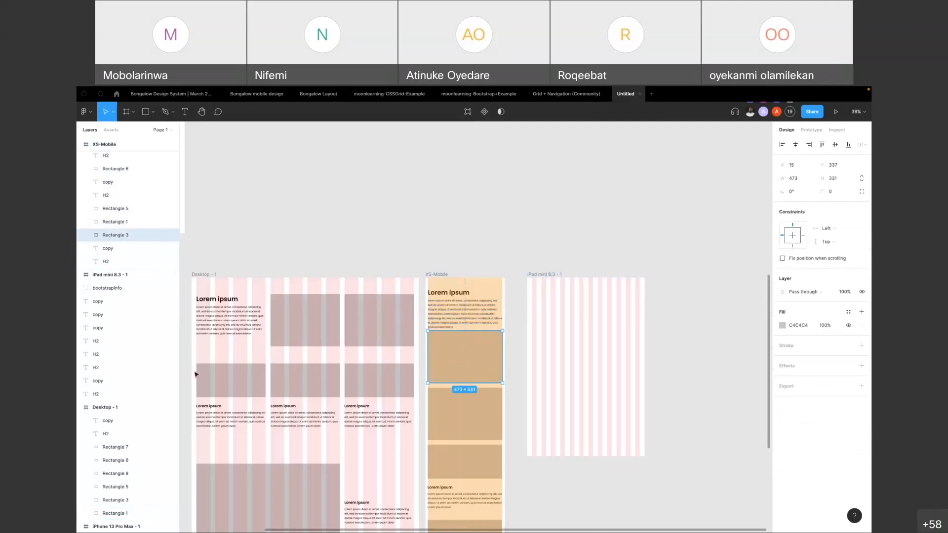
Try a copy of Desktop's first small rectangle, heading and paragraph, widened to 473, over XS-Mobile's uppermost rectangle, and delete it
click(215, 376)
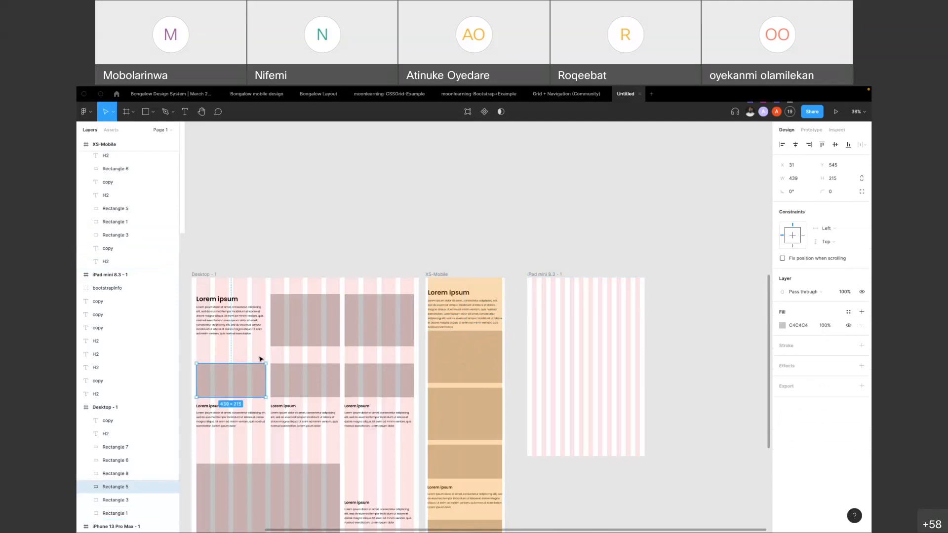
shift+click(203, 407)
shift+click(205, 417)
drag(209, 387, 441, 359)
drag(497, 365, 503, 365)
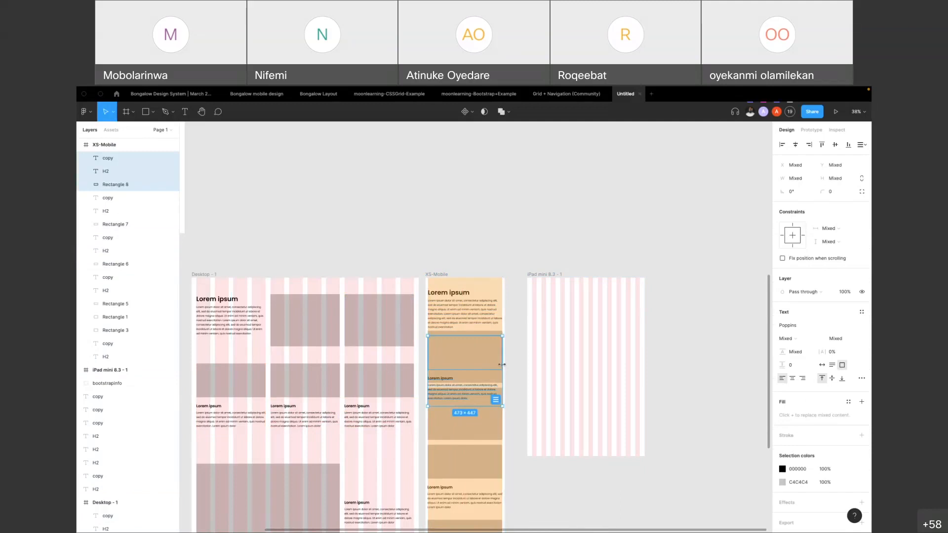
key(Delete)
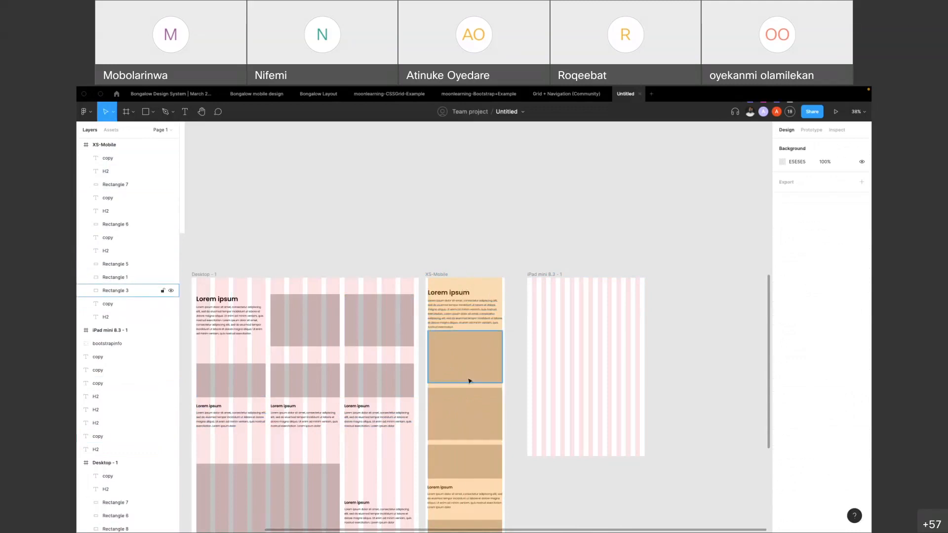
Extend the Desktop frame downward until its bottom edge aligns with the bottom of the XS-Mobile frame
scroll(452, 375, down, 5)
scroll(454, 420, up, 1)
click(437, 152)
scroll(461, 334, down, 10)
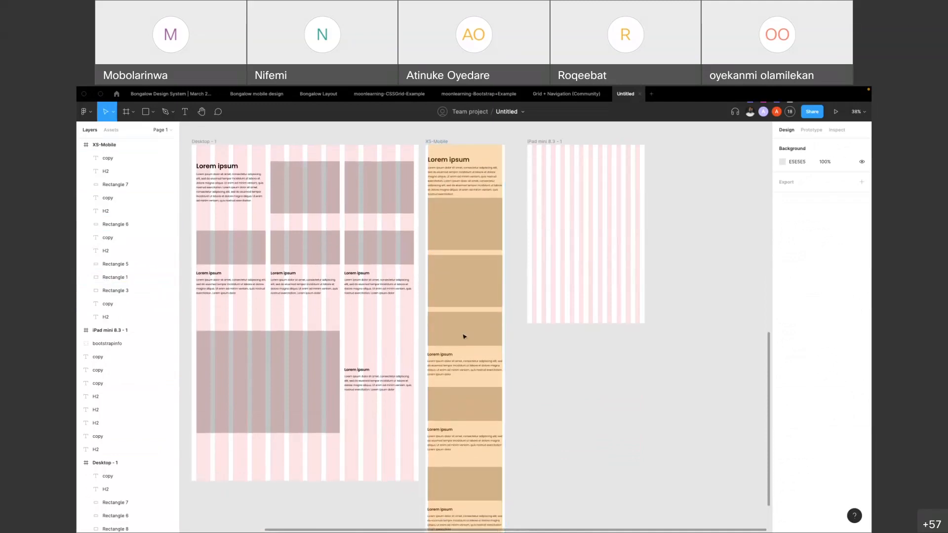
scroll(254, 262, up, 14)
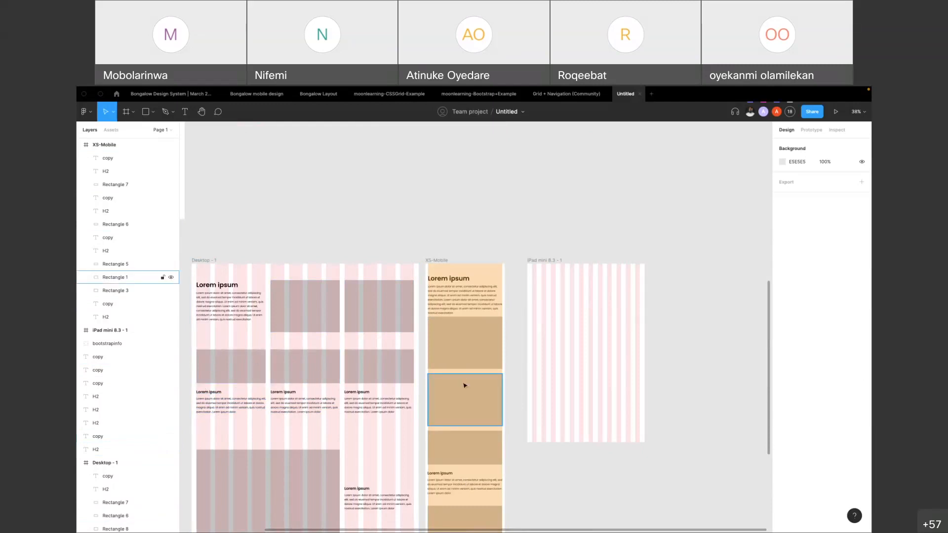
scroll(477, 390, down, 3)
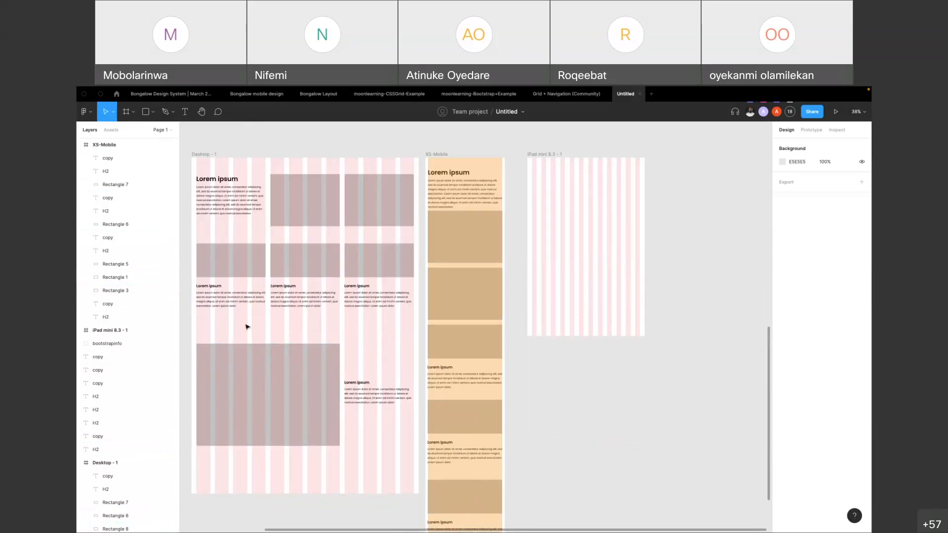
click(316, 364)
scroll(316, 364, down, 2)
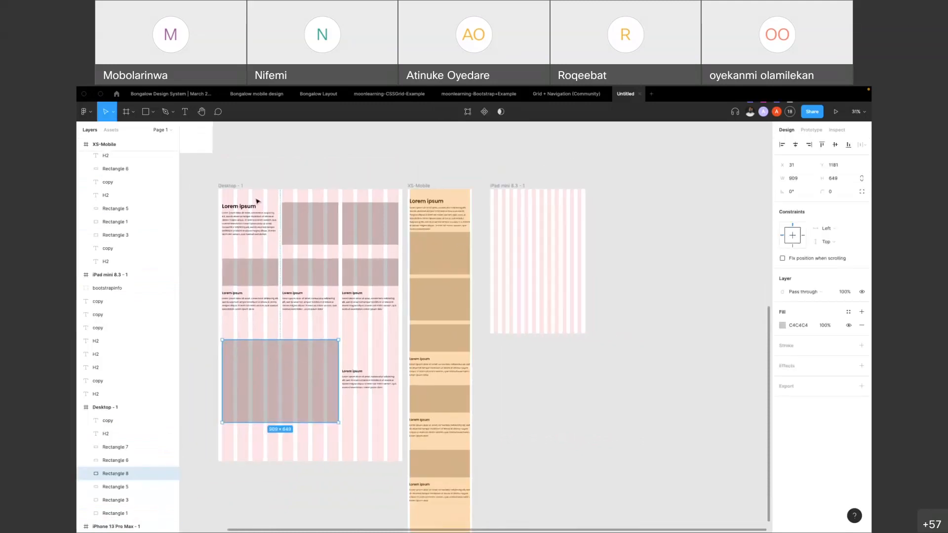
click(221, 190)
scroll(326, 419, down, 2)
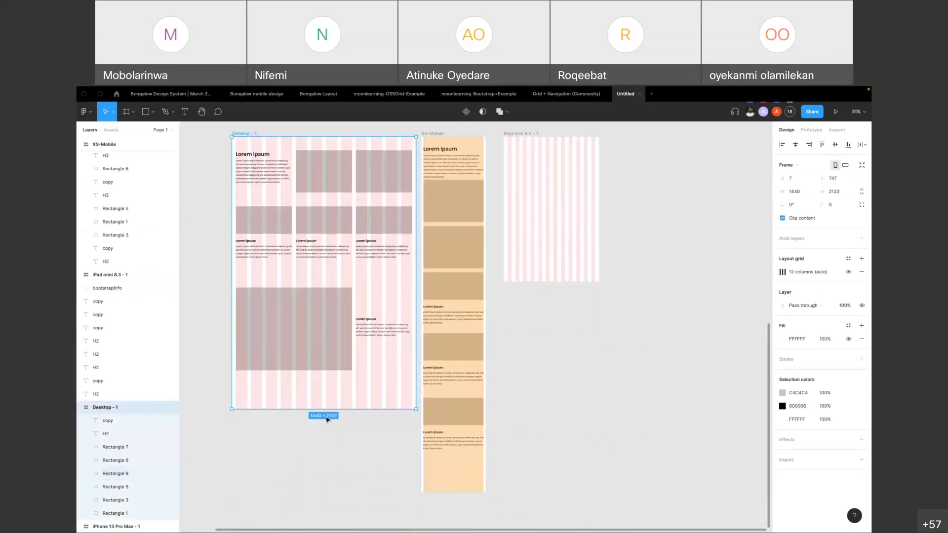
drag(327, 409, 327, 492)
Duplicate the Desktop frame's first small rectangle with its heading and paragraph beneath the frame's largest rectangle
click(257, 221)
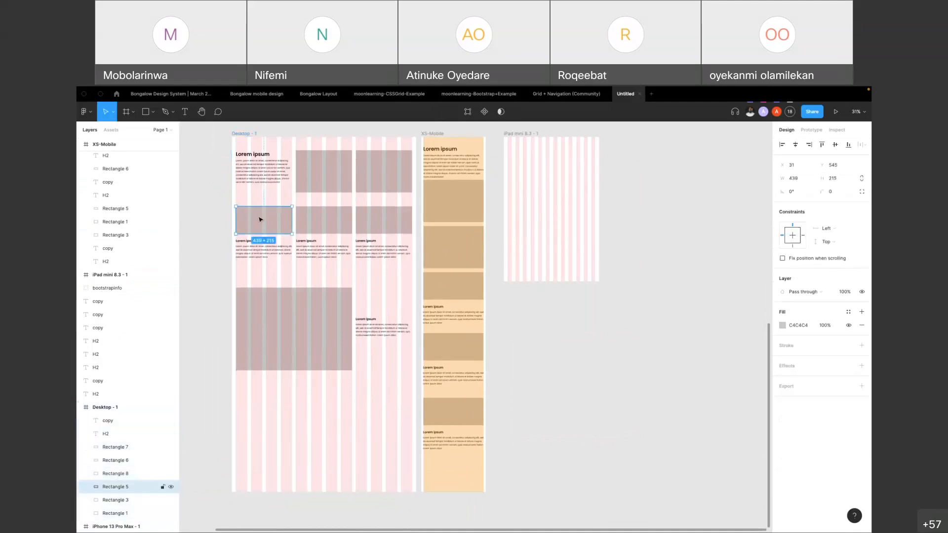
shift+click(247, 242)
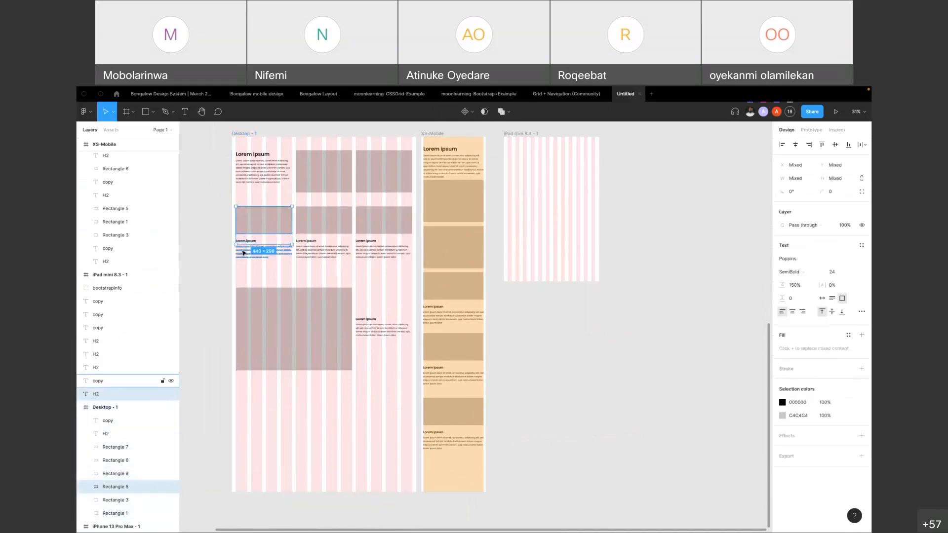
shift+click(245, 252)
drag(252, 225, 260, 436)
Cut the duplicated heading and paragraph and paste them inside the Desktop frame in place, at X 30
click(213, 394)
click(260, 398)
drag(219, 410, 249, 435)
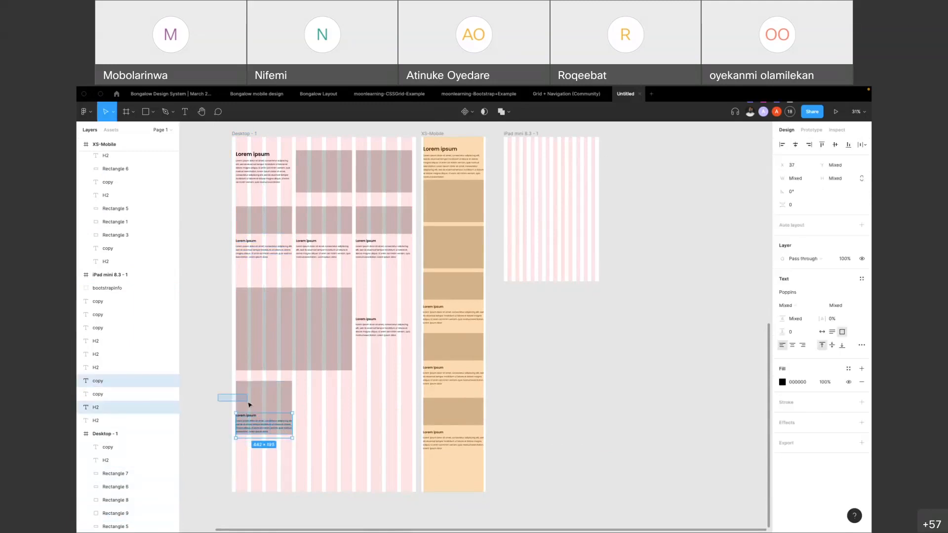
key(ctrl+x)
key(ctrl+v)
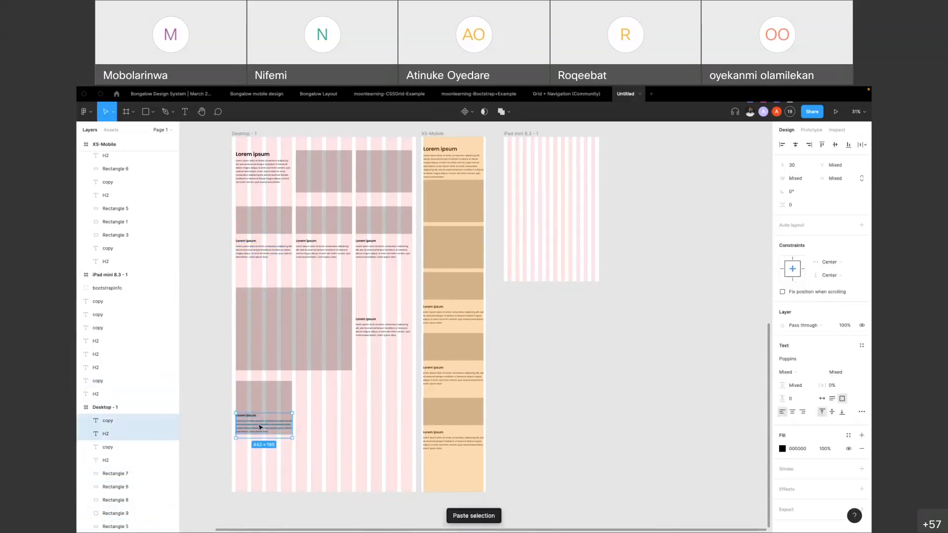
Move the pasted heading and paragraph inside the new small rectangle at X 58, and narrow the paragraph to 381 wide
drag(249, 414, 264, 372)
scroll(255, 405, up, 5)
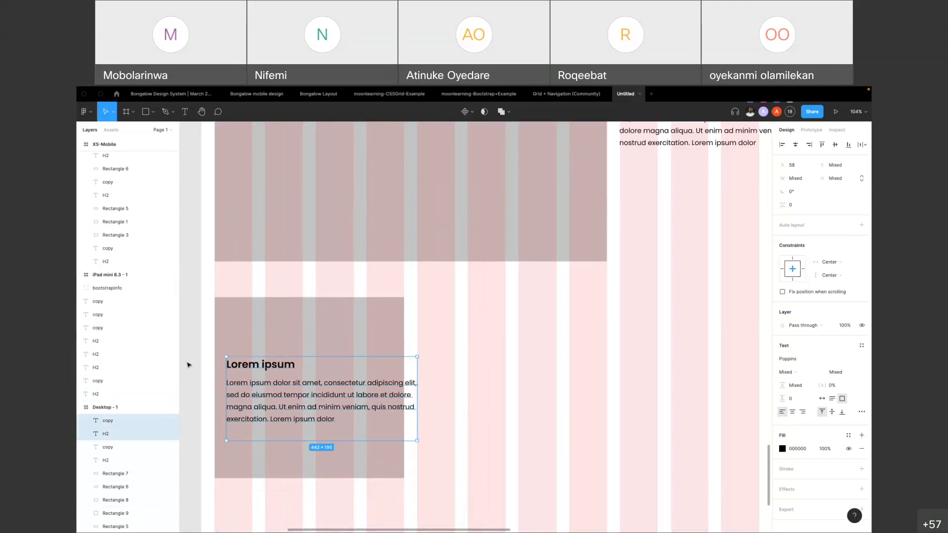
click(203, 364)
click(376, 405)
drag(417, 395, 391, 395)
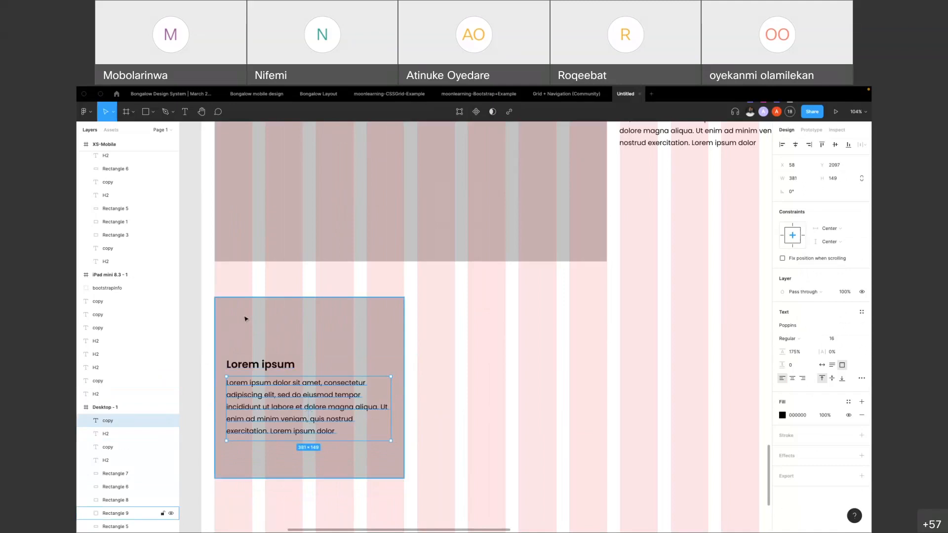
Add a 78 by 78 circle filled with red BA2F2F above the card's heading, left-aligned with the text at X 58
key(o)
mouse_move(233, 315)
mouse_down()
mouse_move(265, 348)
mouse_move(254, 334)
mouse_up()
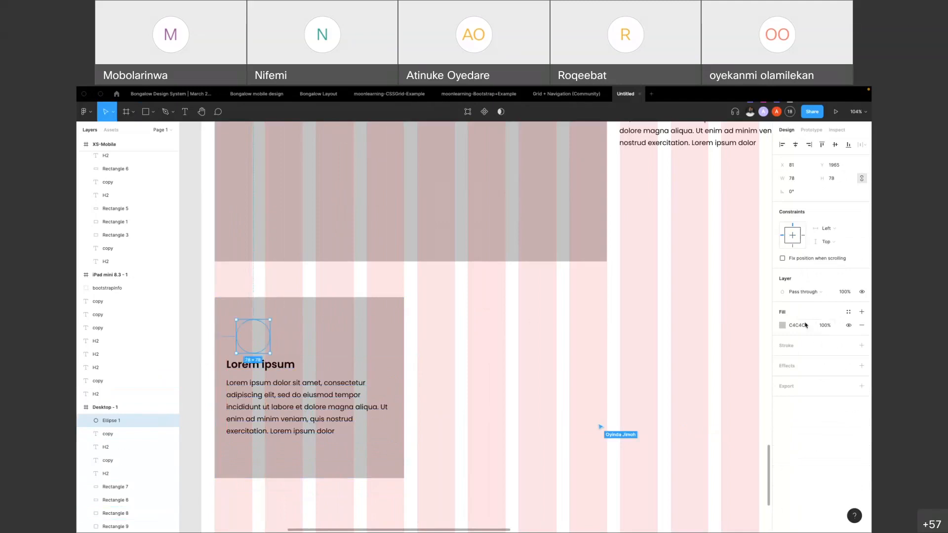
click(782, 325)
drag(743, 350, 747, 352)
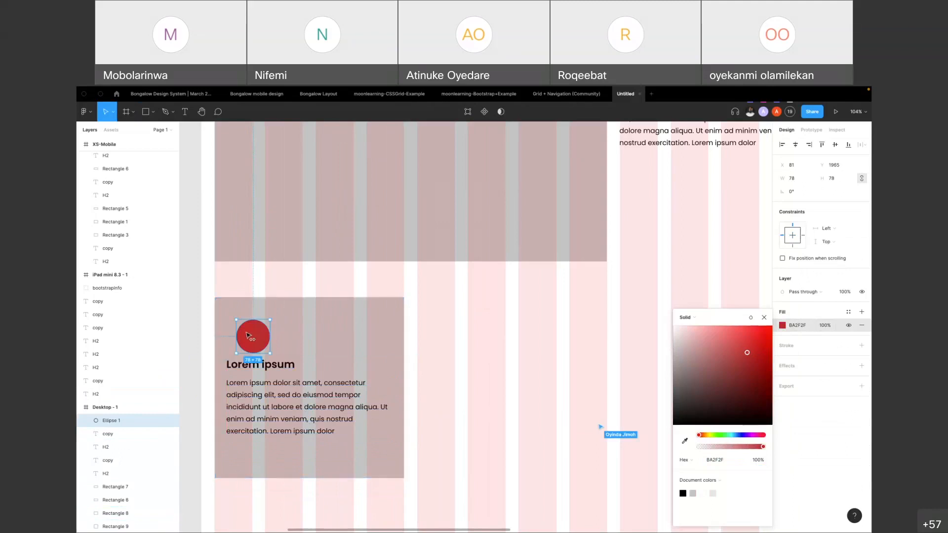
drag(251, 336, 241, 335)
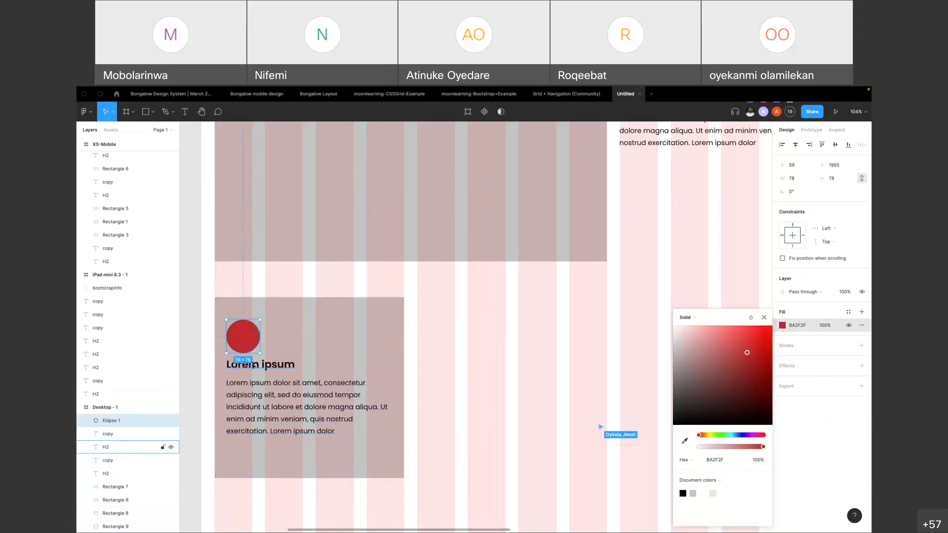
Shorten the card's background rectangle from its bottom edge to a height of 350
shift+click(252, 366)
shift+click(254, 403)
click(330, 469)
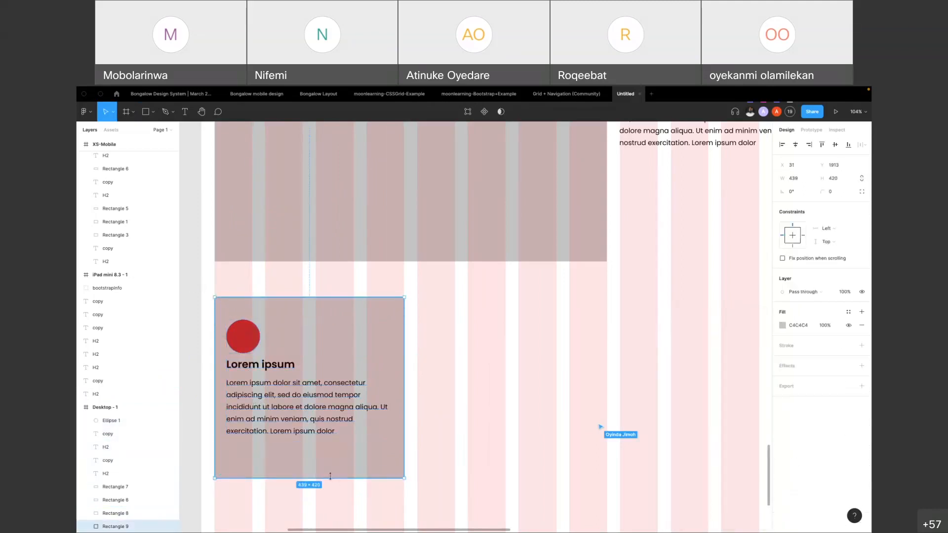
drag(330, 477, 336, 449)
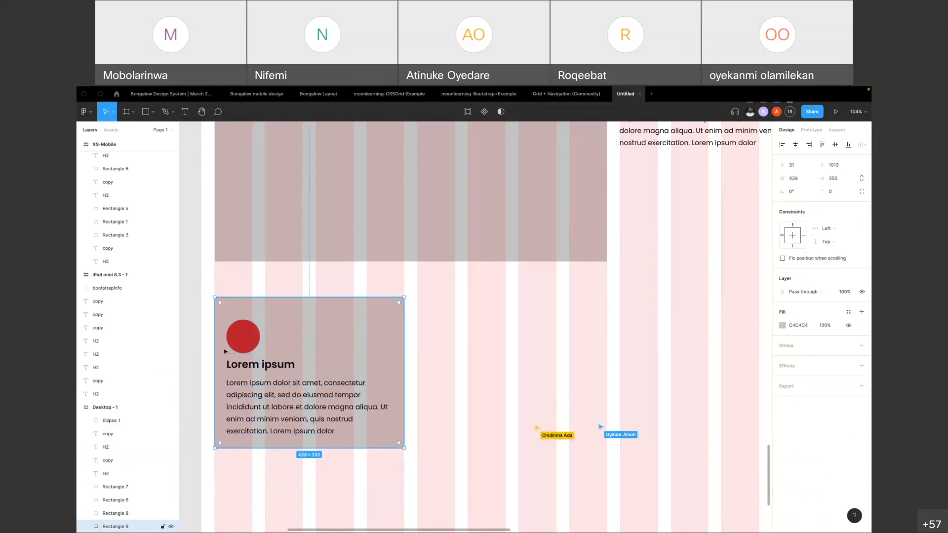
Duplicate the card's rectangle, heading and paragraph twice across the row to make three equal cards spaced 30 apart
shift+click(255, 365)
shift+click(246, 393)
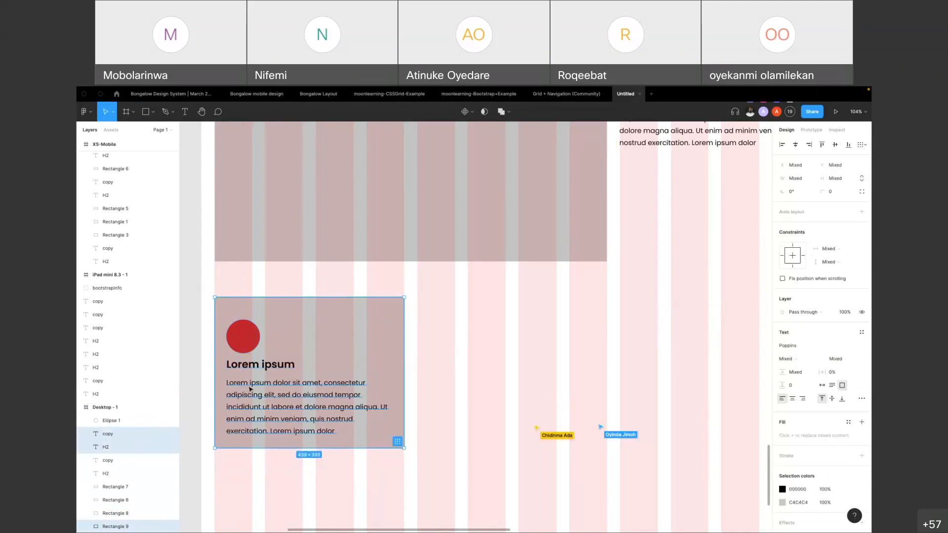
scroll(249, 389, down, 3)
drag(276, 376, 473, 368)
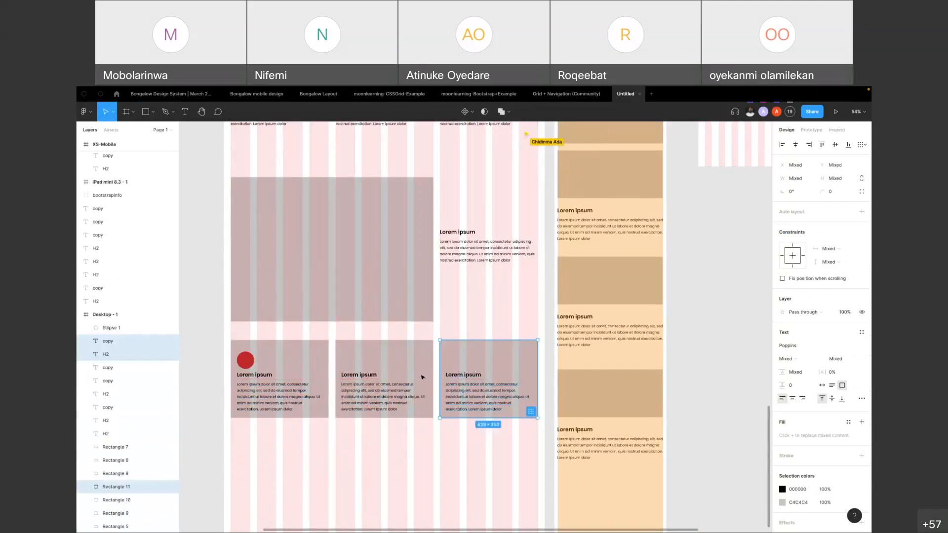
Duplicate the red circle onto the second and third cards at the same position above their headings
scroll(306, 381, down, 2)
click(282, 371)
drag(282, 371, 407, 370)
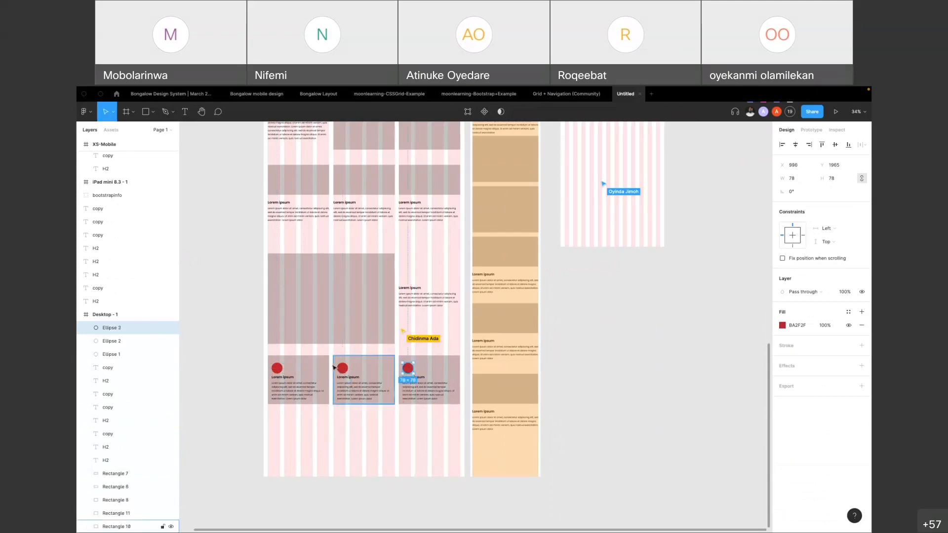
click(241, 382)
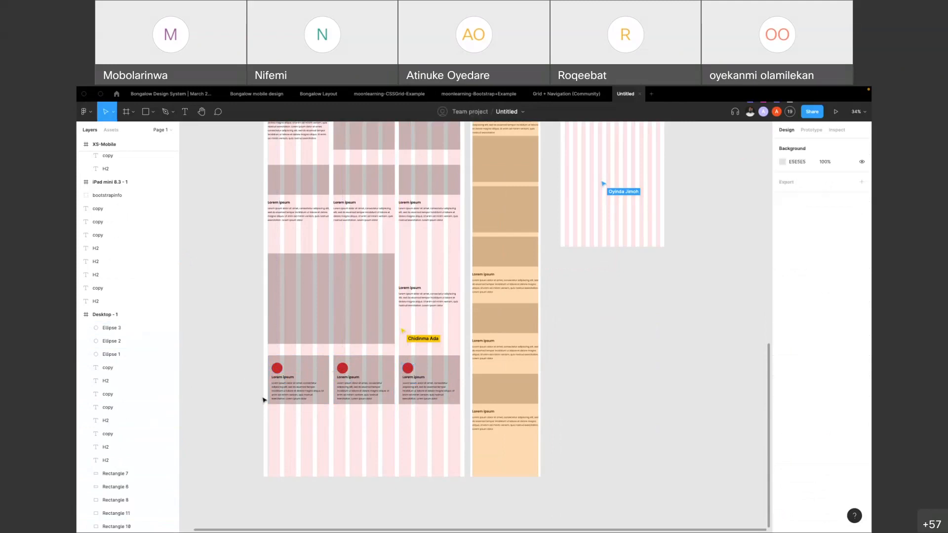
Extend the XS-Mobile frame downward to a height of about 3609
scroll(470, 333, up, 4)
click(487, 246)
scroll(484, 238, down, 5)
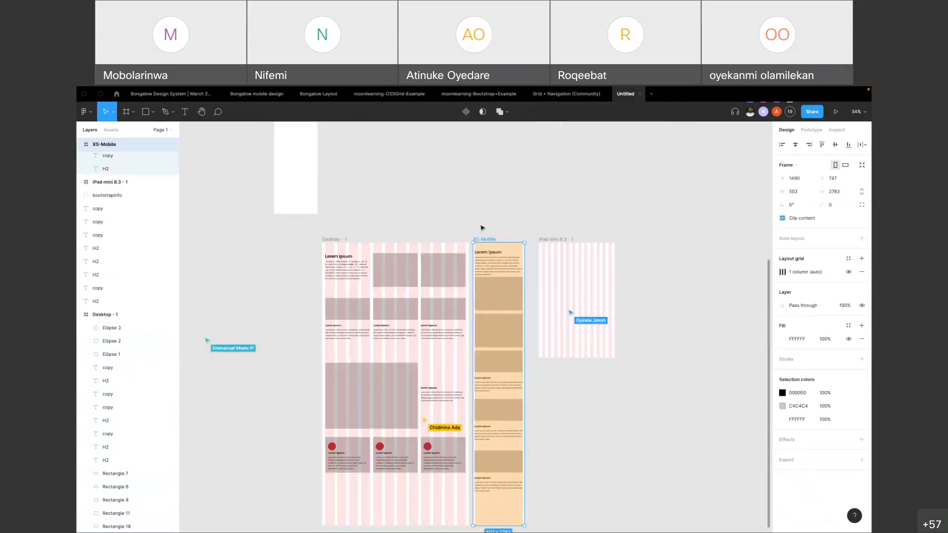
drag(486, 374, 485, 394)
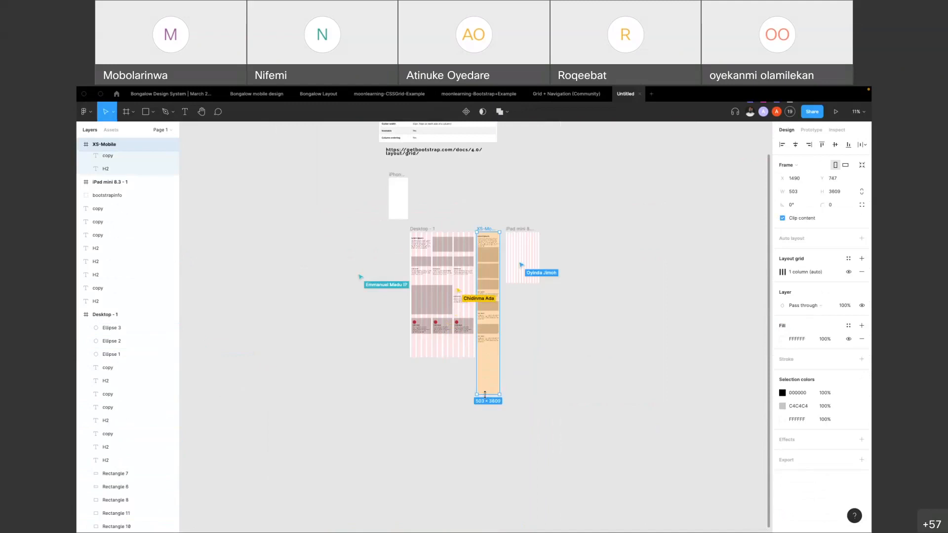
Group the rectangle, circle, heading and paragraph of each of the three Desktop cards into a separate group per card
scroll(465, 327, up, 5)
drag(267, 289, 352, 348)
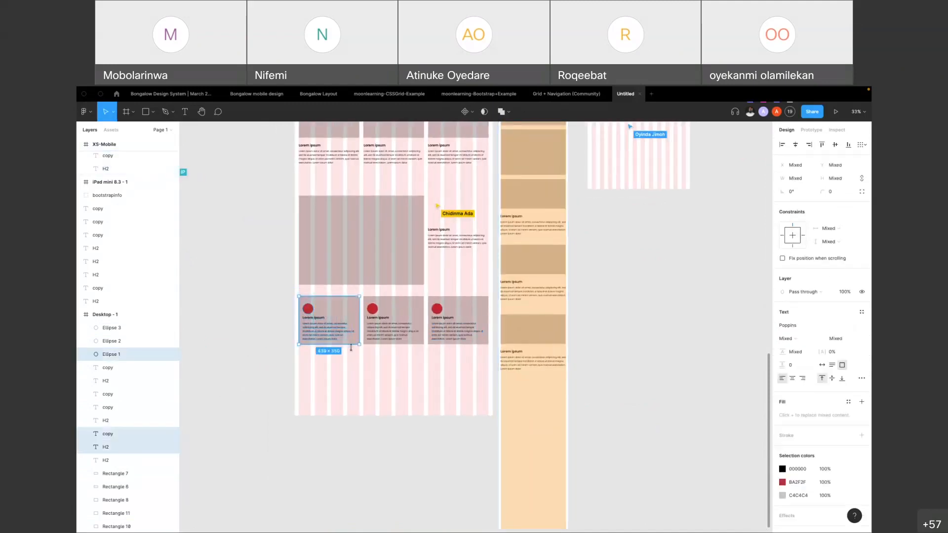
key(ctrl+g)
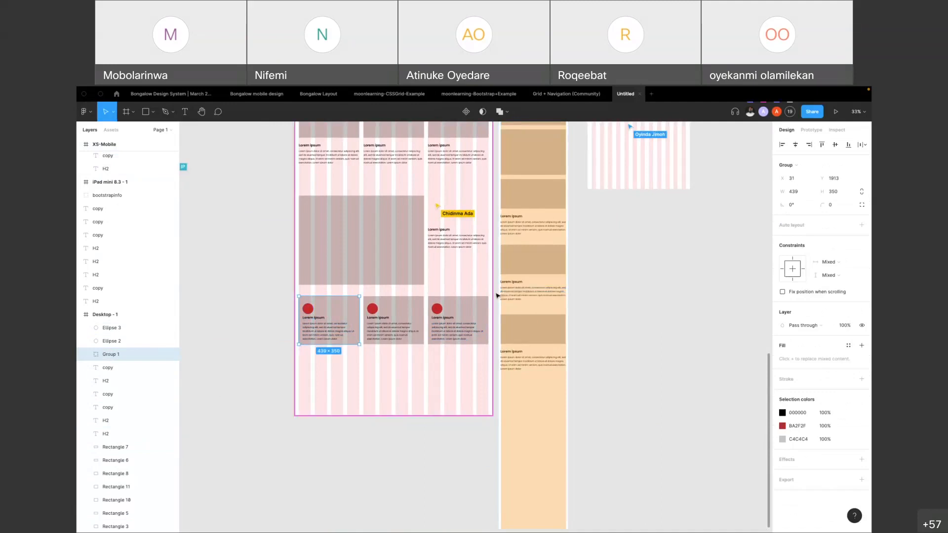
scroll(498, 295, up, 4)
drag(495, 292, 369, 419)
key(ctrl+g)
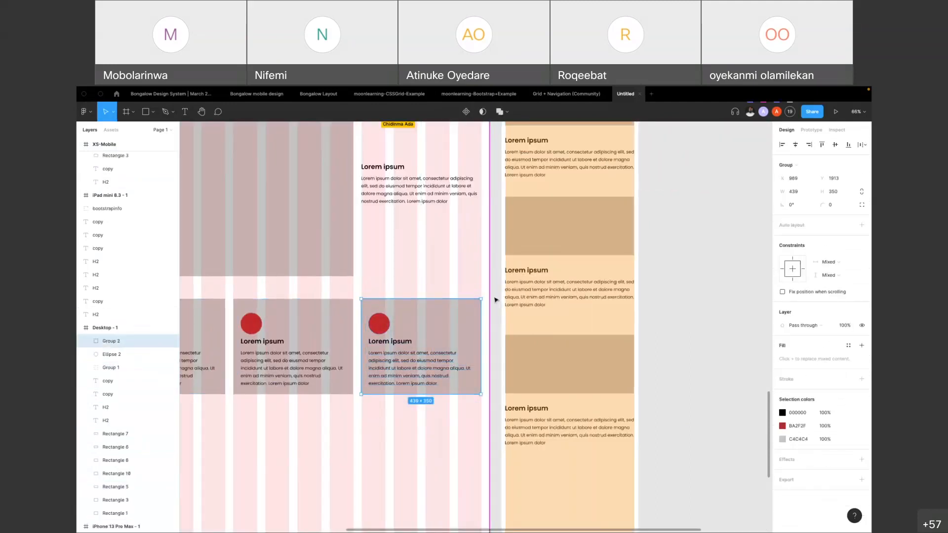
scroll(495, 299, down, 4)
drag(393, 443, 365, 341)
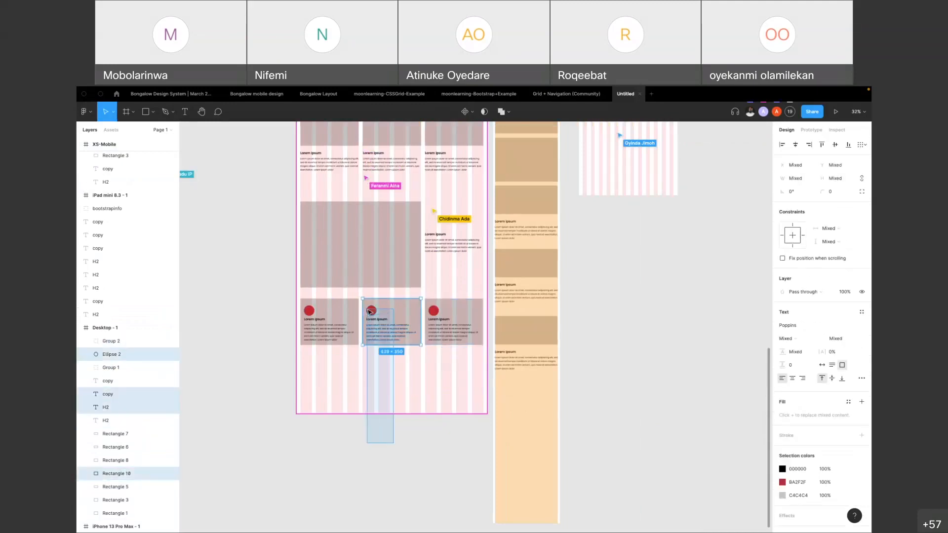
key(ctrl+g)
click(393, 466)
Copy the three card groups as a row beneath XS-Mobile's last paragraph, with the second and third cards extending outside the frame
click(346, 333)
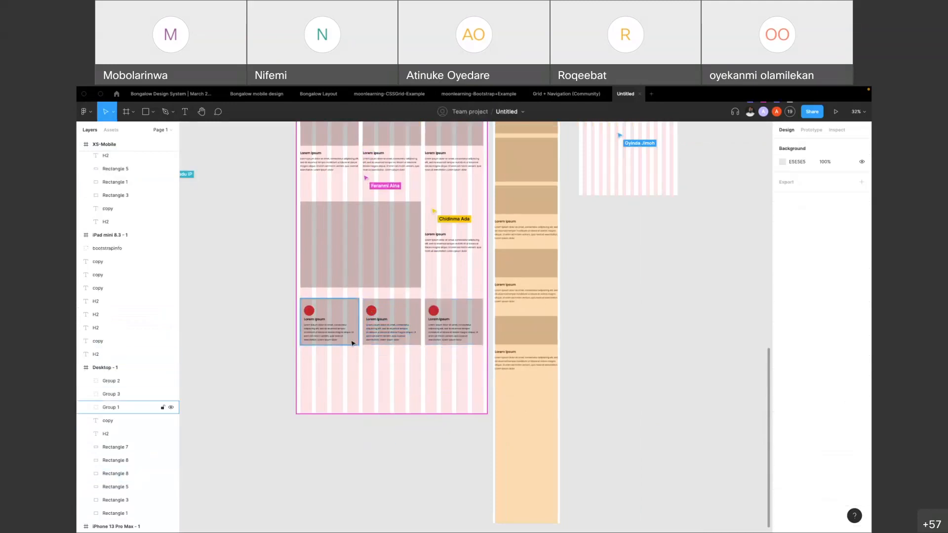
shift+click(398, 334)
shift+click(442, 333)
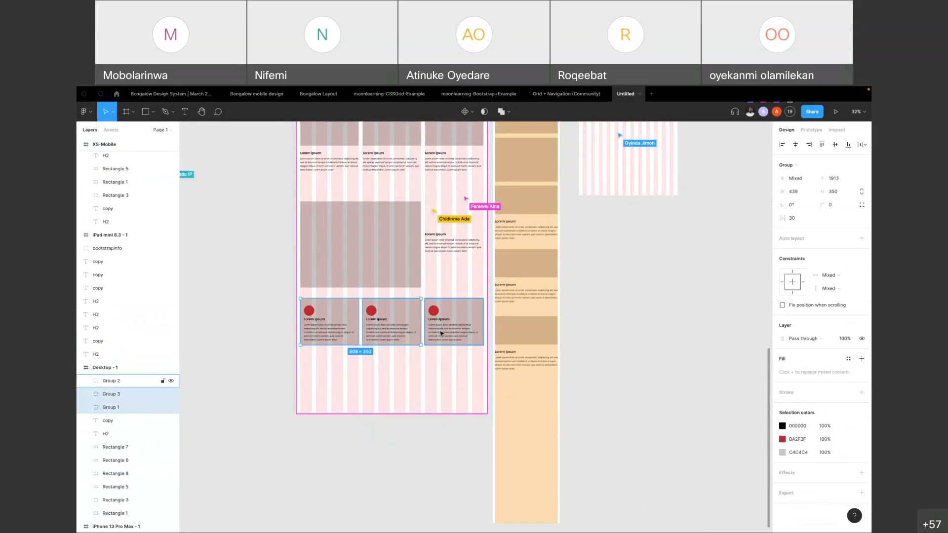
shift+click(444, 331)
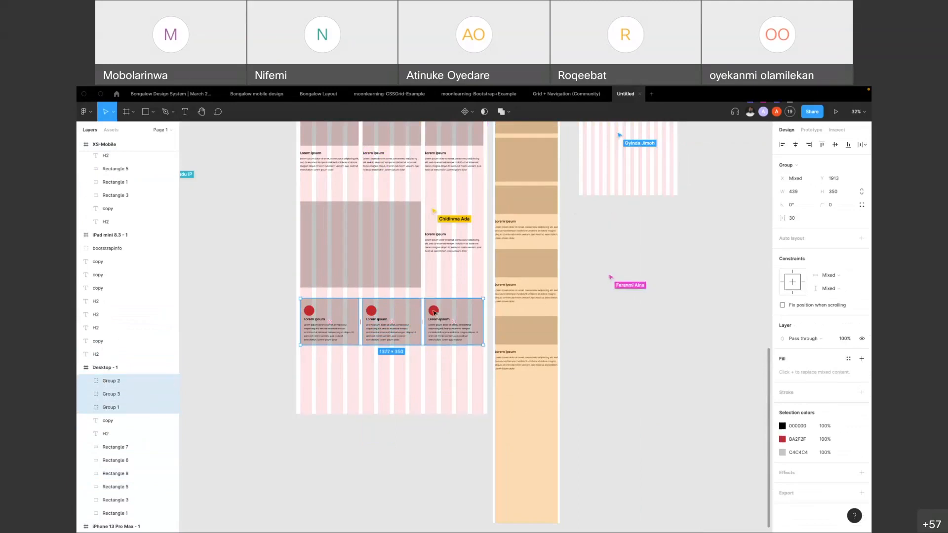
drag(435, 316, 630, 387)
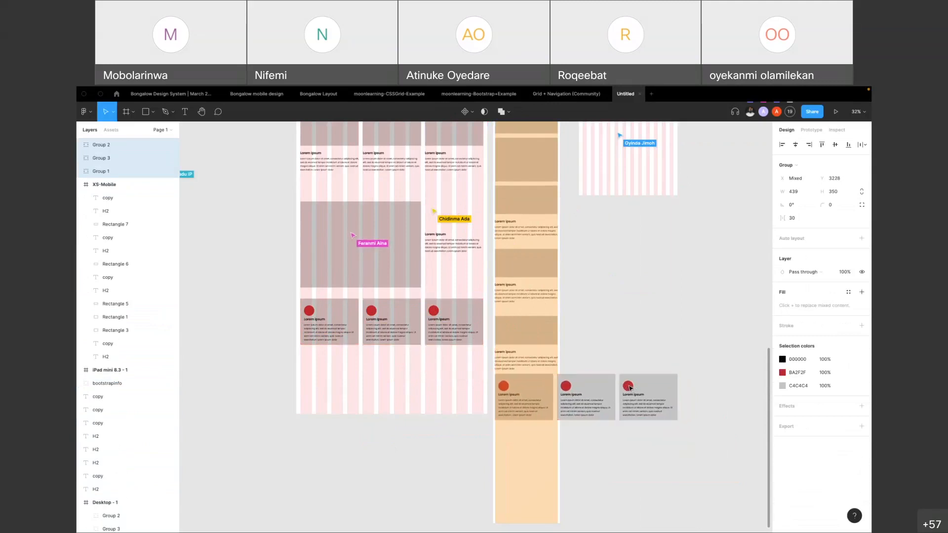
click(572, 341)
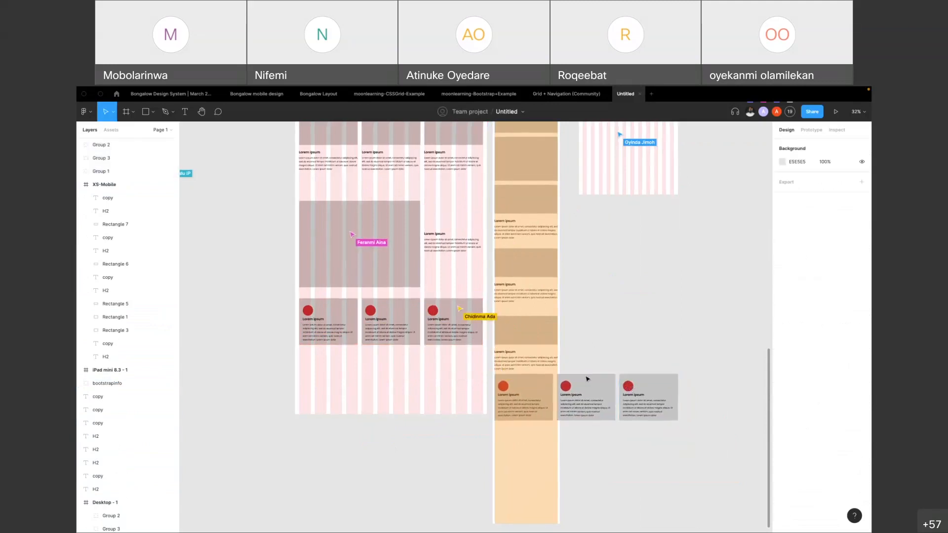
Shift the three copied cards so the first sits at X 1506, and inset the left edge of XS-Mobile's last paragraph to match
scroll(588, 380, up, 5)
click(484, 429)
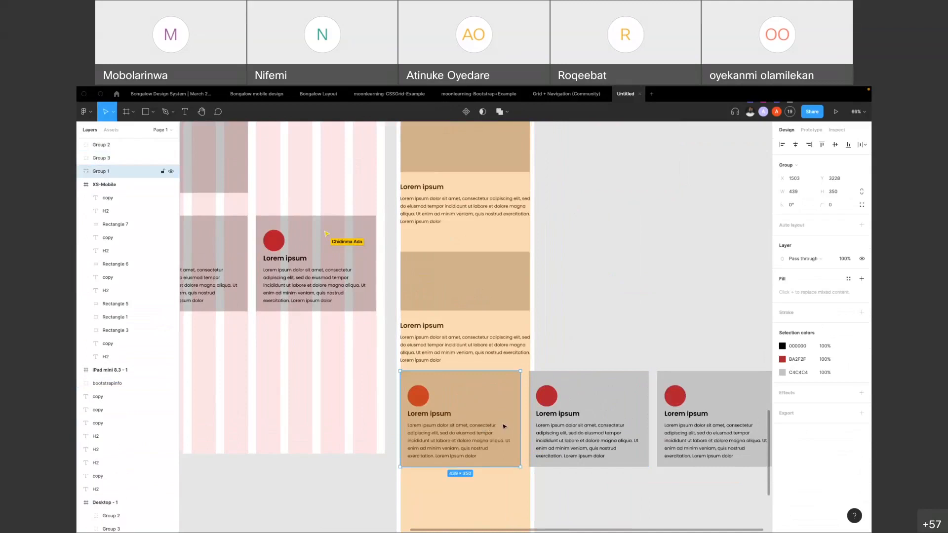
shift+click(587, 415)
shift+click(666, 412)
drag(667, 413, 667, 414)
click(422, 340)
drag(400, 340, 401, 340)
Move the three copied cards down together to Y 3245 to widen the gap below the last paragraph
click(474, 410)
shift+click(588, 415)
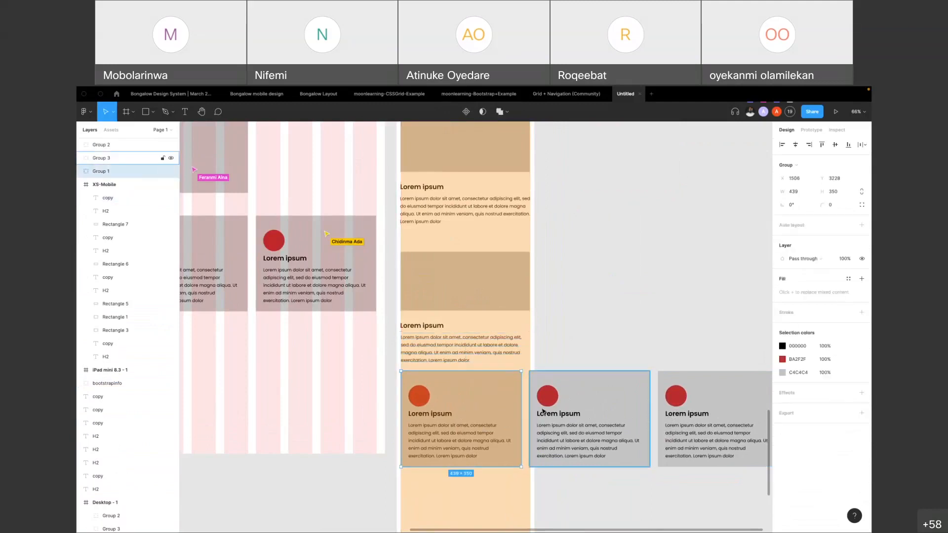
shift+click(701, 412)
drag(702, 412, 702, 416)
click(624, 338)
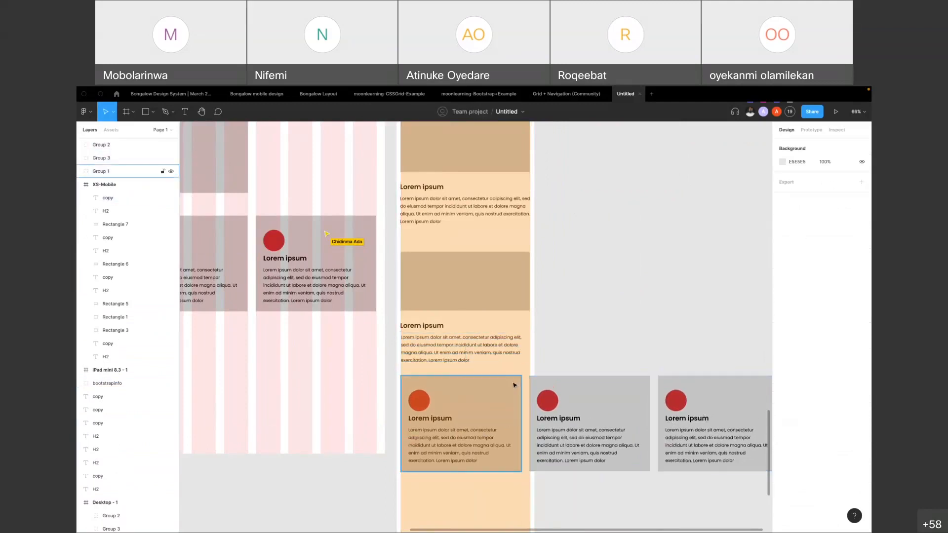
Try moving the second copied card beneath the first in XS-Mobile's column, and undo the move
scroll(514, 384, down, 4)
click(580, 401)
shift+click(600, 402)
drag(599, 402, 529, 463)
key(ctrl+z)
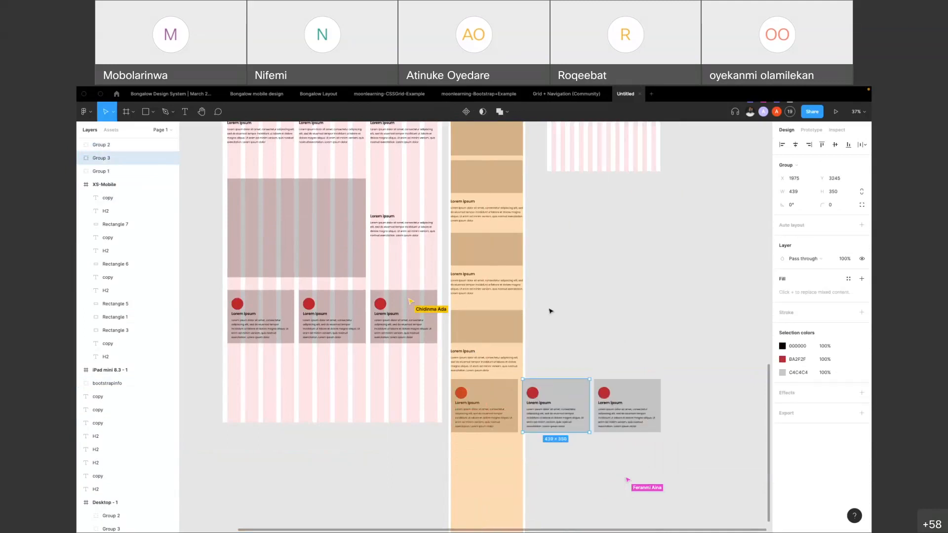
click(509, 445)
Draw a 12 by 12 circle below the first card in XS-Mobile and duplicate it twice in a row with gaps of 8
scroll(508, 445, up, 5)
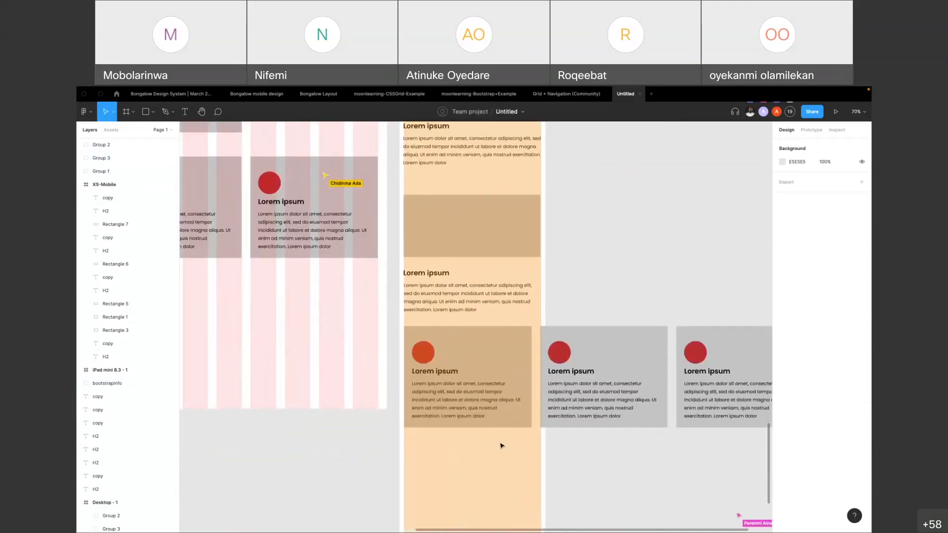
key(o)
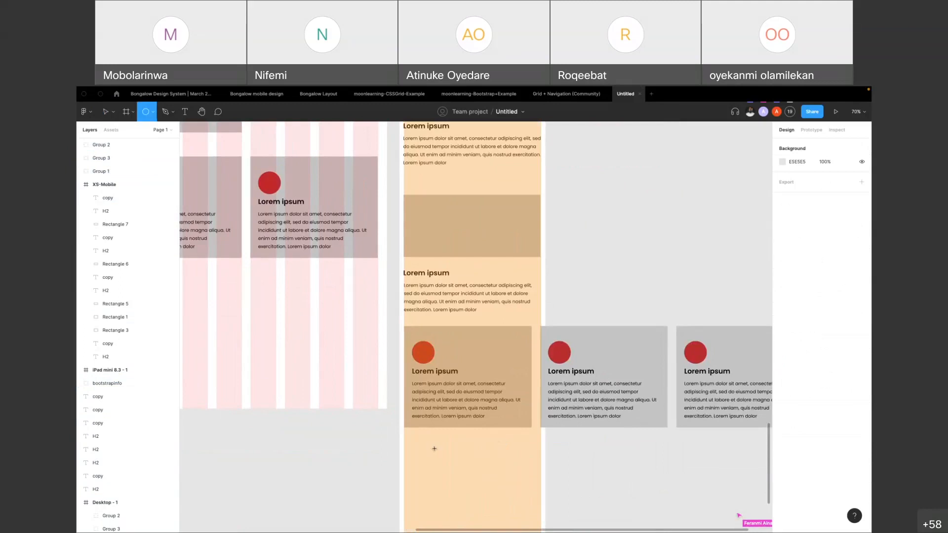
drag(450, 437, 453, 440)
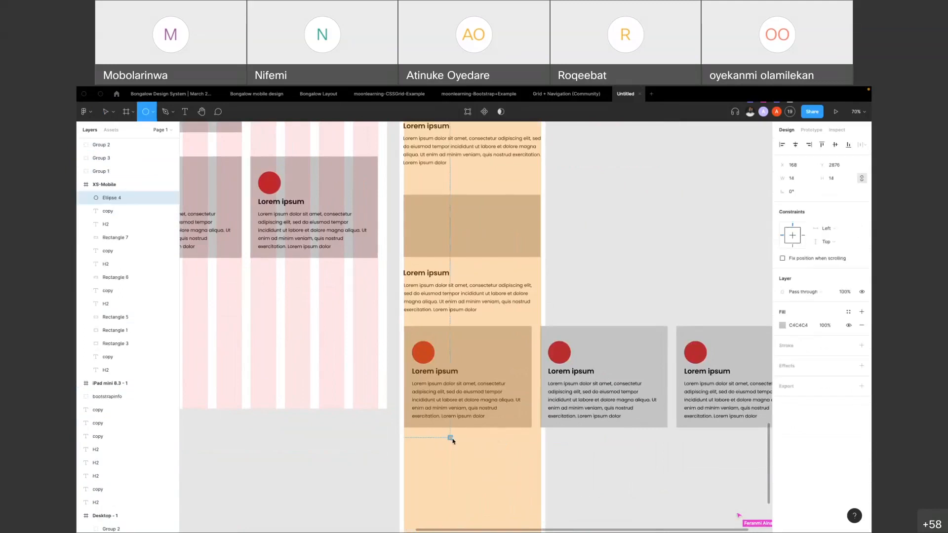
scroll(451, 442, up, 10)
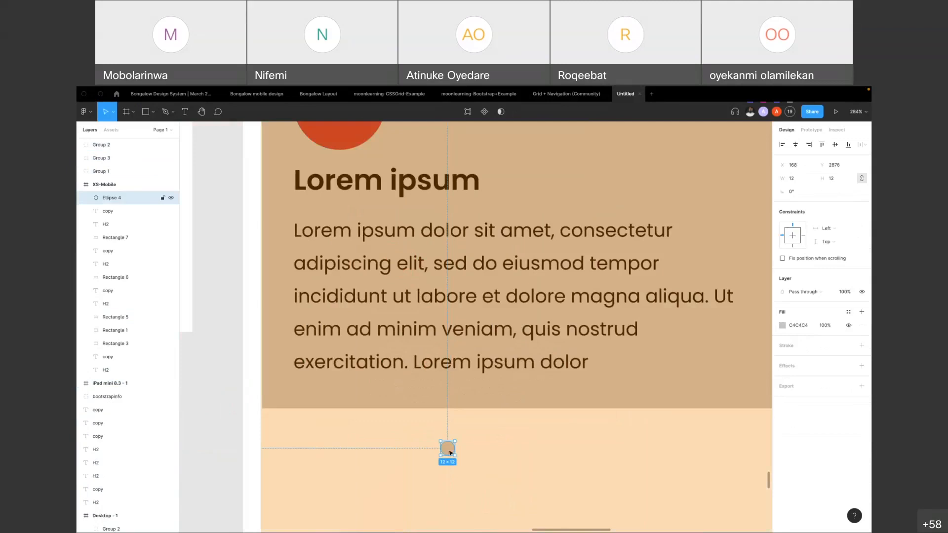
drag(450, 450, 497, 449)
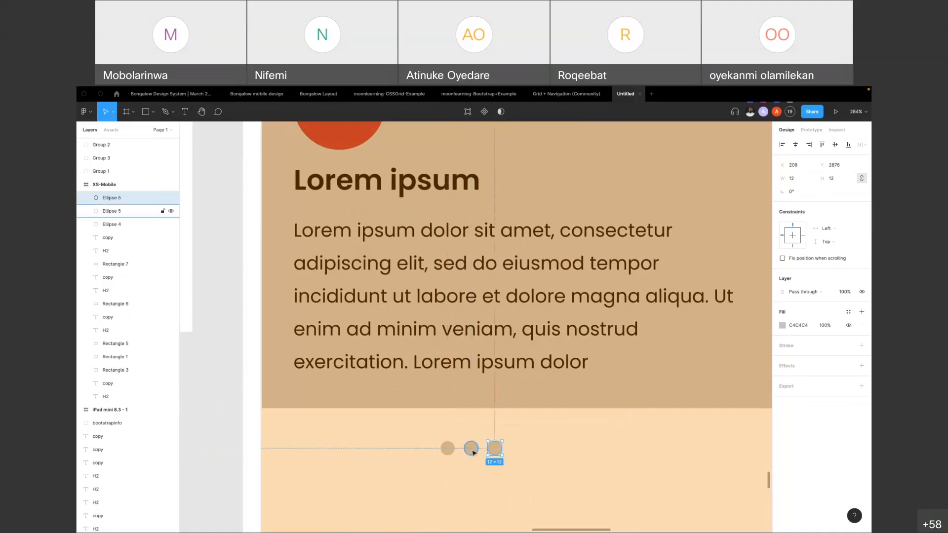
Group the three small circles and centre the group horizontally in the XS-Mobile frame at X 226
shift+click(471, 449)
shift+click(447, 448)
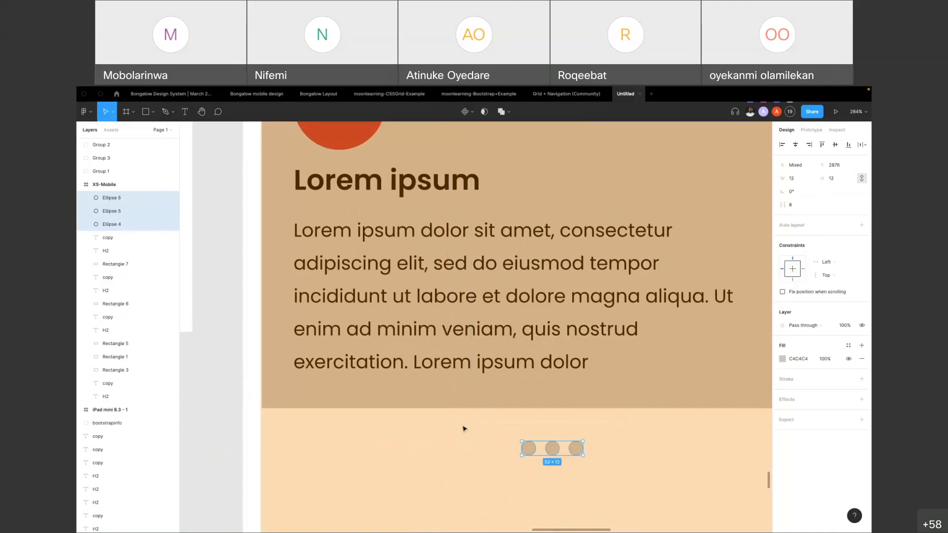
scroll(463, 430, down, 10)
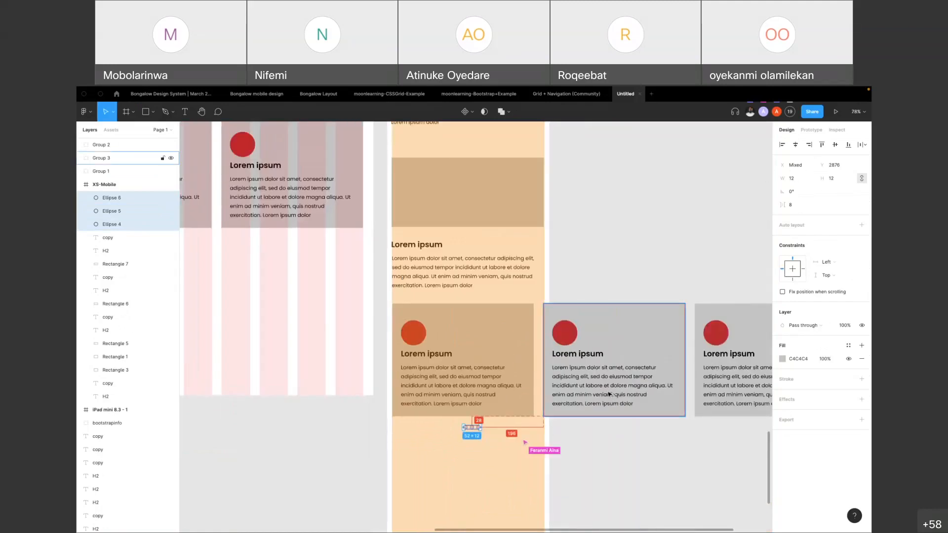
key(ctrl+g)
click(796, 146)
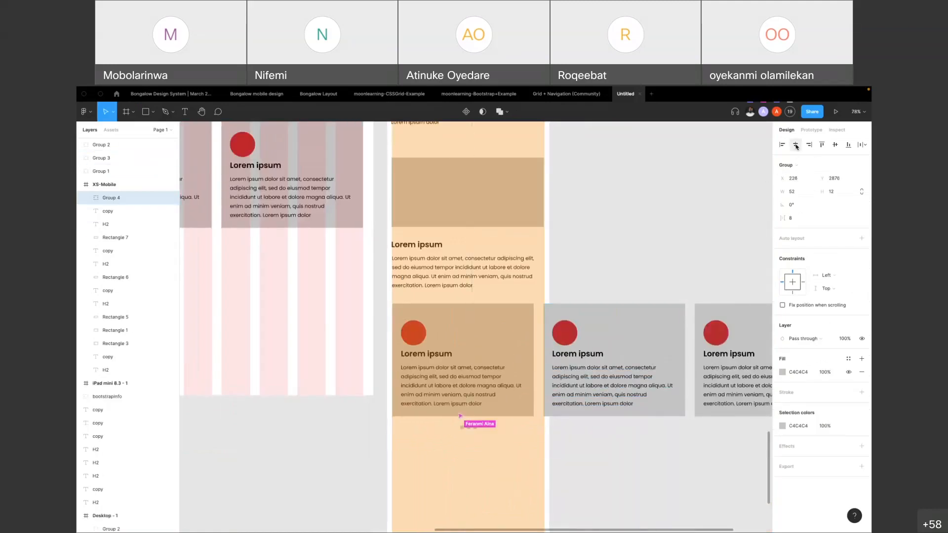
click(557, 458)
double_click(467, 428)
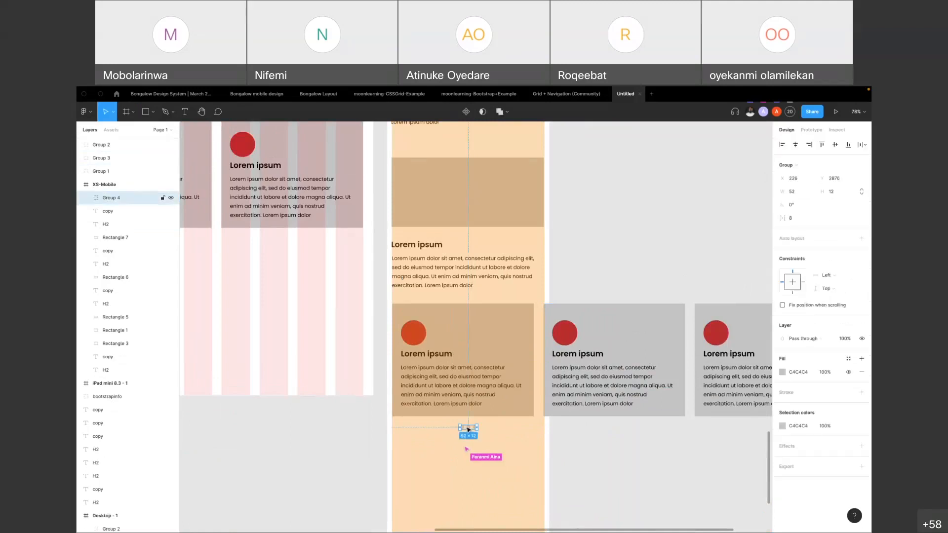
Fill the first of the three small circles below the first card with red B11E1E
scroll(466, 427, up, 10)
click(455, 434)
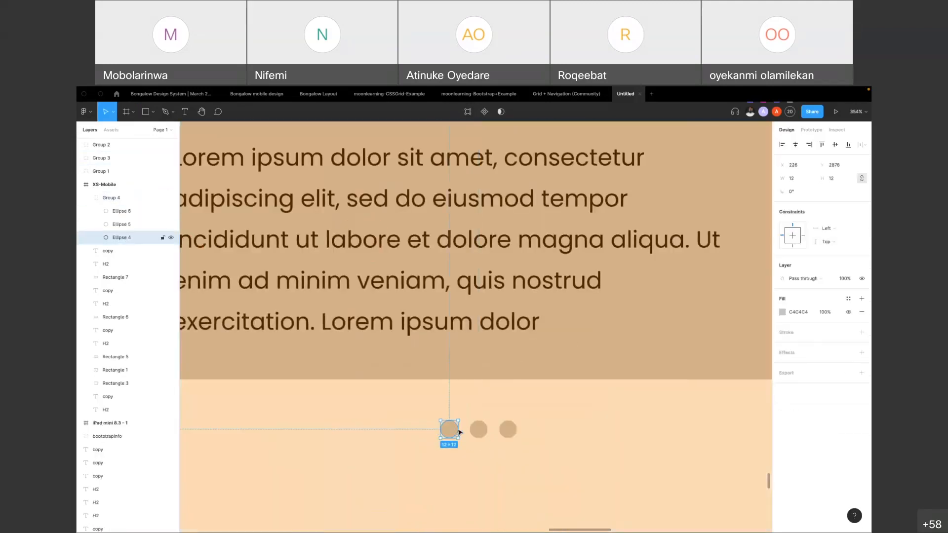
click(783, 312)
click(744, 362)
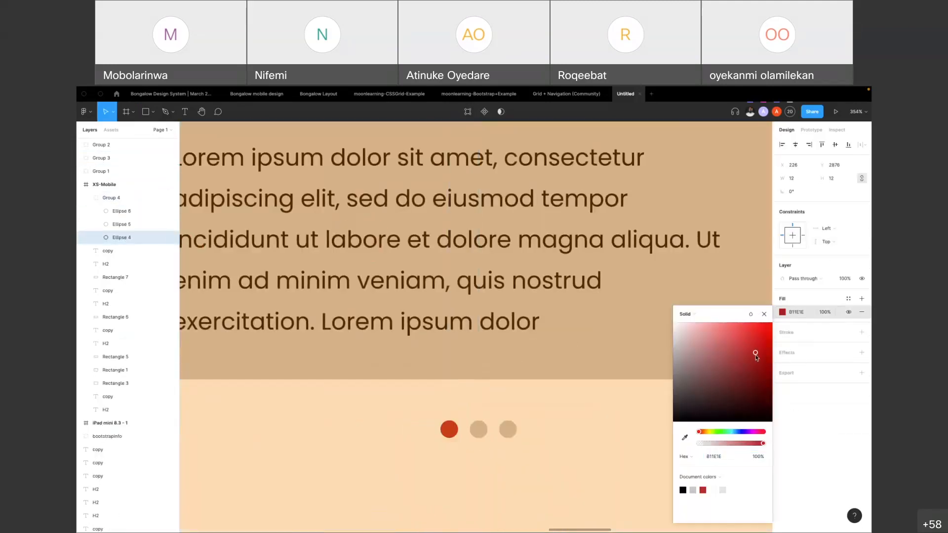
scroll(452, 413, down, 10)
click(582, 452)
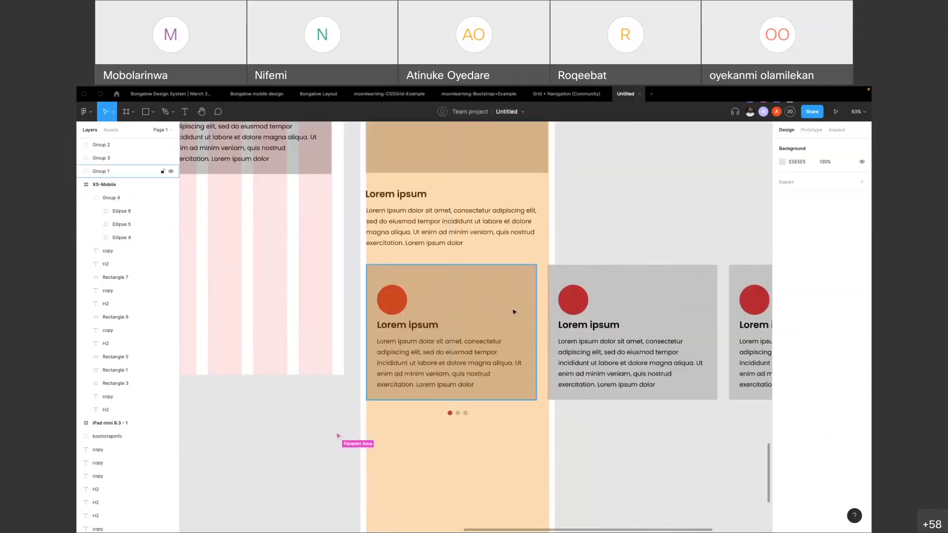
scroll(514, 314, down, 2)
click(519, 332)
shift+click(617, 326)
shift+click(716, 342)
scroll(588, 331, down, 5)
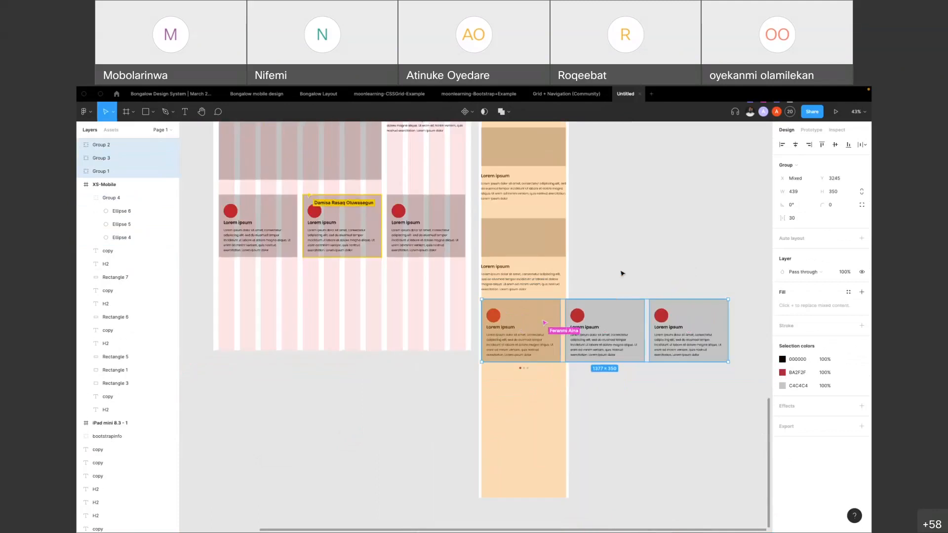
click(620, 271)
click(549, 330)
shift+click(610, 328)
shift+click(701, 328)
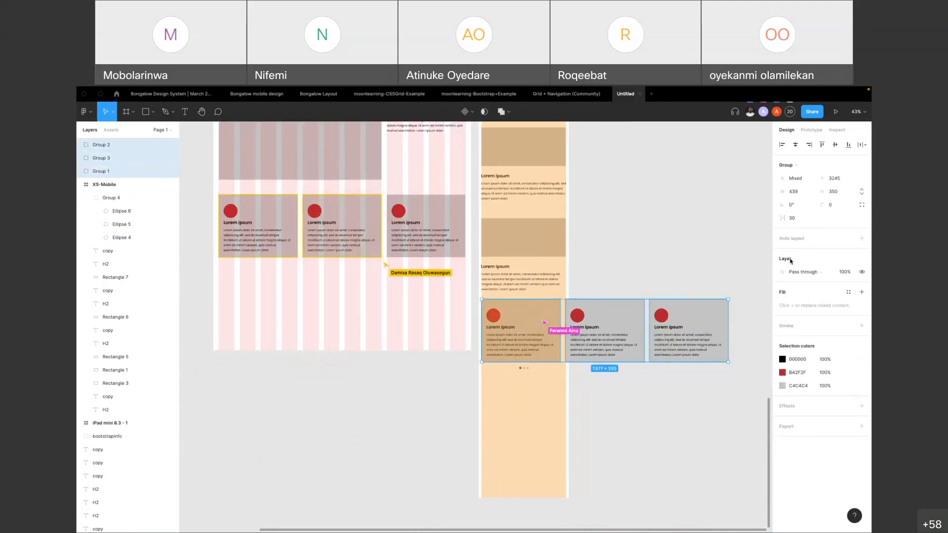
click(602, 283)
click(509, 340)
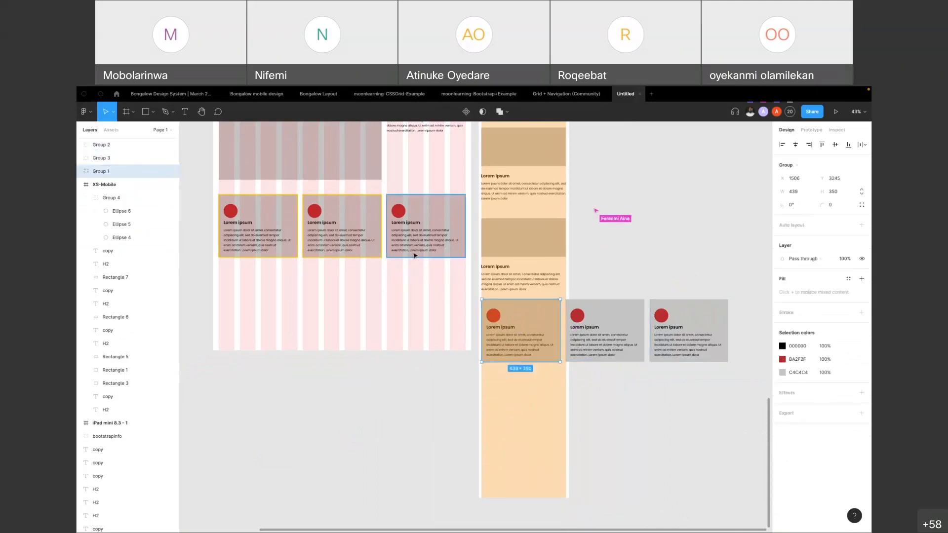
click(630, 275)
scroll(602, 326, up, 5)
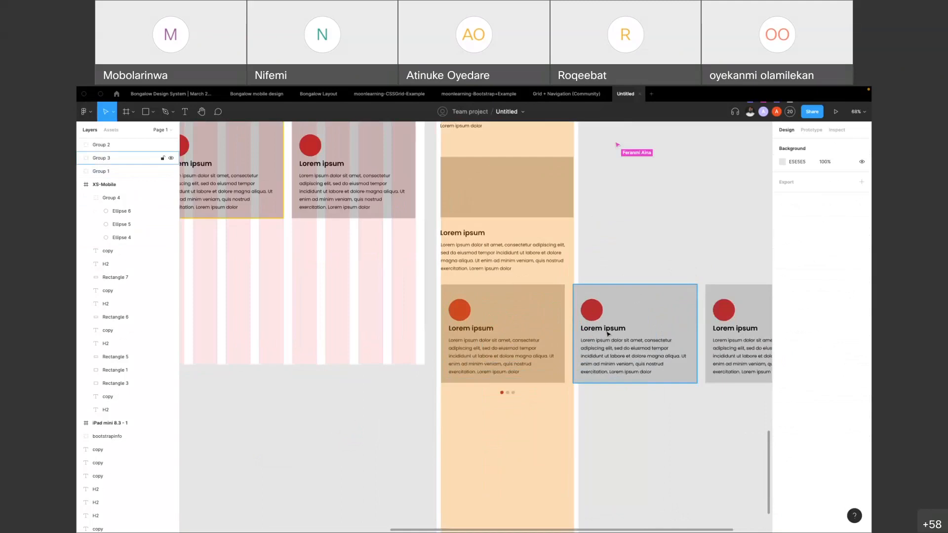
Draw a frame about 503 by 349 over the first card in XS-Mobile and move it to empty canvas beyond the third card at X 3000
click(609, 334)
click(514, 342)
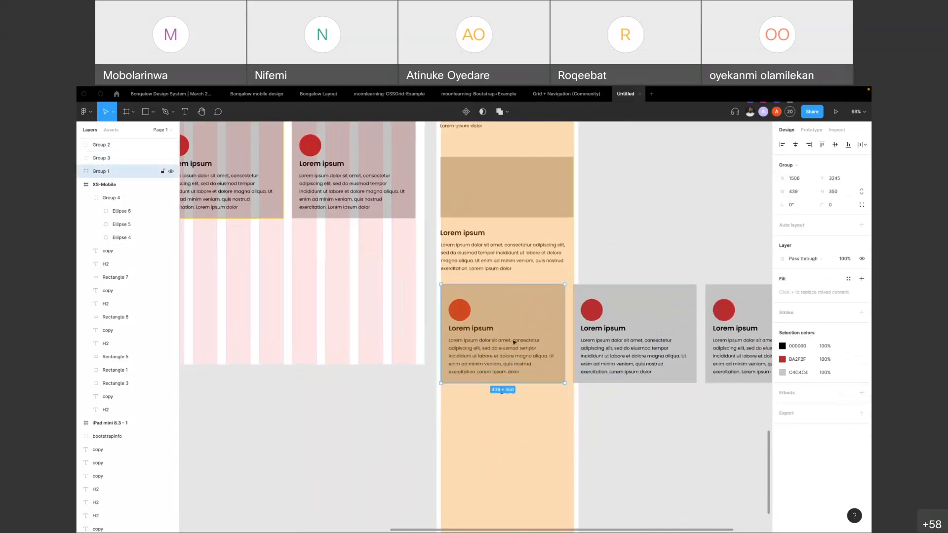
key(f)
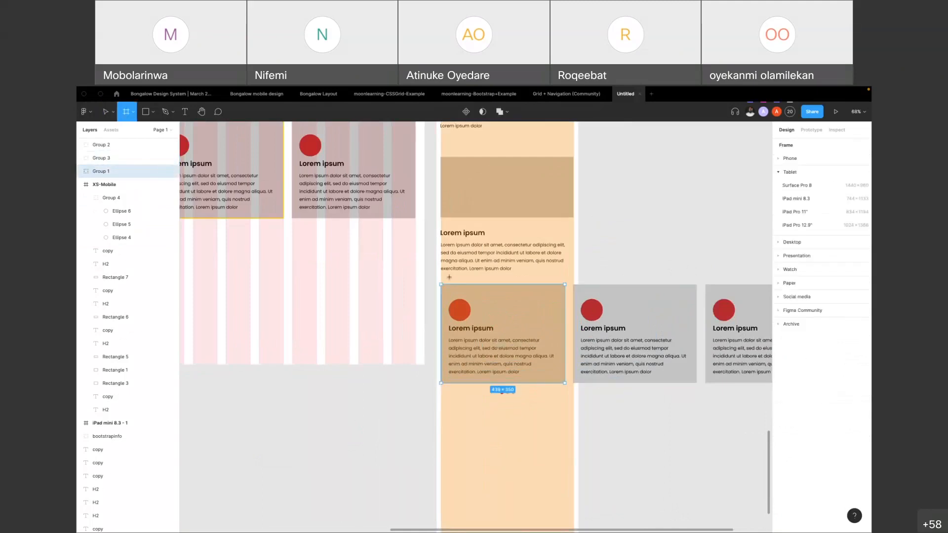
drag(437, 283, 403, 384)
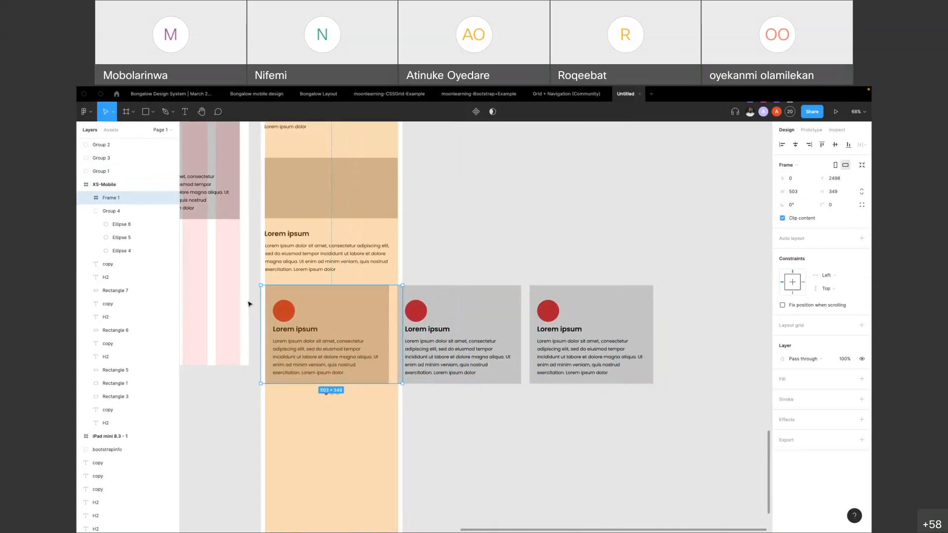
scroll(249, 303, up, 5)
scroll(297, 301, down, 6)
drag(296, 299, 634, 321)
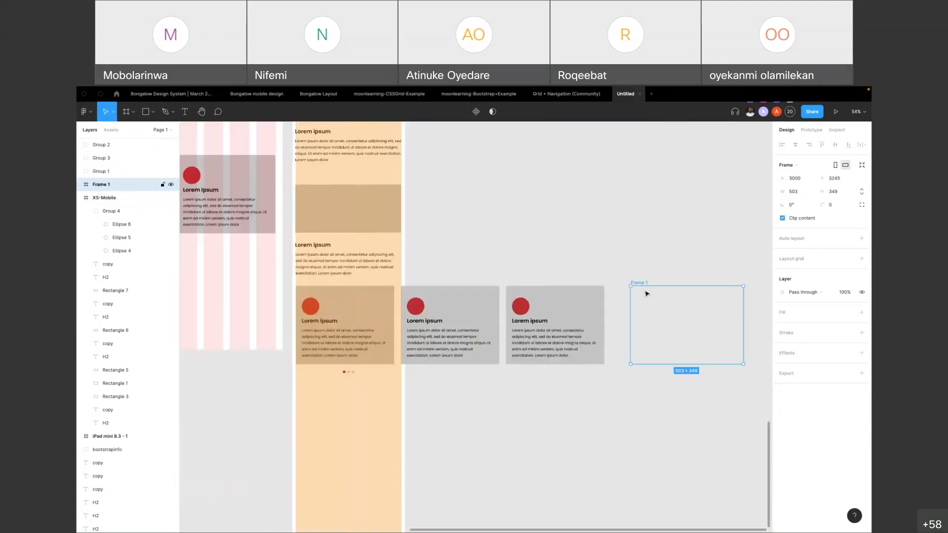
Move the three copied cards together into the new frame so they start at its left edge
click(376, 316)
shift+click(420, 316)
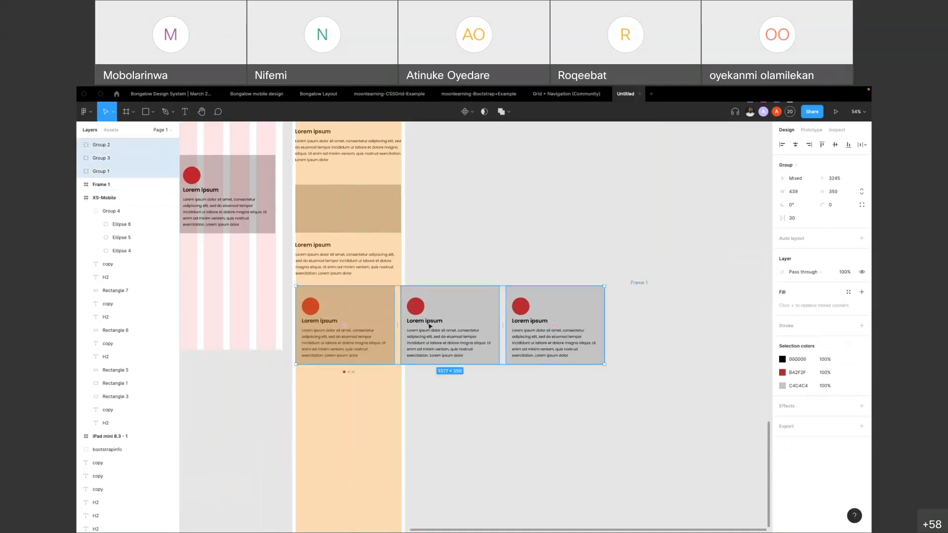
scroll(434, 320, right, 2)
drag(313, 321, 623, 314)
click(625, 266)
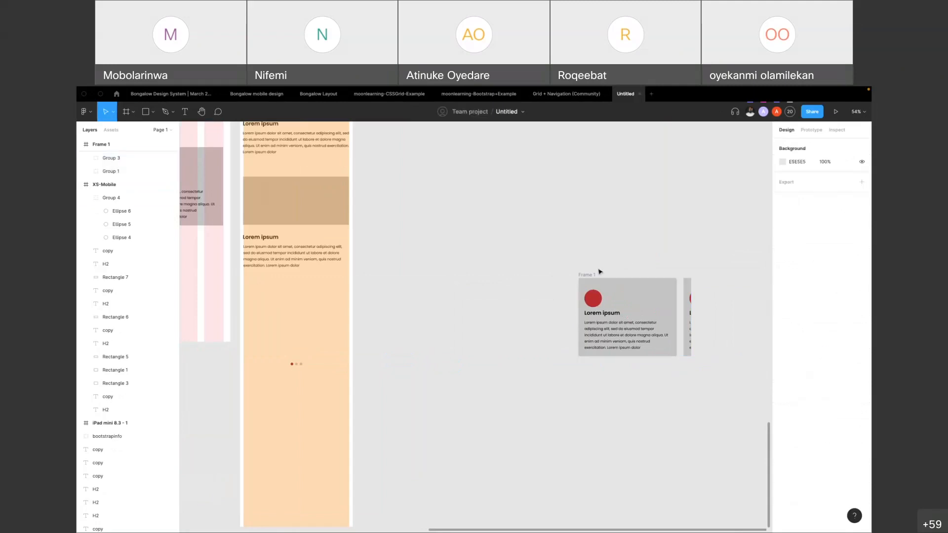
Move the frame holding the cards back into XS-Mobile above the small circles, at X 15 and Y 2498
drag(590, 278, 256, 284)
click(441, 289)
click(353, 304)
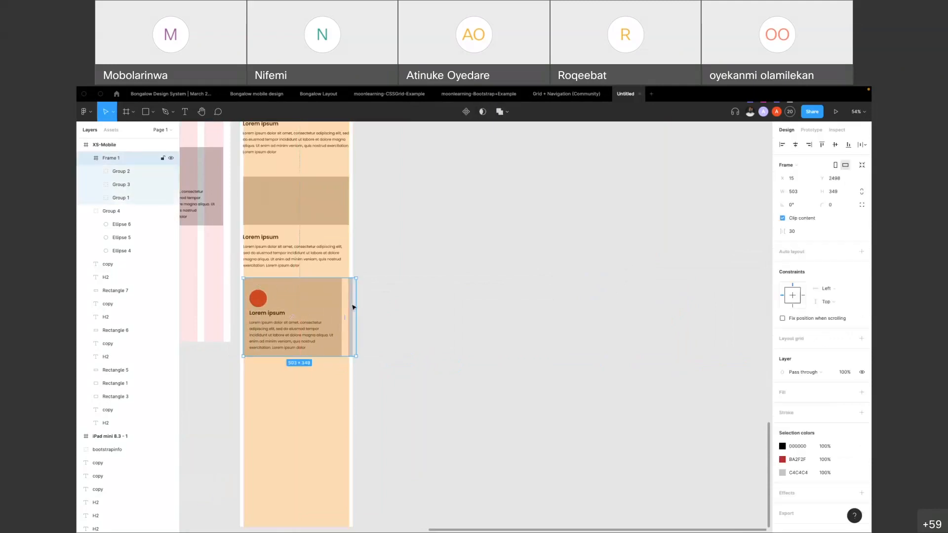
Try widening the first card in the card frame to 489 to fill the column, and undo the change
scroll(356, 306, up, 5)
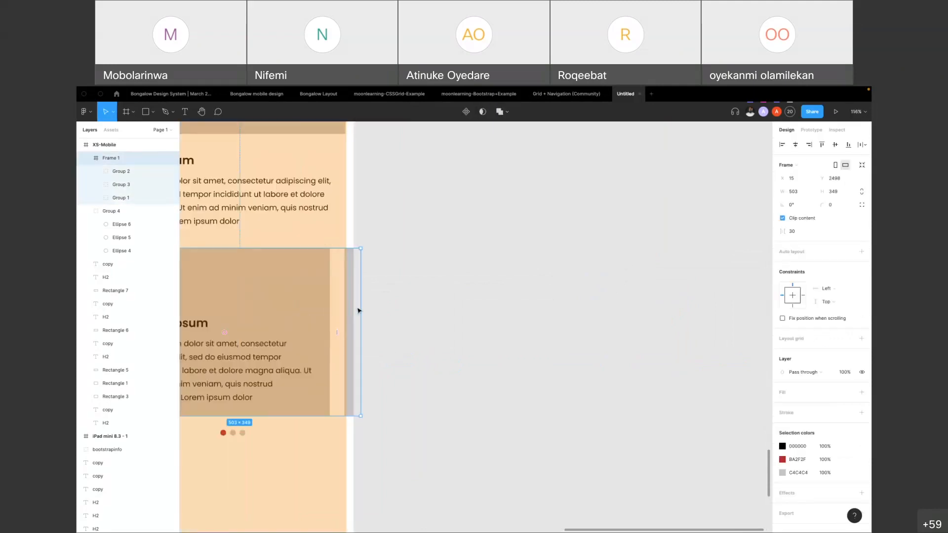
click(327, 322)
drag(337, 322, 363, 323)
click(355, 322)
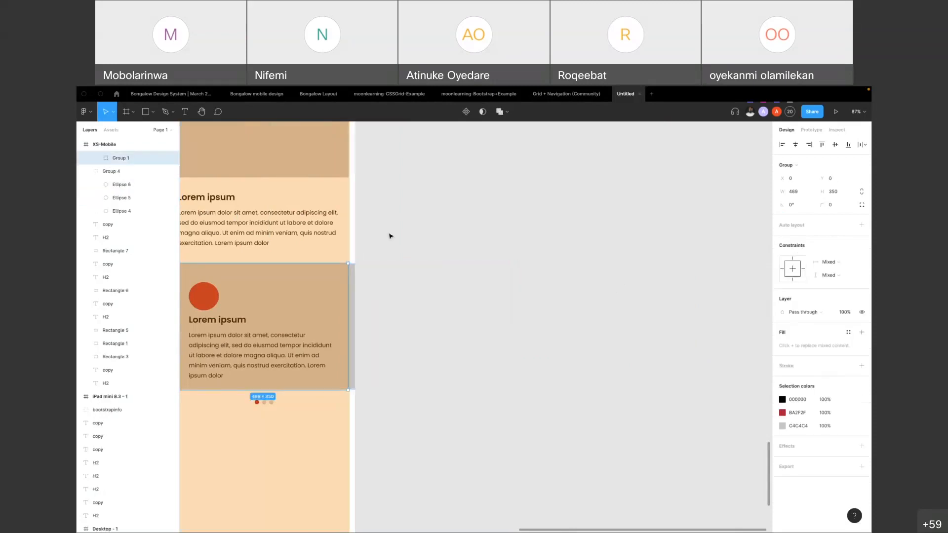
scroll(309, 303, down, 5)
click(290, 300)
key(super+z)
key(super+z)
key(super+z)
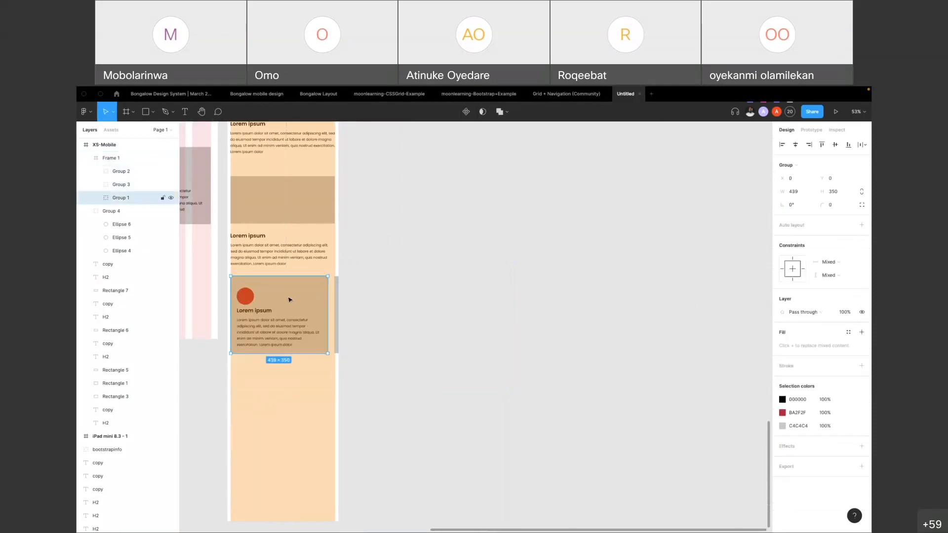
Move the group of three small circles to the right to X 233 in the XS-Mobile frame
click(413, 336)
click(280, 363)
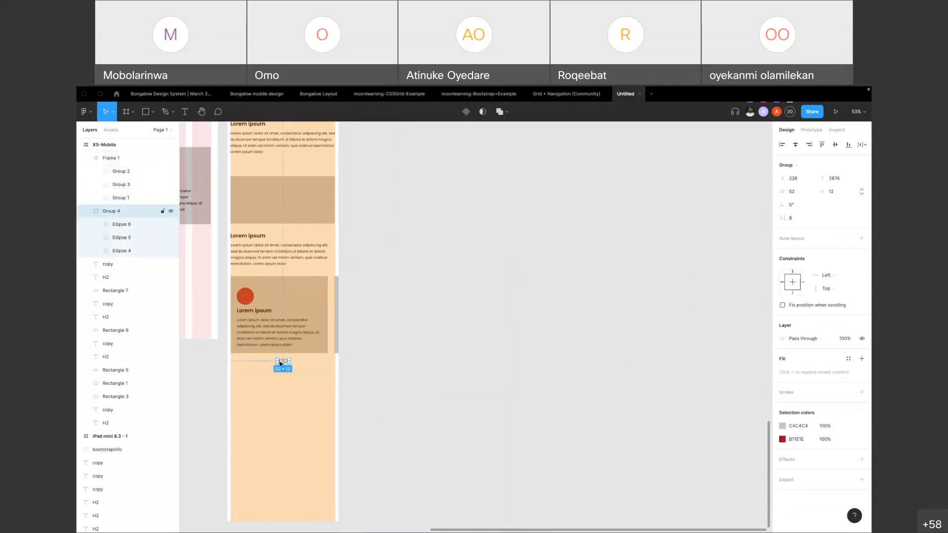
scroll(280, 363, up, 5)
drag(293, 364, 299, 364)
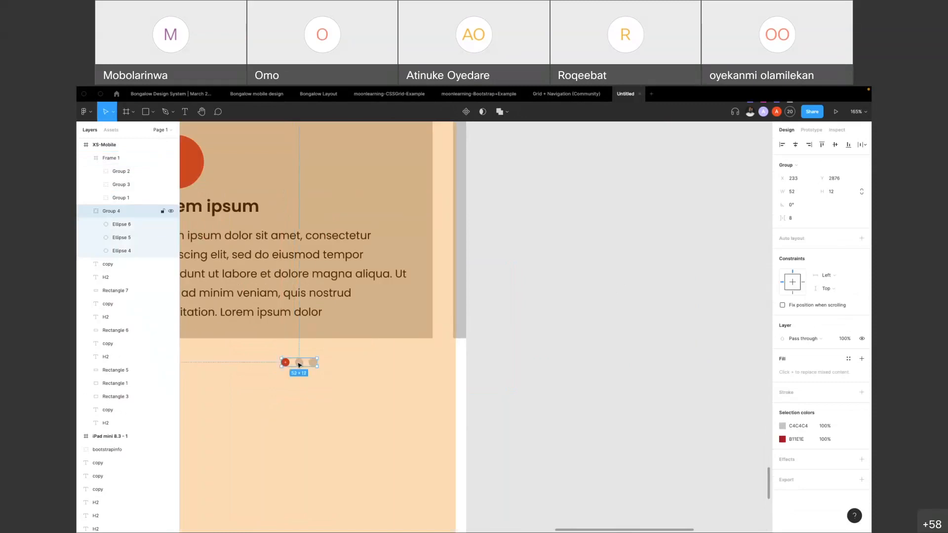
Present the XS-Mobile frame as a prototype, scroll to its cards and try swiping them sideways
scroll(299, 364, down, 10)
click(330, 253)
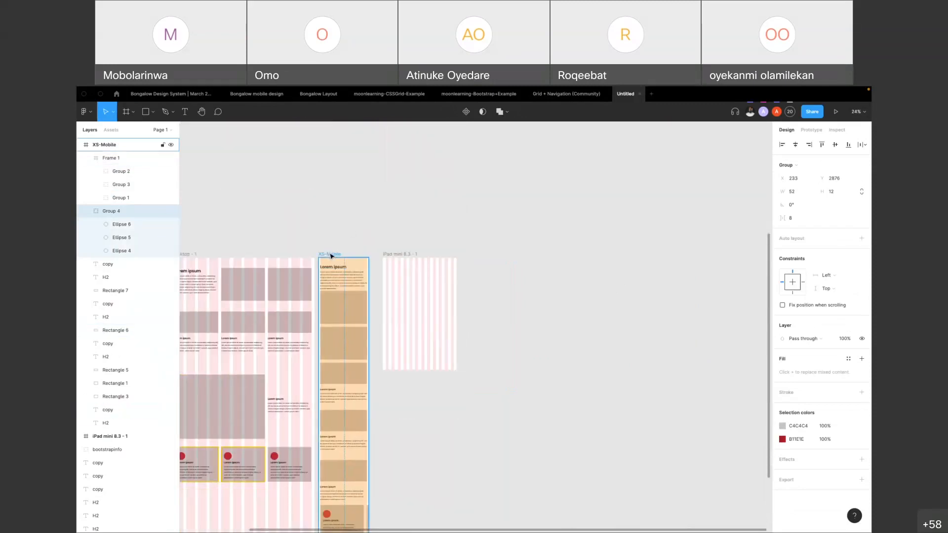
click(835, 113)
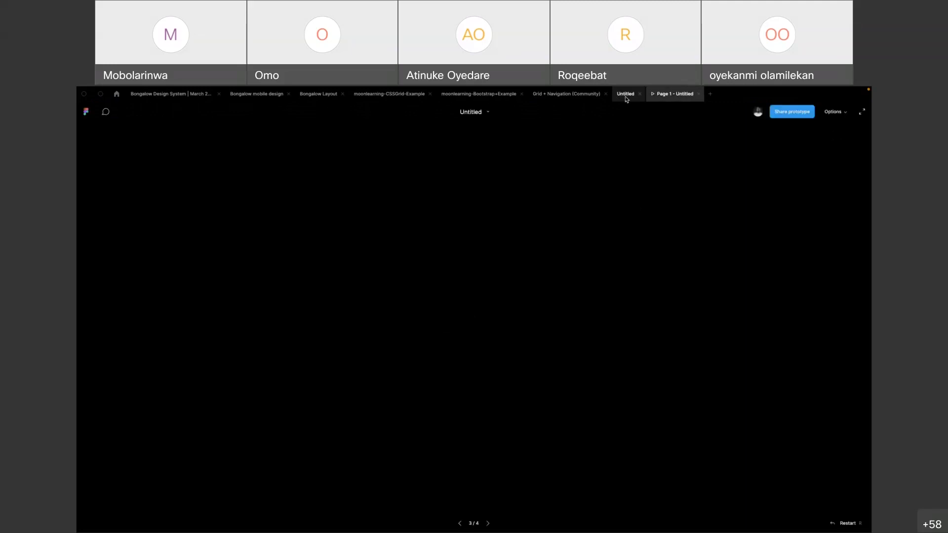
scroll(523, 275, down, 10)
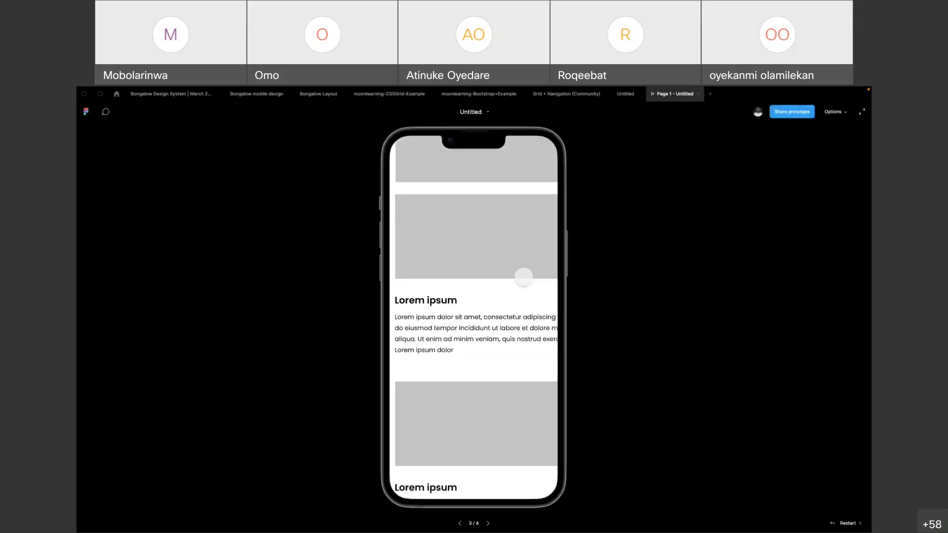
scroll(522, 275, down, 5)
mouse_move(528, 282)
mouse_down()
mouse_move(477, 285)
mouse_move(522, 296)
mouse_up()
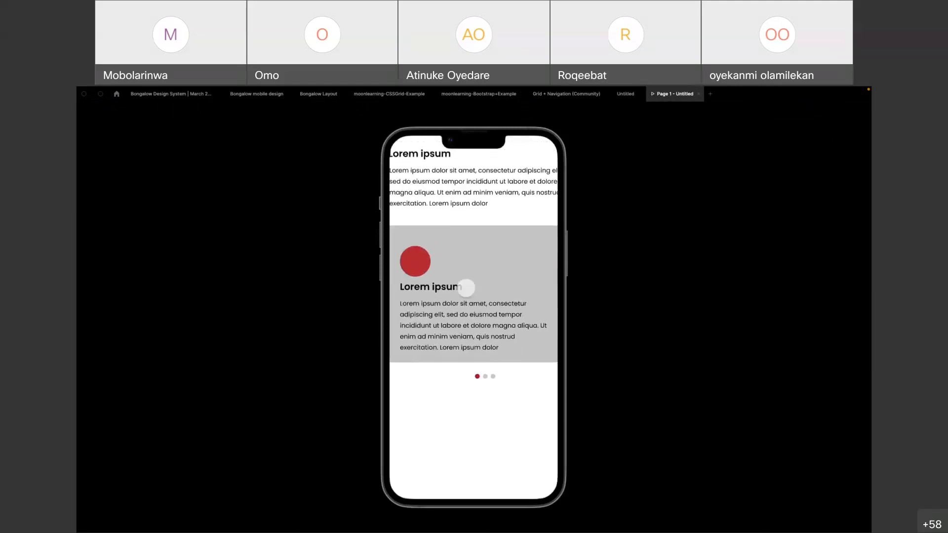
drag(466, 288, 494, 291)
Set the XS-Mobile frame's overflow scrolling to Vertical scrolling in the design file
click(626, 94)
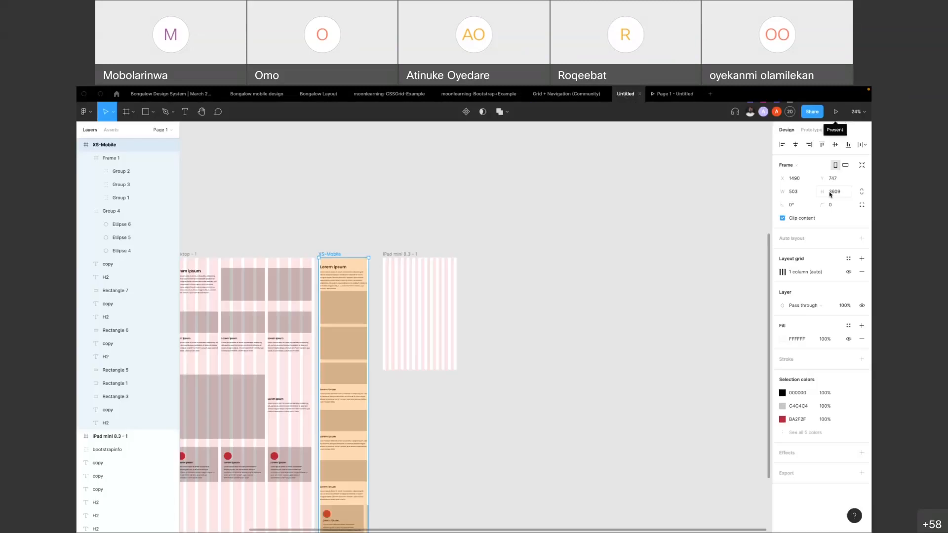
click(812, 130)
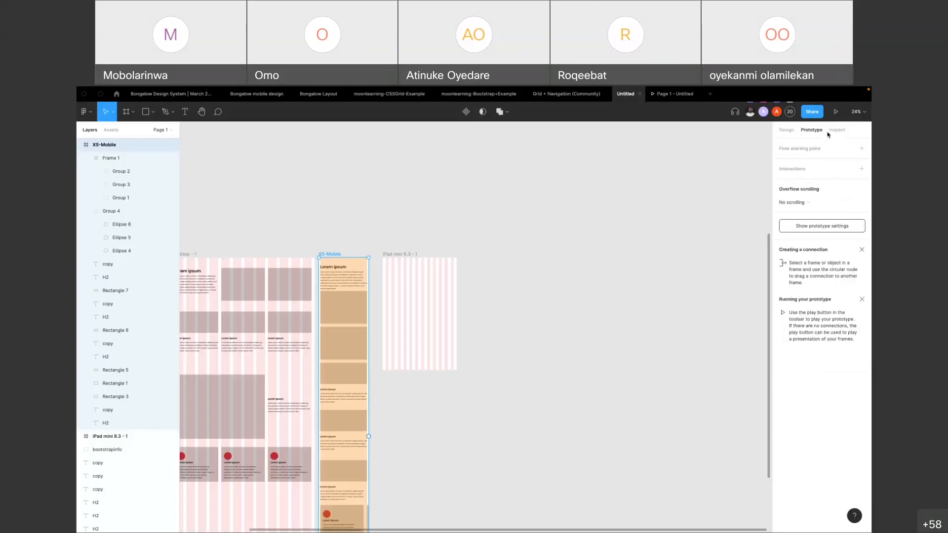
click(810, 202)
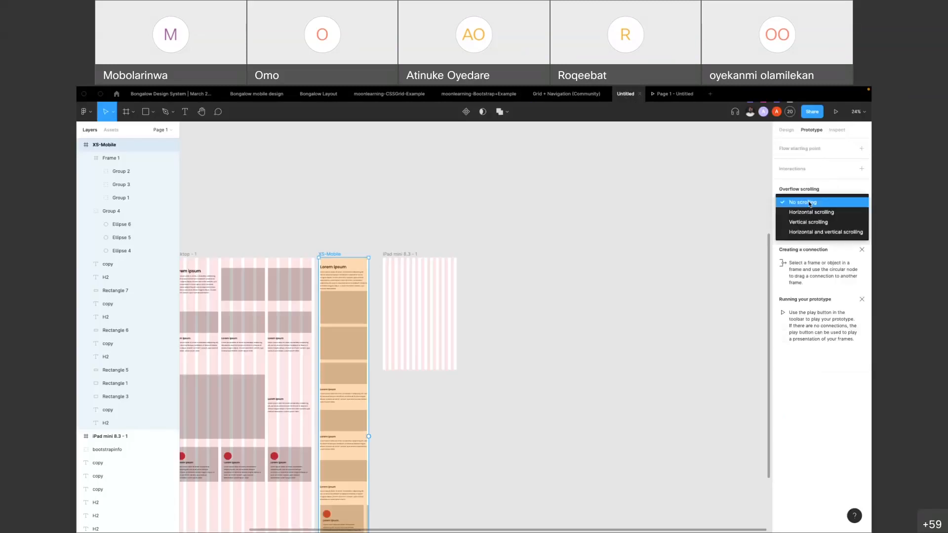
click(808, 222)
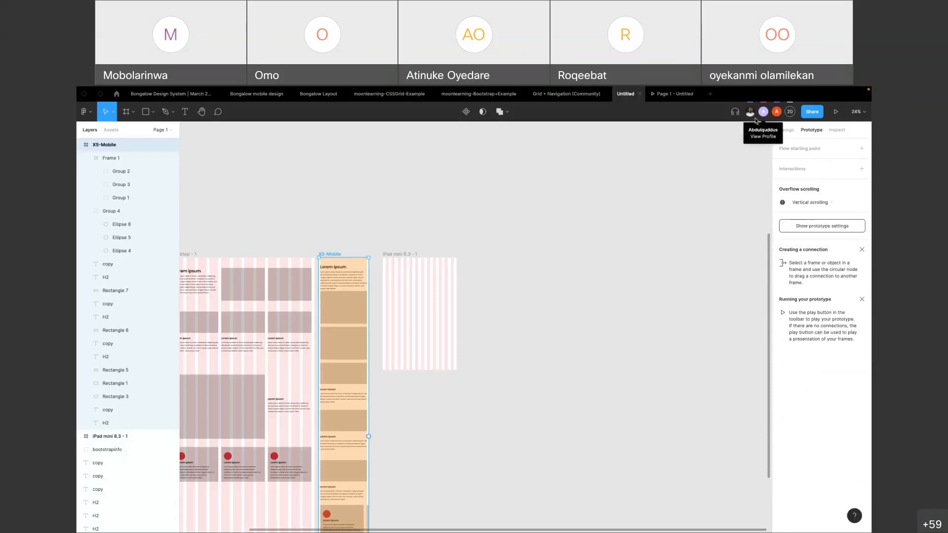
Check in the prototype preview how the XS-Mobile page scrolls and how its cards respond to a sideways swipe
click(670, 96)
scroll(498, 289, down, 10)
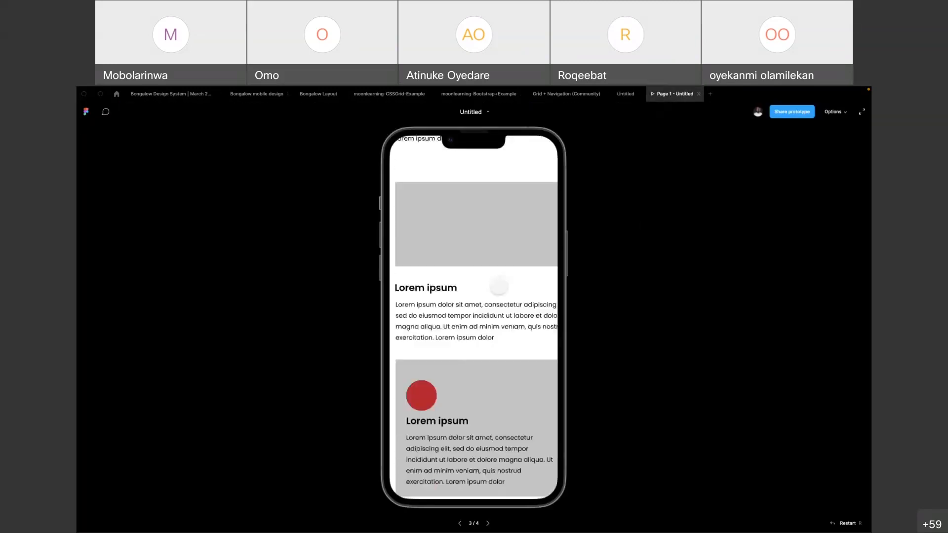
scroll(499, 287, up, 5)
scroll(539, 260, right, 2)
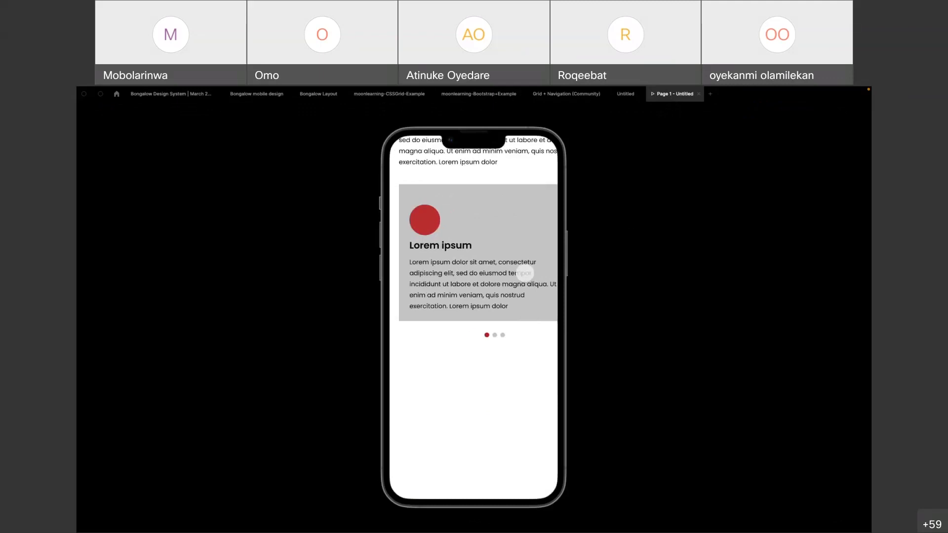
scroll(492, 254, down, 2)
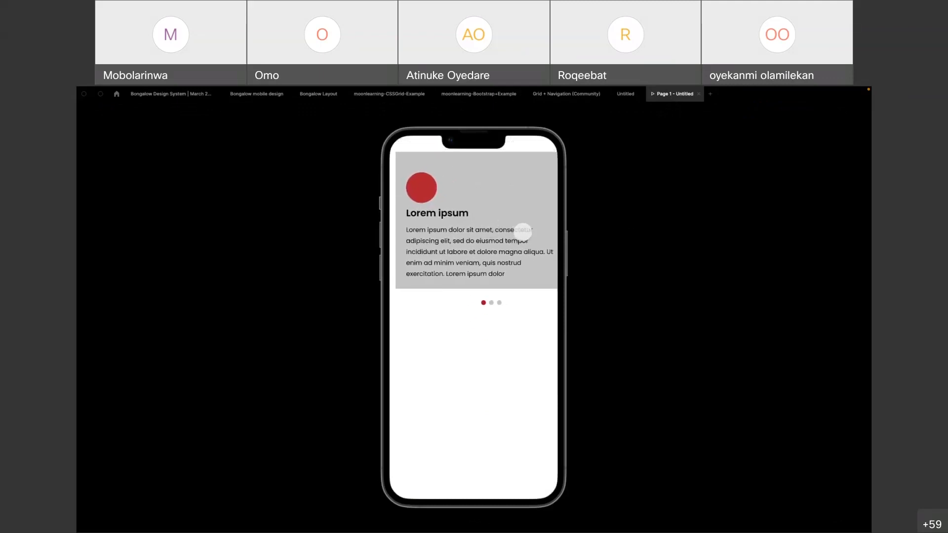
drag(527, 233, 440, 229)
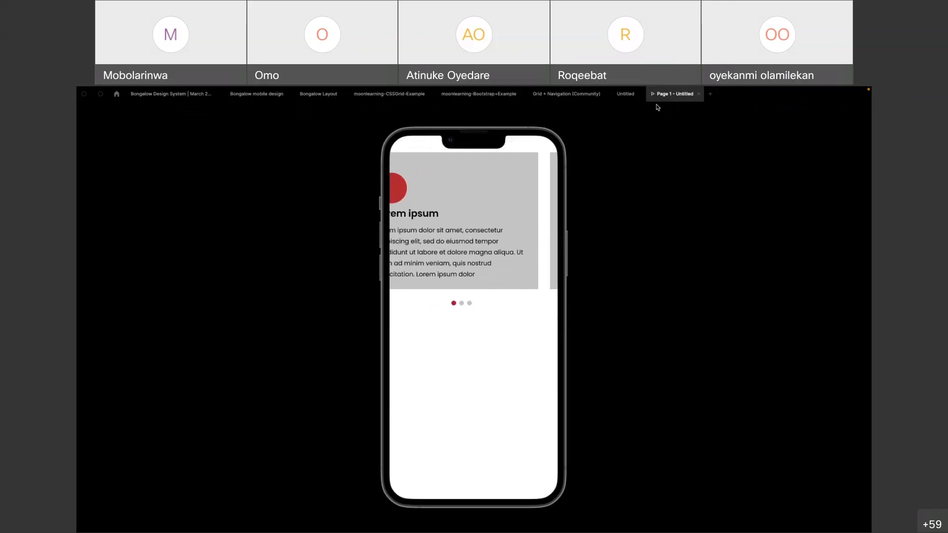
Turn on overflow scrolling for the frame that holds the three cards in XS-Mobile
click(624, 98)
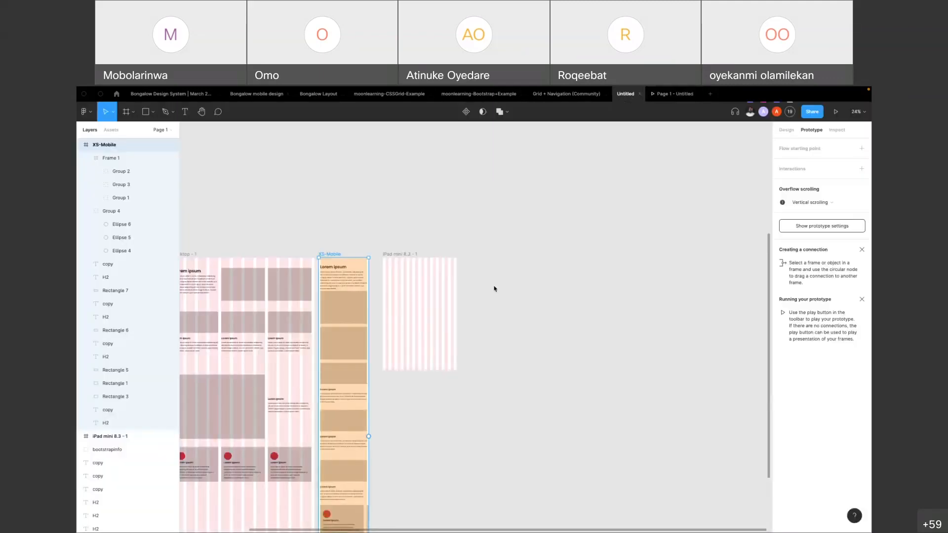
scroll(416, 408, down, 5)
click(417, 409)
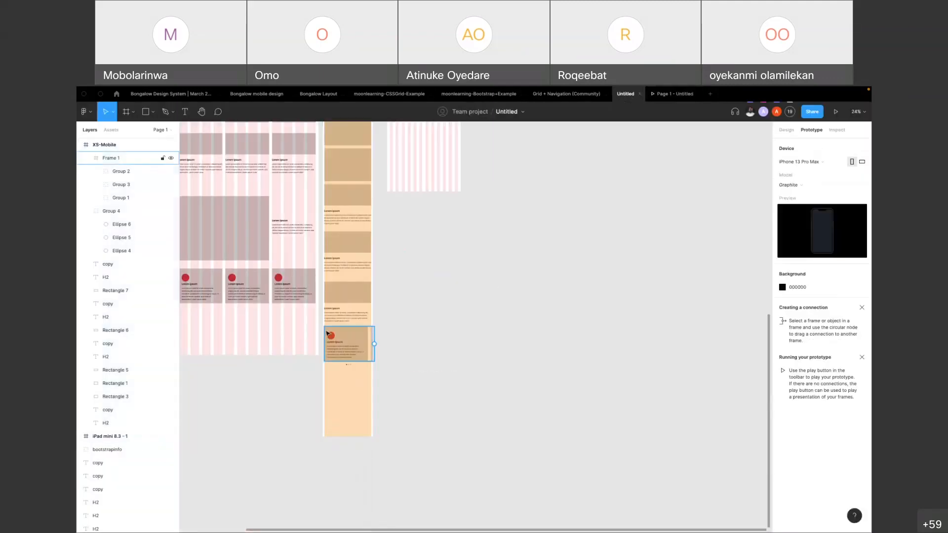
scroll(333, 336, up, 5)
scroll(333, 336, up, 3)
click(339, 342)
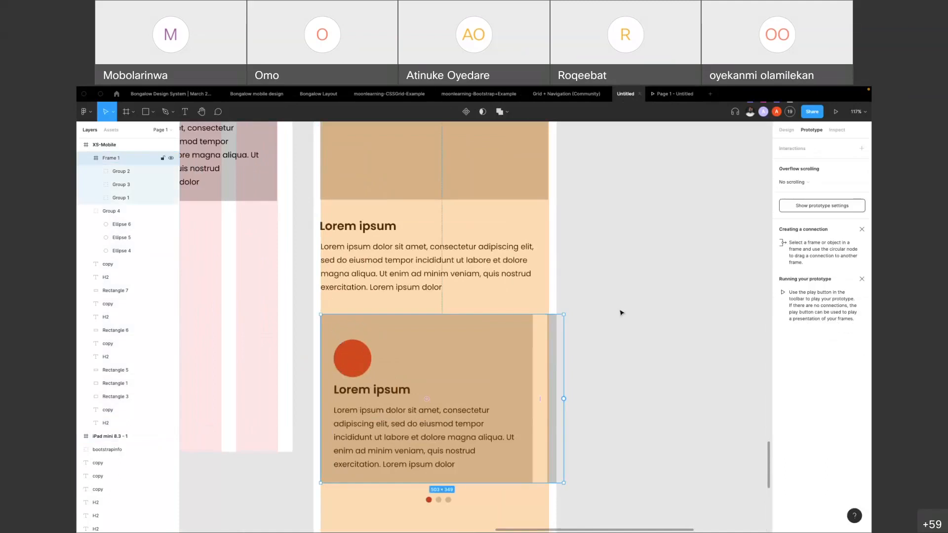
click(801, 182)
click(811, 202)
Test swiping the card row in the prototype preview and return to the design file
click(673, 94)
drag(361, 231, 539, 238)
click(626, 99)
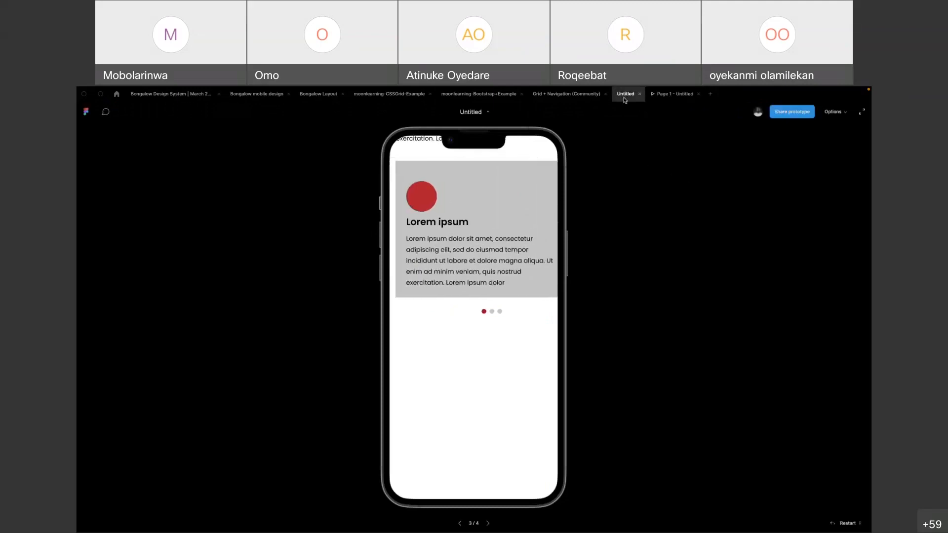
Set the XS-Mobile card frame's overflow scrolling to Horizontal and vertical scrolling after checking the prototype preview
click(673, 93)
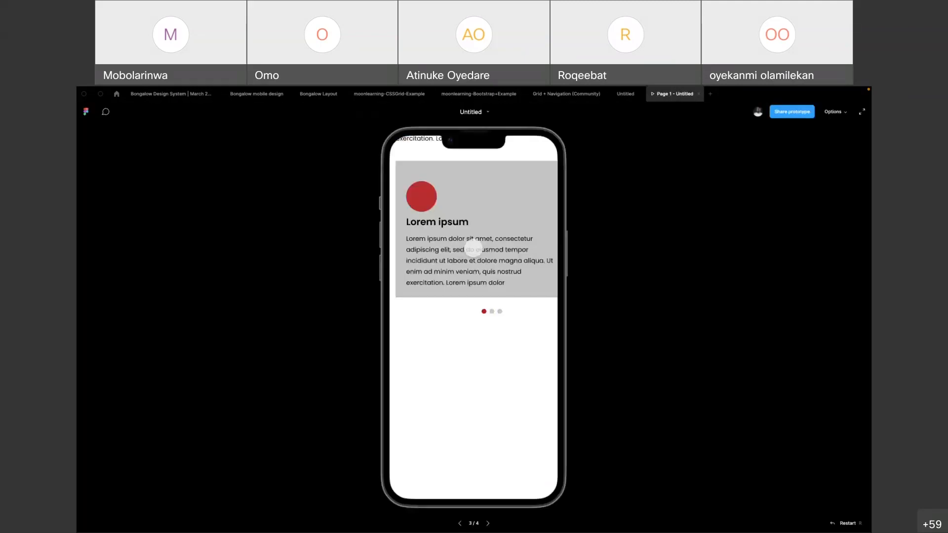
click(623, 94)
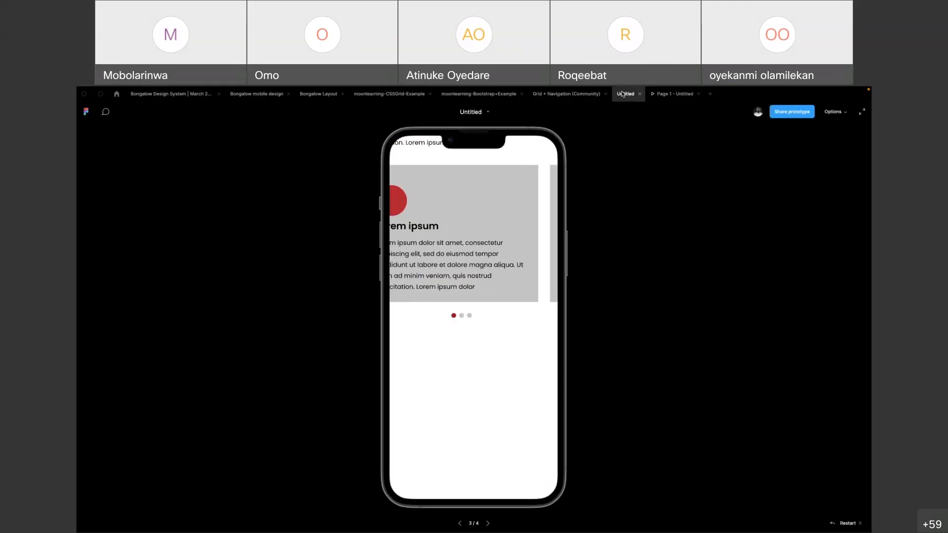
click(819, 183)
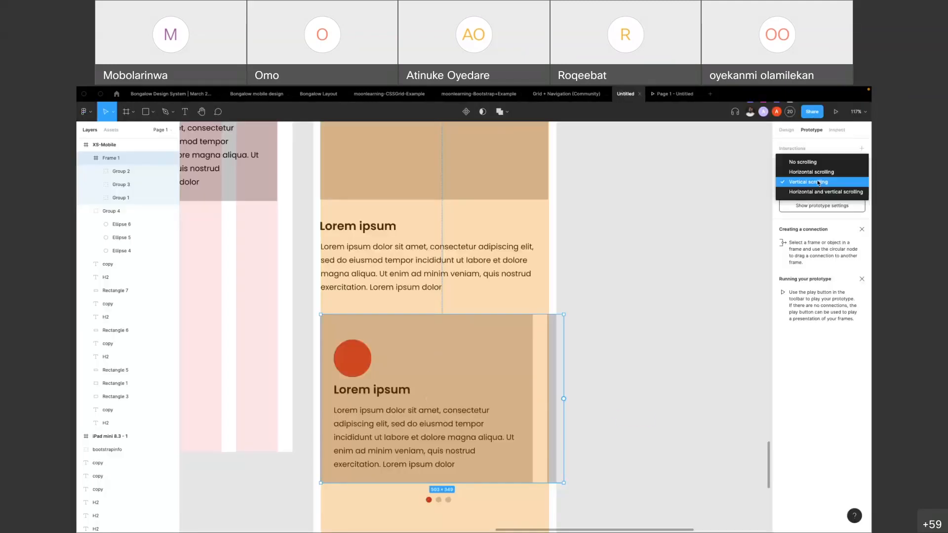
click(823, 192)
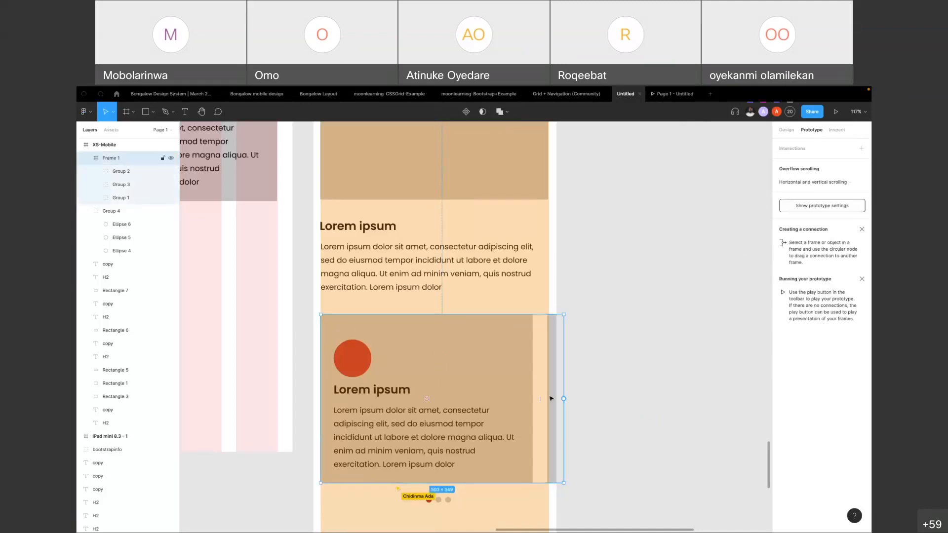
Widen the frame holding the three XS-Mobile cards to about 1220 px, beyond the mobile frame's edge
click(788, 130)
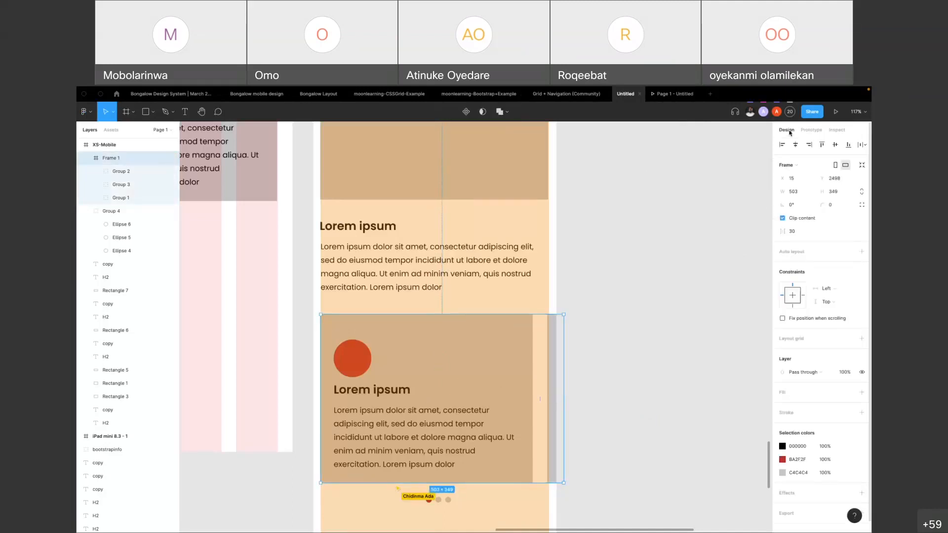
click(783, 218)
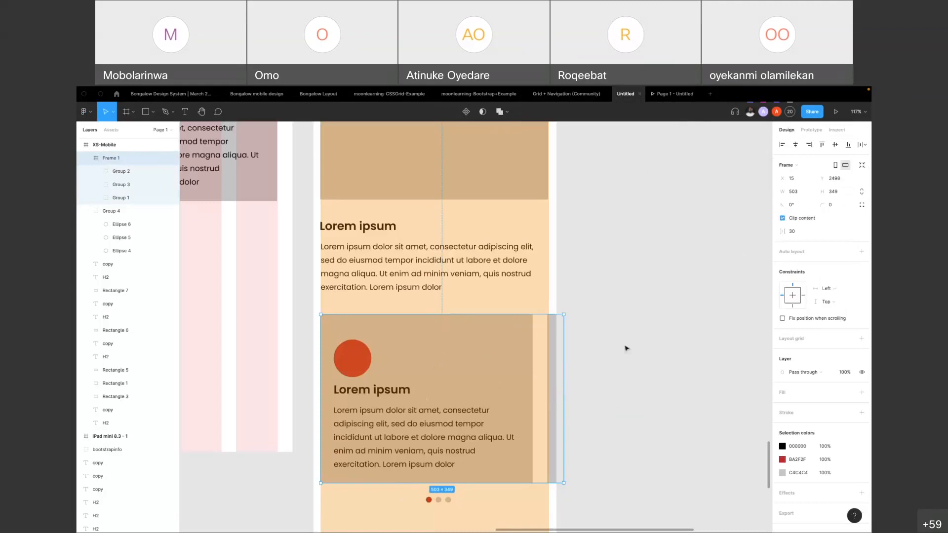
scroll(452, 382, down, 1)
drag(562, 384, 650, 392)
Test swiping the widened card row sideways in the prototype preview and return to the design file
click(674, 93)
drag(498, 226, 422, 226)
drag(520, 233, 328, 231)
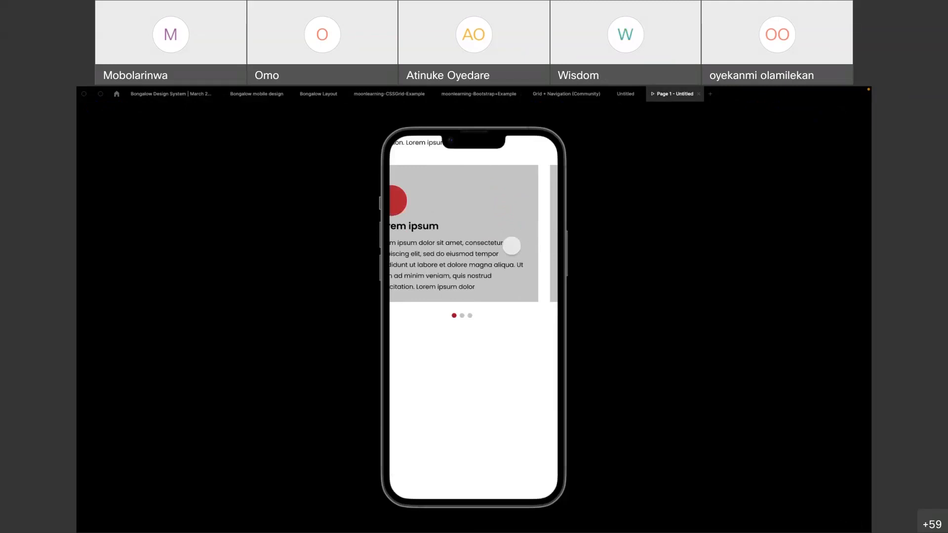
click(624, 98)
Compare the three cards in the Desktop frame with the XS-Mobile card frame and its pagination dots
scroll(368, 286, down, 6)
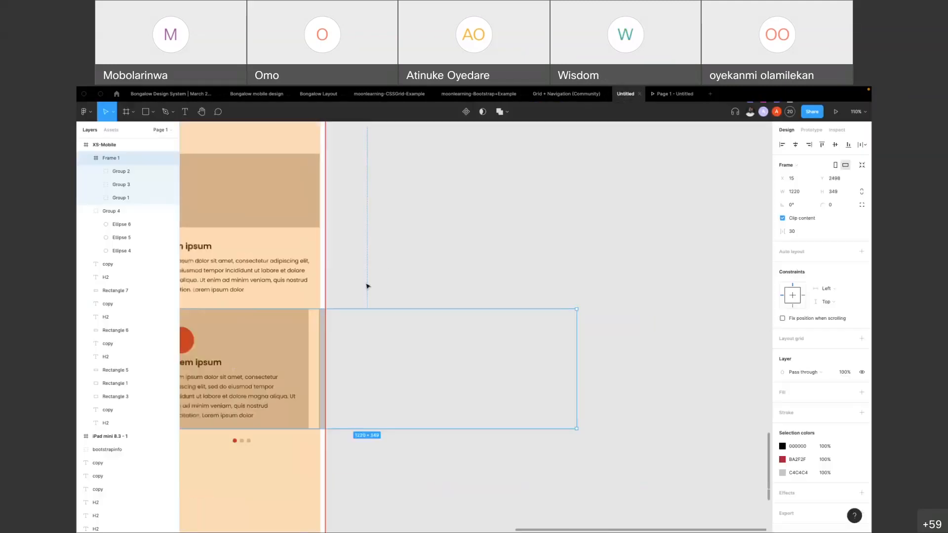
scroll(483, 284, left, 2)
click(542, 268)
scroll(354, 357, left, 3)
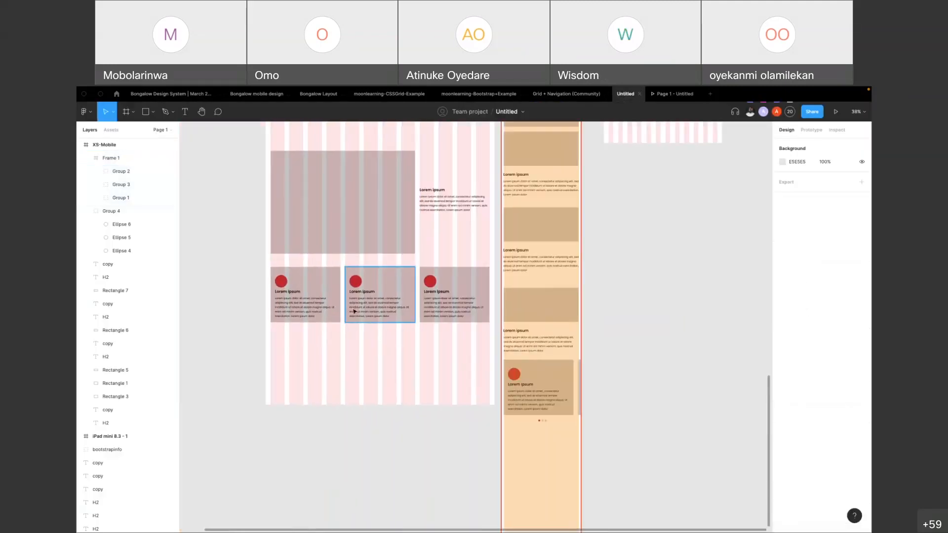
click(314, 295)
click(539, 388)
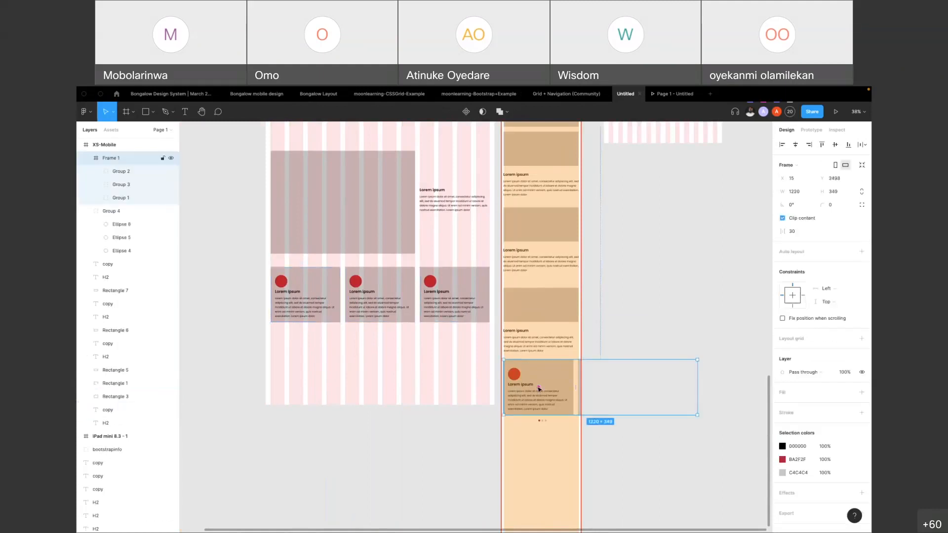
scroll(570, 399, up, 5)
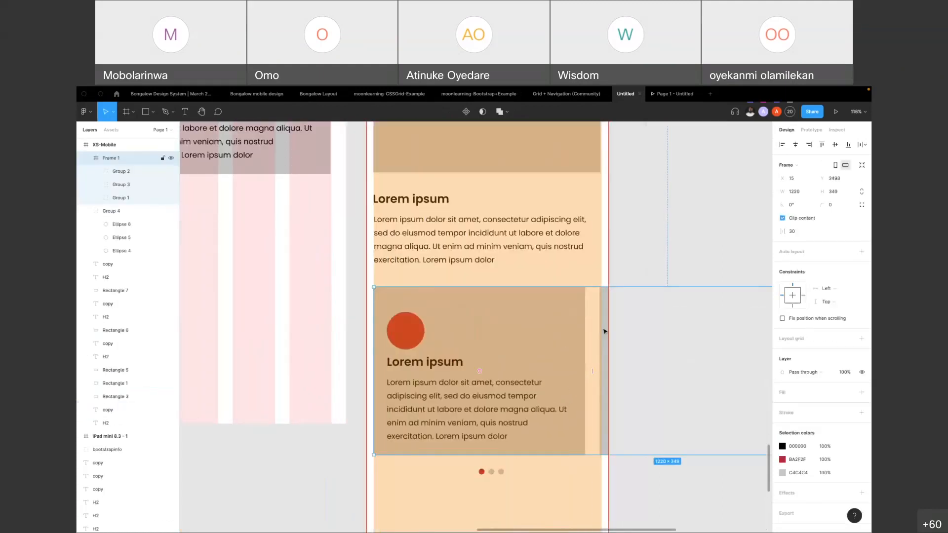
click(494, 475)
click(495, 474)
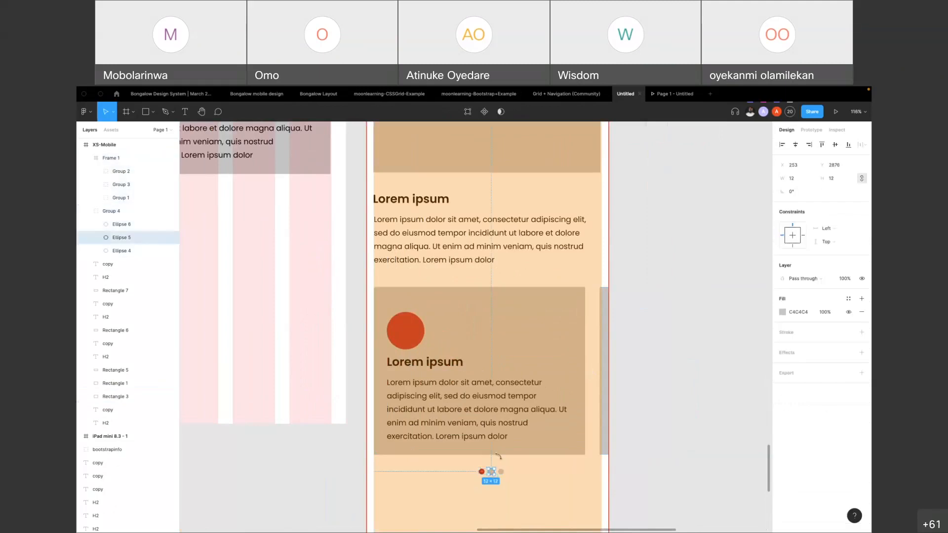
click(647, 238)
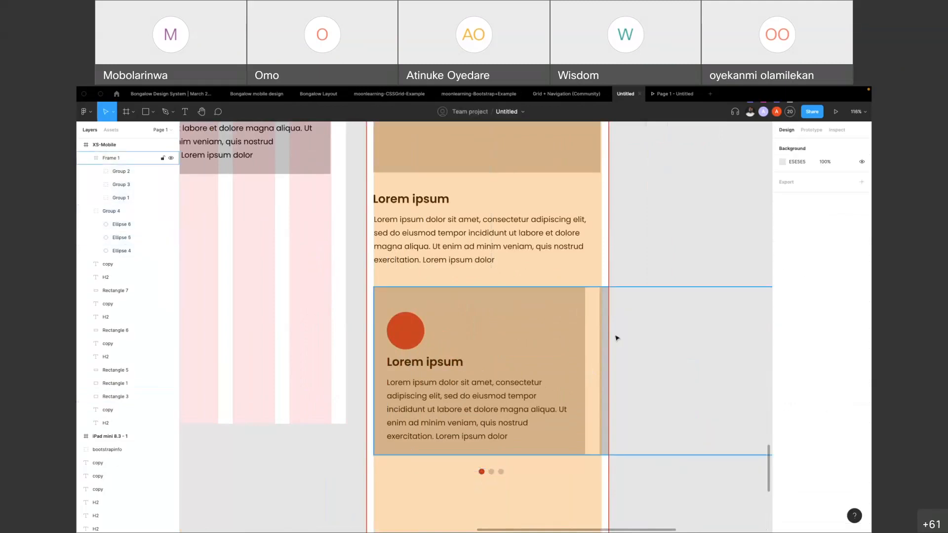
Slide the first two XS-Mobile cards together to the left inside their frame so the second card fills the mobile width
click(607, 318)
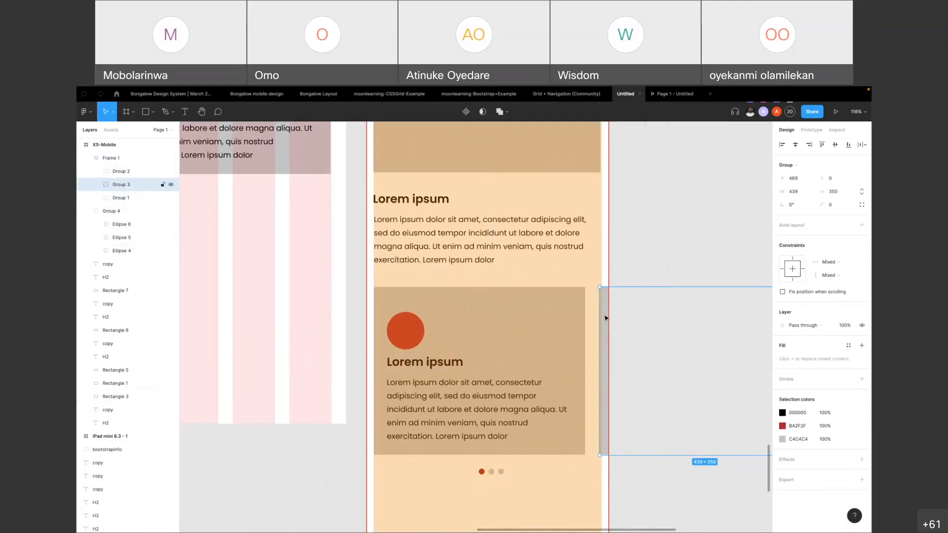
scroll(534, 317, down, 5)
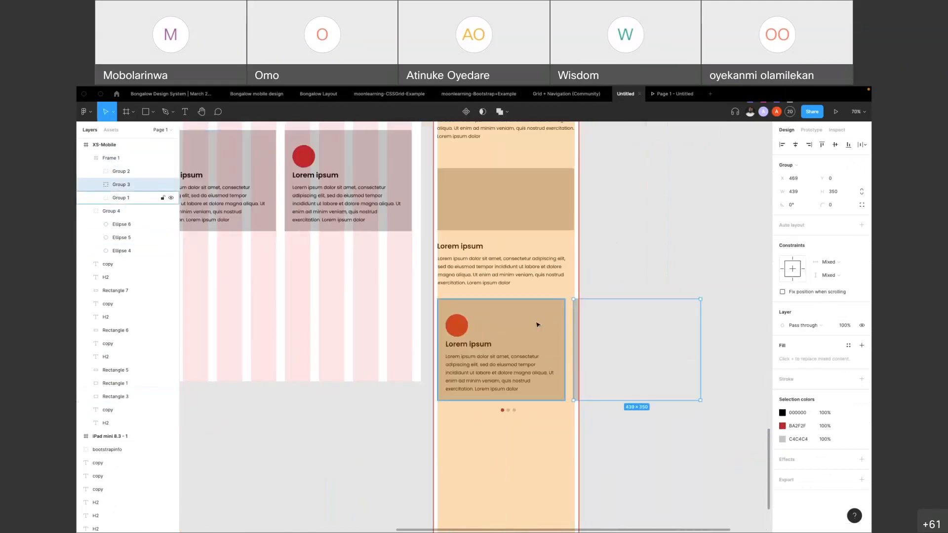
click(559, 329)
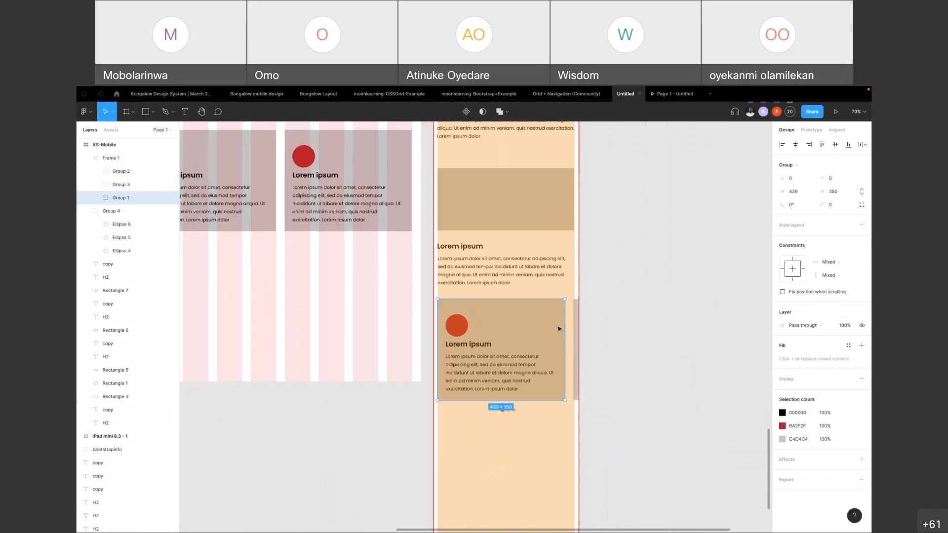
shift+click(577, 328)
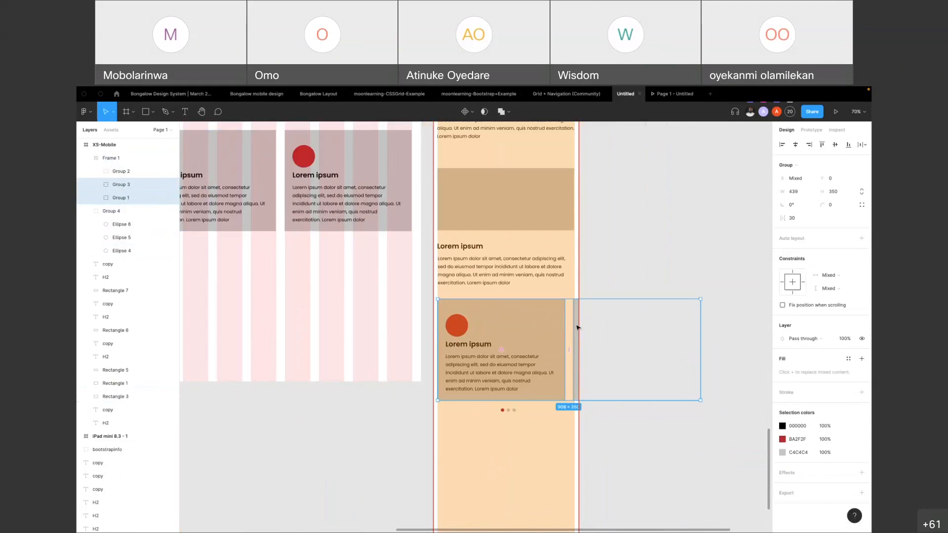
drag(577, 327, 444, 323)
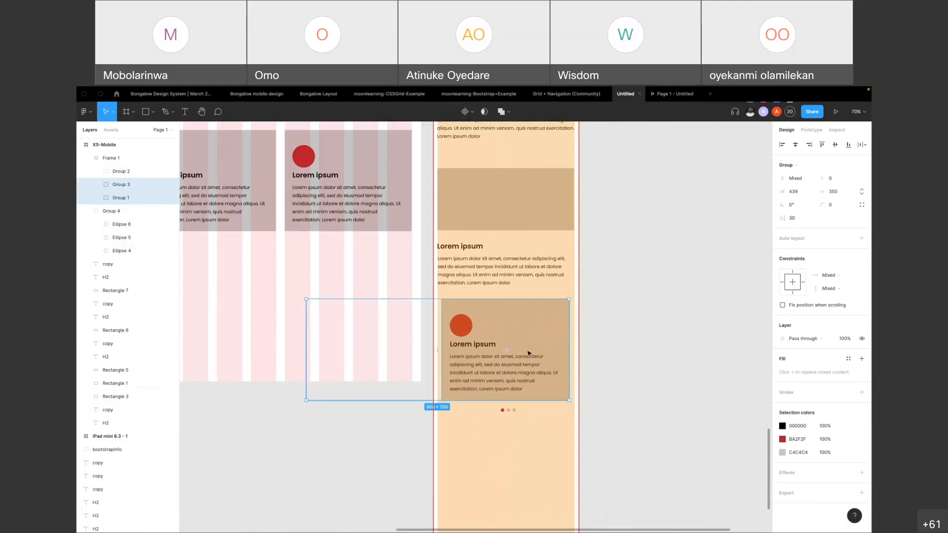
Examine how the image blocks, text and cards in the Desktop layout carry over to the XS-Mobile layout
scroll(417, 354, up, 2)
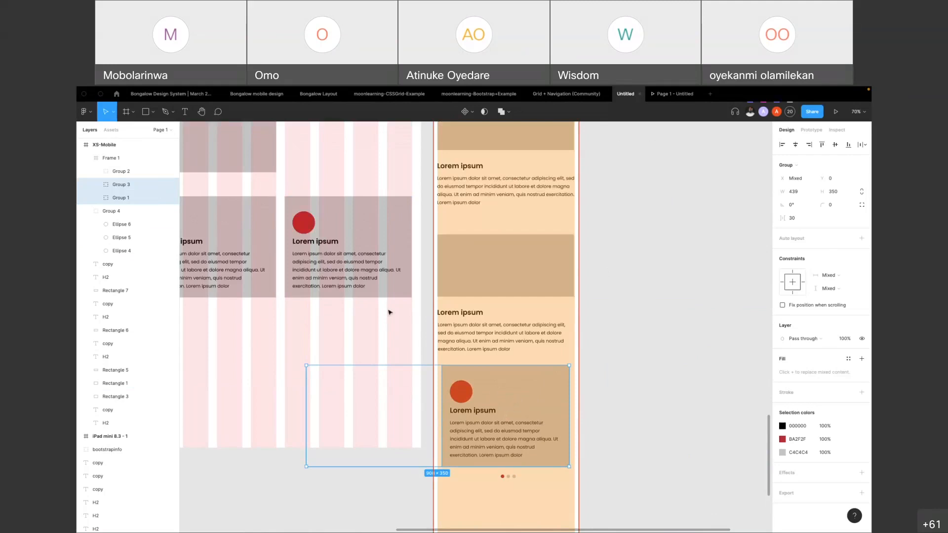
scroll(390, 312, down, 5)
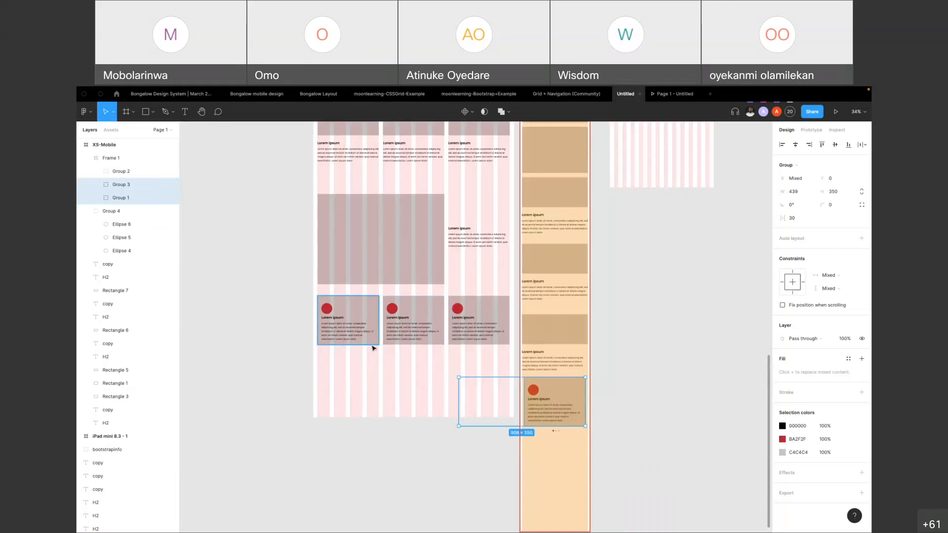
scroll(374, 348, up, 3)
click(388, 192)
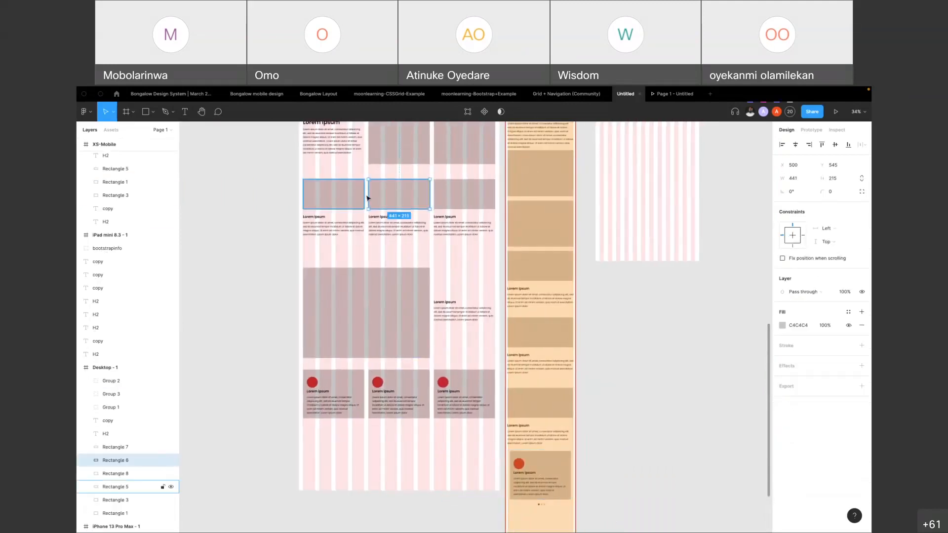
scroll(430, 208, up, 5)
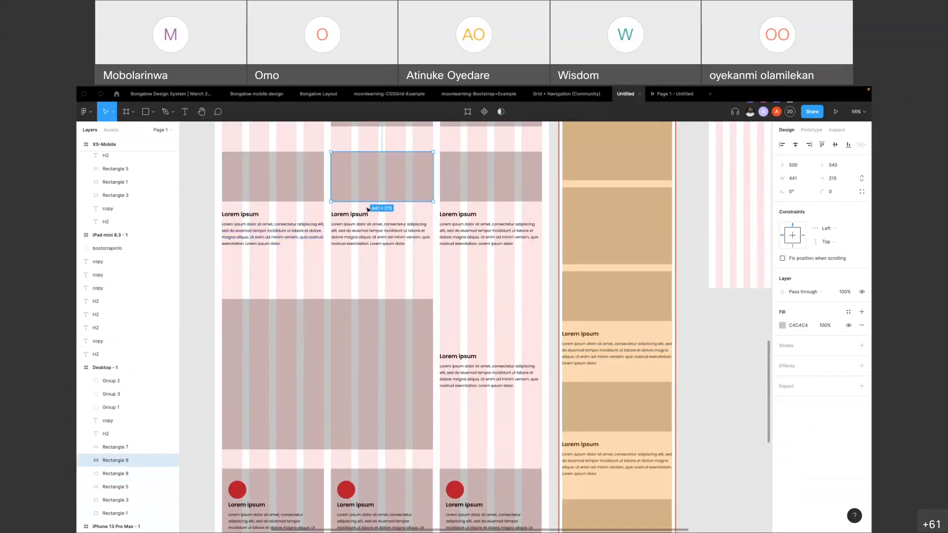
scroll(368, 210, down, 4)
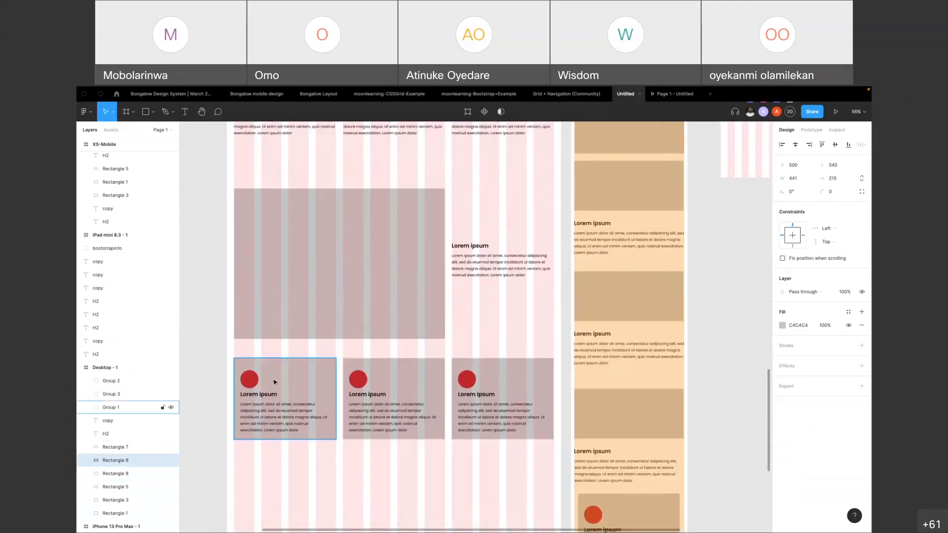
scroll(276, 381, up, 3)
scroll(292, 378, down, 2)
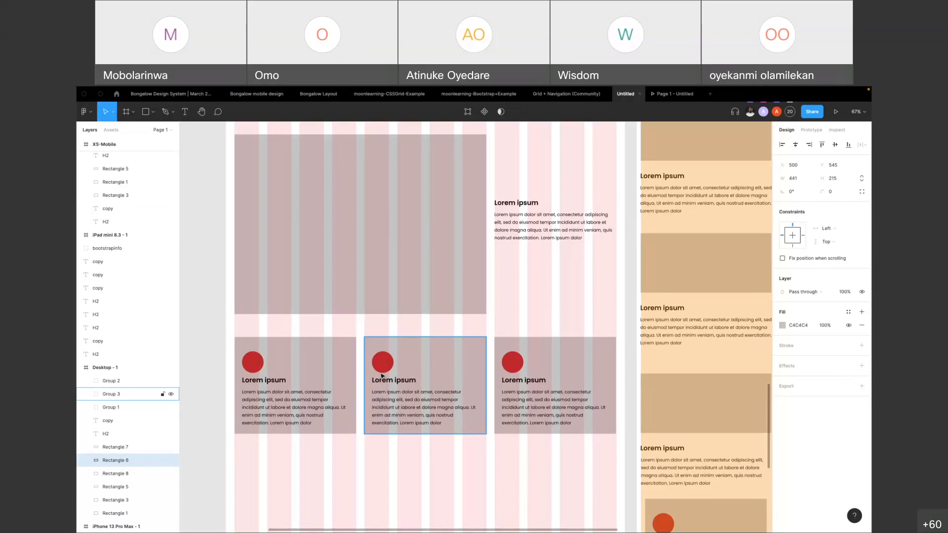
scroll(427, 356, down, 5)
scroll(430, 358, right, 5)
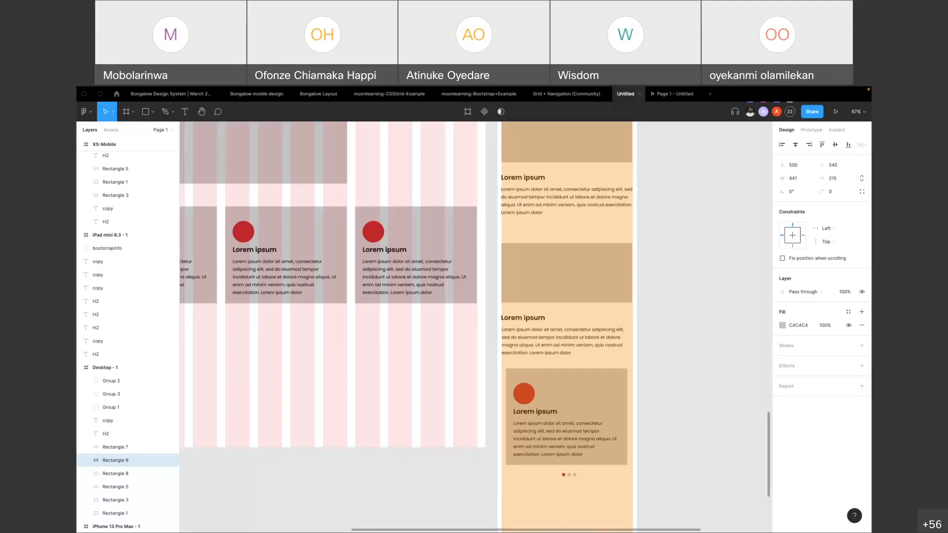
Review the Desktop, XS-Mobile and iPad mini frames side by side, inspecting the iPad mini and Desktop frame settings
scroll(309, 321, up, 5)
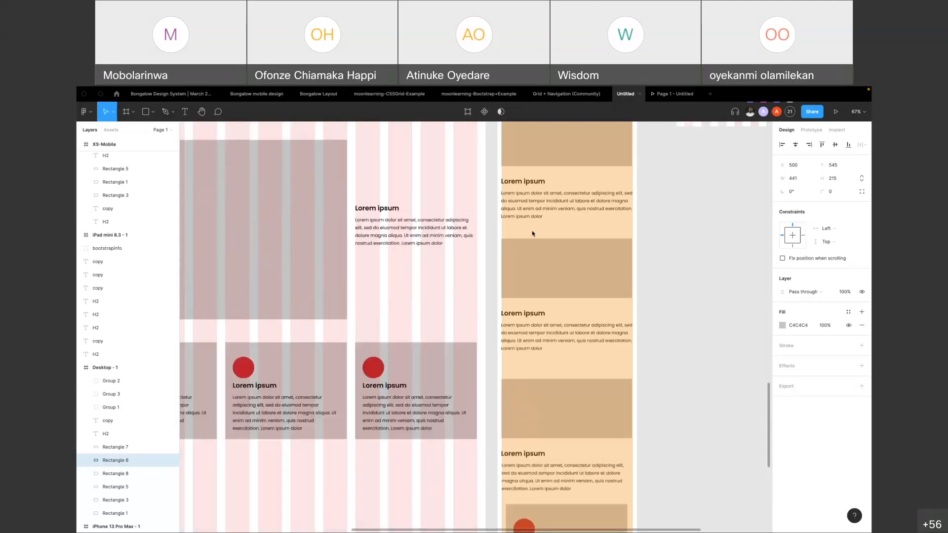
scroll(552, 234, up, 2)
scroll(703, 233, down, 5)
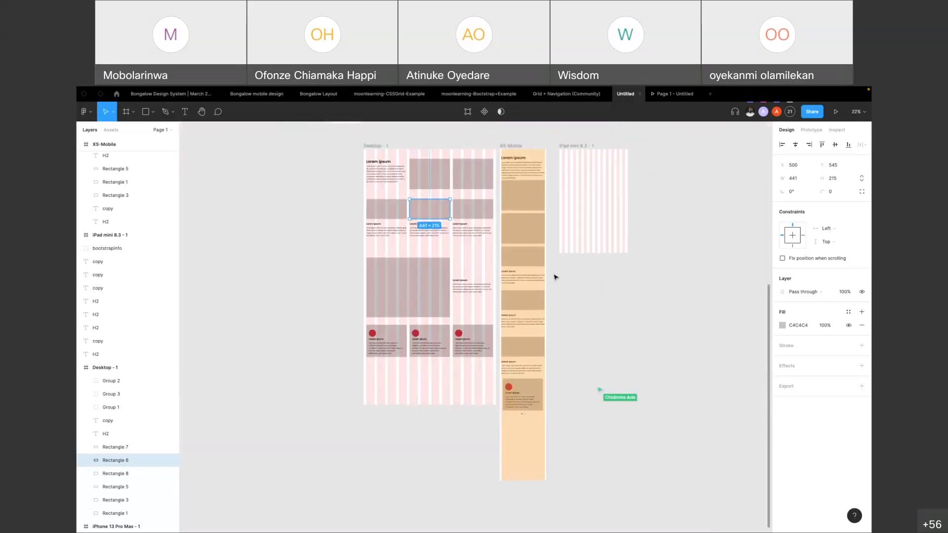
click(678, 214)
click(563, 161)
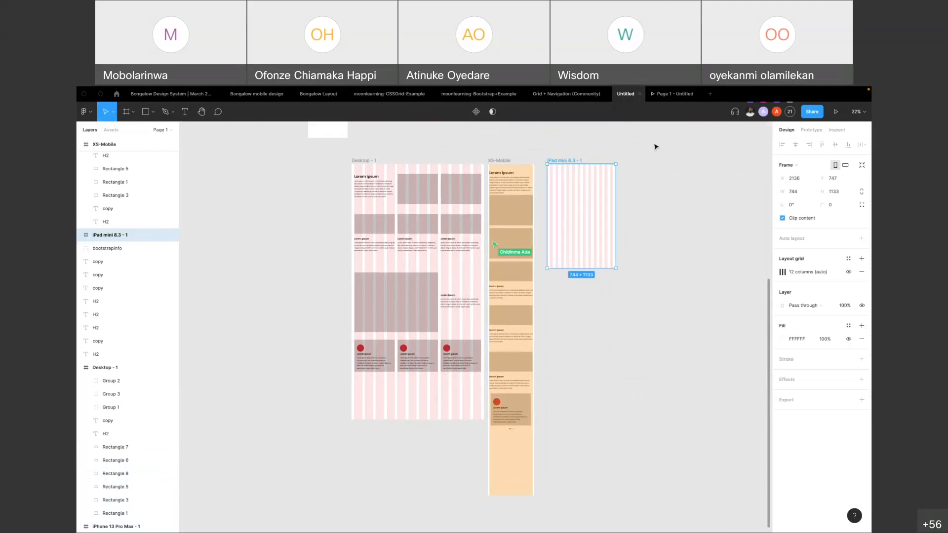
click(653, 217)
scroll(631, 256, up, 2)
scroll(631, 256, right, 2)
click(342, 189)
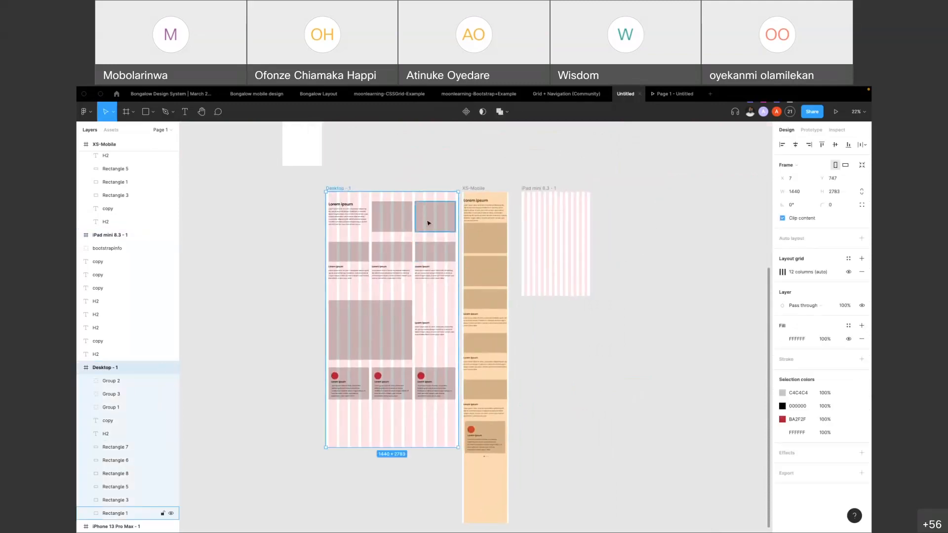
Add a new 1440 × 1024 Desktop preset frame and align it with the other frames, beside the iPad mini frame
click(132, 112)
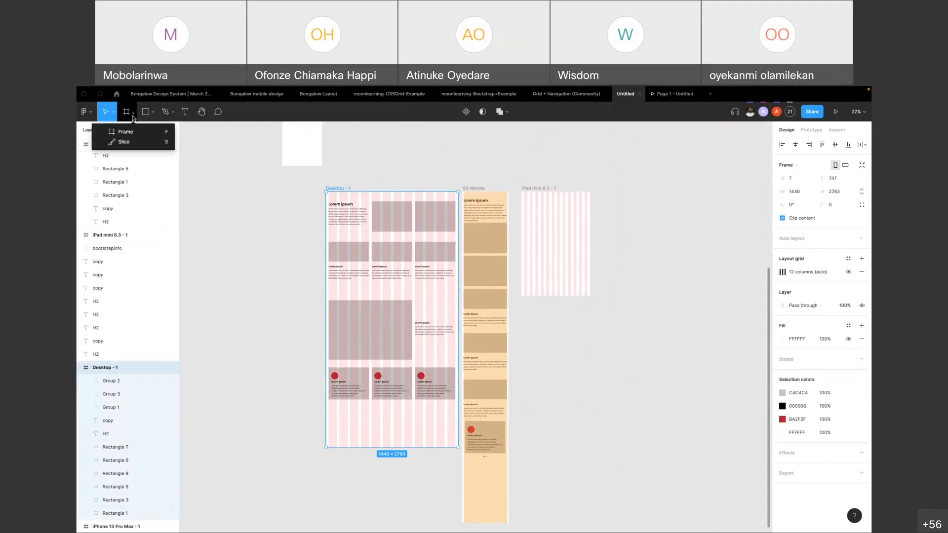
click(109, 130)
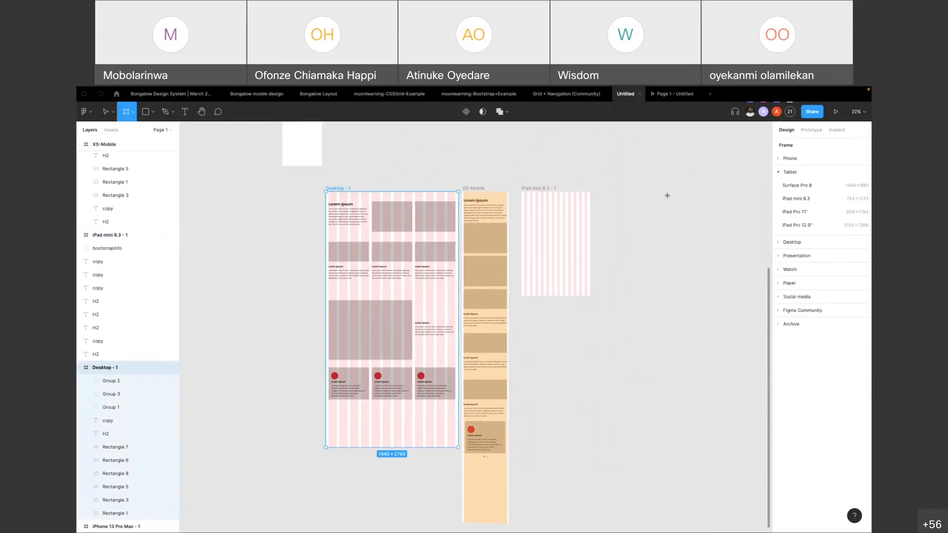
click(792, 242)
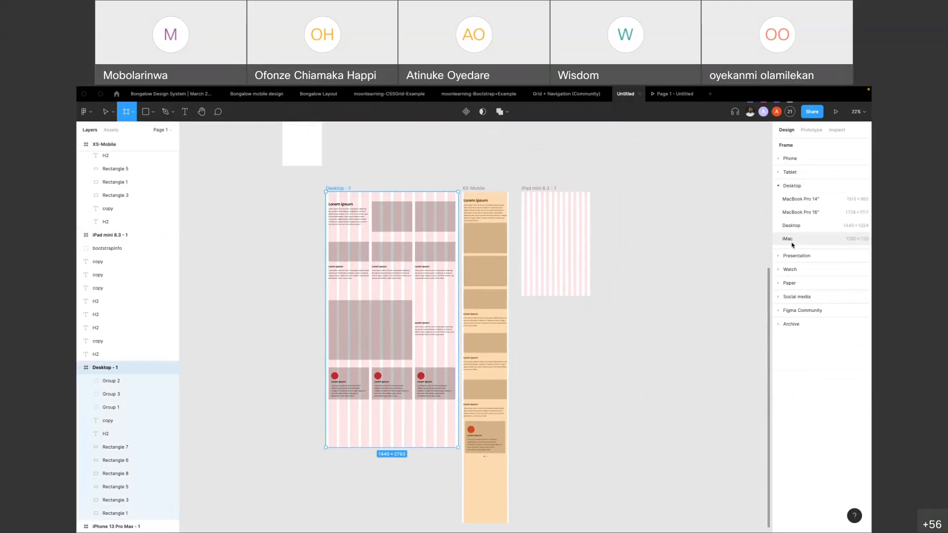
click(817, 225)
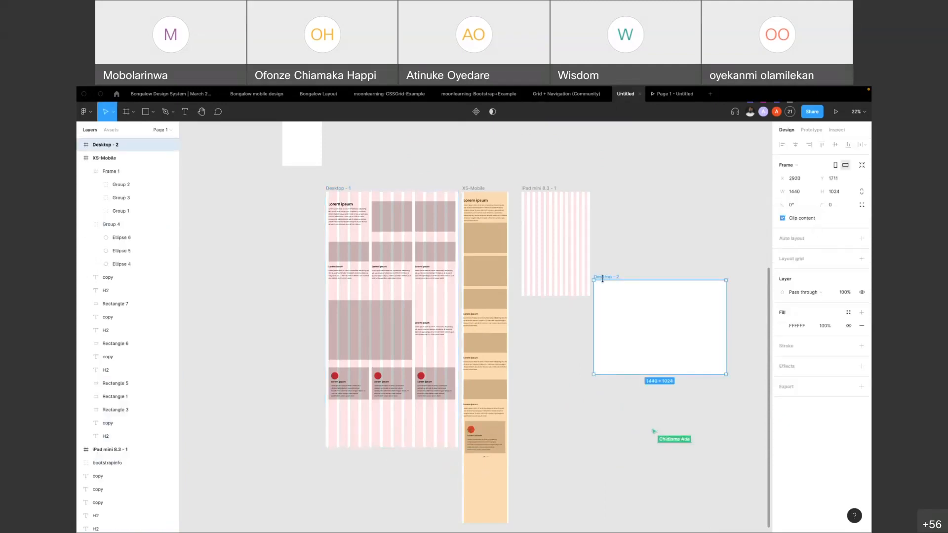
drag(602, 278, 615, 191)
Add a layout grid to the new 1440 × 1024 Desktop frame
scroll(675, 199, up, 5)
key(shift+2)
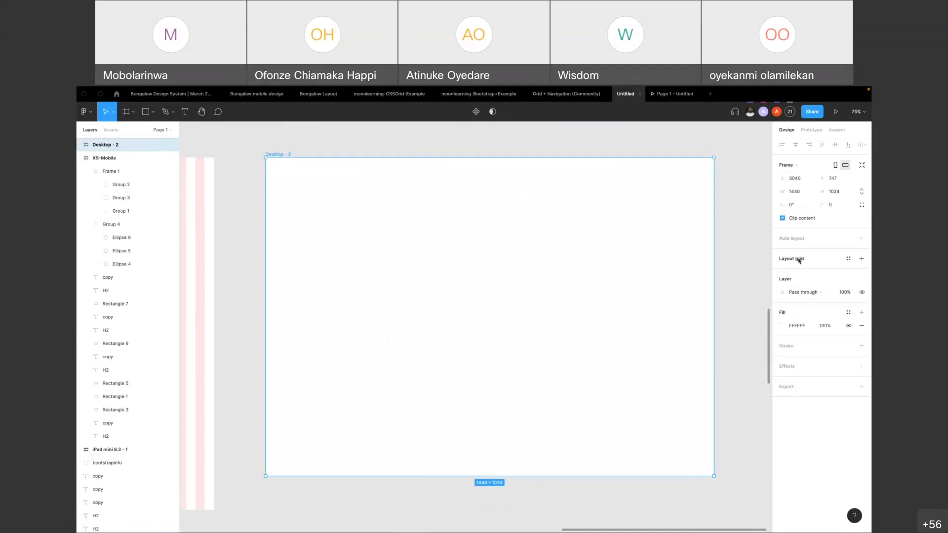
click(862, 258)
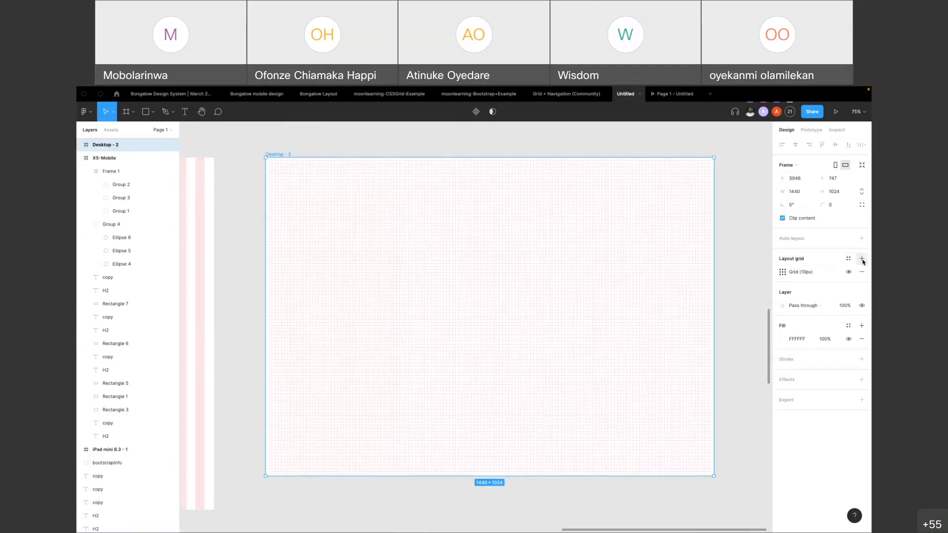
Change the new Desktop frame's layout grid type to Columns
click(784, 272)
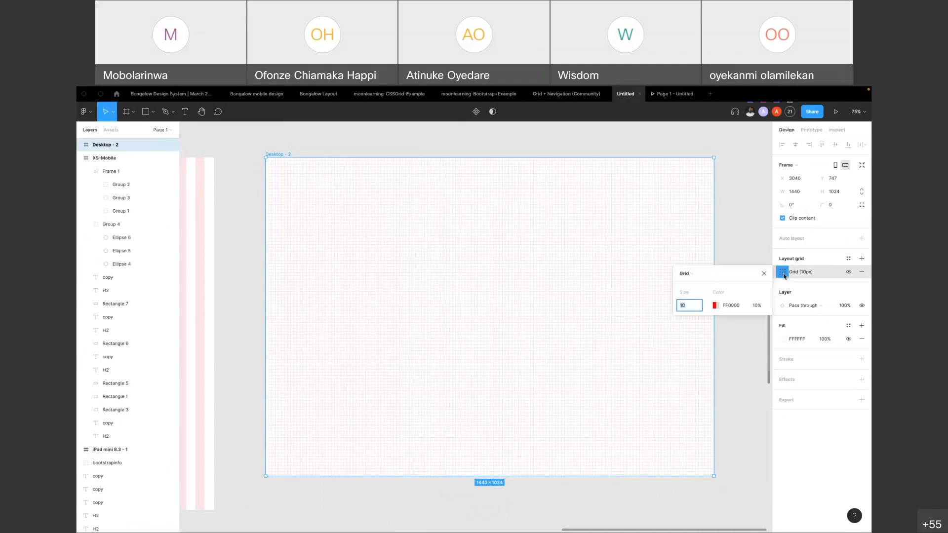
click(709, 276)
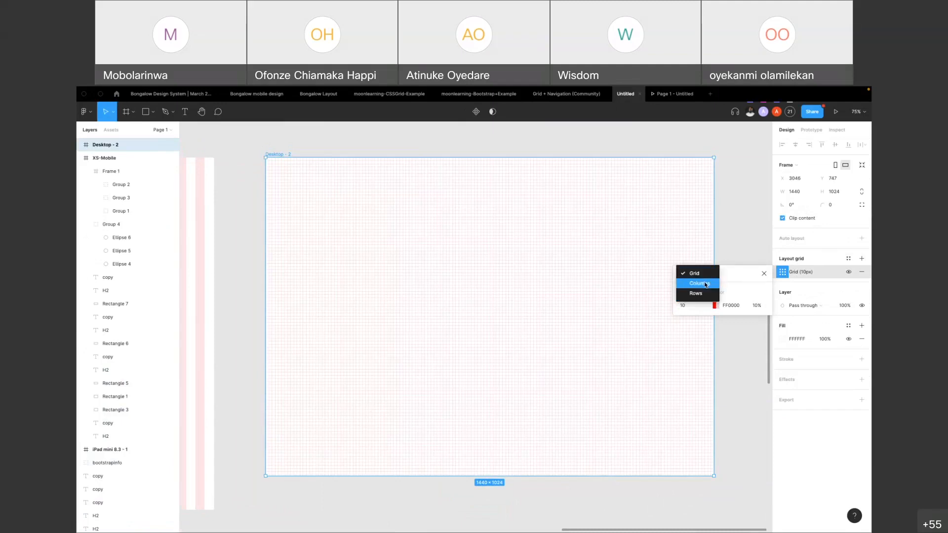
click(707, 284)
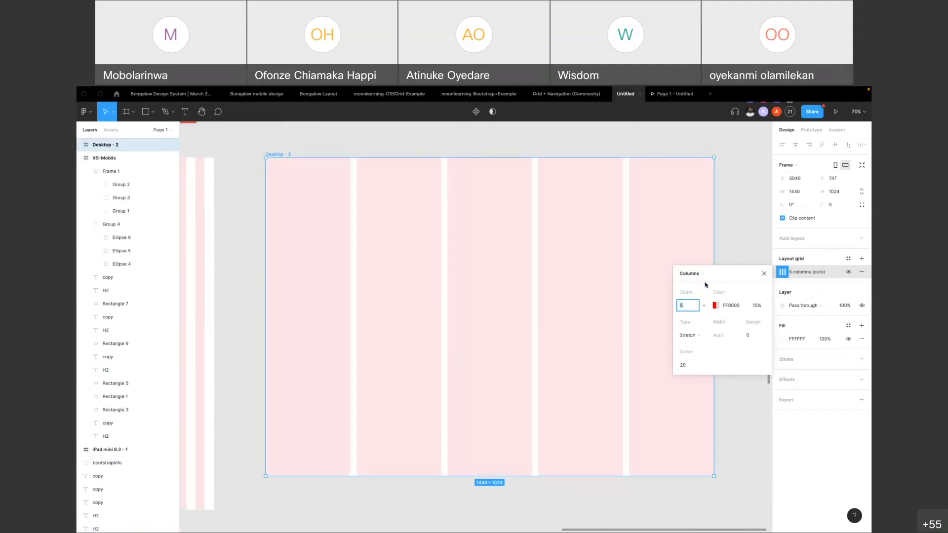
Move the Bootstrap grid reference table with its link to the space directly above the new Desktop frame
scroll(513, 286, down, 10)
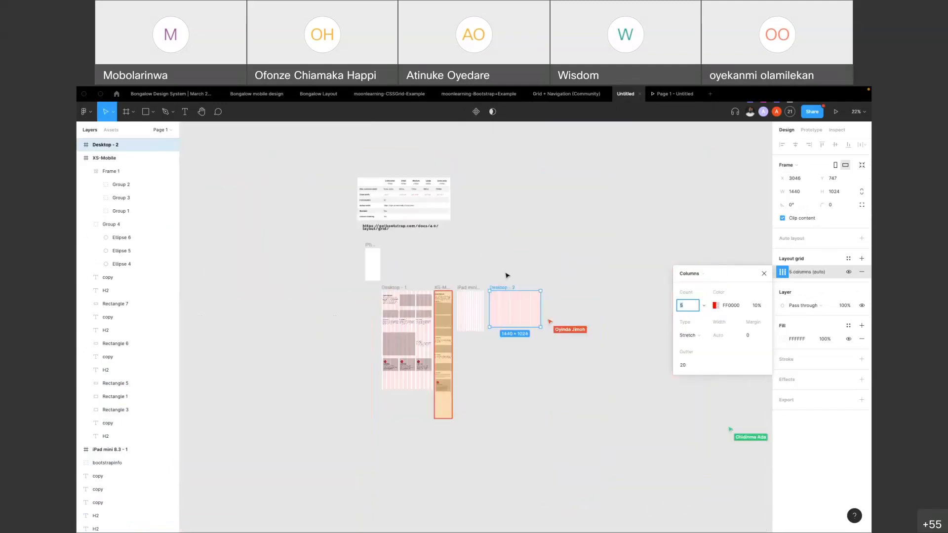
drag(428, 221, 543, 247)
scroll(544, 247, up, 5)
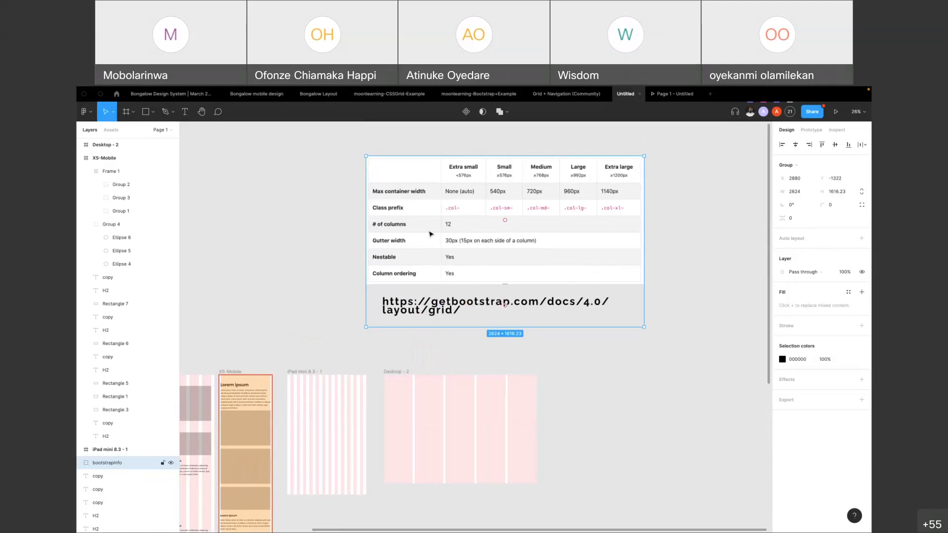
Set the column count of the new Desktop frame's layout grid to 12
click(398, 372)
click(783, 272)
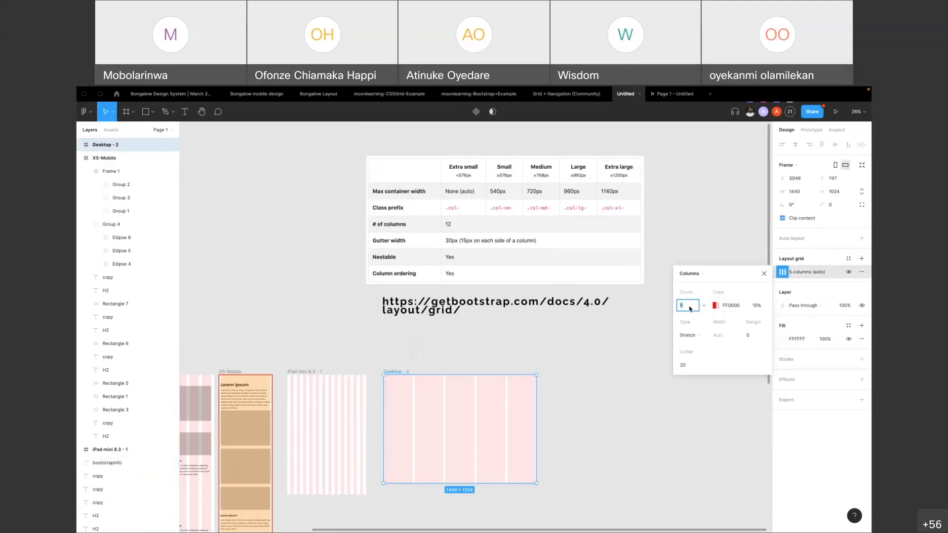
text(12)
key(Return)
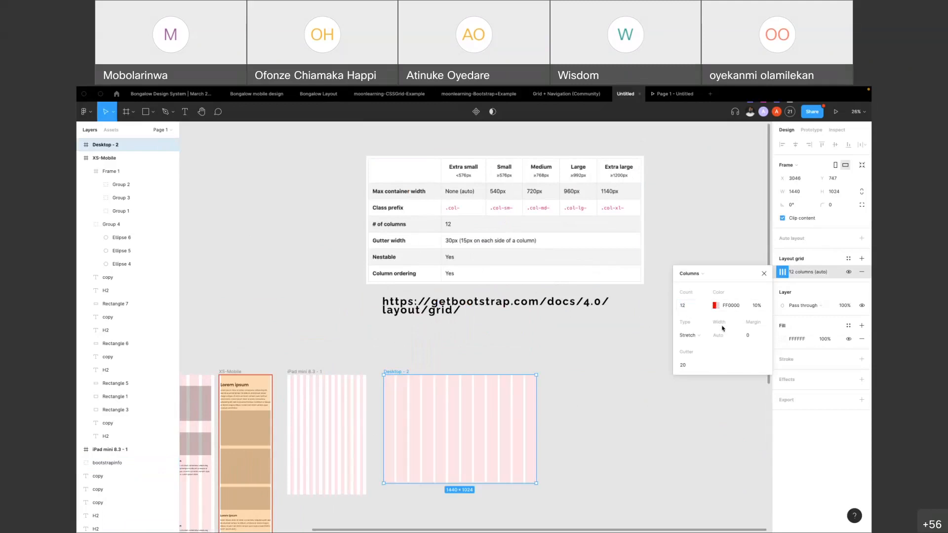
Set both the gutter and the margin of the 12-column grid to 30
click(689, 368)
text(3)
key(Return)
click(755, 337)
text(30)
key(Return)
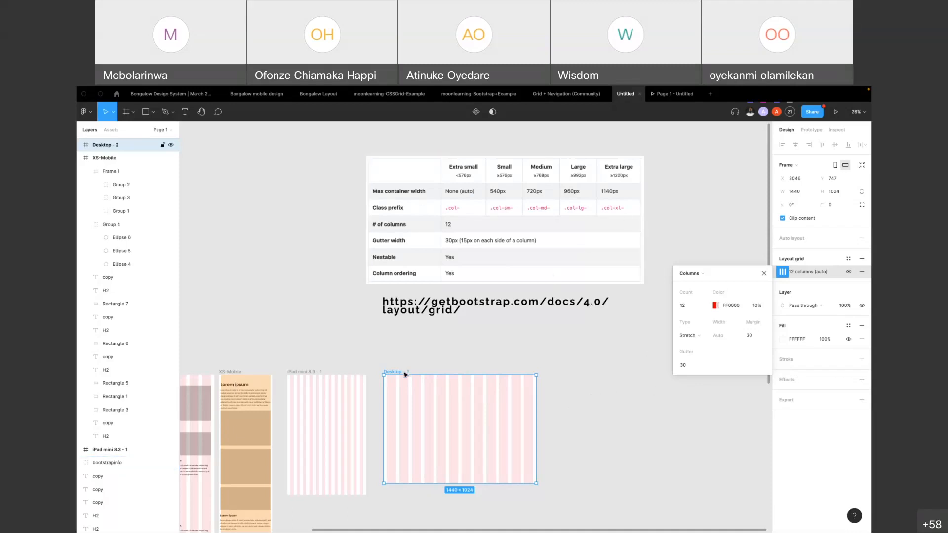
Set the 12-column grid's margin to 150 and close the grid settings
click(754, 339)
text(150)
key(Return)
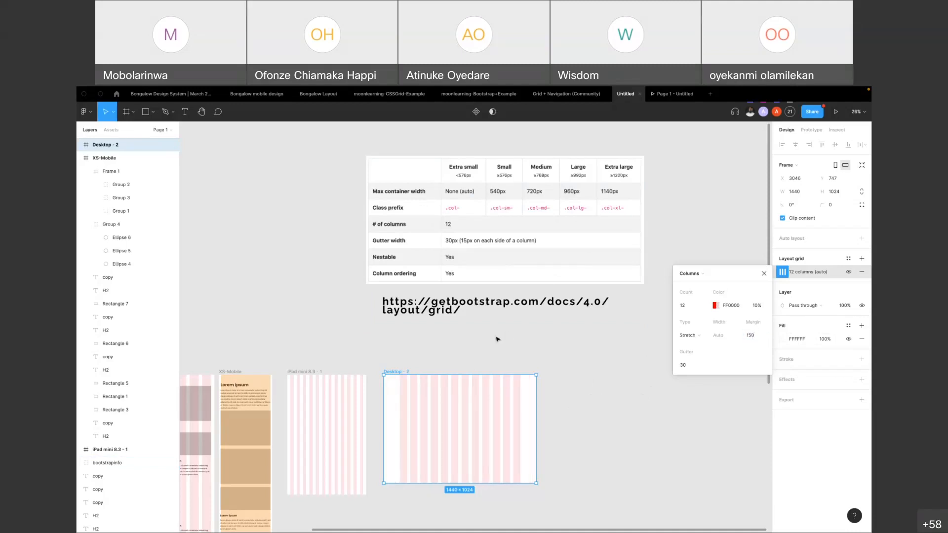
click(457, 356)
Draw a 1140 × 175 rectangle spanning all twelve columns of the new Desktop frame to check the container width
click(392, 372)
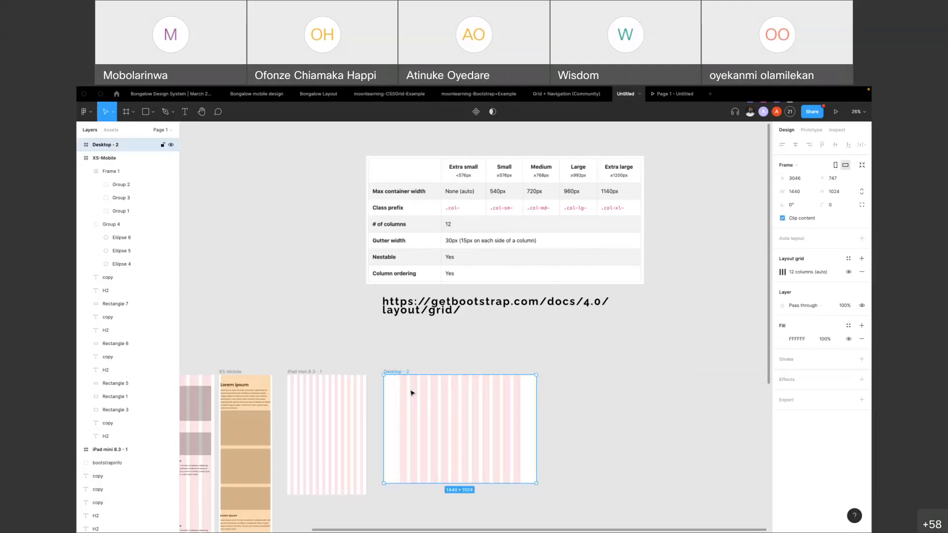
scroll(411, 391, up, 2)
scroll(406, 393, up, 2)
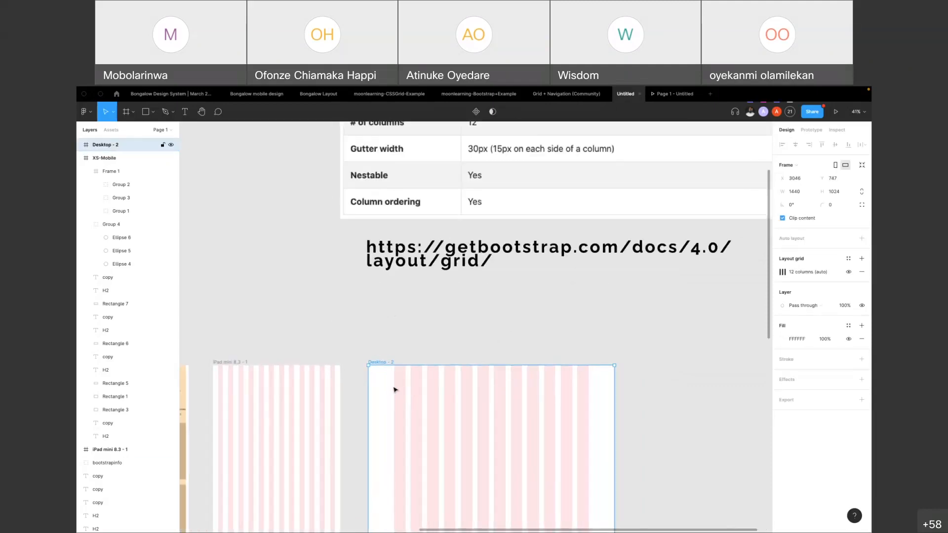
scroll(432, 402, up, 5)
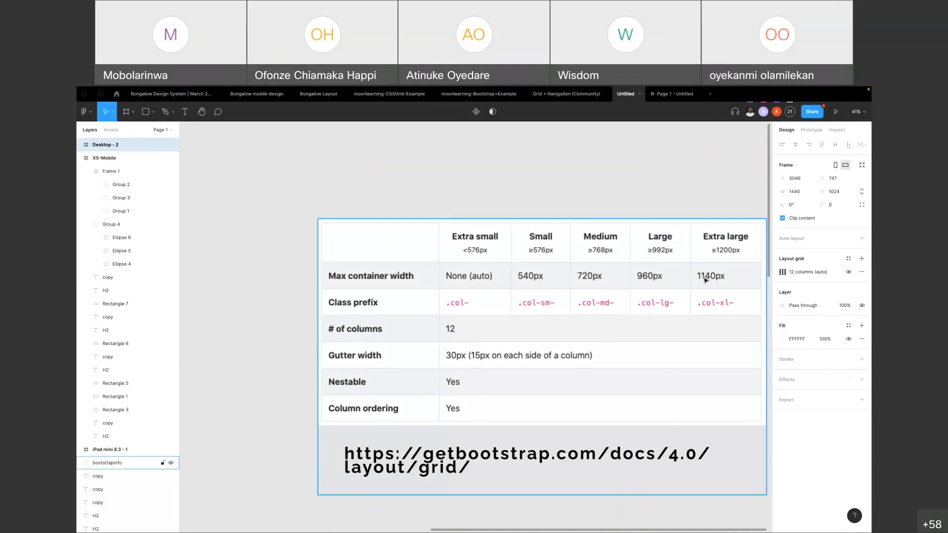
scroll(644, 286, down, 5)
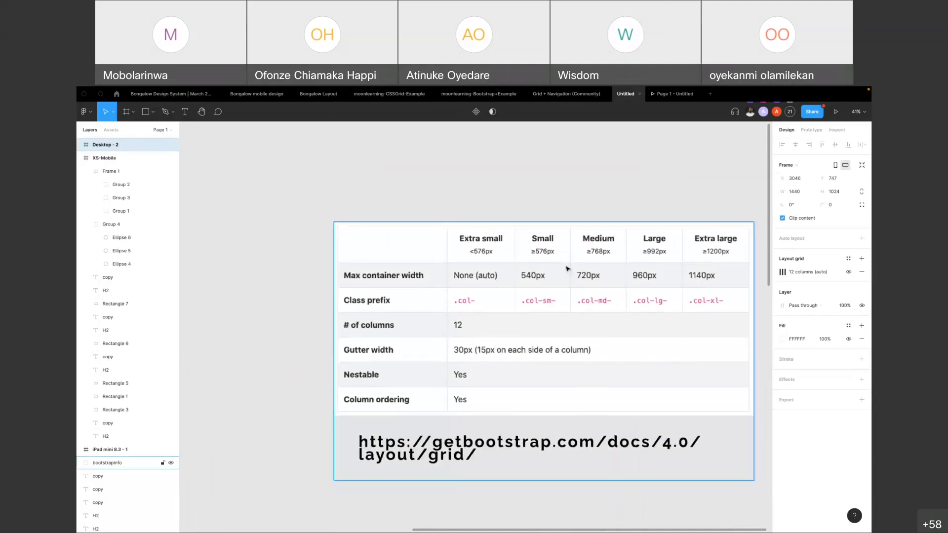
scroll(486, 363, down, 2)
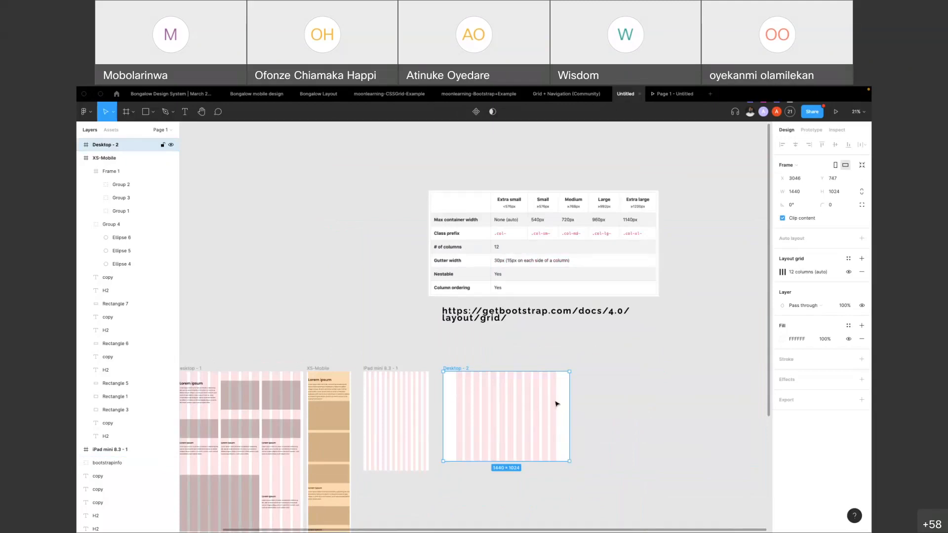
key(r)
drag(456, 406, 557, 424)
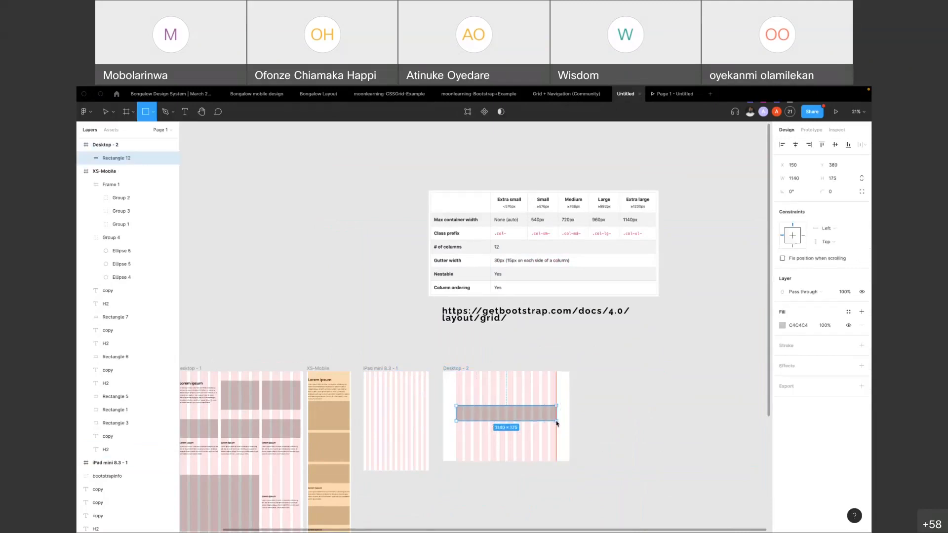
Move the rectangle up to Y 142 in the new Desktop frame and compare its width with the table's Extra large container width
scroll(505, 410, up, 5)
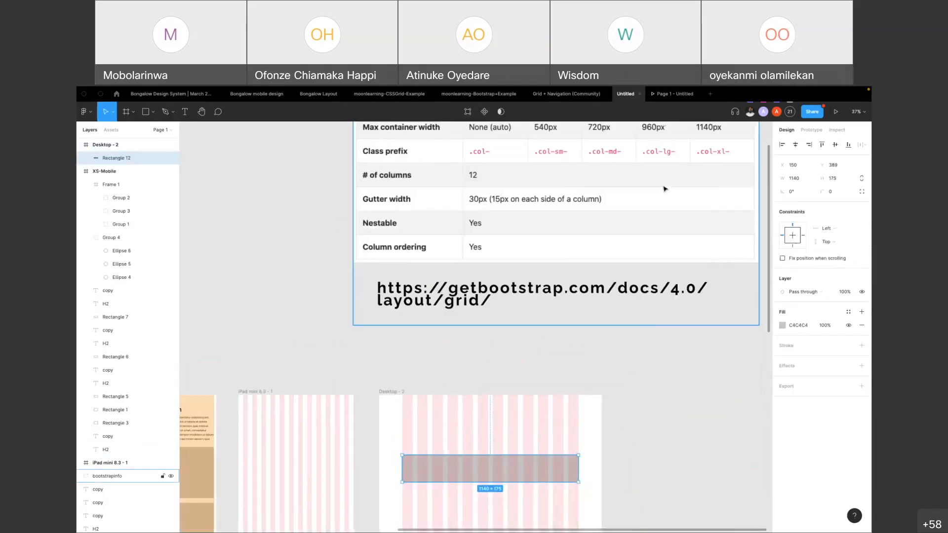
scroll(667, 193, up, 1)
drag(414, 482, 414, 444)
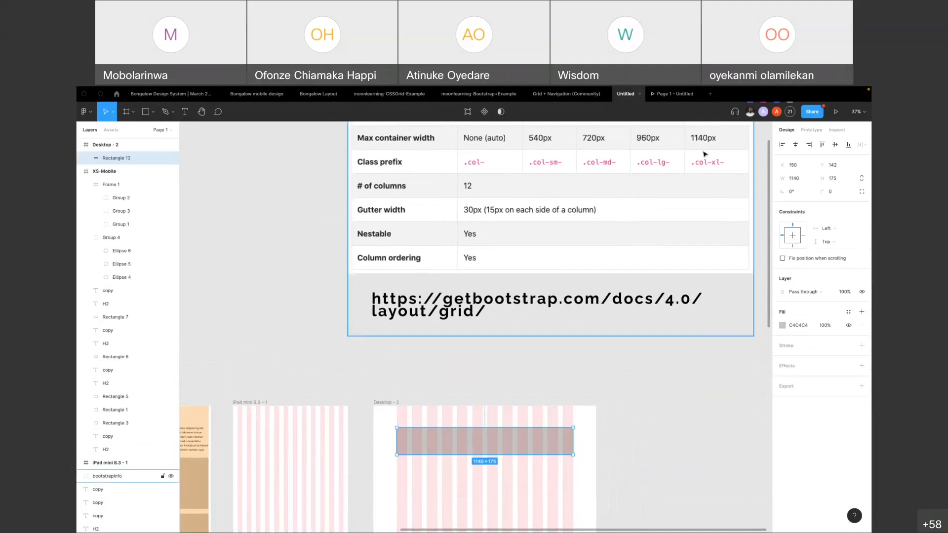
scroll(597, 313, up, 2)
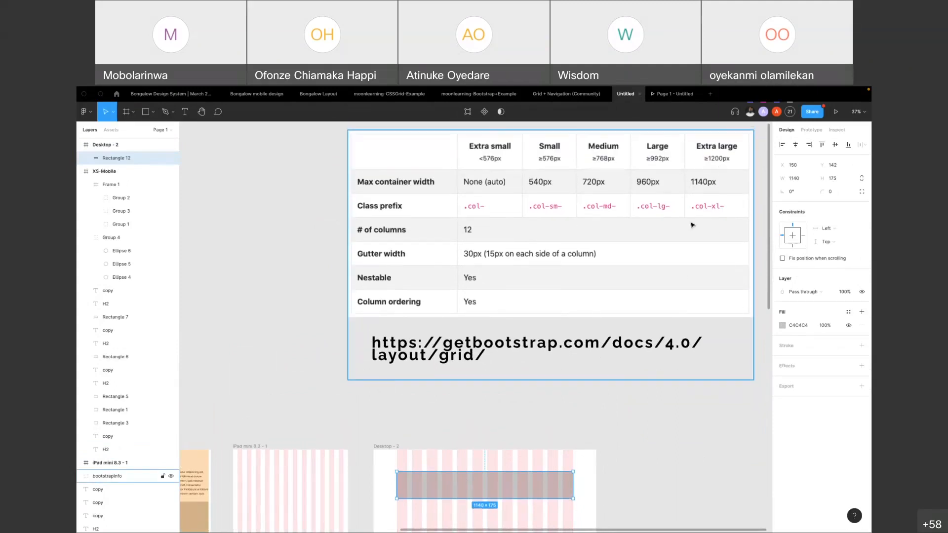
scroll(502, 438, down, 4)
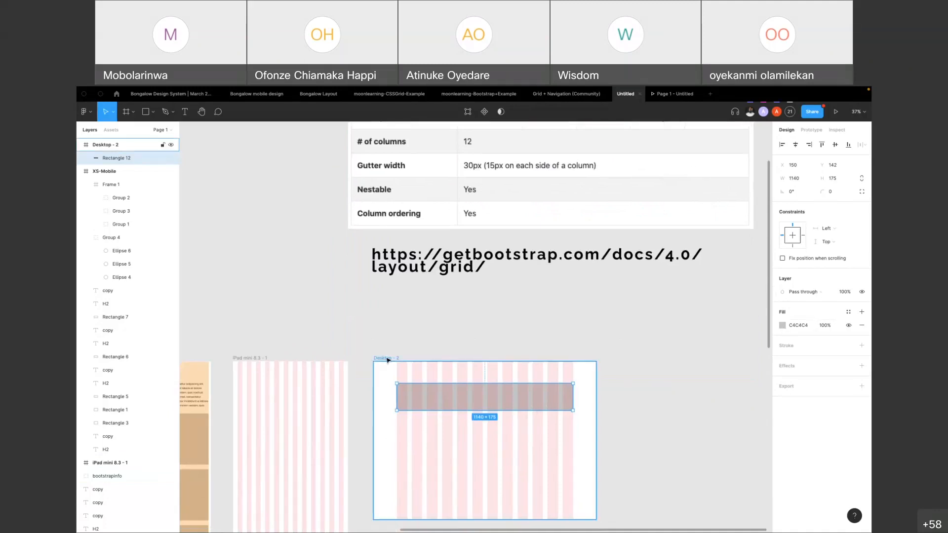
Review the new Desktop frame's column grid settings against the Bootstrap reference table
click(388, 360)
scroll(583, 266, up, 4)
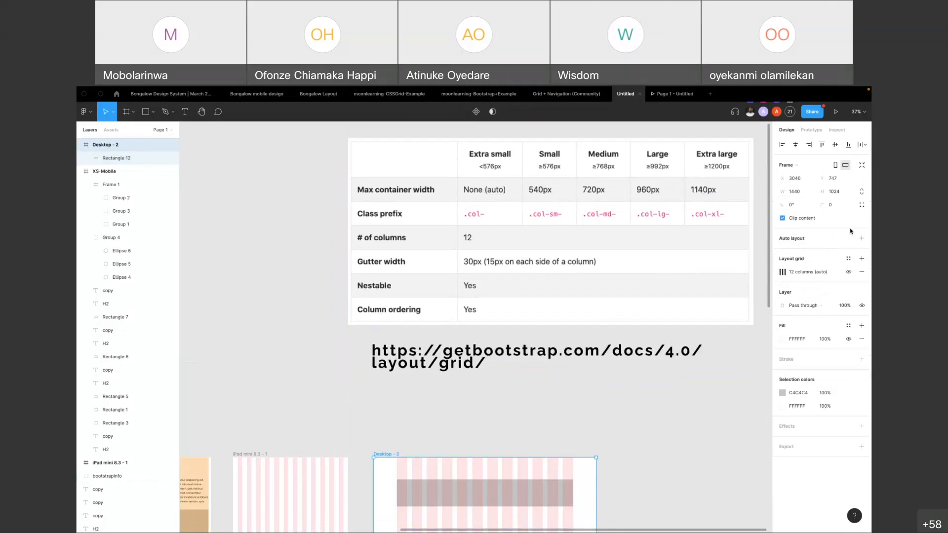
scroll(506, 410, down, 4)
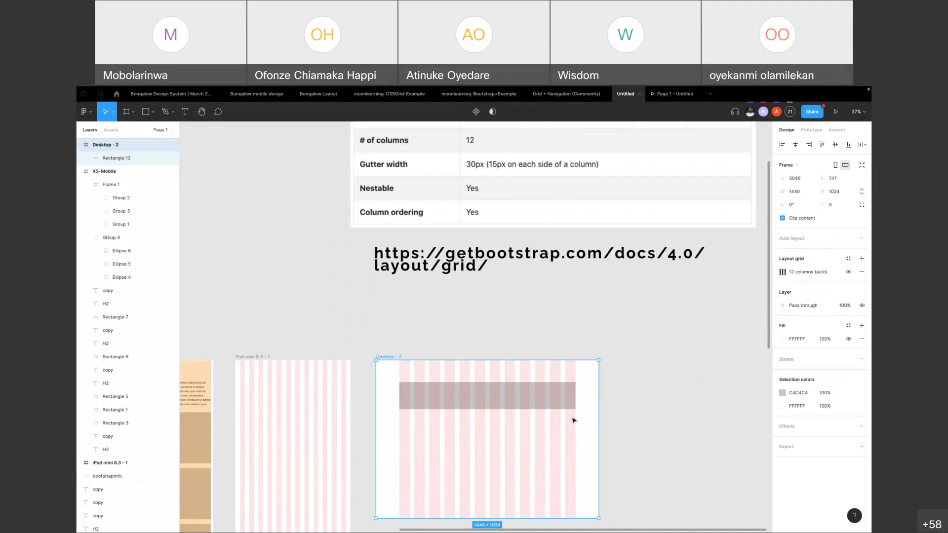
click(783, 272)
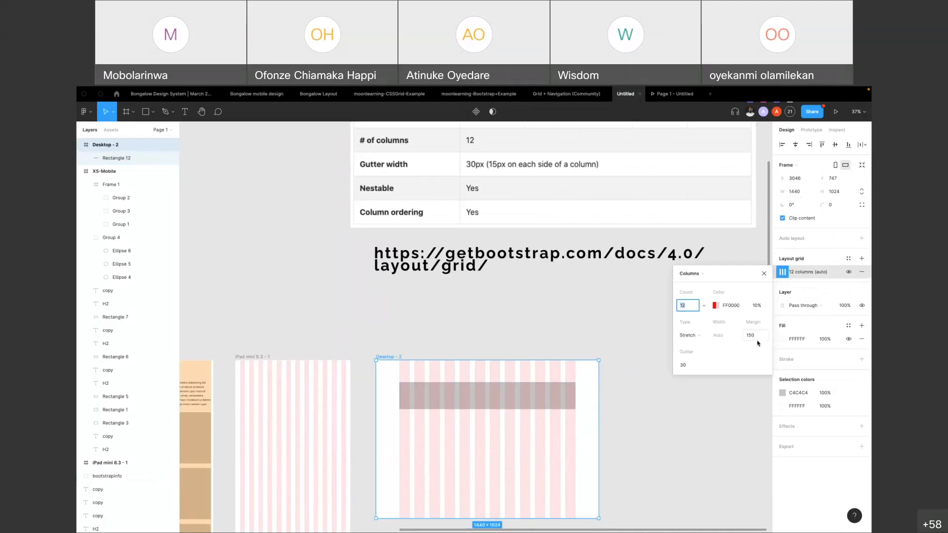
Delete the test rectangle from the new Desktop frame
click(538, 332)
click(465, 400)
key(Delete)
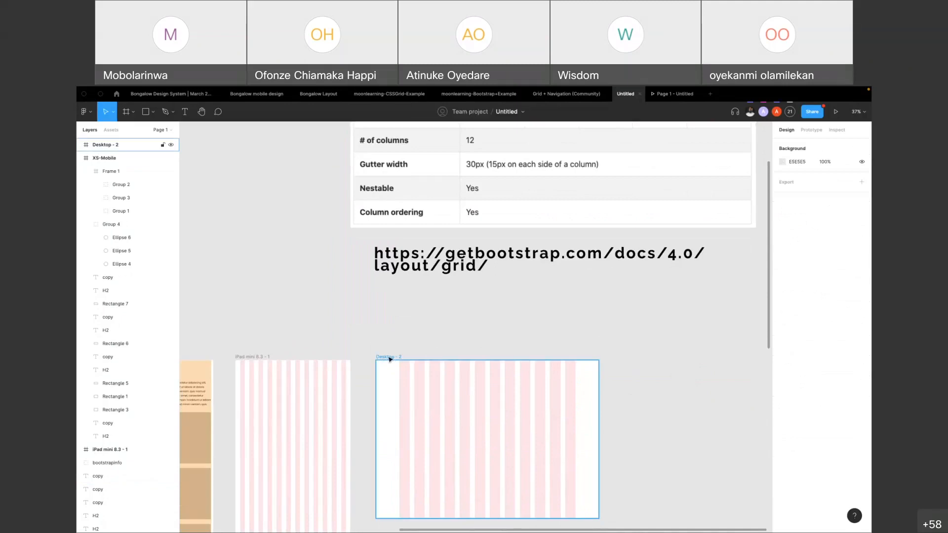
Switch to the Grid + Navigation (Community) file and inspect the grid style of the Mobile (0-719, 4 columns) frame
scroll(472, 254, down, 5)
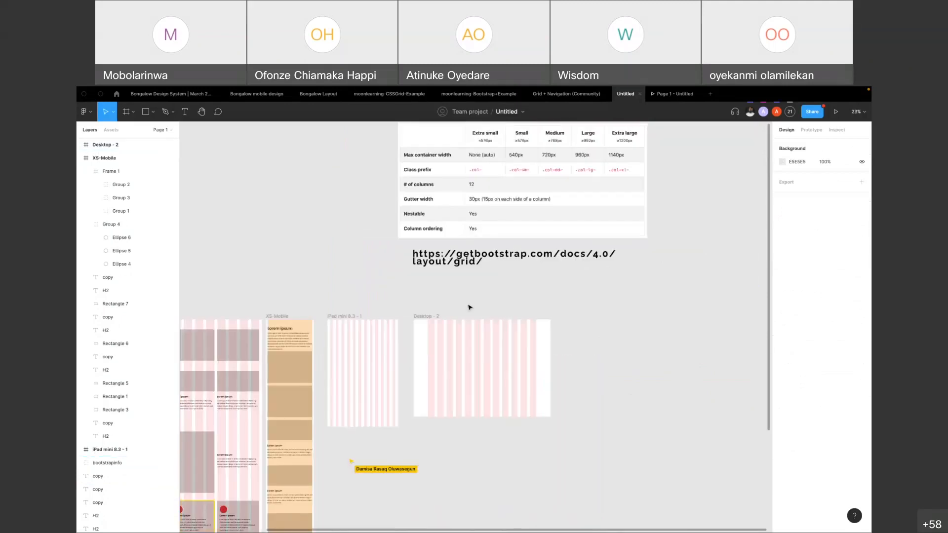
scroll(325, 359, left, 2)
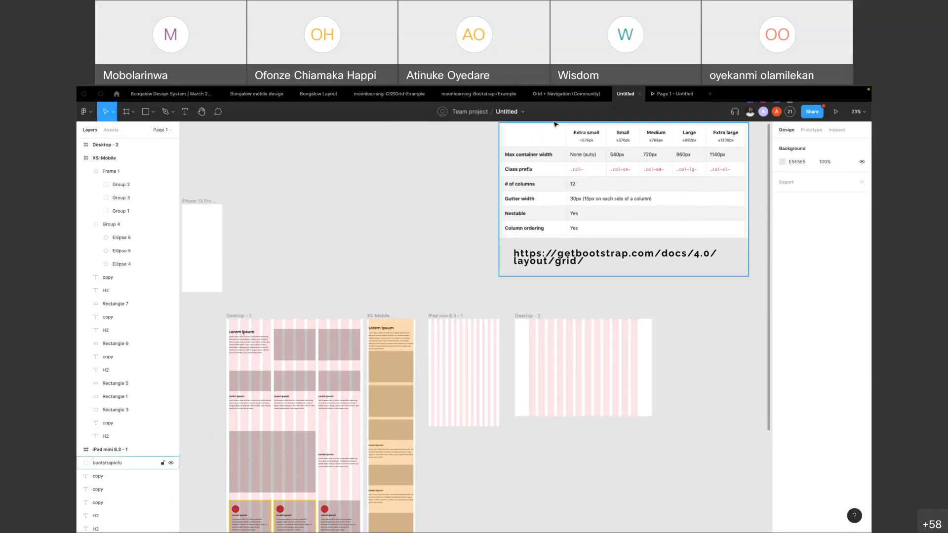
click(561, 97)
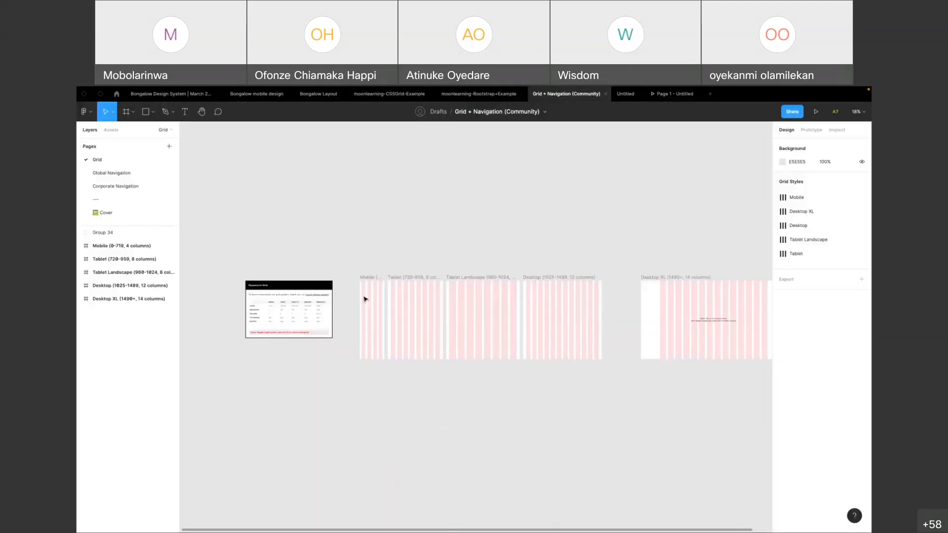
scroll(366, 296, up, 5)
click(378, 243)
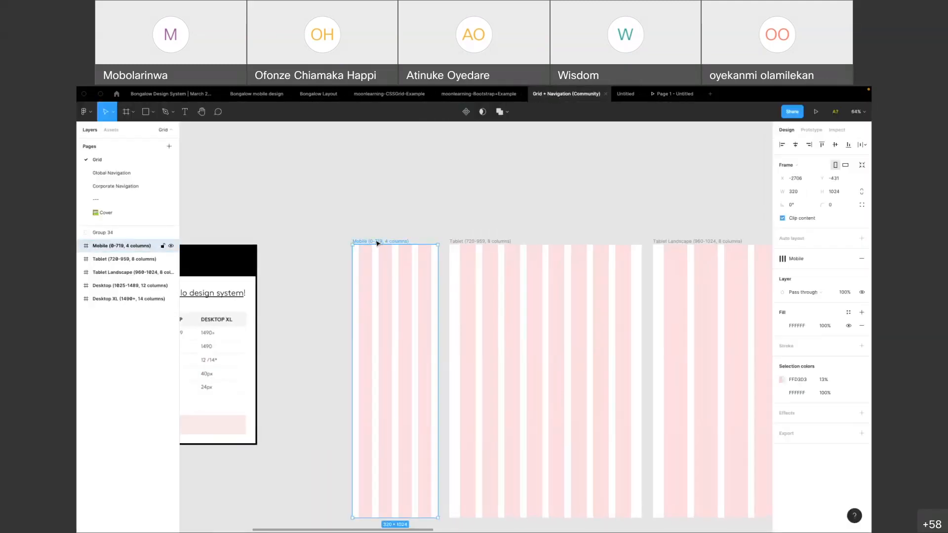
click(784, 259)
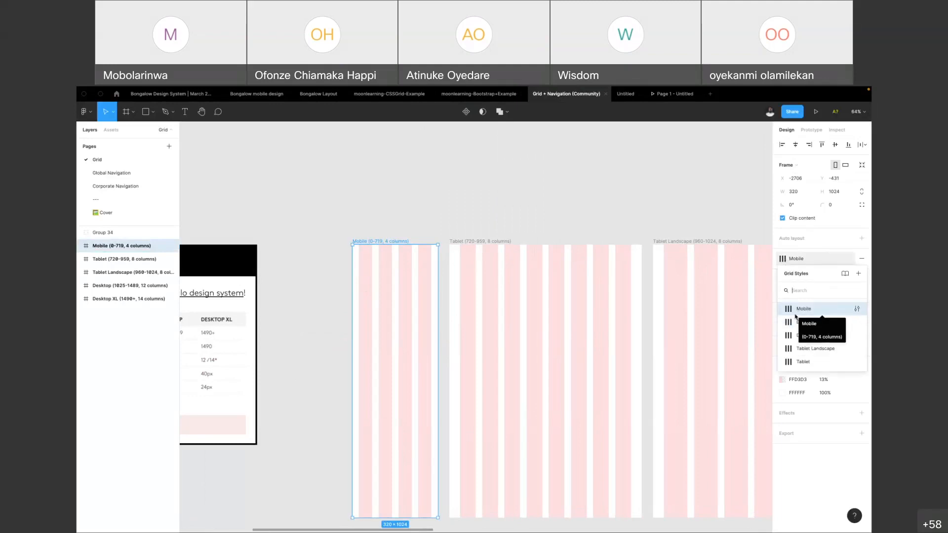
click(792, 313)
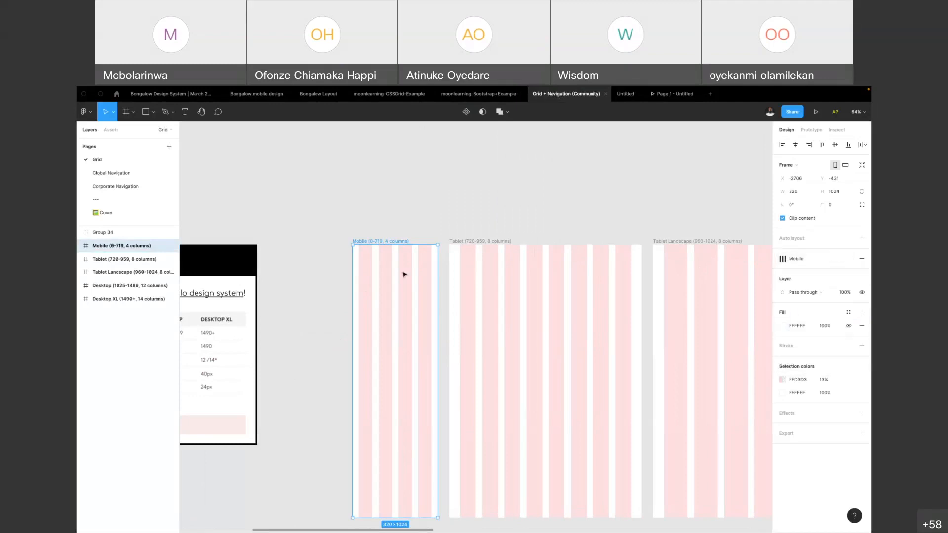
Compare the Responsive Grid table's breakpoints, columns, padding and gutters with the Mobile frame's columns
scroll(444, 301, left, 6)
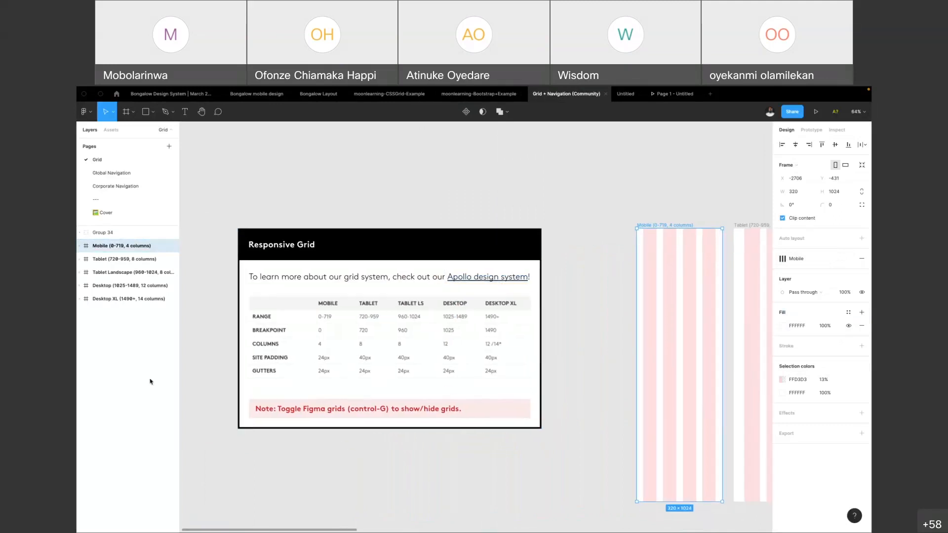
scroll(370, 331, right, 5)
scroll(371, 332, down, 2)
scroll(497, 258, right, 5)
scroll(497, 259, down, 1)
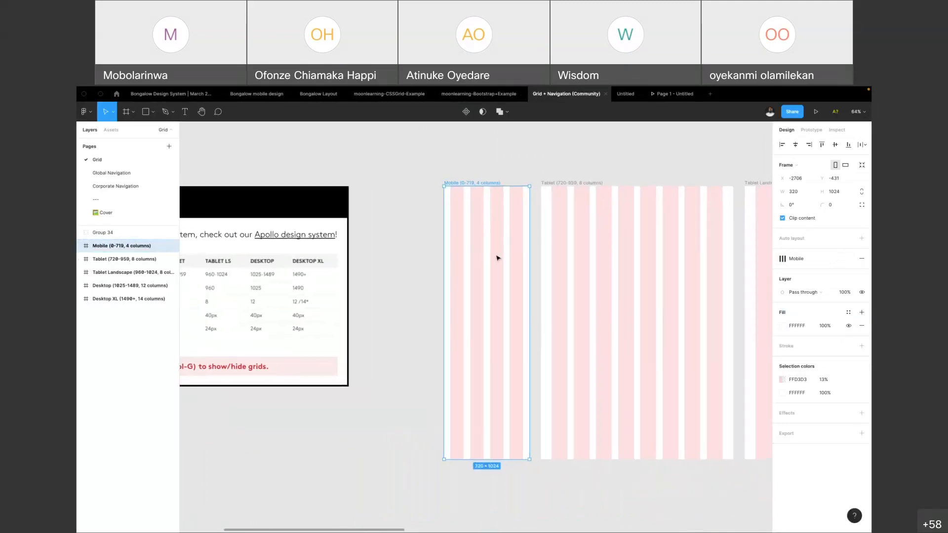
scroll(455, 183, left, 3)
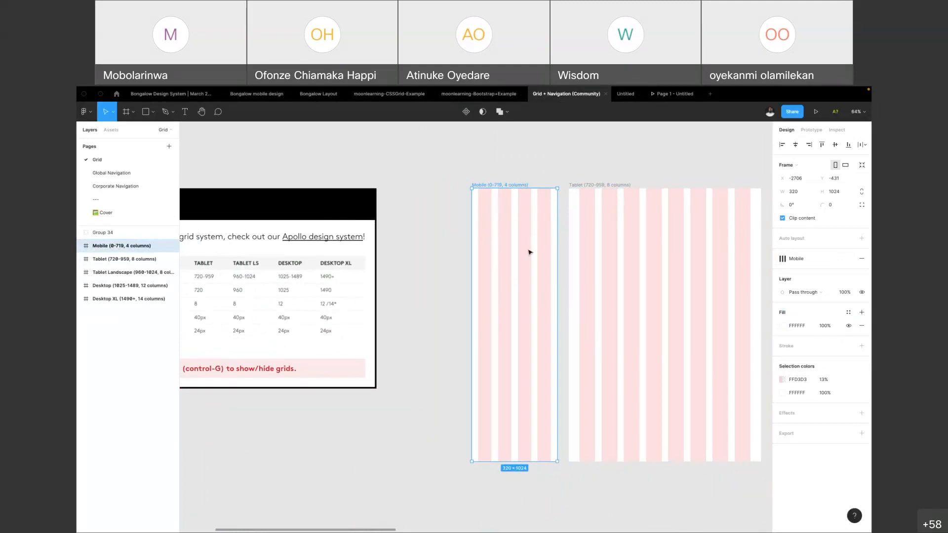
Inspect the frame settings and grid styles of the Tablet and Tablet Landscape frames
scroll(529, 252, right, 3)
scroll(529, 252, right, 3)
click(474, 179)
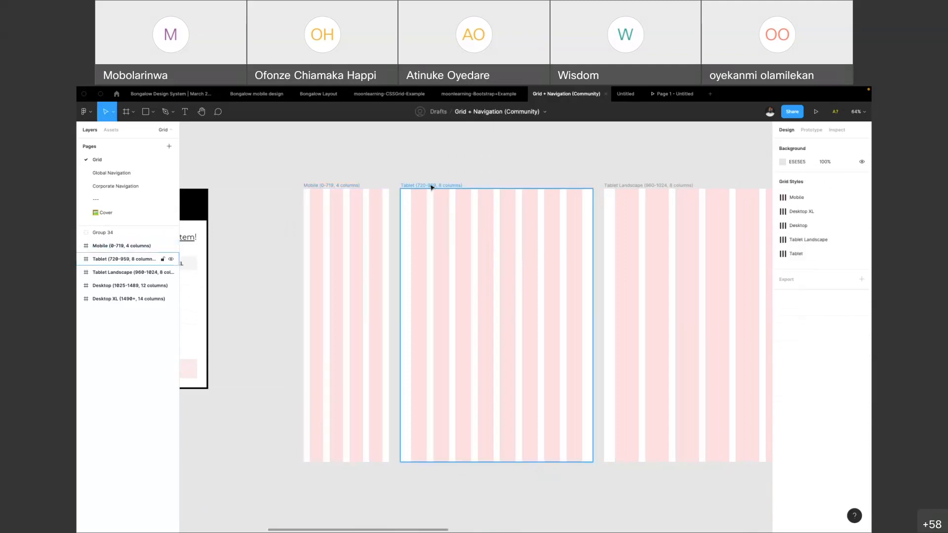
click(432, 188)
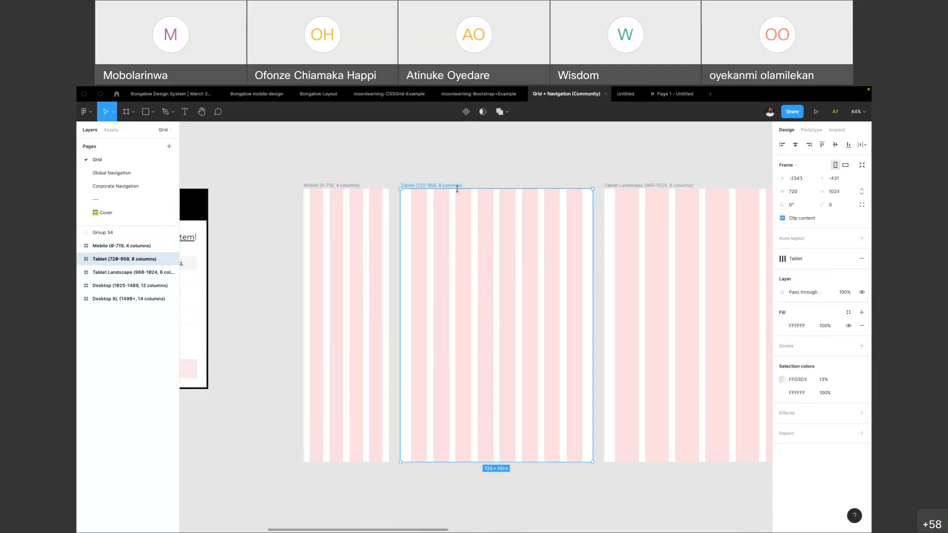
scroll(635, 201, right, 8)
click(455, 187)
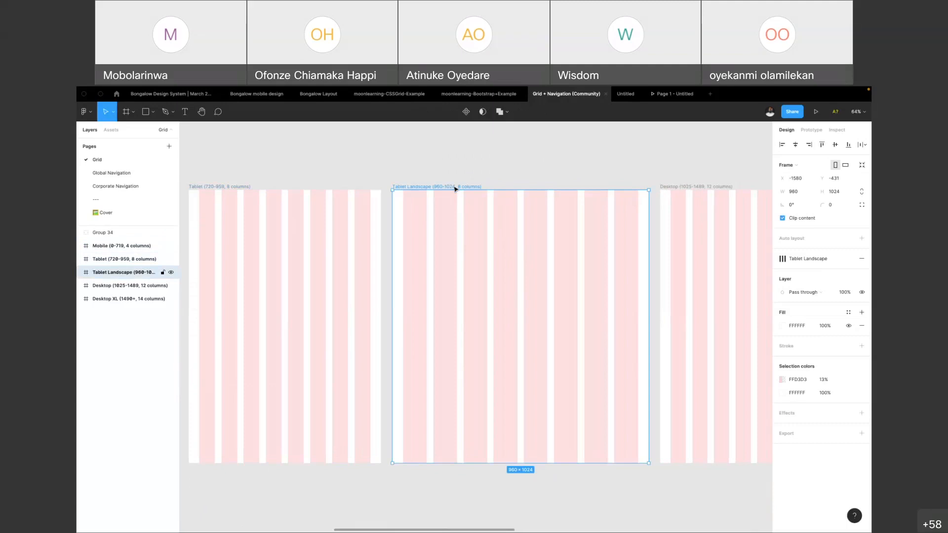
Inspect the frame settings and grid style of the Desktop (1025-1489, 12 columns) frame
scroll(568, 197, right, 7)
click(520, 186)
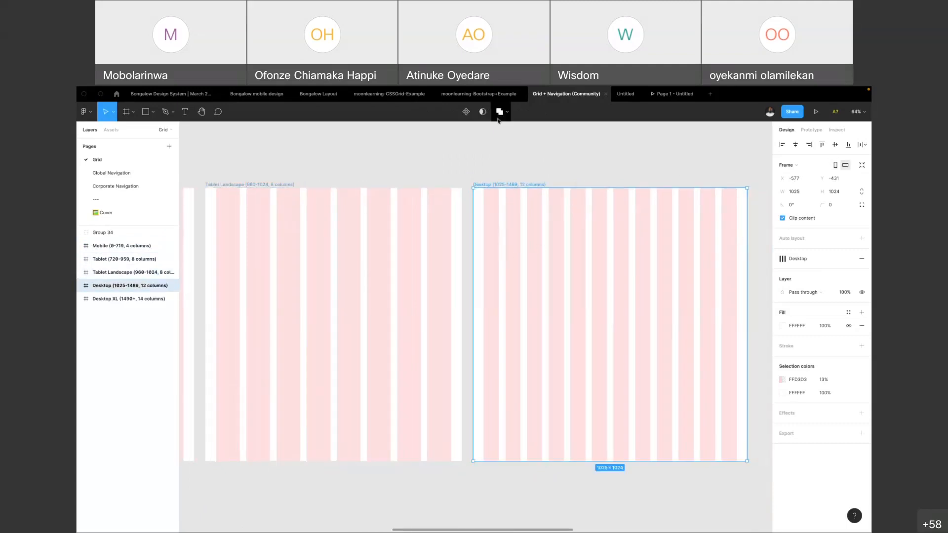
Switch to the moonlearning-Bootstrap+Example file and examine the XS, S and M layouts in the Responsive (container-fluid) row
click(381, 97)
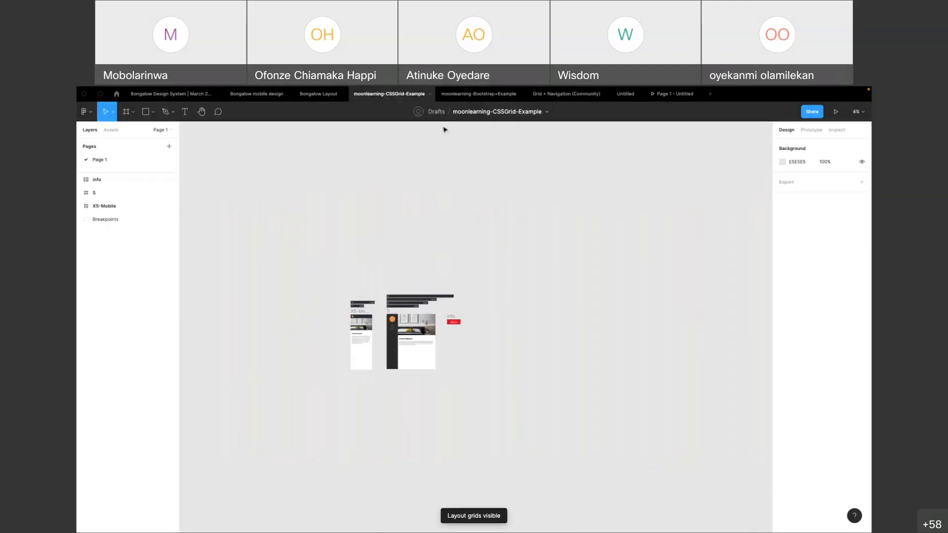
click(479, 94)
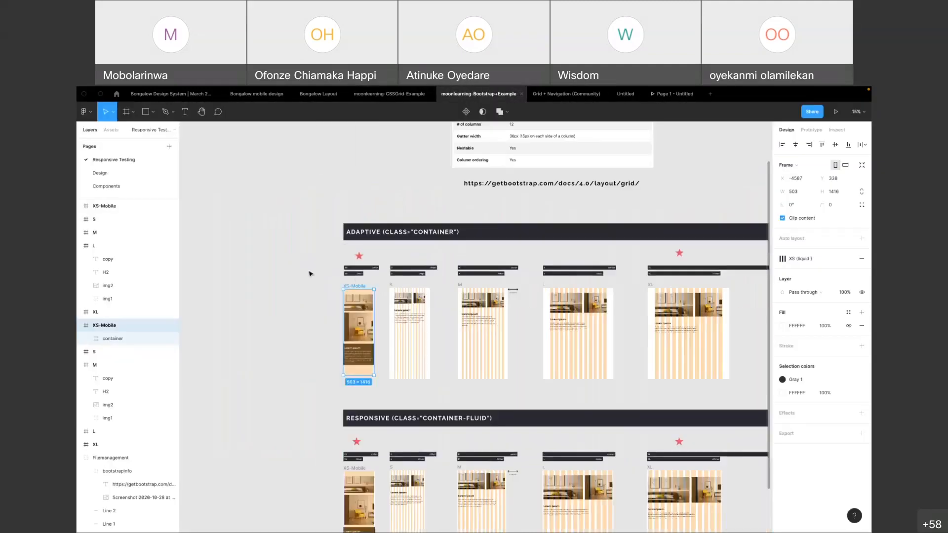
click(310, 273)
scroll(316, 277, down, 3)
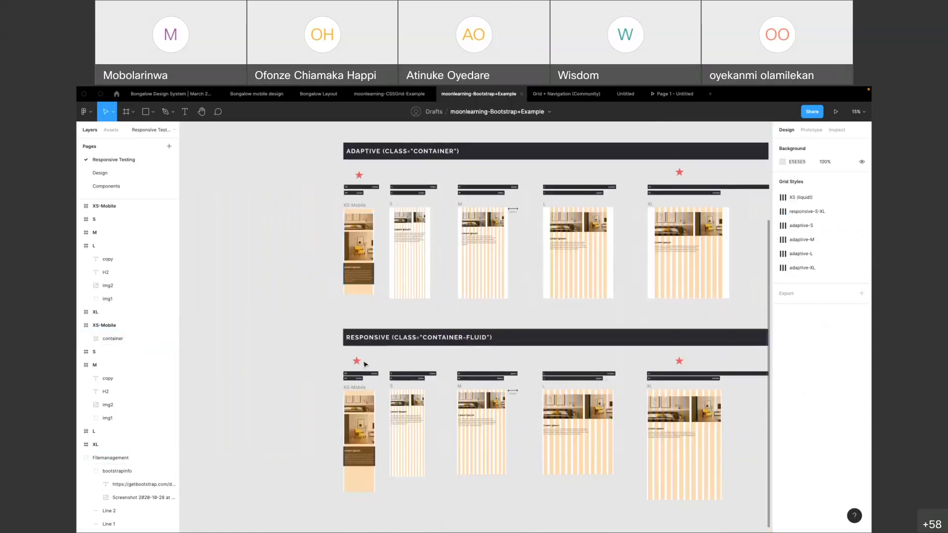
scroll(366, 361, down, 1)
scroll(346, 392, up, 5)
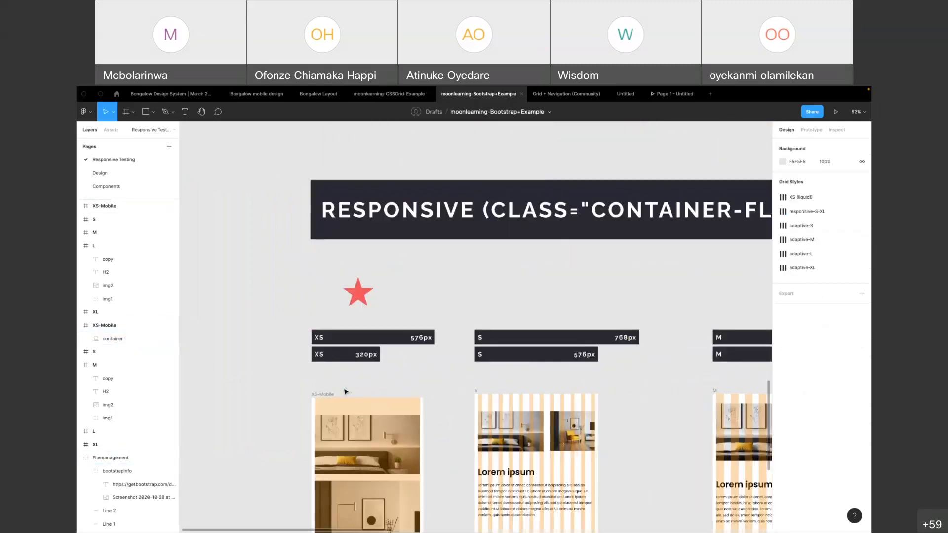
scroll(345, 391, down, 3)
scroll(346, 392, down, 3)
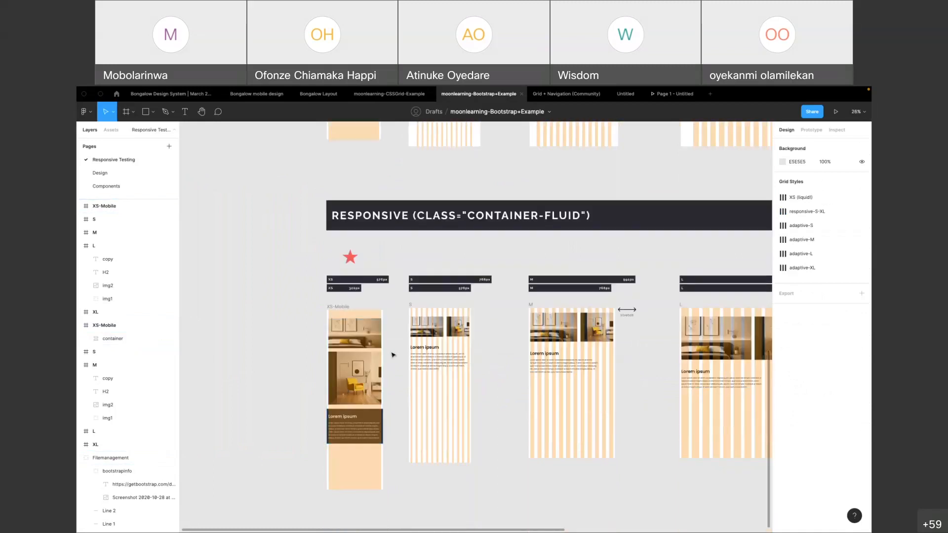
scroll(387, 341, up, 3)
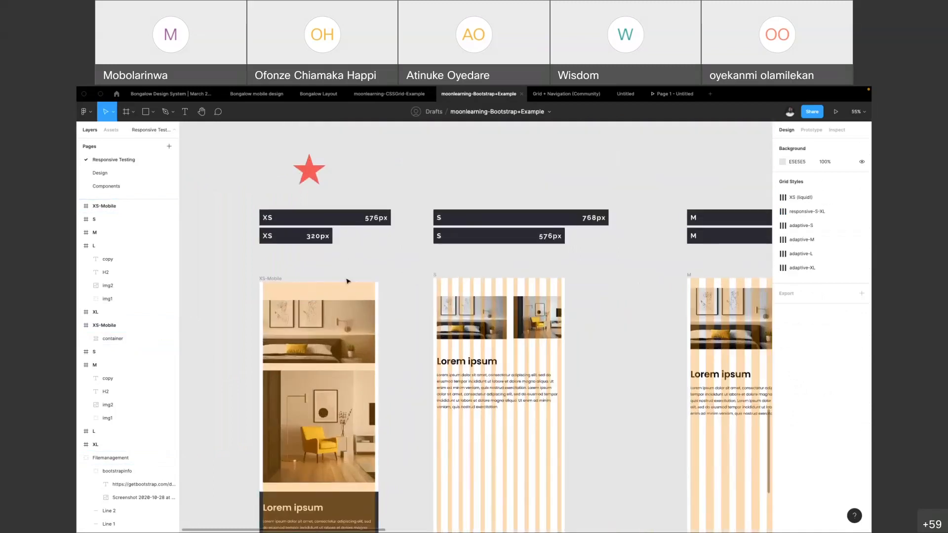
scroll(489, 294, right, 4)
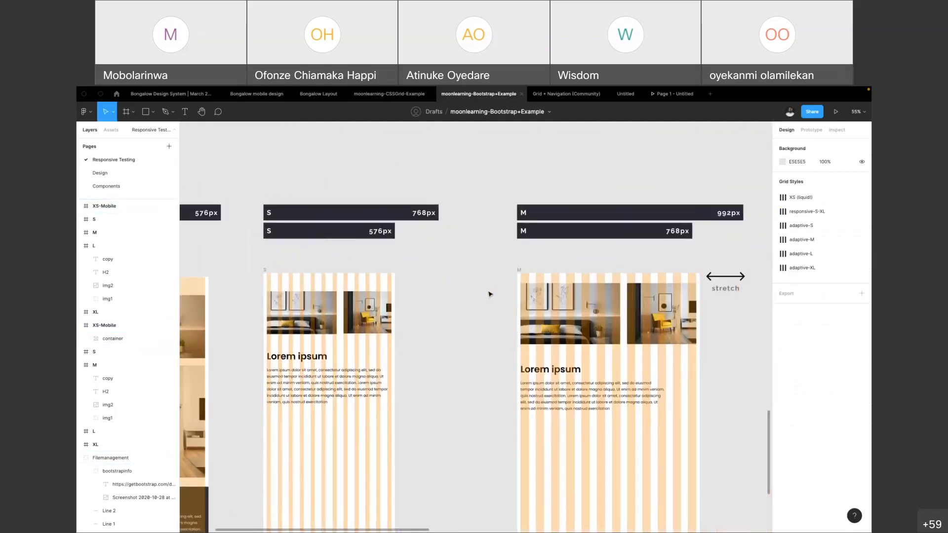
scroll(490, 295, down, 1)
scroll(316, 296, down, 2)
scroll(316, 296, left, 1)
Inspect the grid style of the responsive S frame and select its two images to check their constraints
click(284, 216)
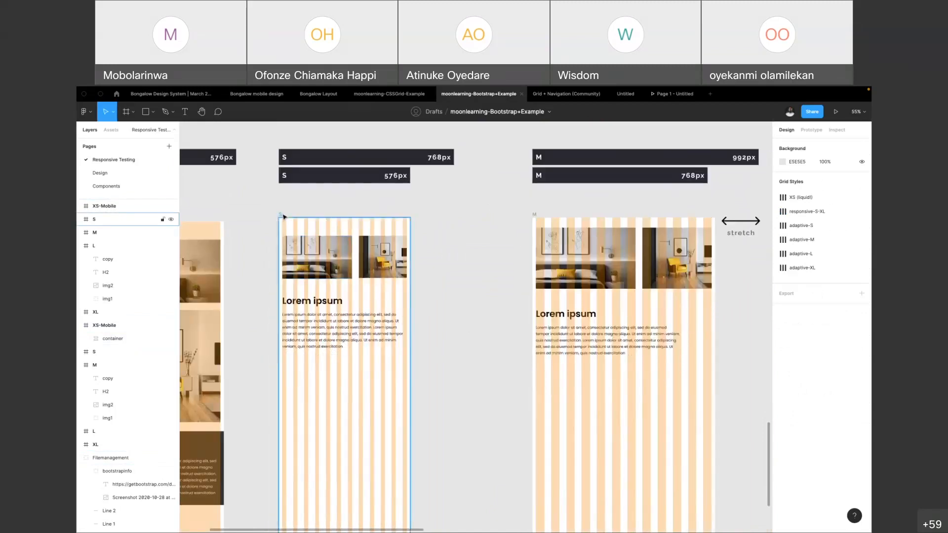
click(284, 217)
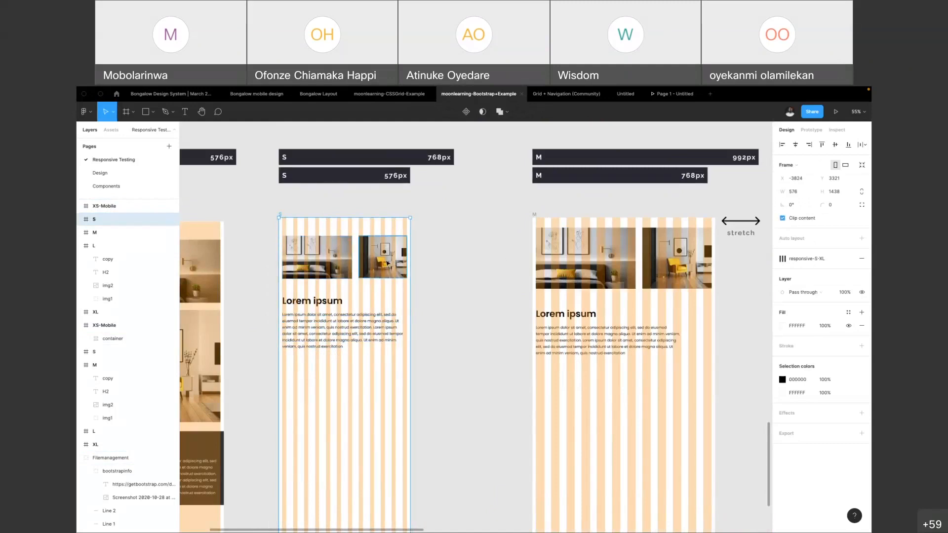
click(294, 248)
shift+click(374, 262)
scroll(548, 297, right, 2)
scroll(548, 296, down, 1)
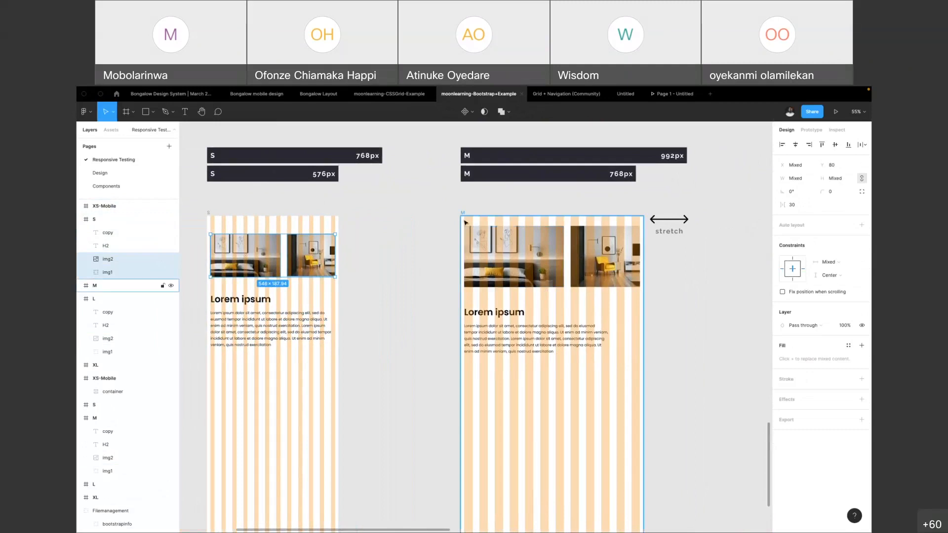
Move the responsive M frame down to Y 3338 and inspect its images, heading and copy text
drag(463, 214, 464, 217)
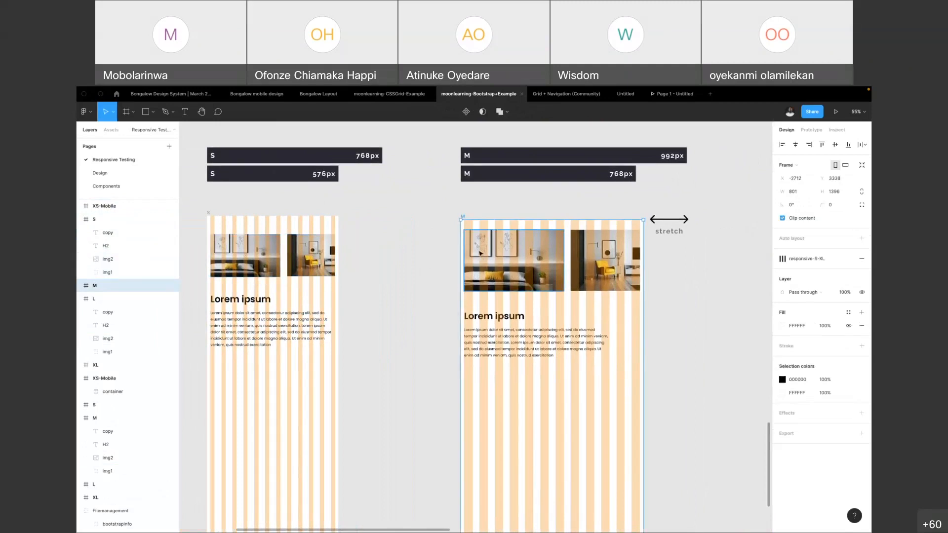
click(479, 253)
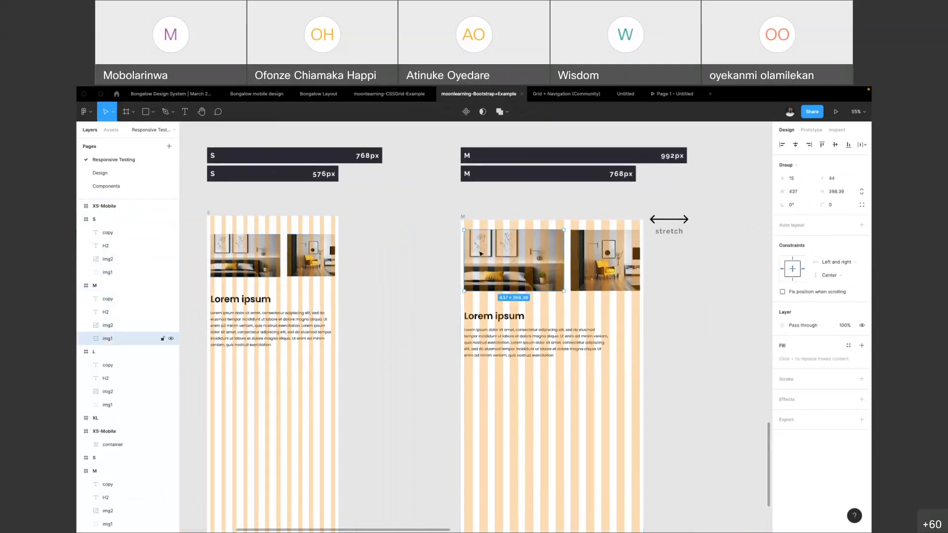
shift+click(575, 278)
click(490, 317)
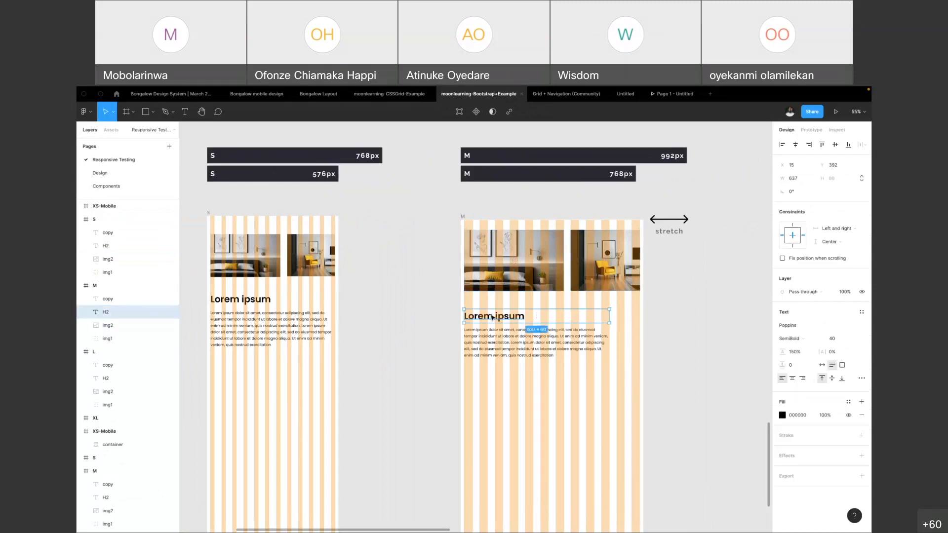
shift+click(490, 347)
Compare how the images and text span the grid columns across the responsive XS-Mobile, S, M and L frames
scroll(532, 355, right, 1)
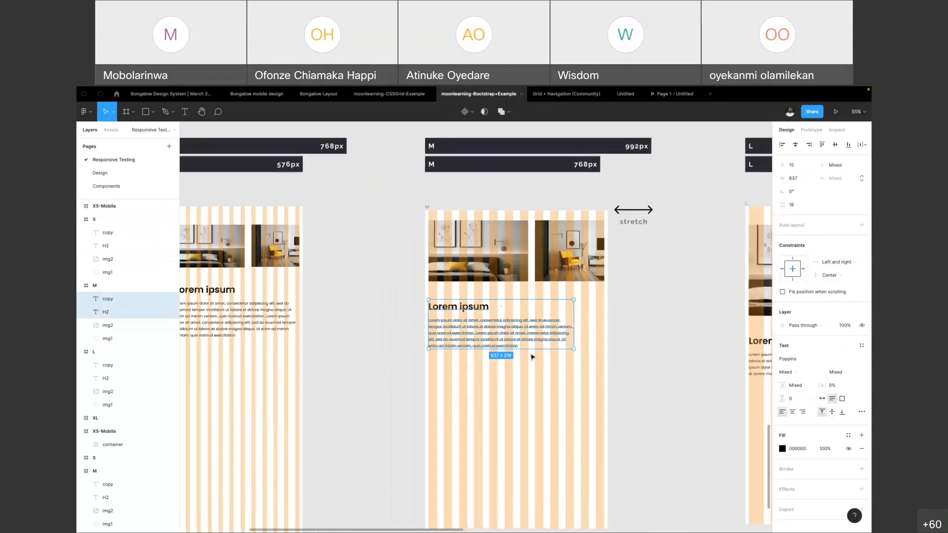
scroll(321, 328, left, 2)
scroll(455, 338, right, 7)
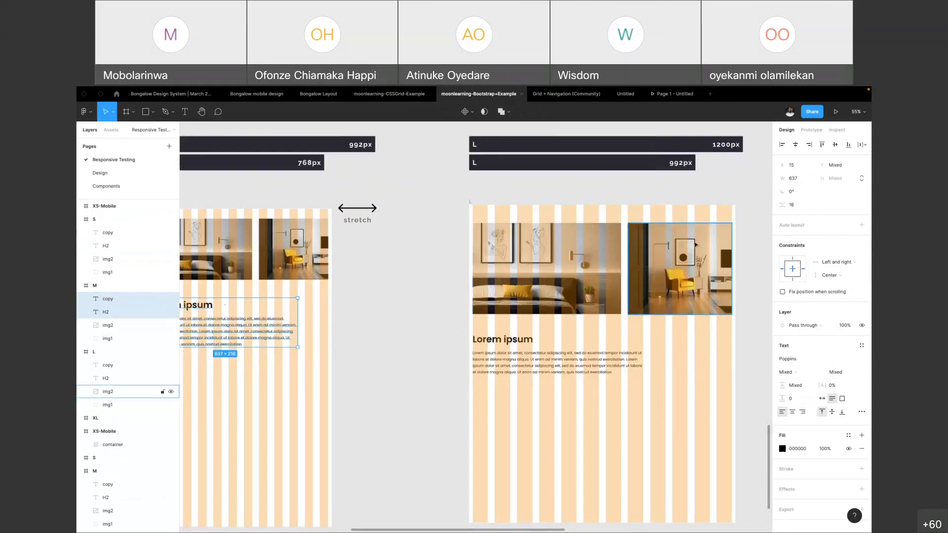
scroll(694, 257, down, 2)
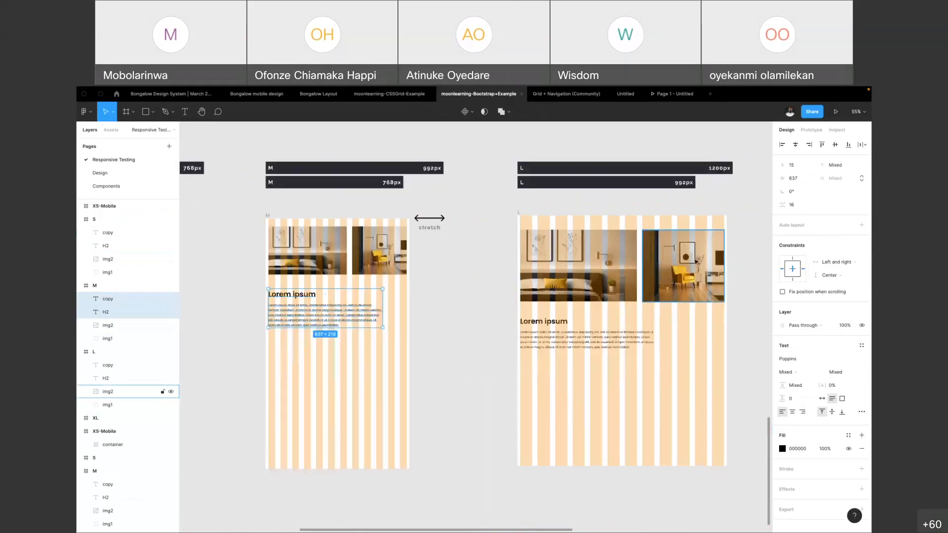
scroll(695, 262, left, 10)
scroll(652, 271, right, 2)
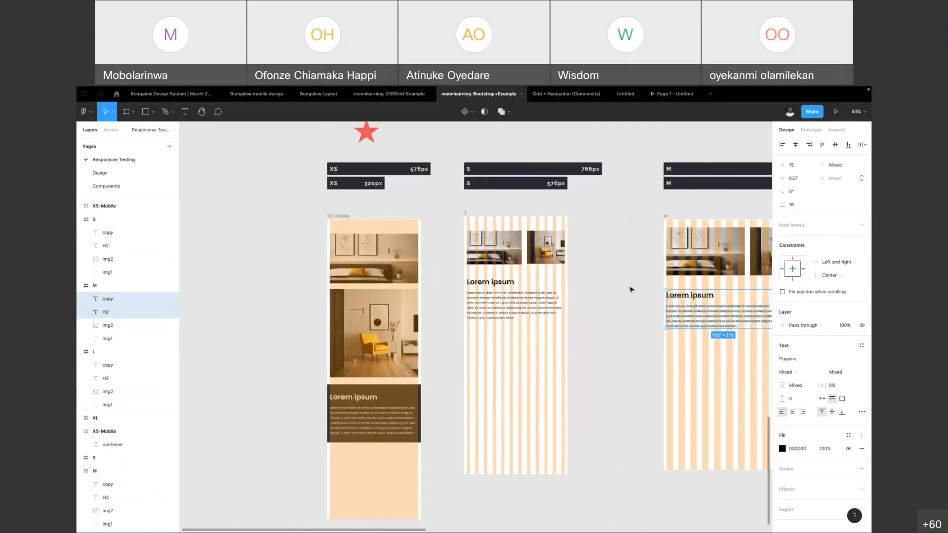
click(631, 289)
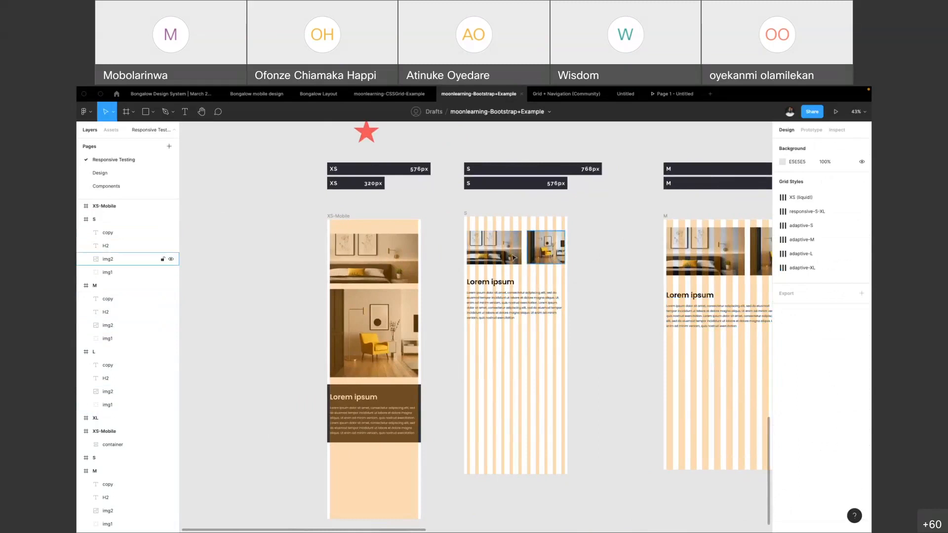
Inspect the responsive XS-Mobile frame's layout grid, its container's auto layout and its second image's resizing settings
click(344, 218)
scroll(342, 217, up, 1)
scroll(343, 217, up, 3)
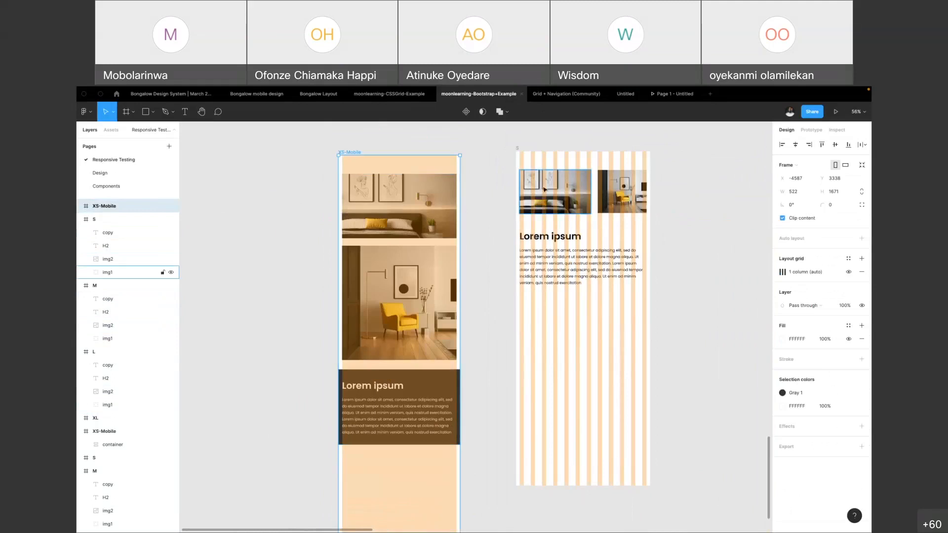
click(410, 199)
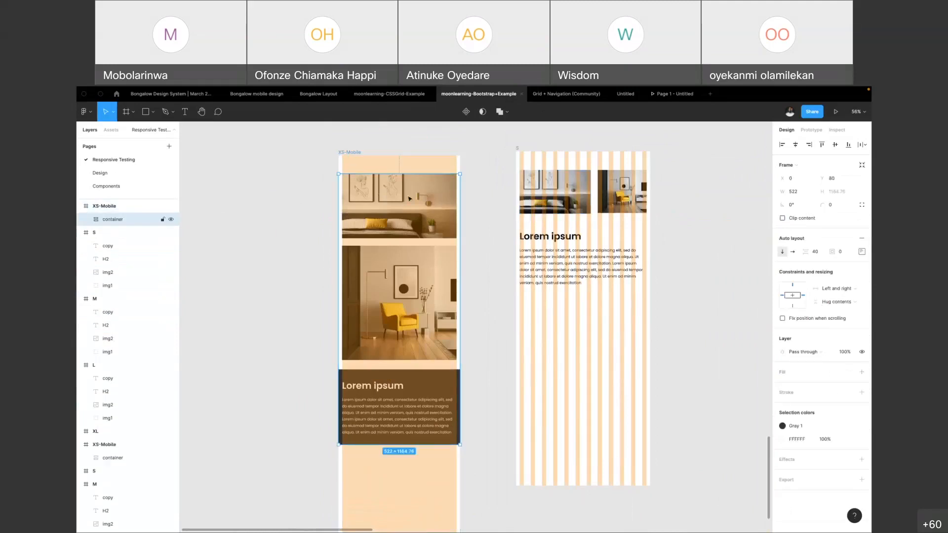
double_click(410, 199)
click(401, 301)
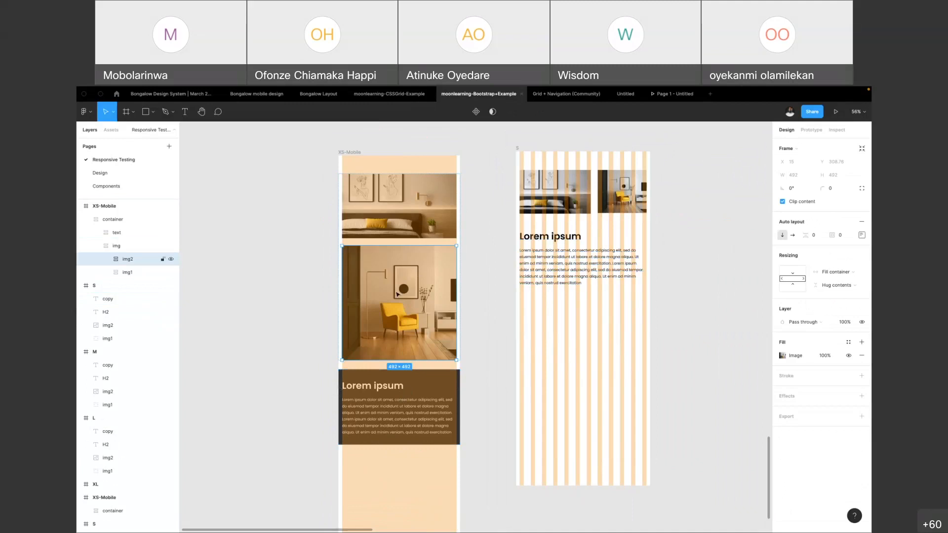
Compare the Adaptive (container) row with the Responsive row and inspect the copy text of the adaptive XL frame
scroll(396, 291, down, 3)
scroll(398, 309, up, 2)
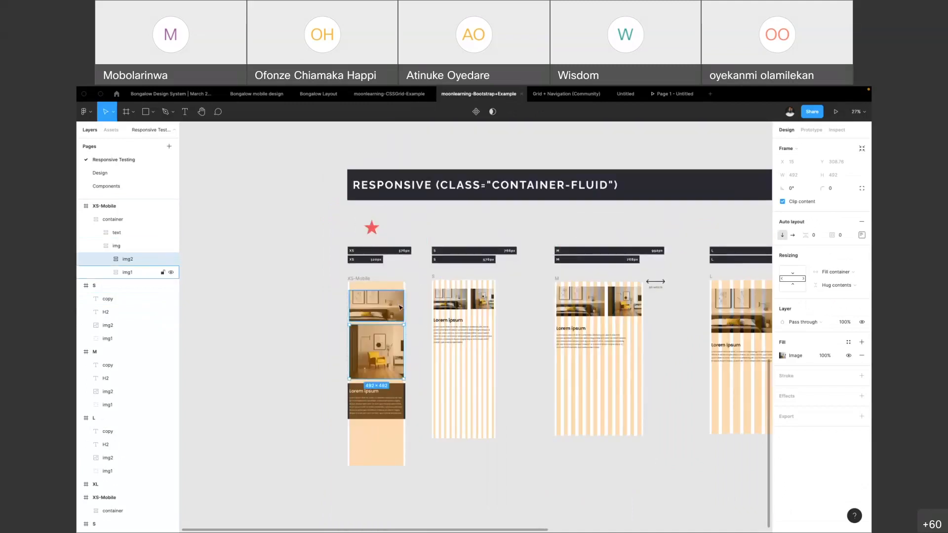
scroll(480, 225, up, 6)
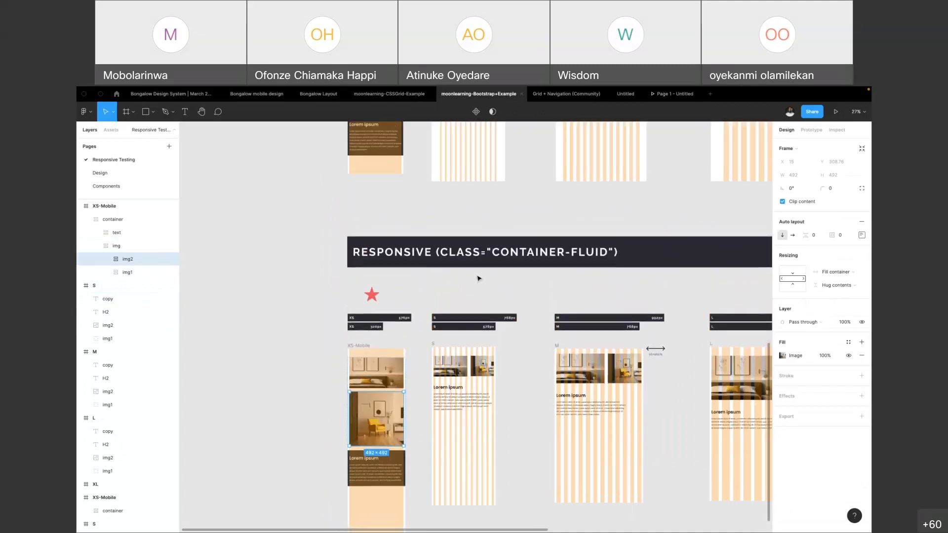
scroll(478, 278, up, 1)
scroll(451, 275, up, 1)
scroll(451, 275, up, 2)
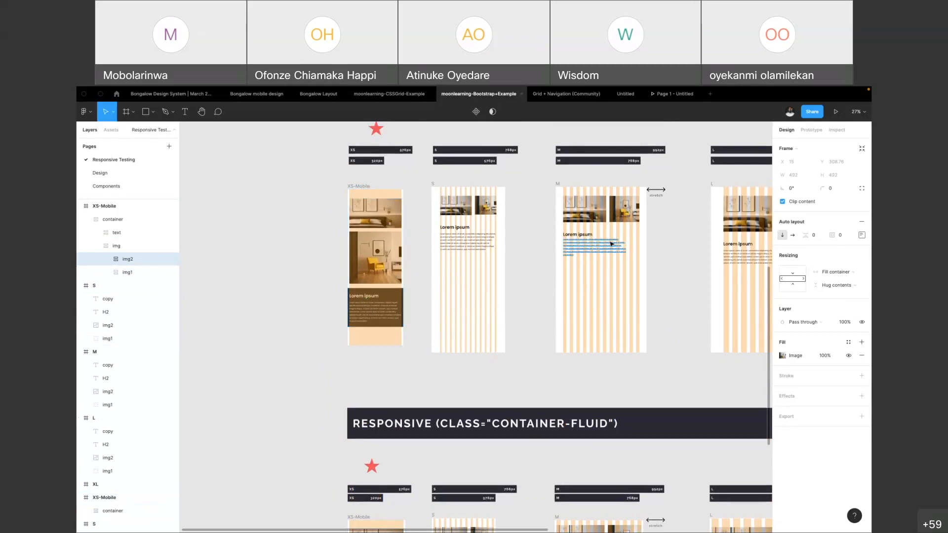
scroll(593, 249, right, 10)
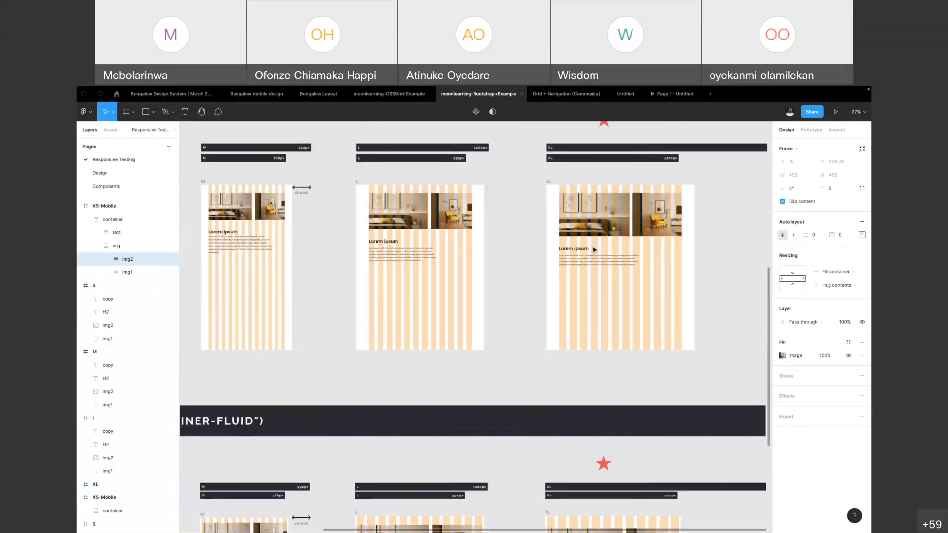
click(574, 258)
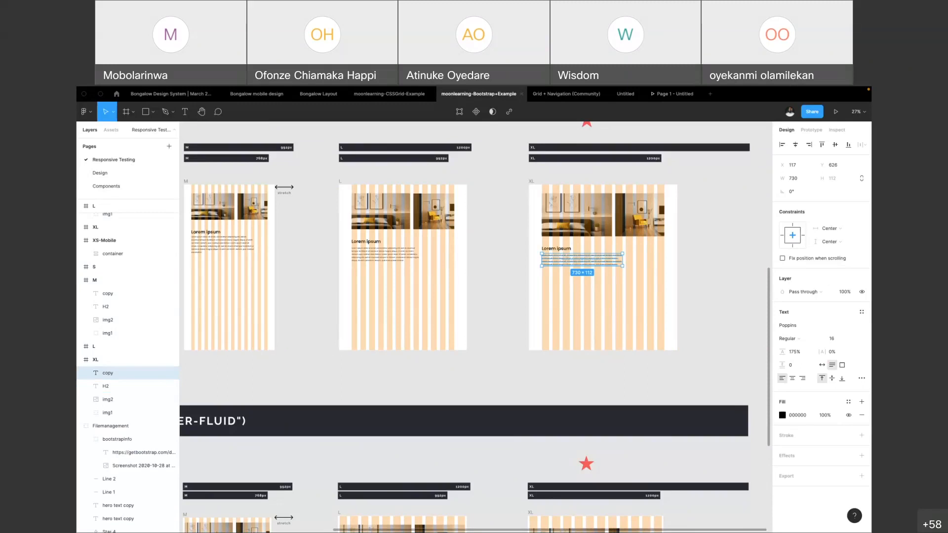
scroll(488, 315, down, 5)
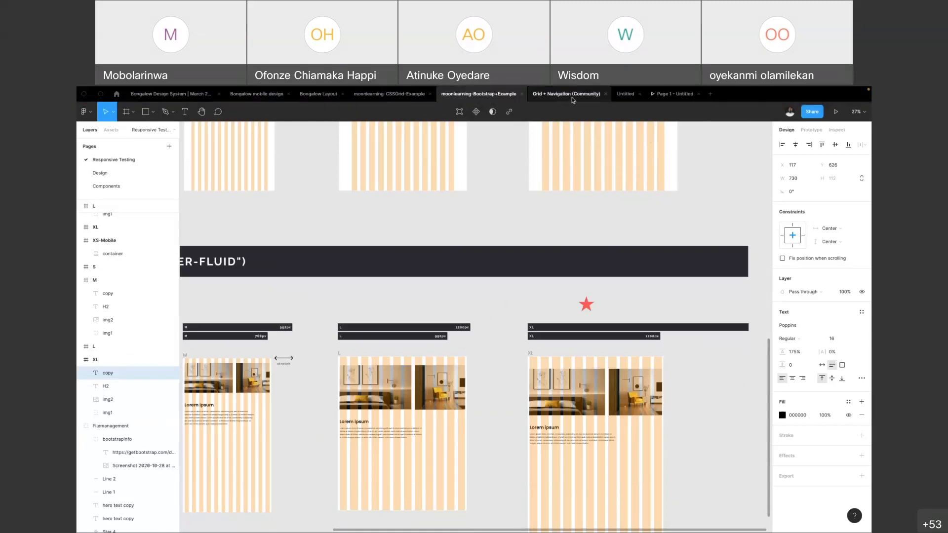
Switch to the Untitled file and examine the Bootstrap table's max container widths against the Desktop frame's grid
click(573, 100)
click(625, 95)
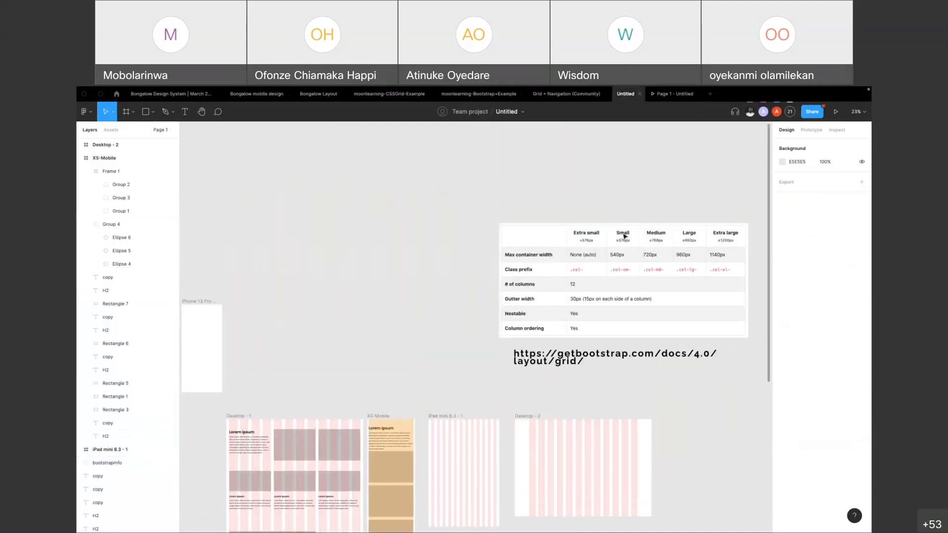
click(625, 237)
scroll(625, 237, up, 5)
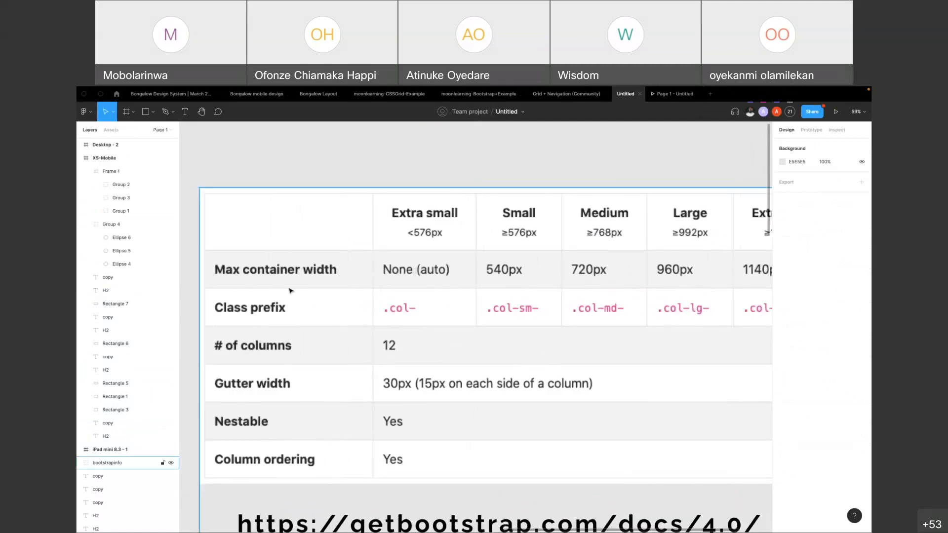
scroll(447, 288, down, 5)
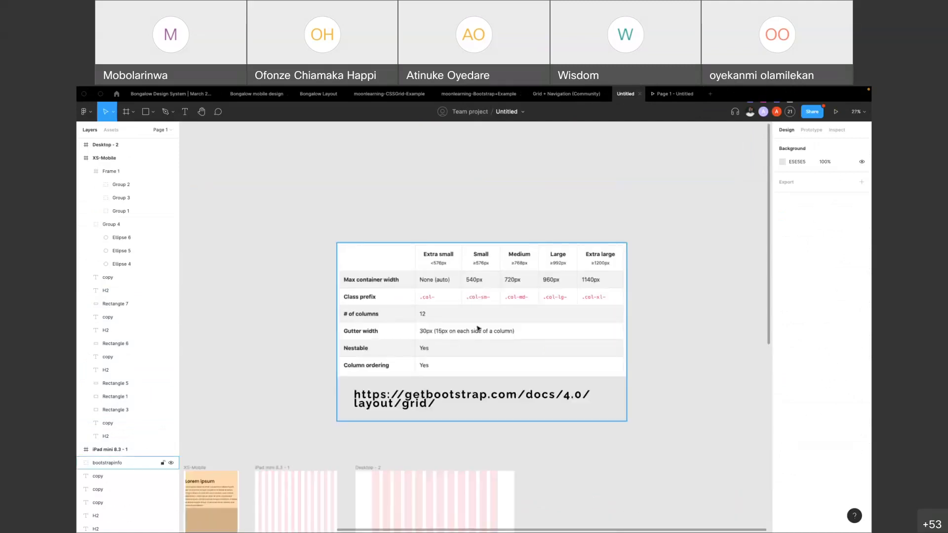
scroll(370, 280, up, 5)
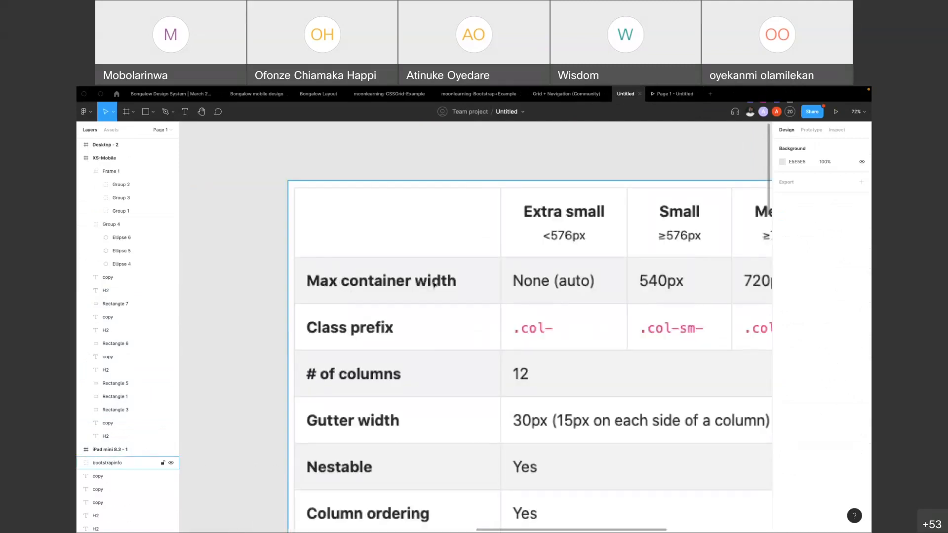
scroll(435, 284, right, 6)
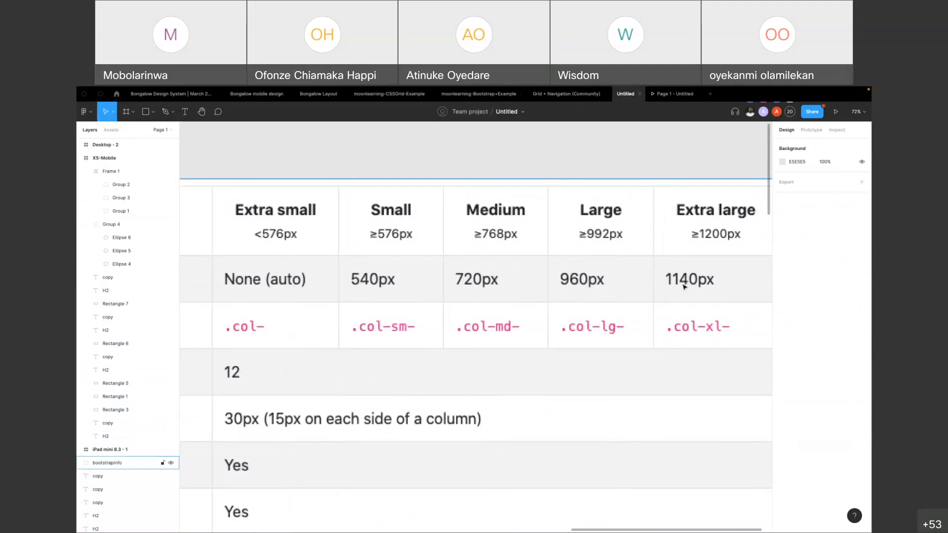
scroll(645, 225, right, 2)
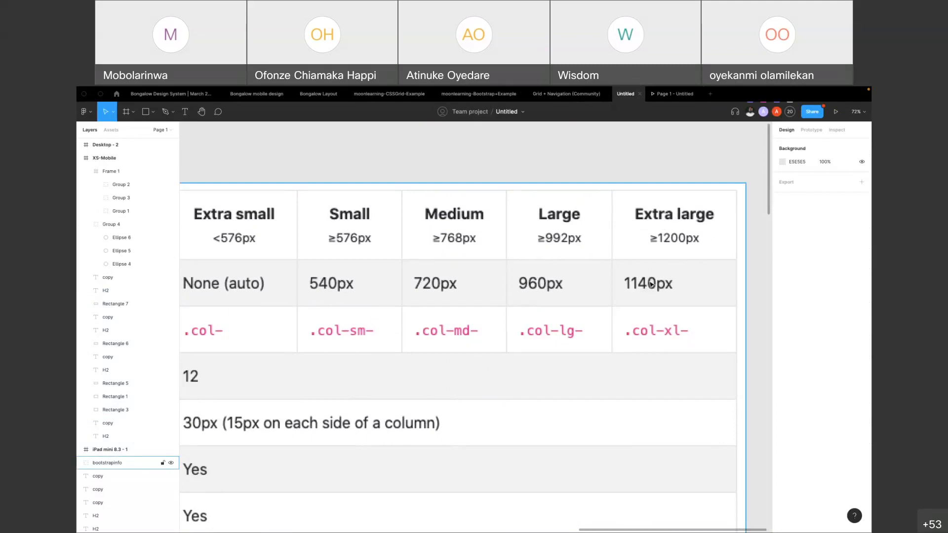
scroll(537, 294, down, 5)
scroll(444, 371, down, 2)
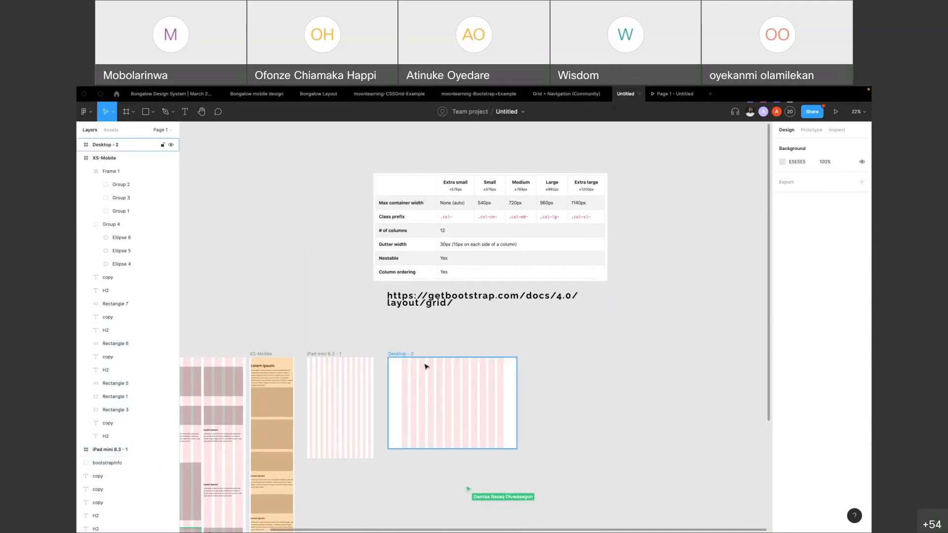
Check the Desktop - 2 frame's width and set its 12-column layout grid margin to 20
click(412, 356)
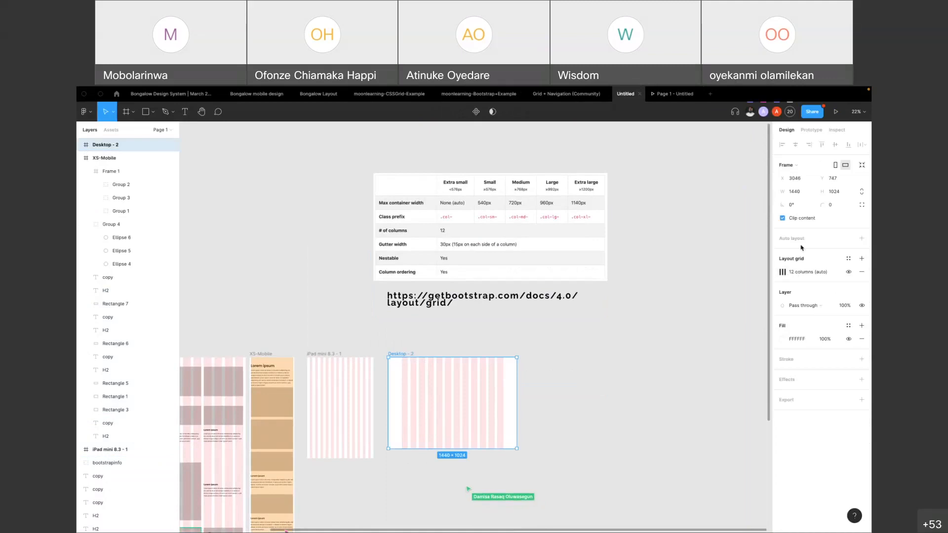
click(803, 192)
click(645, 224)
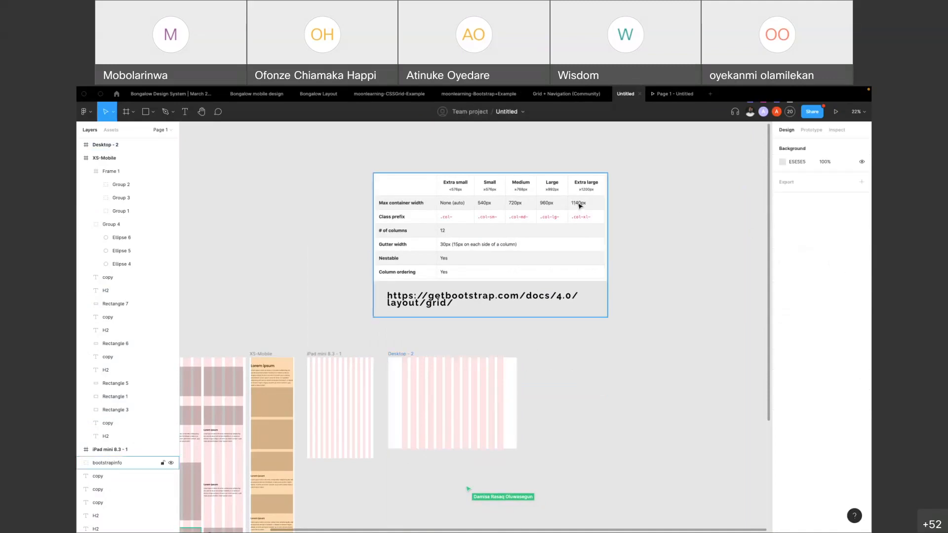
click(397, 361)
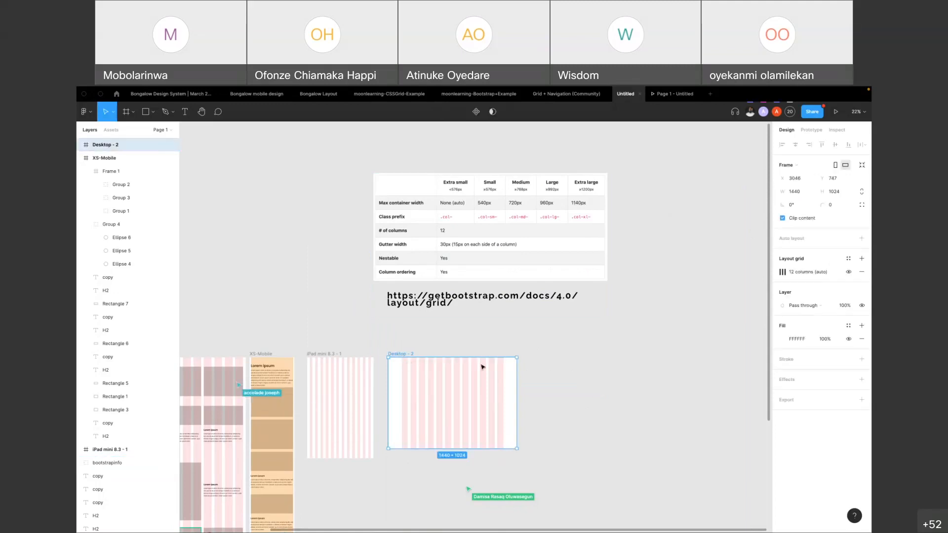
click(783, 273)
click(755, 336)
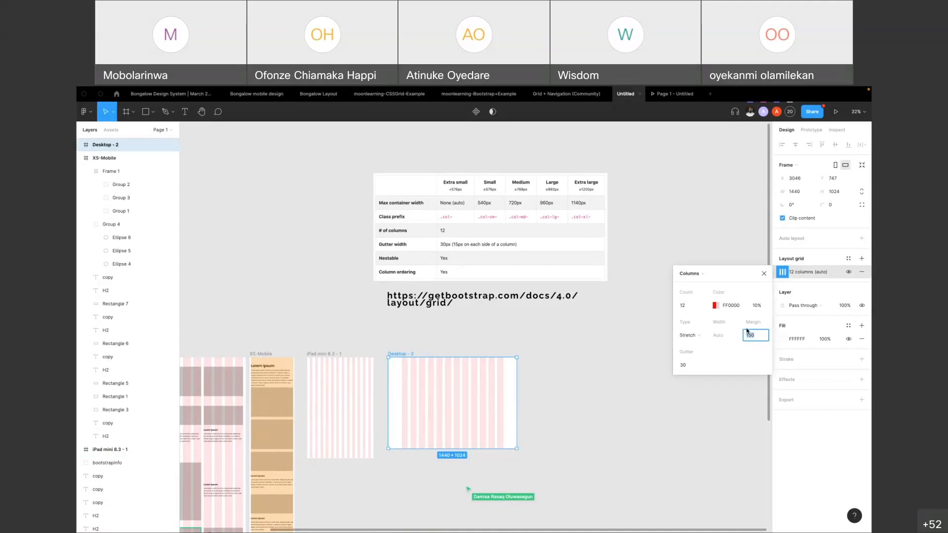
click(757, 336)
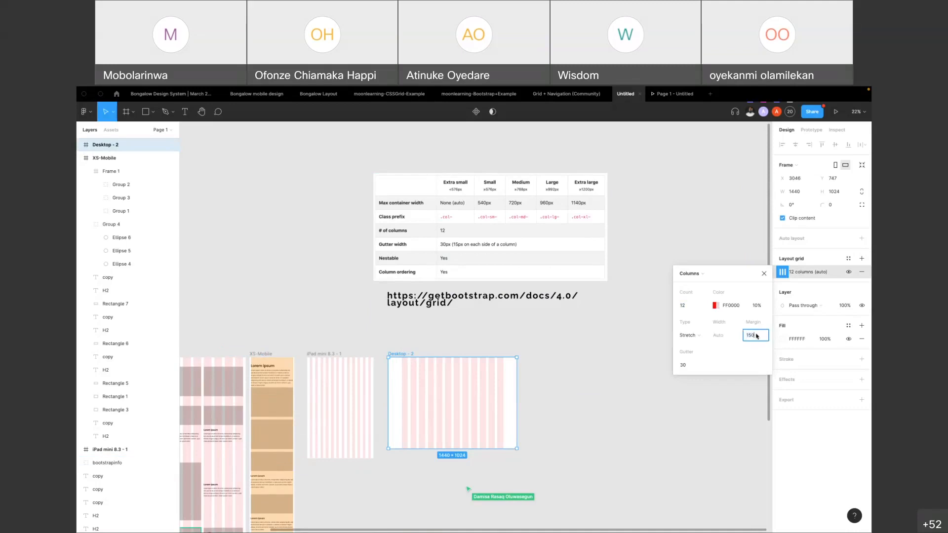
double_click(755, 338)
text(20)
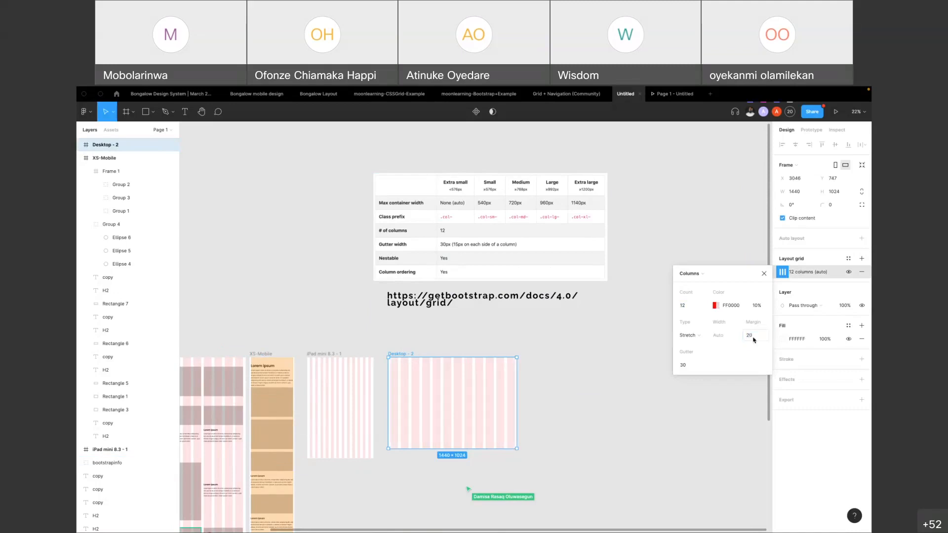
Draw a rectangle about 89 by 115 filling the last grid column of Desktop - 2 and measure its distance to the frame edges
scroll(518, 379, up, 5)
scroll(518, 379, down, 5)
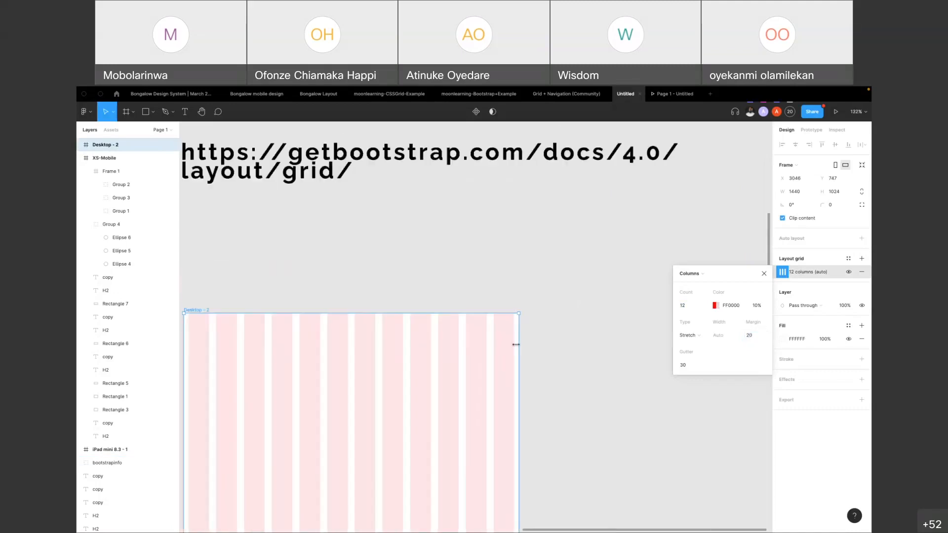
click(544, 324)
key(r)
scroll(501, 359, up, 5)
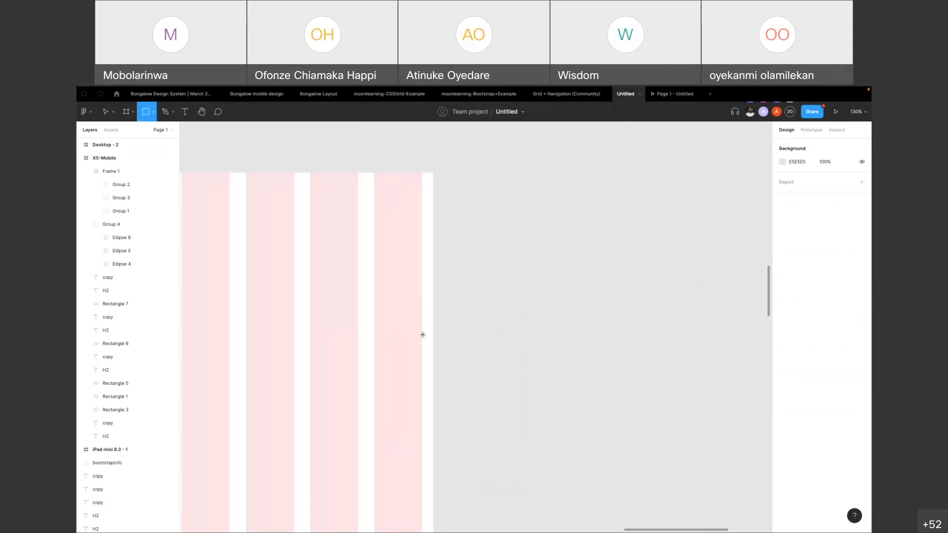
drag(374, 312, 421, 376)
key(alt)
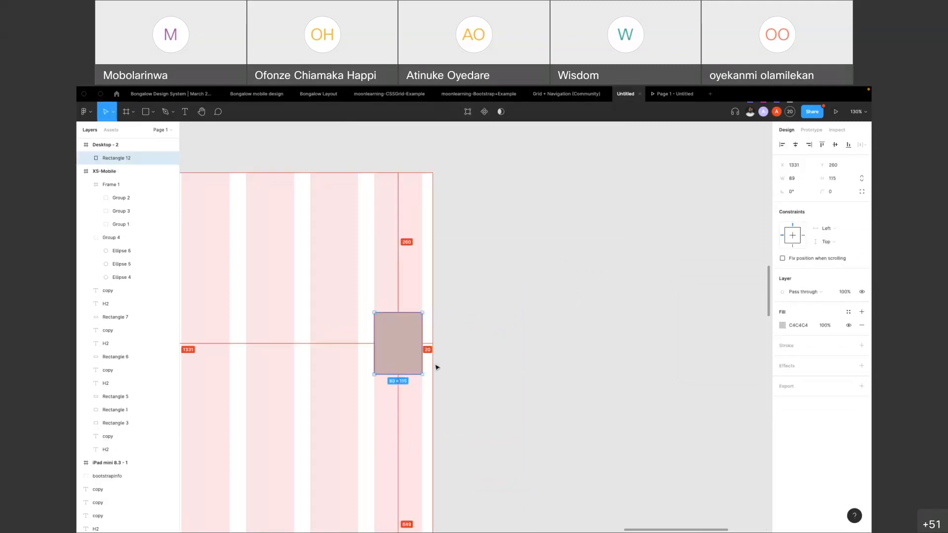
Move the rectangle to the first grid column of Desktop - 2 and measure its distance to the frame's left edge
scroll(432, 352, down, 6)
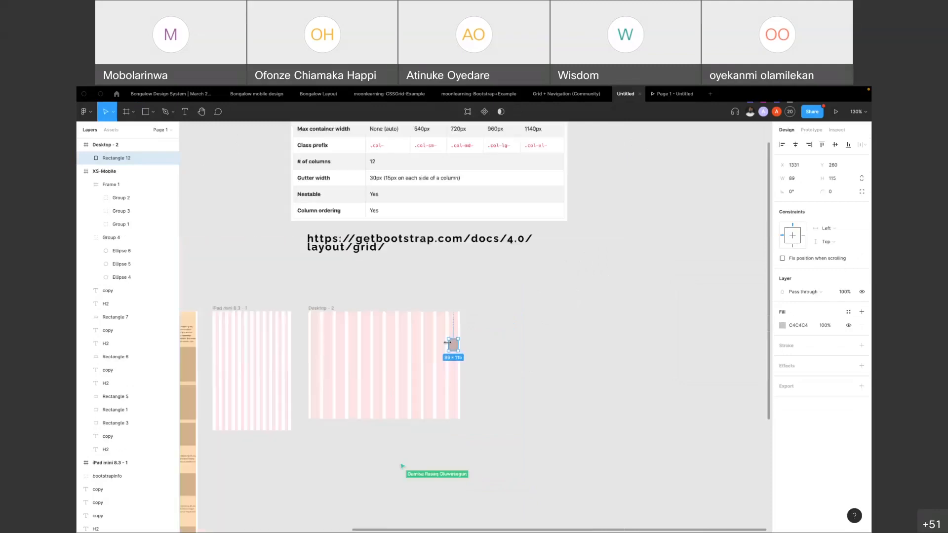
drag(454, 347, 318, 345)
scroll(306, 344, up, 5)
key(alt)
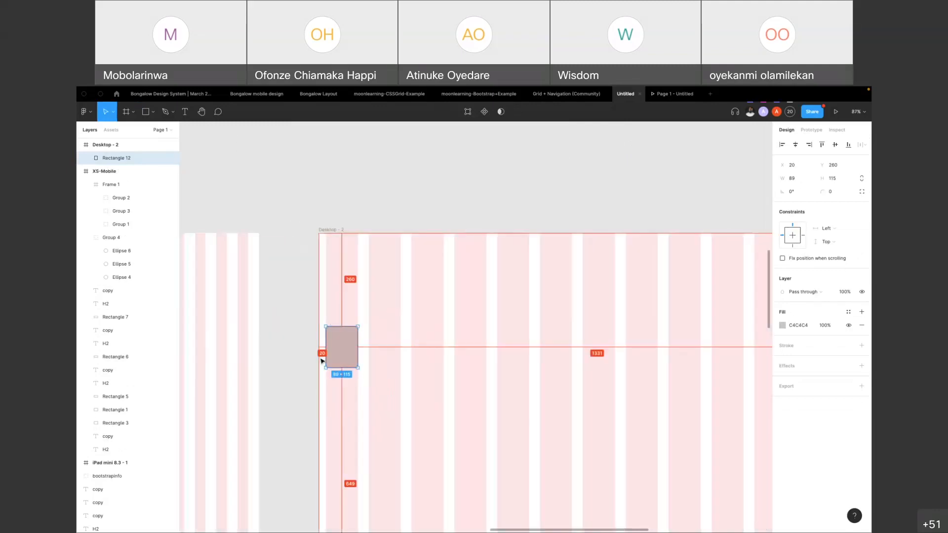
Set the margin of the Desktop - 2 frame's column grid to 150
scroll(322, 361, down, 4)
click(331, 307)
scroll(432, 337, up, 3)
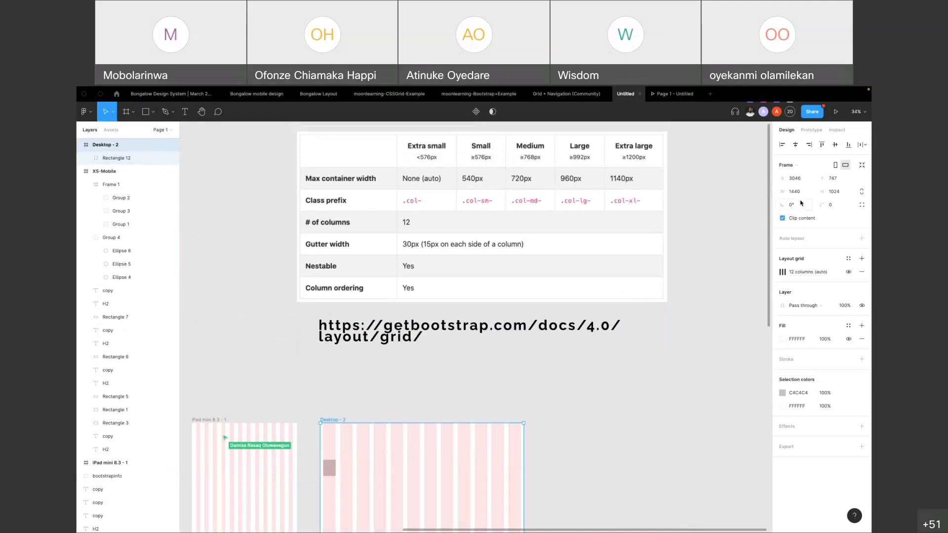
click(783, 272)
click(754, 336)
text(150)
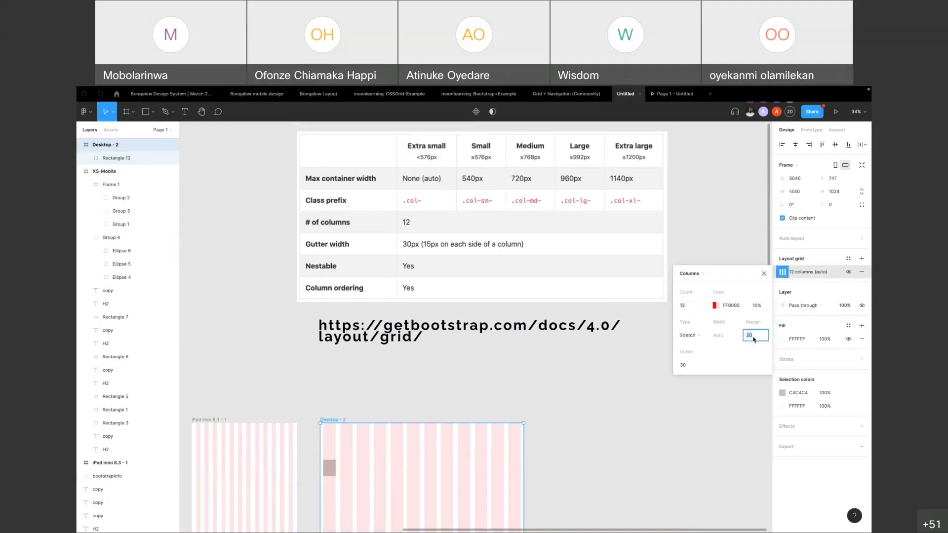
key(Return)
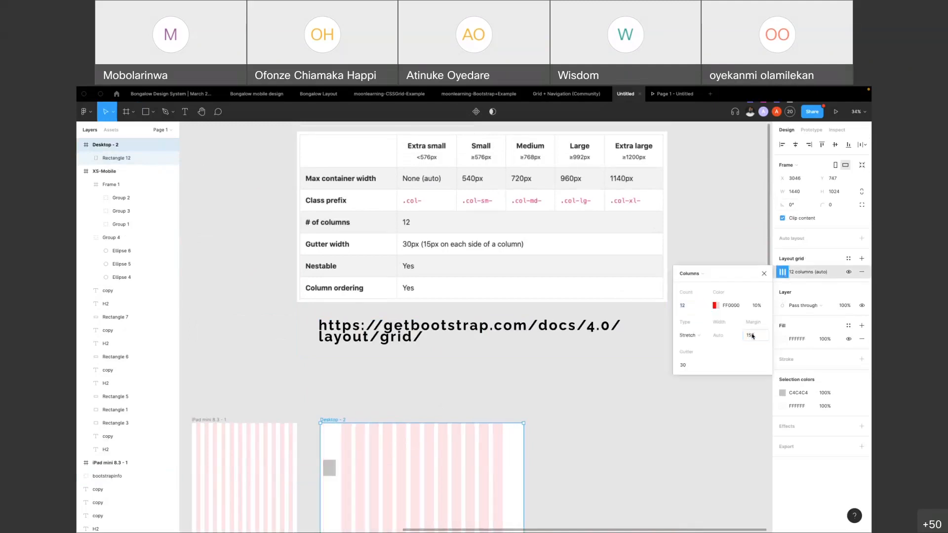
Align the rectangle with the start of the first column at X 150 and measure its distance to the frame edges
scroll(318, 478, up, 5)
click(348, 462)
drag(348, 462, 397, 450)
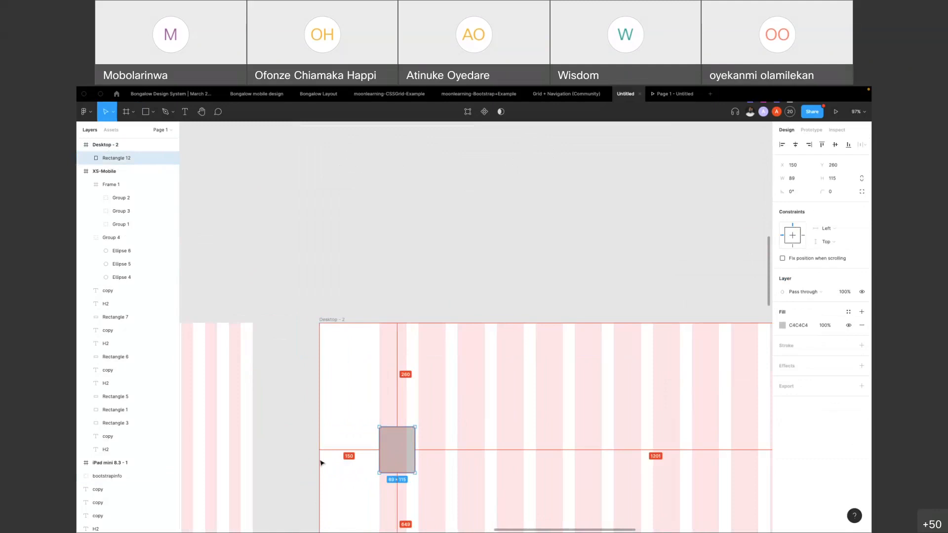
Move the rectangle to the end of the last grid column at X 1201, and delete it
scroll(385, 449, down, 5)
drag(389, 457, 508, 457)
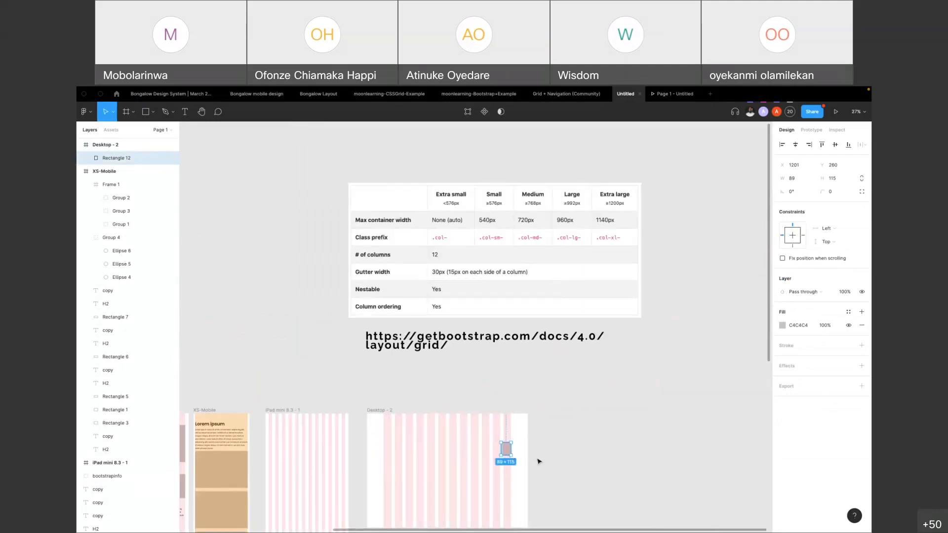
scroll(519, 455, up, 4)
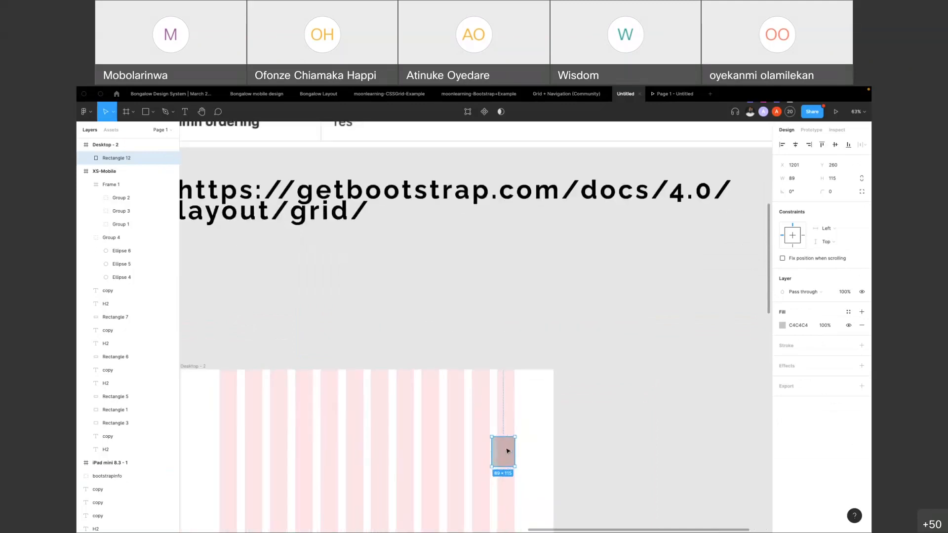
key(Delete)
Examine the breakpoints and max container widths in the Bootstrap grid table
scroll(486, 457, up, 2)
scroll(483, 451, down, 5)
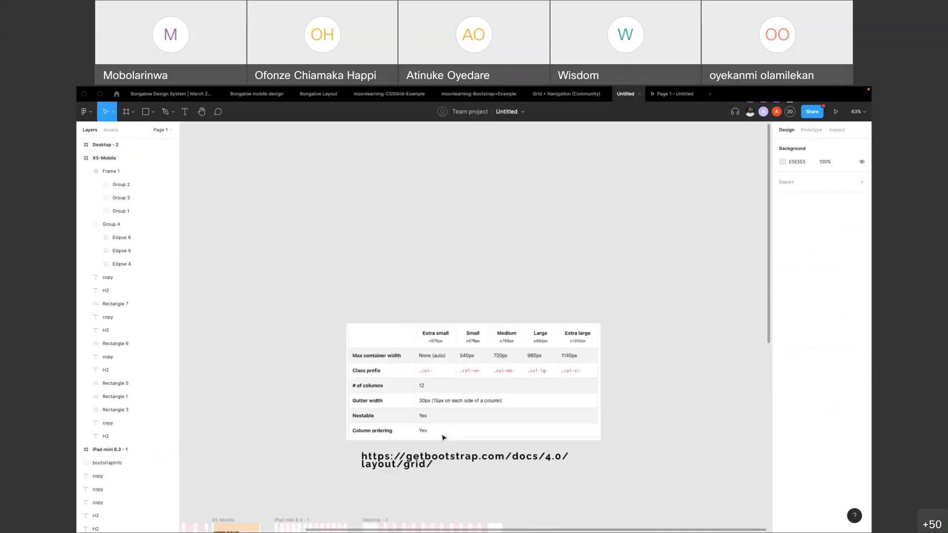
scroll(445, 434, up, 4)
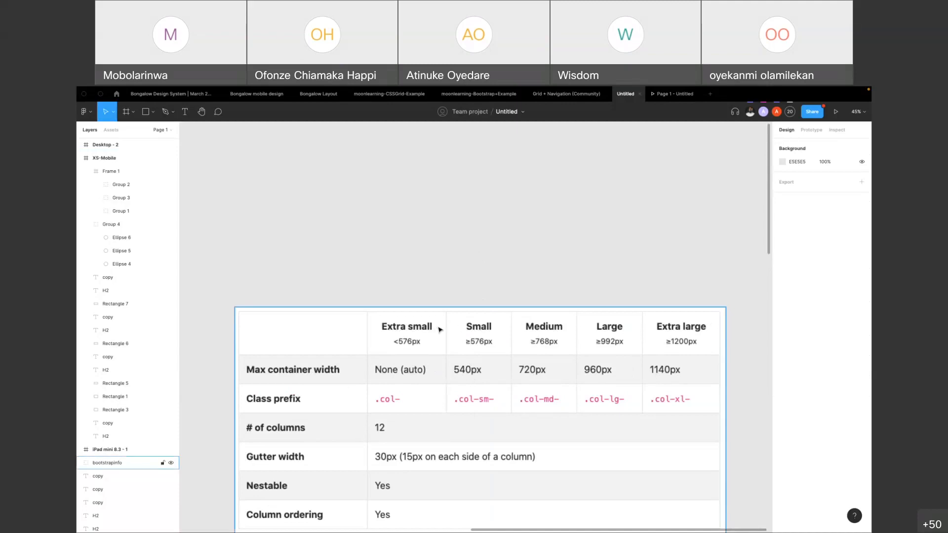
key(Escape)
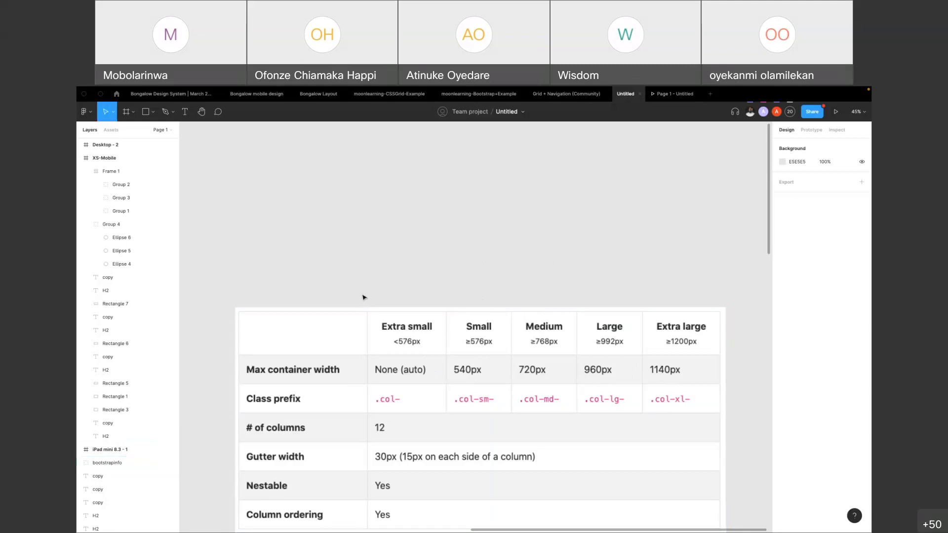
View the Mobile to Desktop XL grid frames in the Grid + Navigation (Community) file, and return to the Untitled file
click(575, 95)
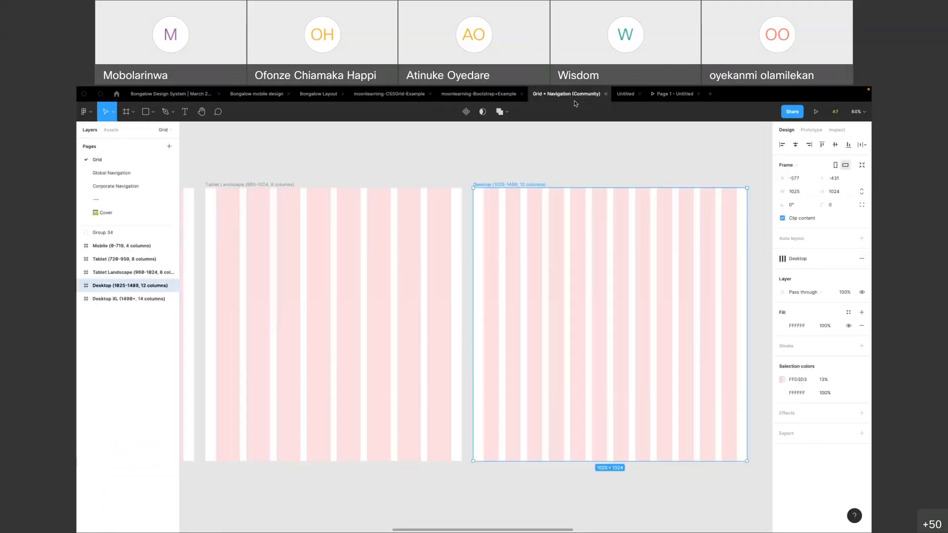
scroll(514, 252, down, 5)
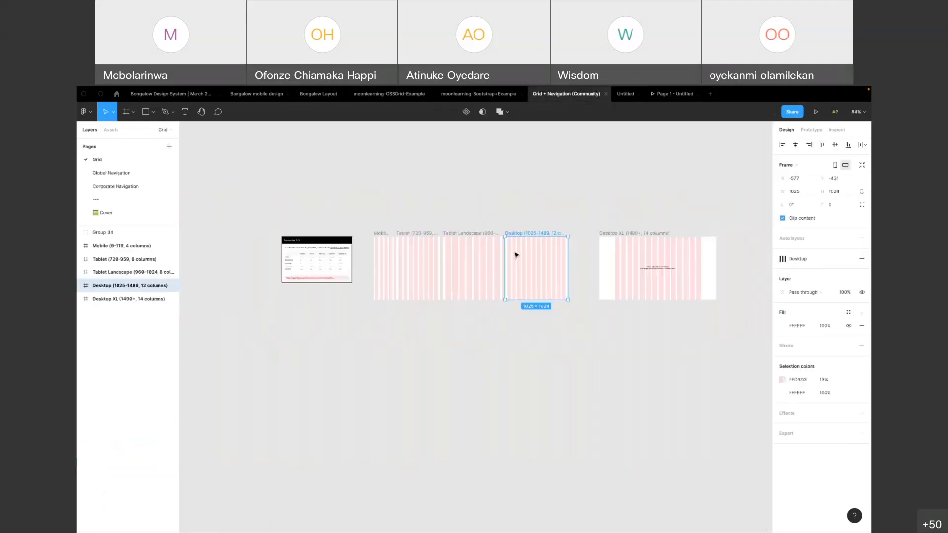
click(521, 207)
scroll(548, 214, up, 3)
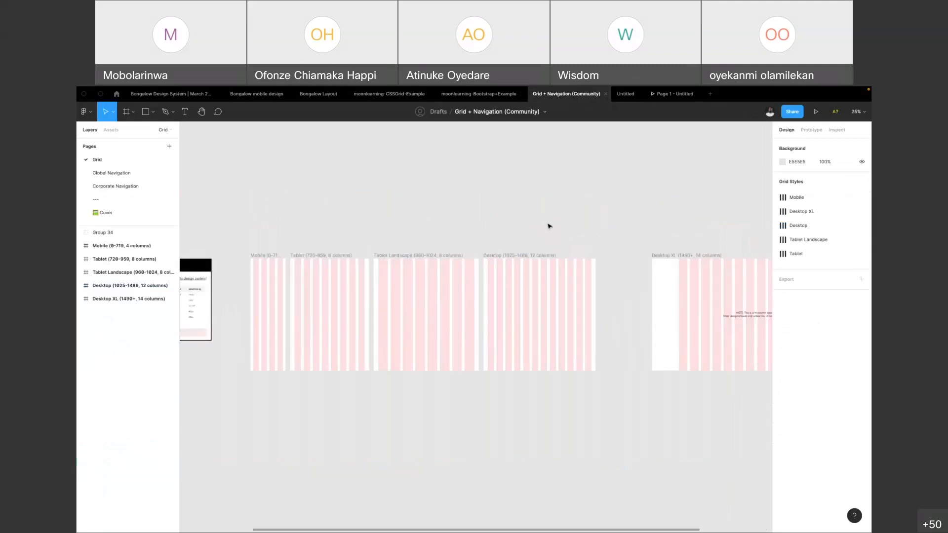
click(628, 95)
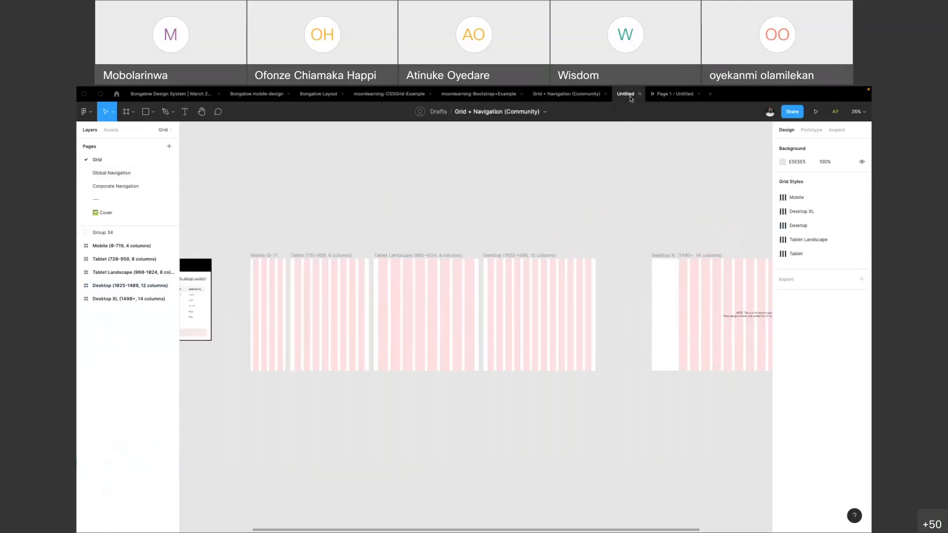
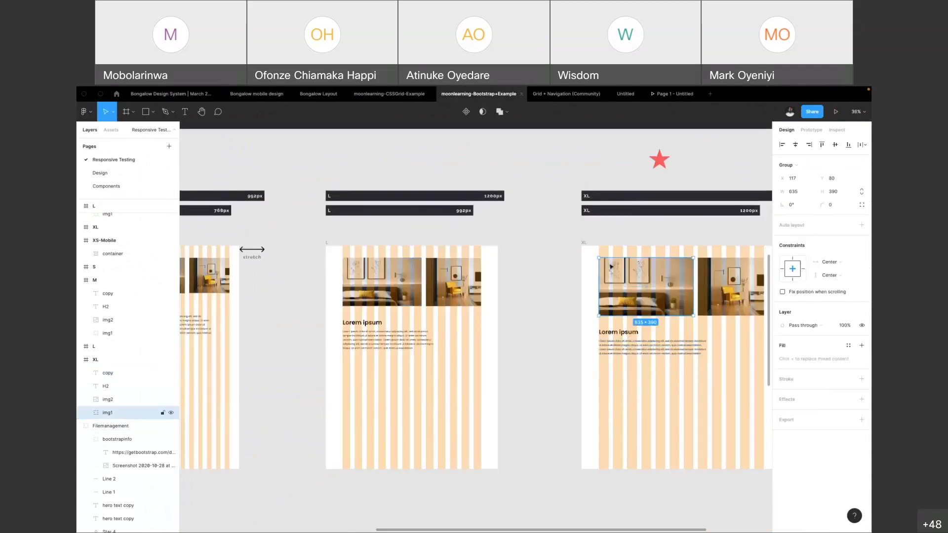
Deselect the image group in the Bootstrap example and switch to the Untitled file
click(528, 270)
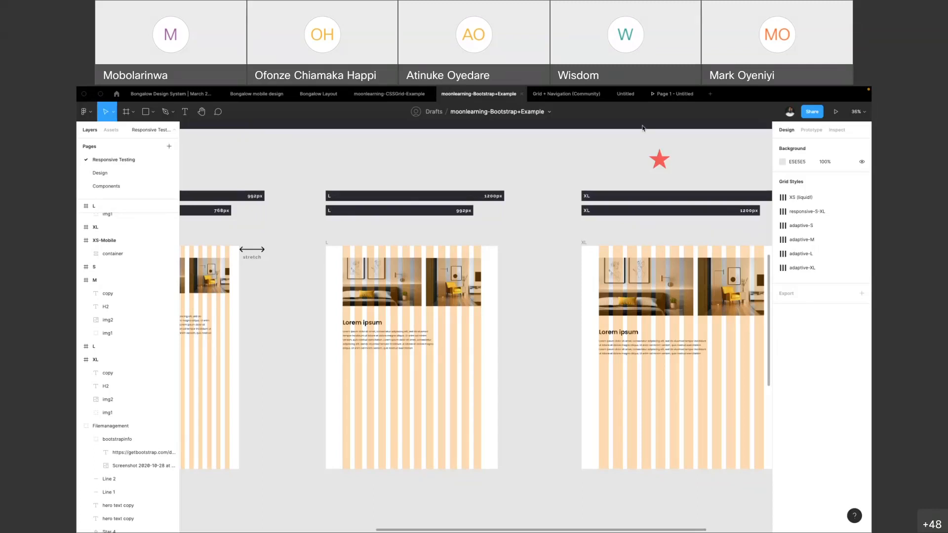
click(623, 95)
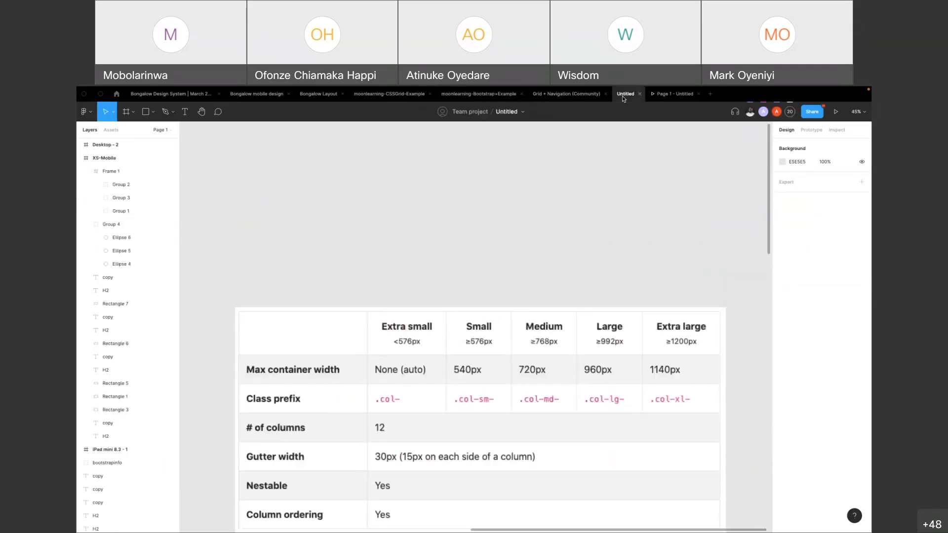
scroll(432, 265, down, 5)
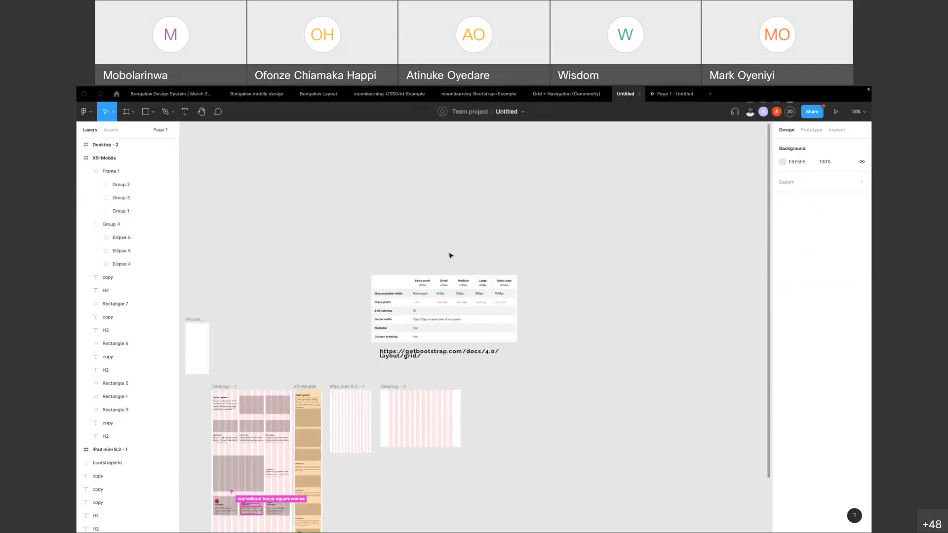
scroll(421, 375, down, 2)
click(399, 320)
click(385, 425)
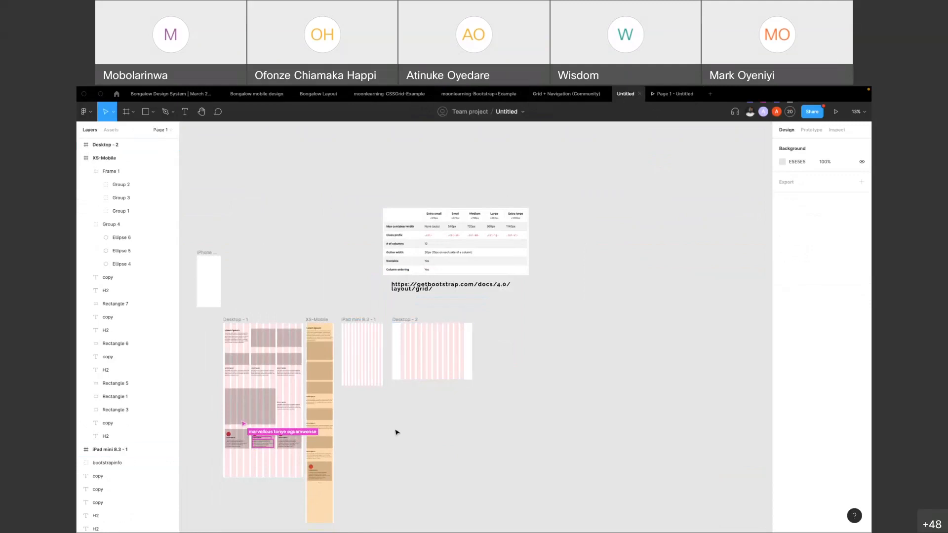
Add an Android Small frame and place it in the empty canvas area beside the Bootstrap grid table
click(133, 113)
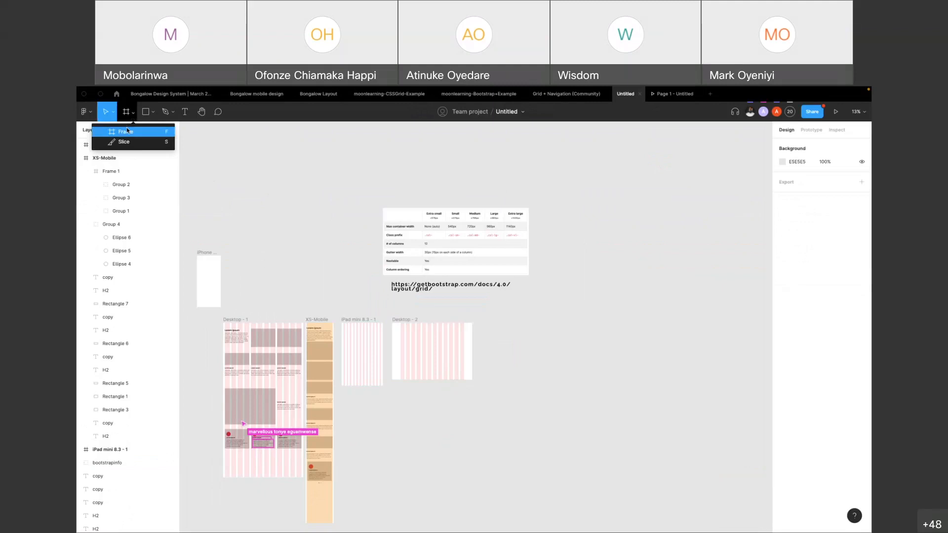
click(126, 132)
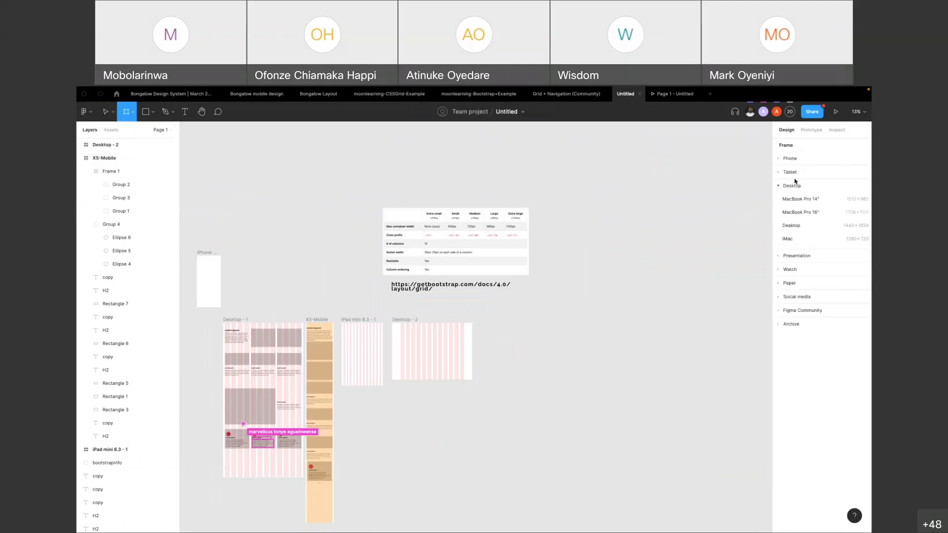
click(796, 160)
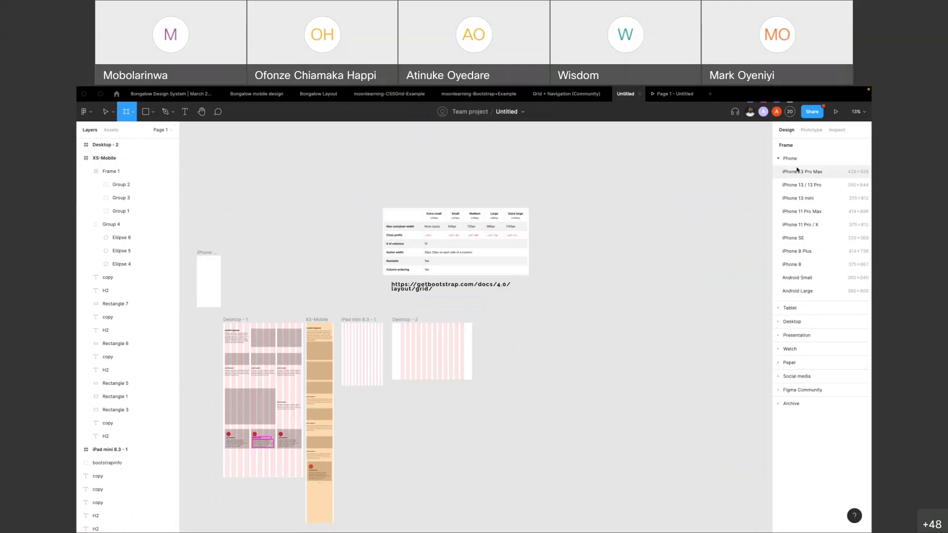
click(797, 277)
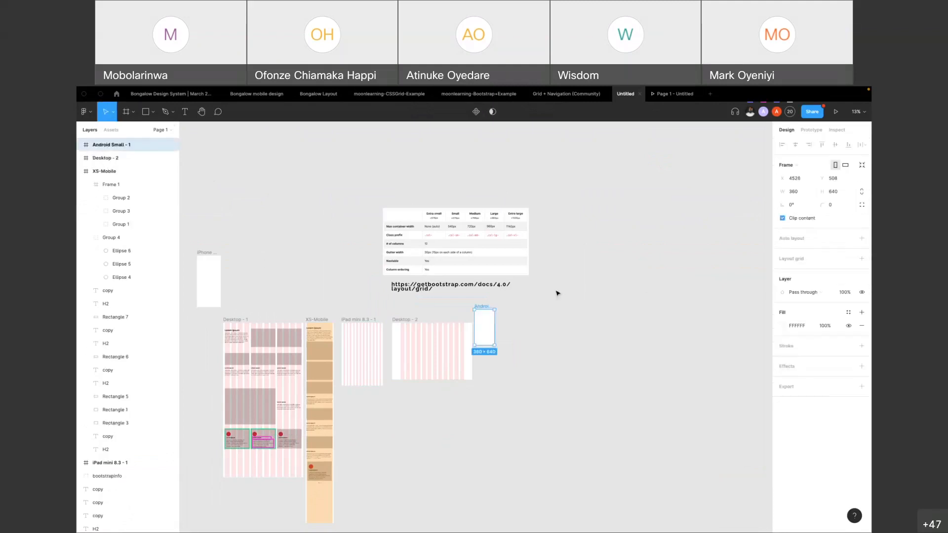
drag(478, 308, 608, 206)
click(633, 191)
Add a layout grid to the Android Small frame and set its size to 8
scroll(619, 219, up, 10)
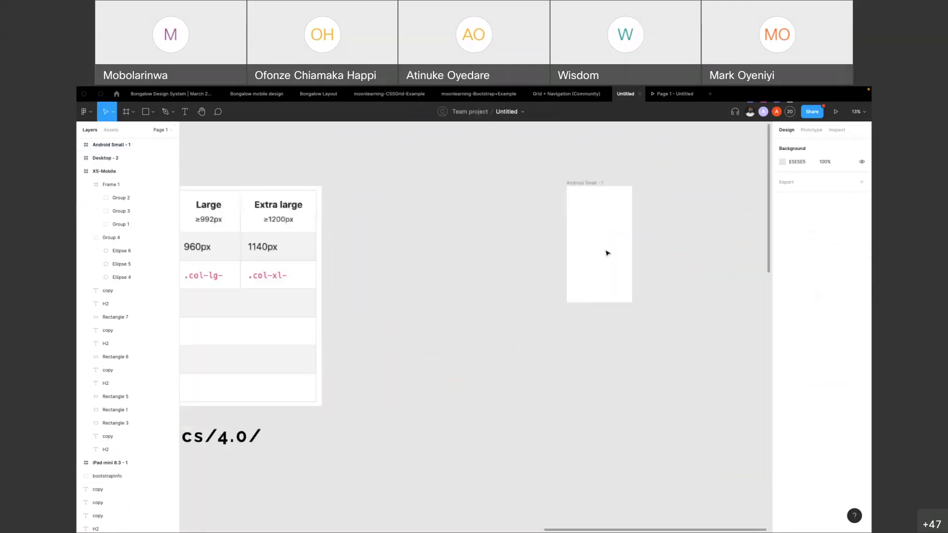
scroll(583, 262, up, 2)
click(588, 259)
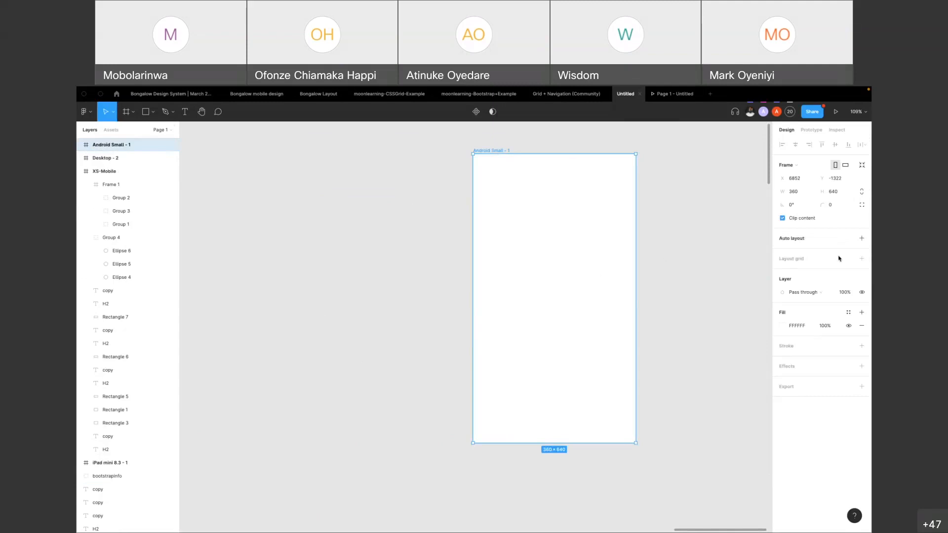
click(862, 258)
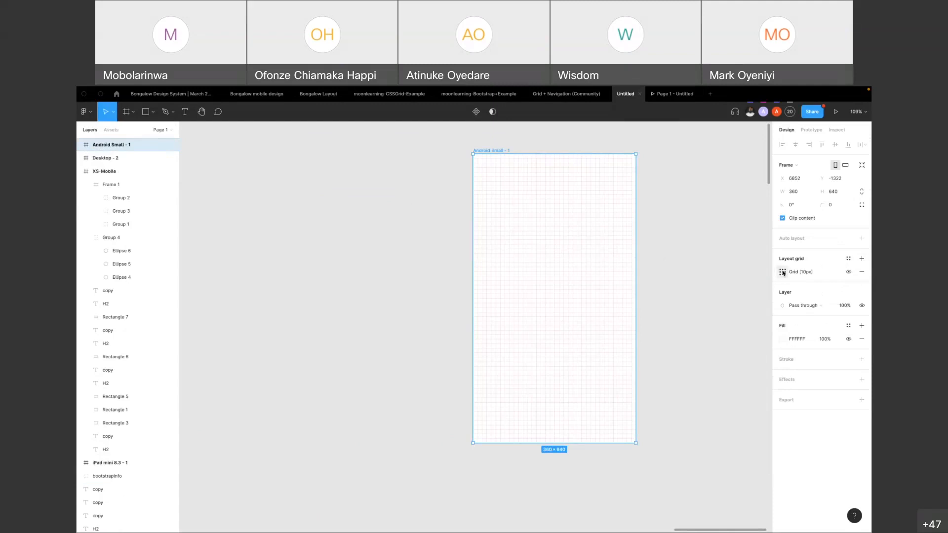
click(783, 272)
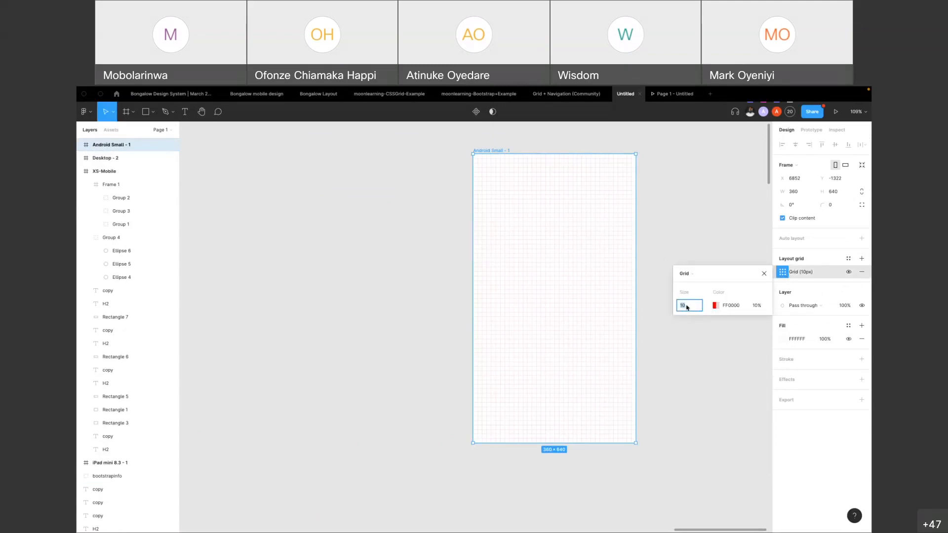
text(8)
key(Return)
Examine the squares of the layout grid on the Android Small frame up close and at full-frame view
click(508, 142)
scroll(502, 150, up, 5)
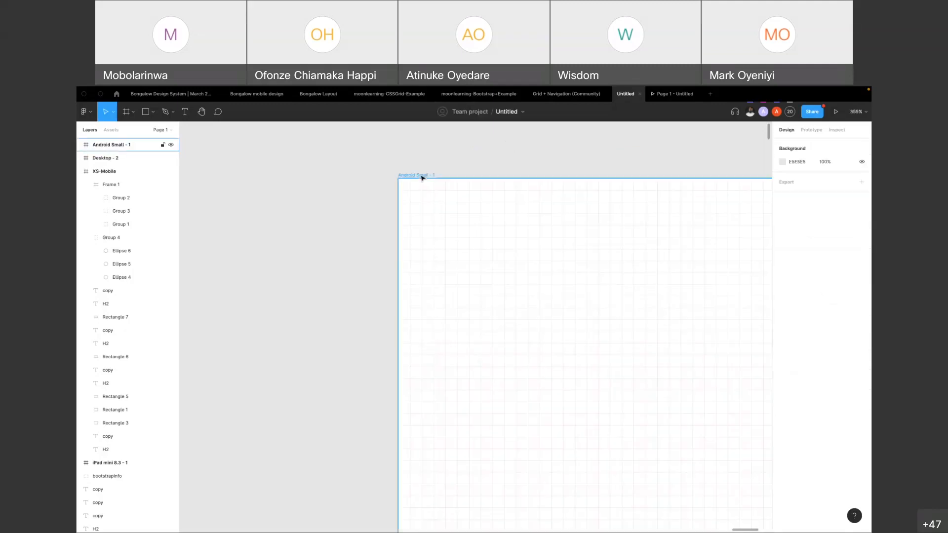
scroll(422, 178, down, 5)
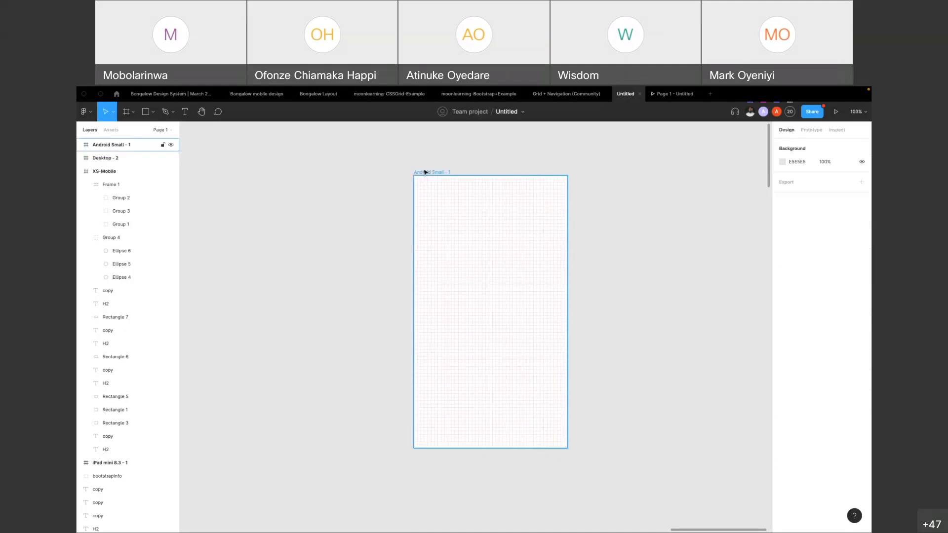
click(426, 175)
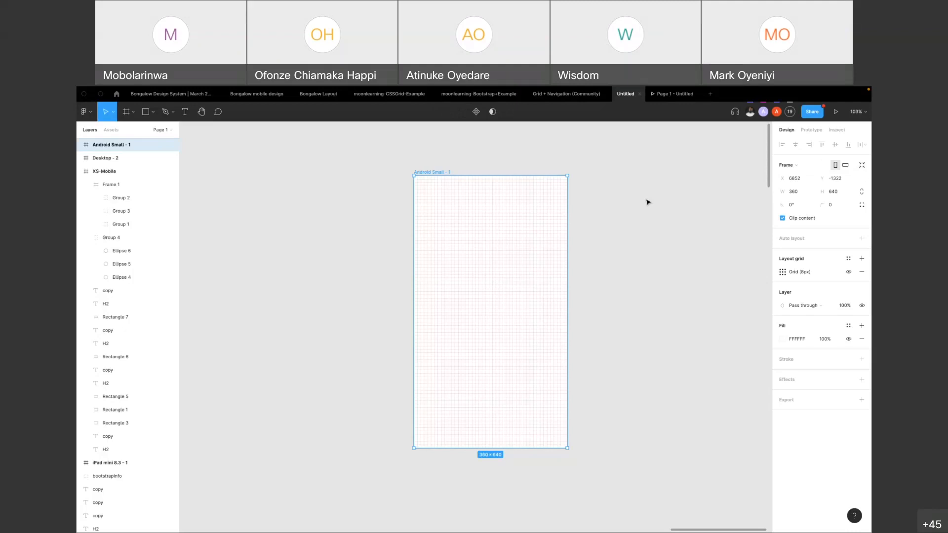
click(436, 165)
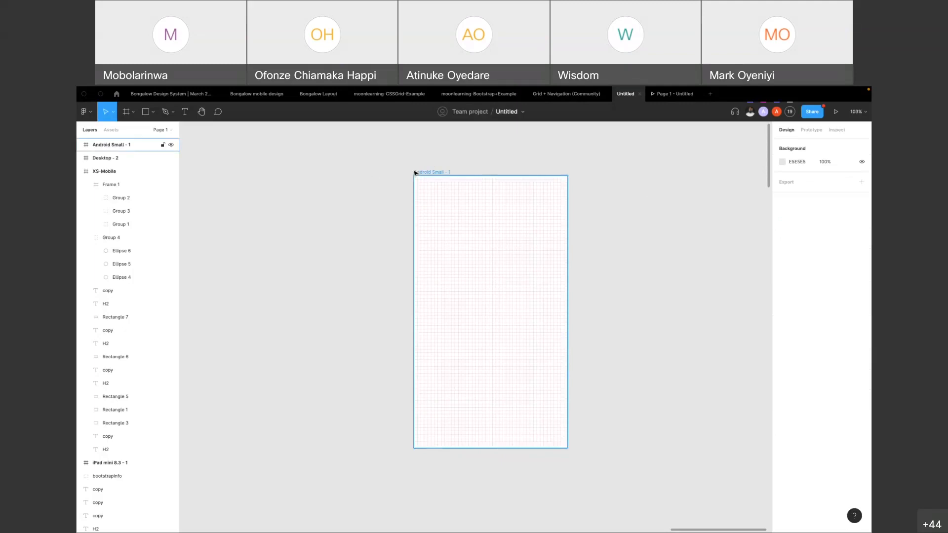
key(r)
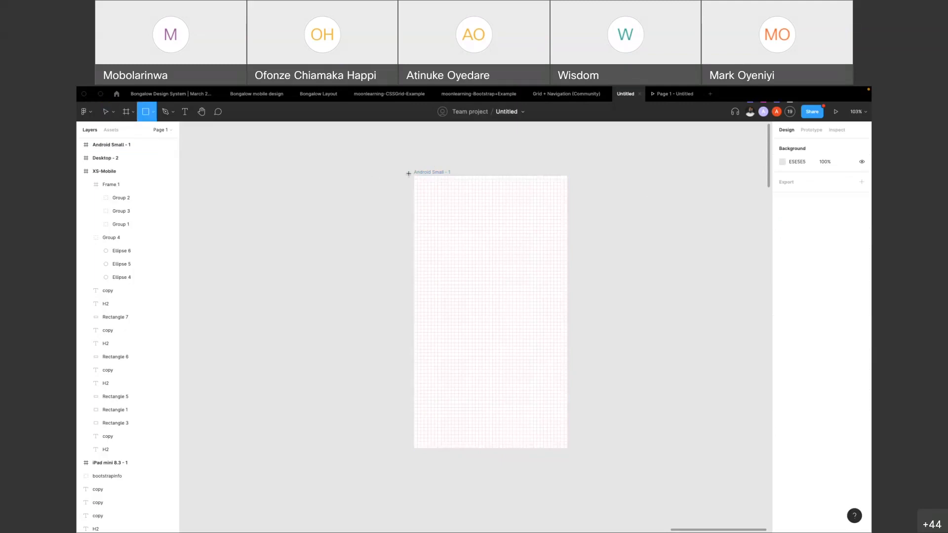
key(v)
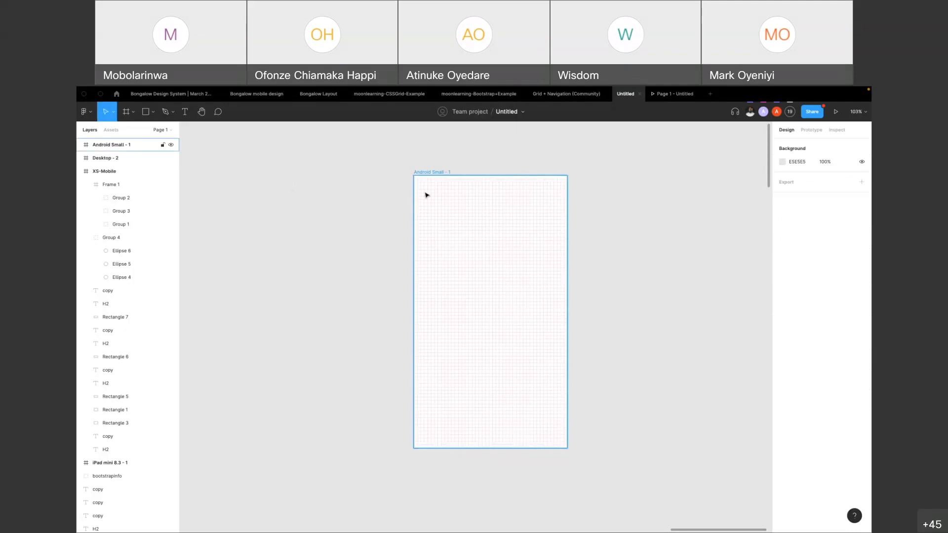
click(426, 195)
scroll(427, 186, up, 10)
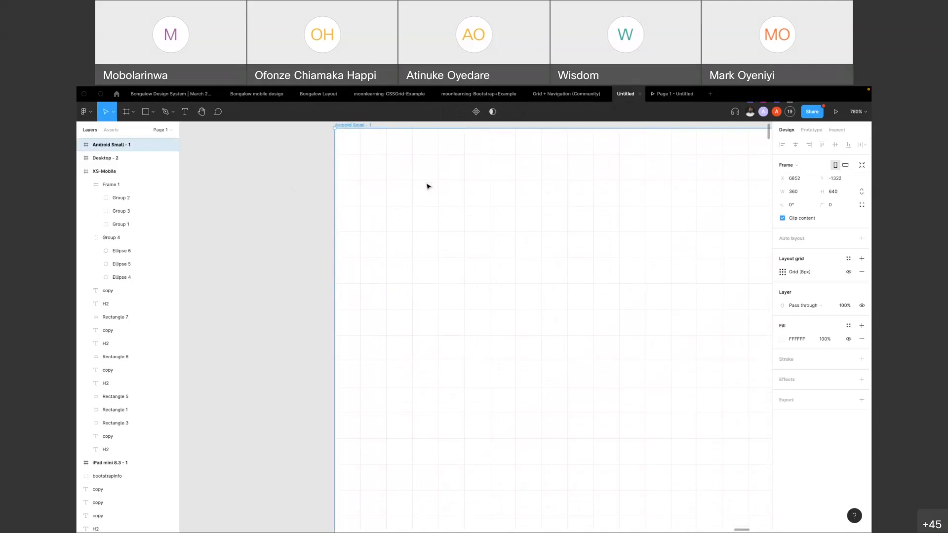
scroll(428, 183, down, 4)
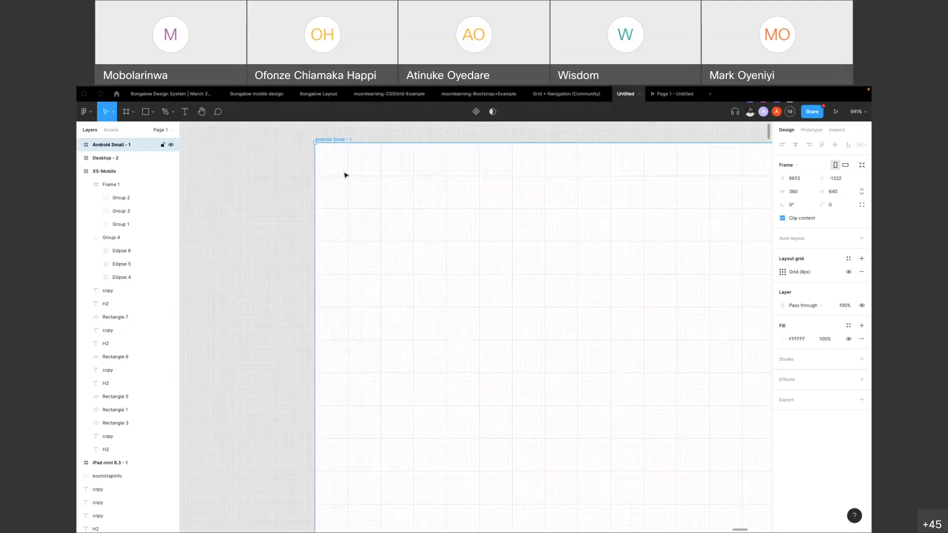
scroll(346, 175, down, 1)
scroll(345, 174, down, 3)
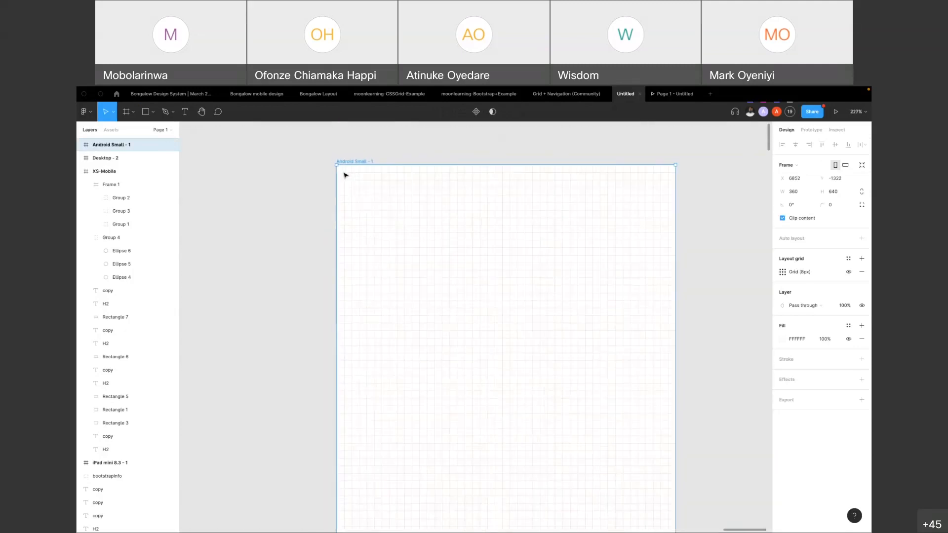
Draw a 56 × 56 rectangle at the top of the Android Small frame and stretch it across the frame to 360 × 56
key(r)
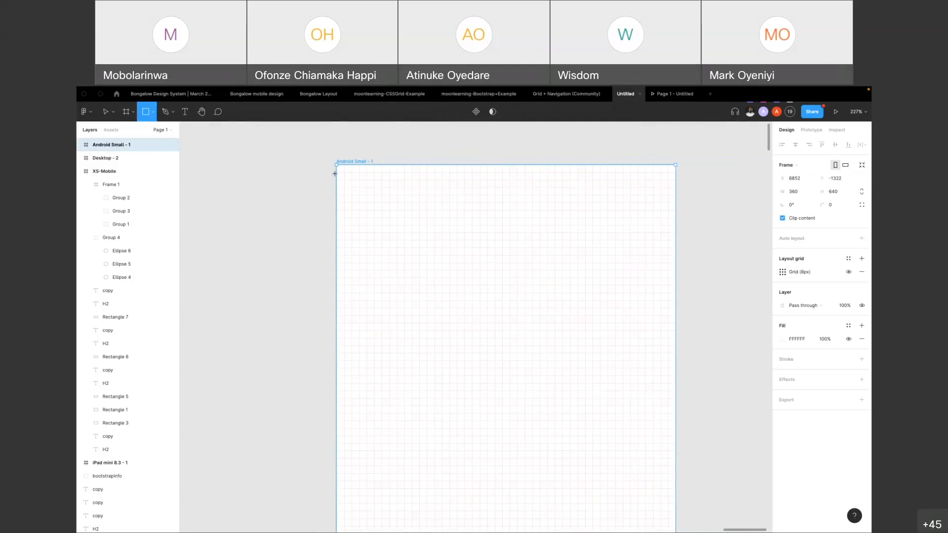
drag(345, 165, 397, 223)
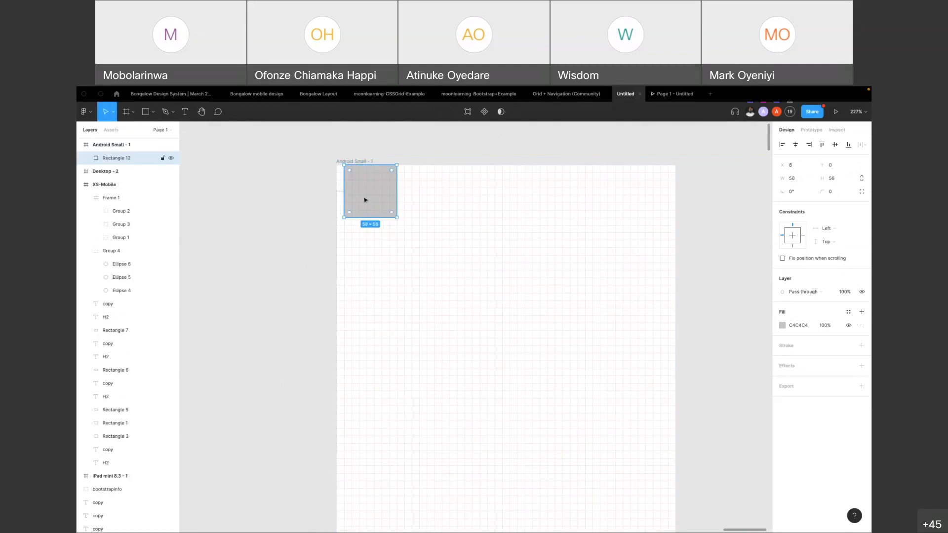
drag(343, 188, 338, 188)
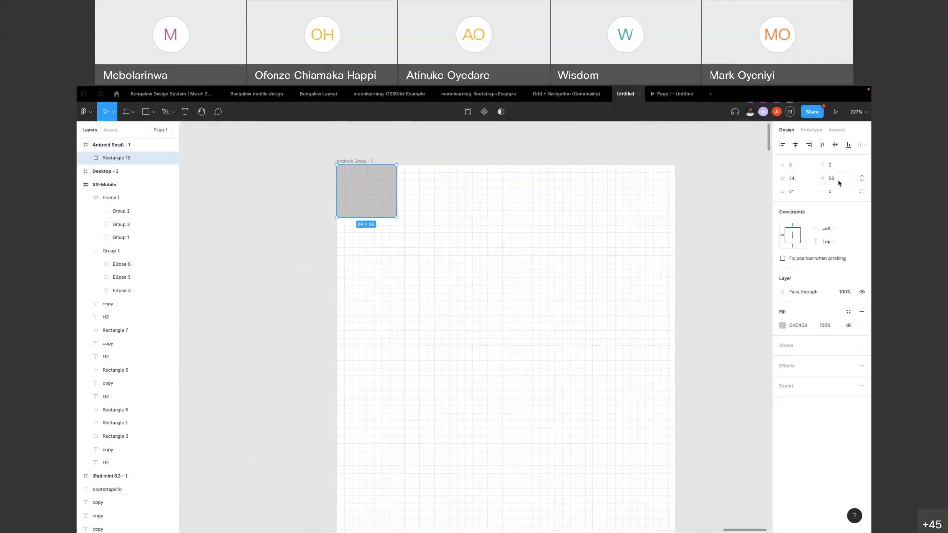
drag(397, 190, 677, 194)
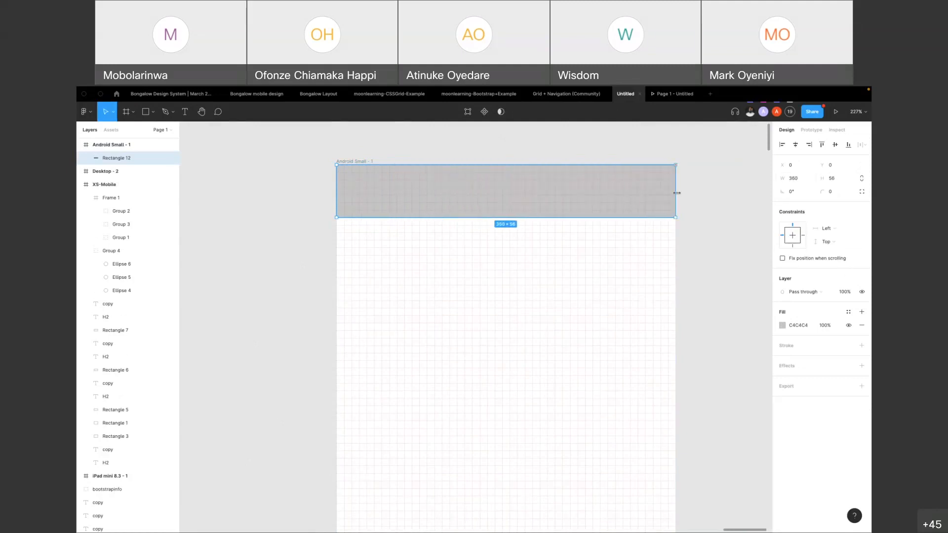
Set the rectangle's width to 8, and widen it by one grid square to 16
click(797, 182)
text(8)
key(Return)
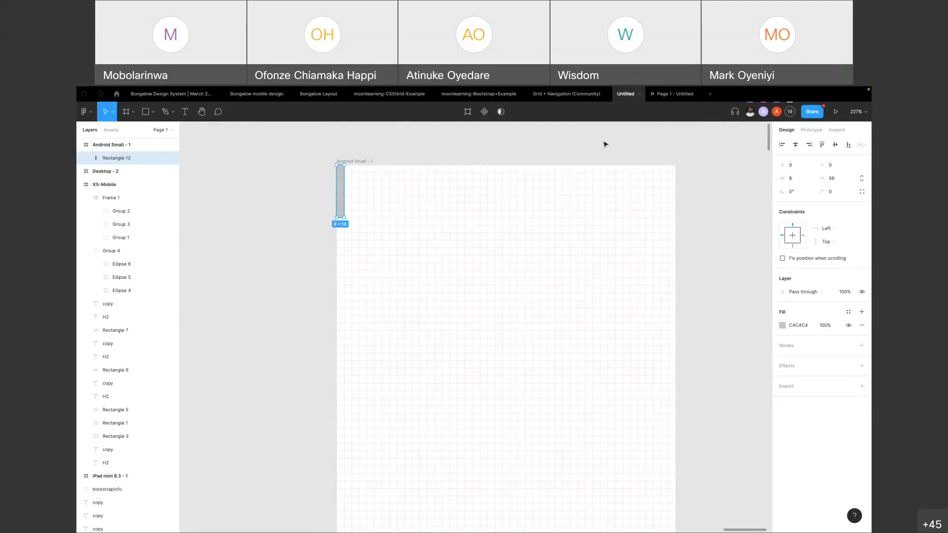
click(372, 155)
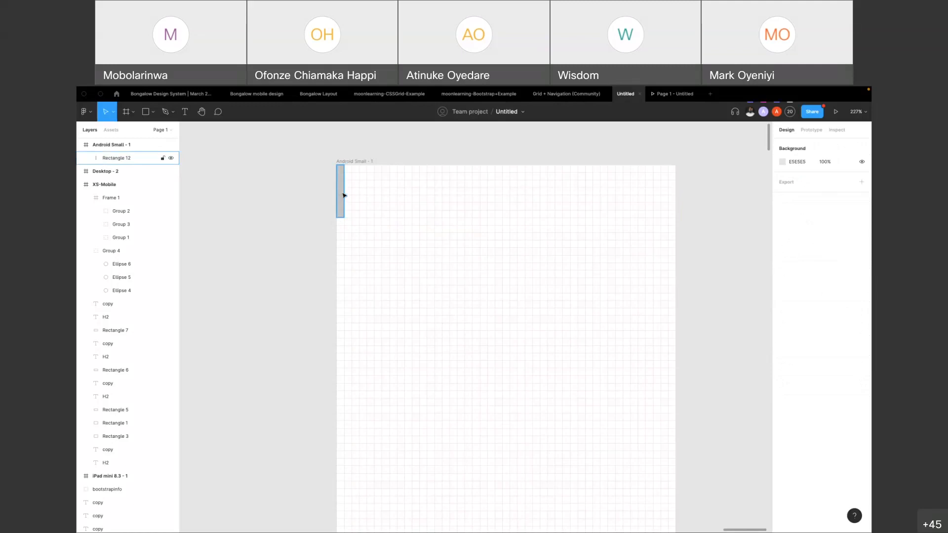
click(344, 194)
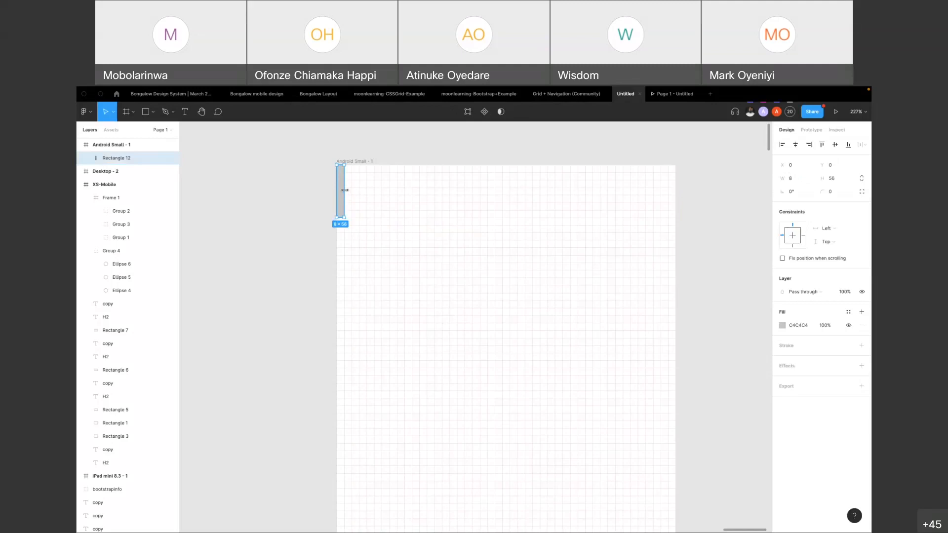
drag(348, 191, 351, 190)
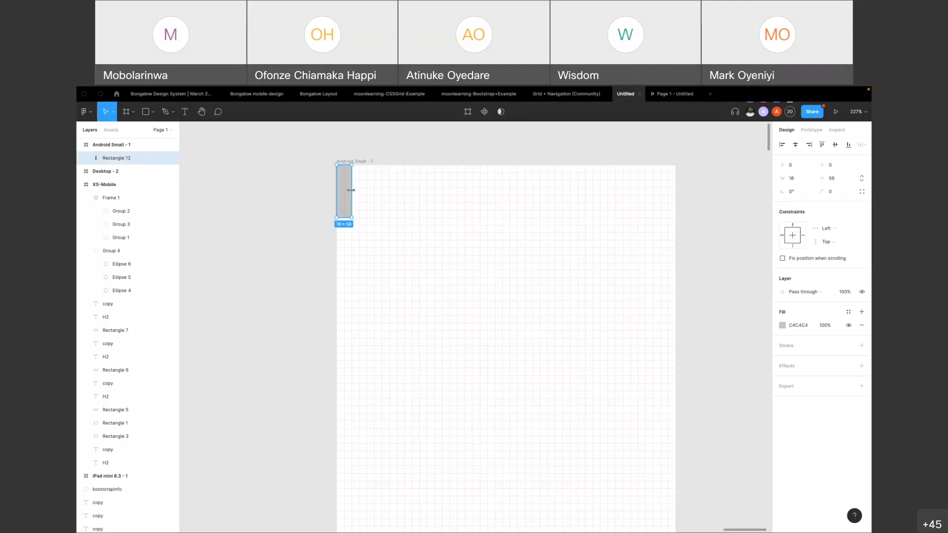
click(353, 151)
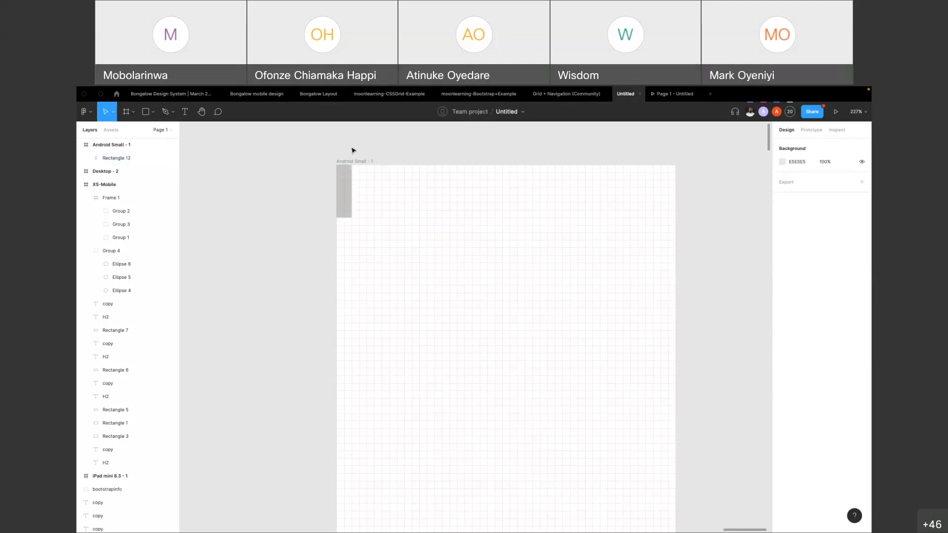
click(347, 182)
click(367, 147)
Copy the Spacing group from the Bongalow Design System | March 2021 file and paste it into the Untitled file
key(ctrl+Left)
click(173, 94)
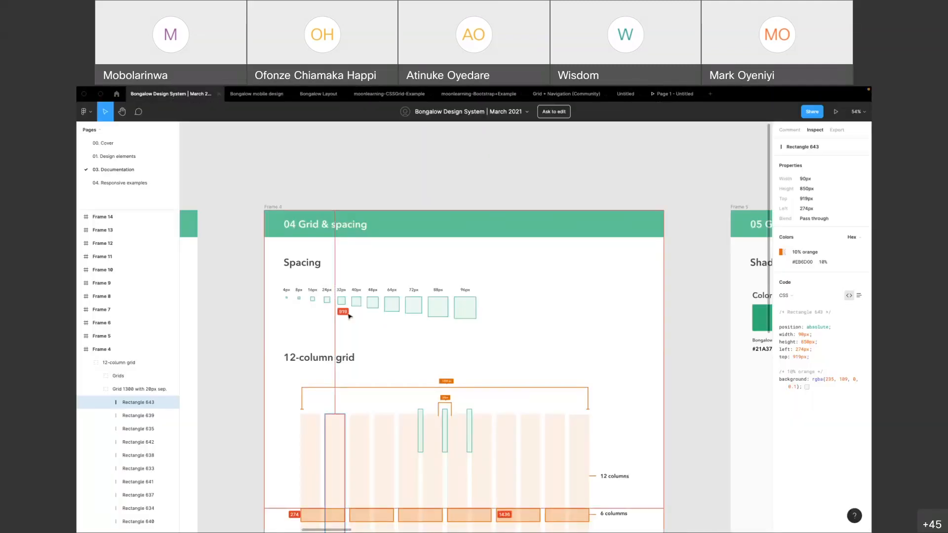
scroll(324, 313, up, 5)
scroll(430, 319, up, 1)
scroll(431, 319, right, 1)
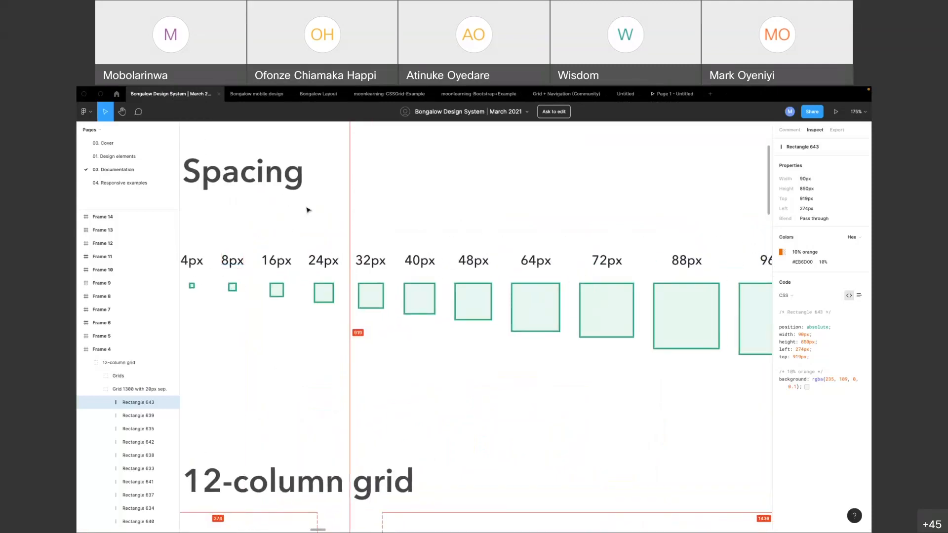
scroll(238, 222, down, 3)
drag(198, 228, 602, 298)
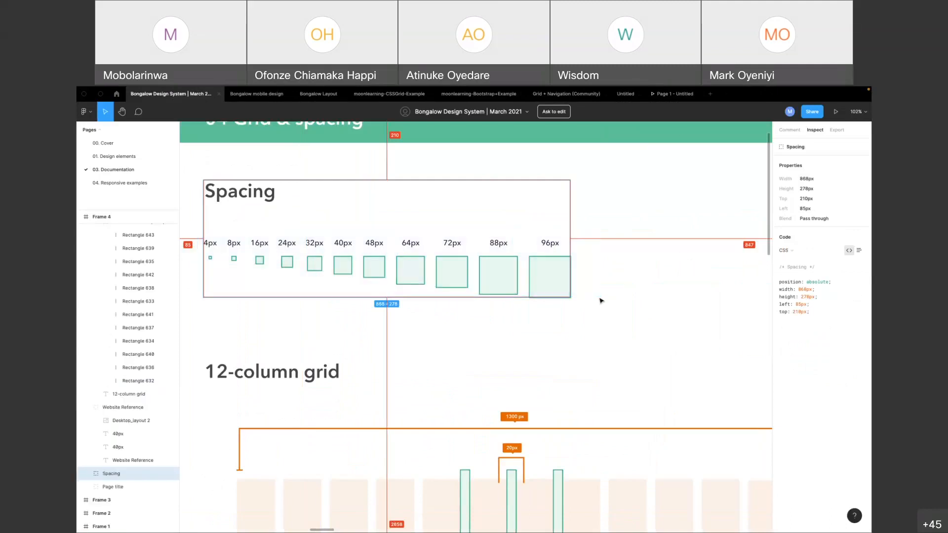
click(680, 97)
click(625, 96)
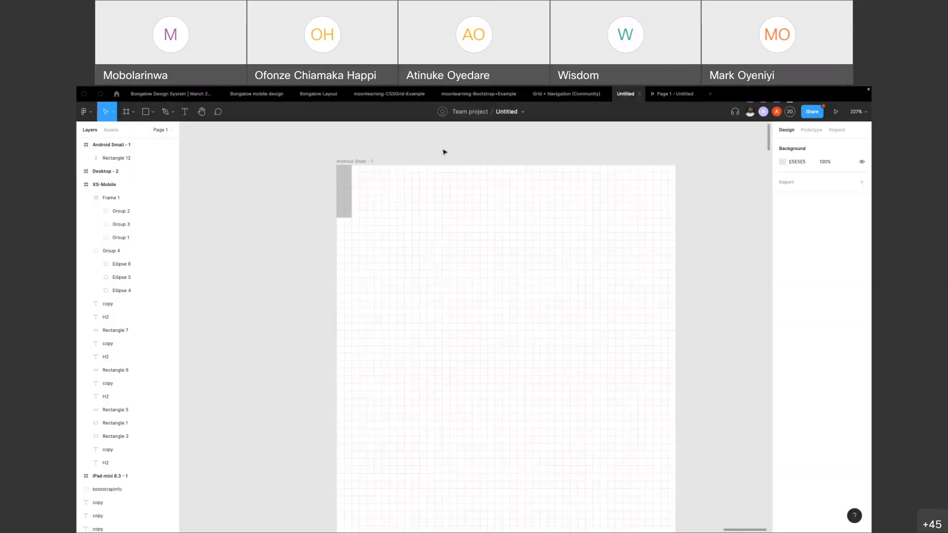
key(ctrl+v)
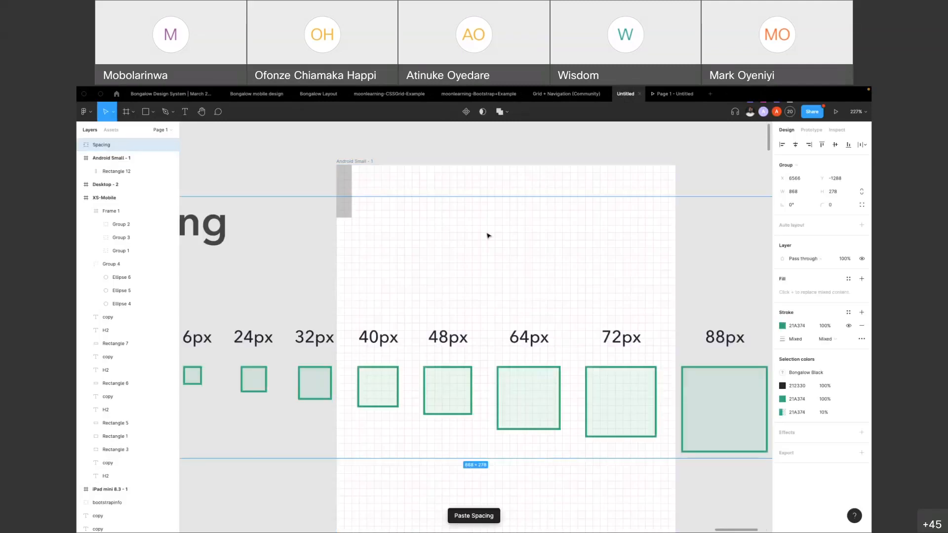
Move the pasted Spacing group to just above the Android Small frame and deselect it
scroll(488, 235, down, 5)
drag(346, 293, 452, 173)
click(577, 343)
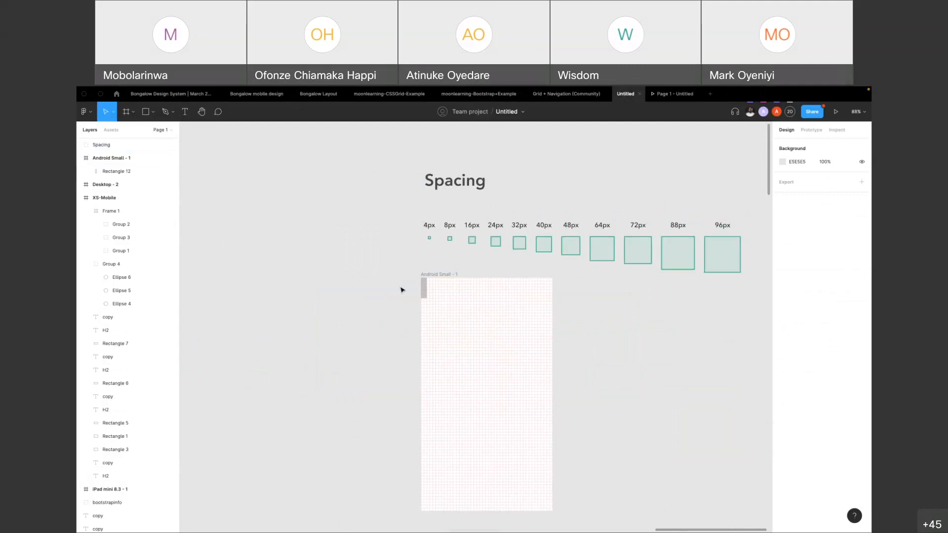
Examine the size of the 8px spacing square and compare it with the gray rectangle on the Android Small frame's grid
scroll(469, 281, up, 3)
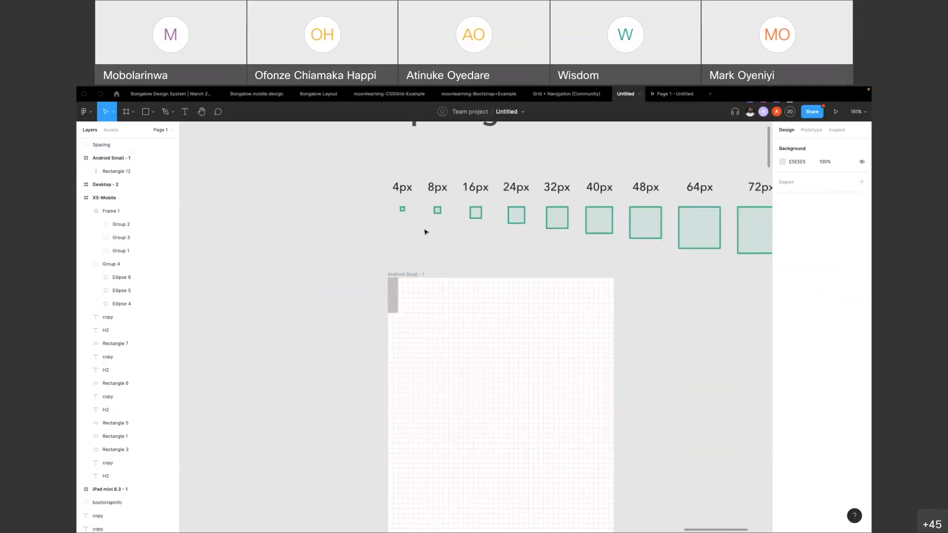
double_click(438, 209)
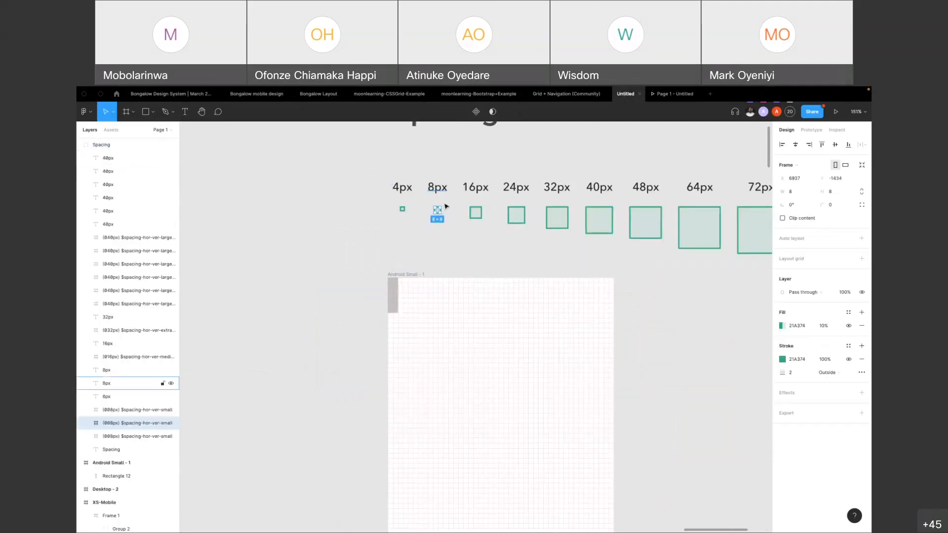
scroll(437, 203, up, 5)
scroll(434, 204, down, 2)
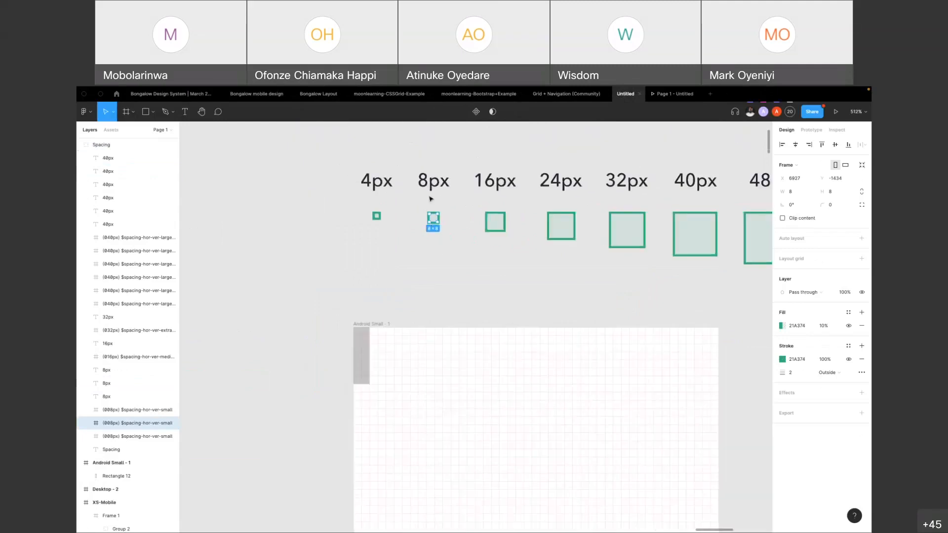
click(436, 271)
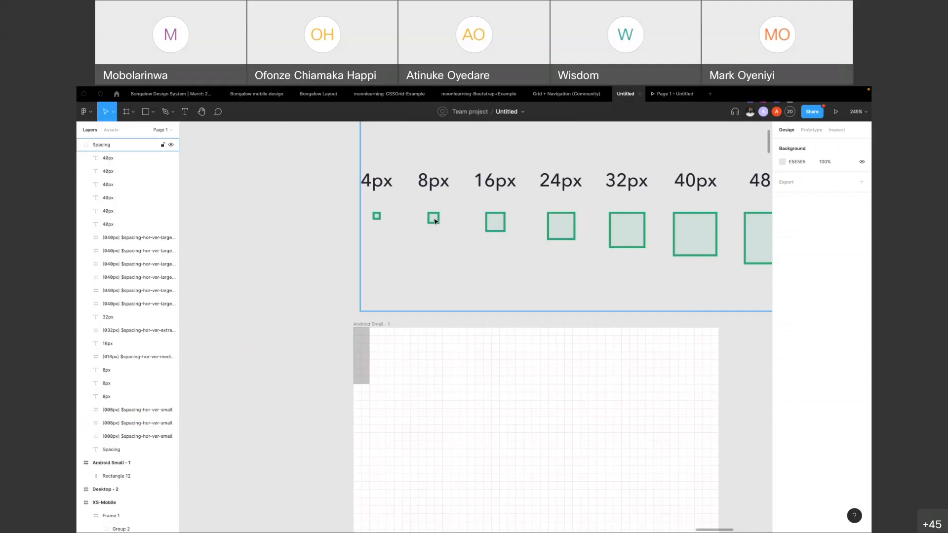
click(363, 352)
click(338, 365)
click(362, 353)
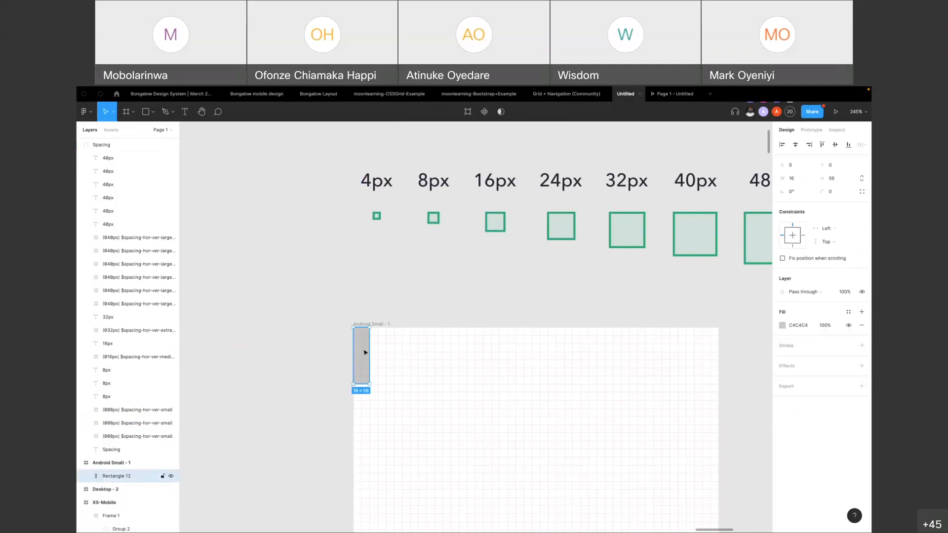
click(383, 298)
scroll(365, 362, down, 2)
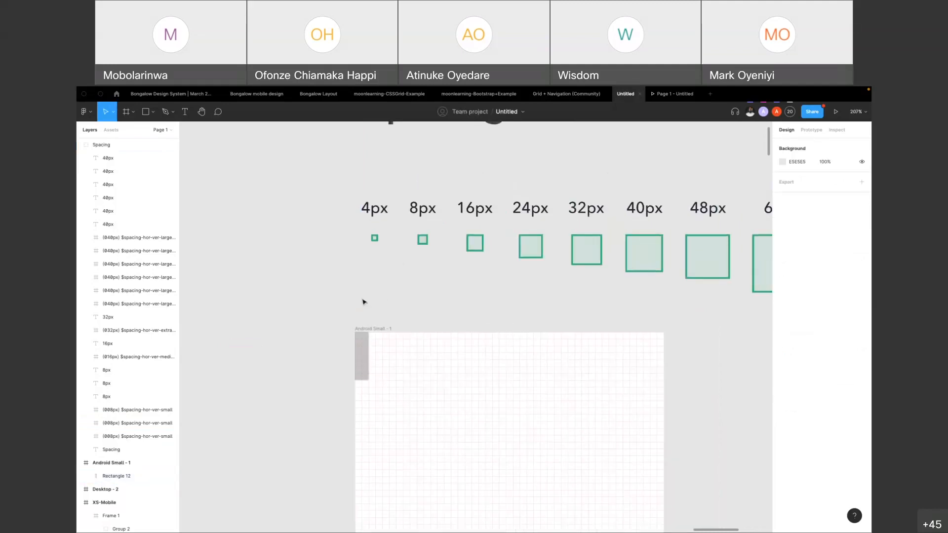
click(417, 209)
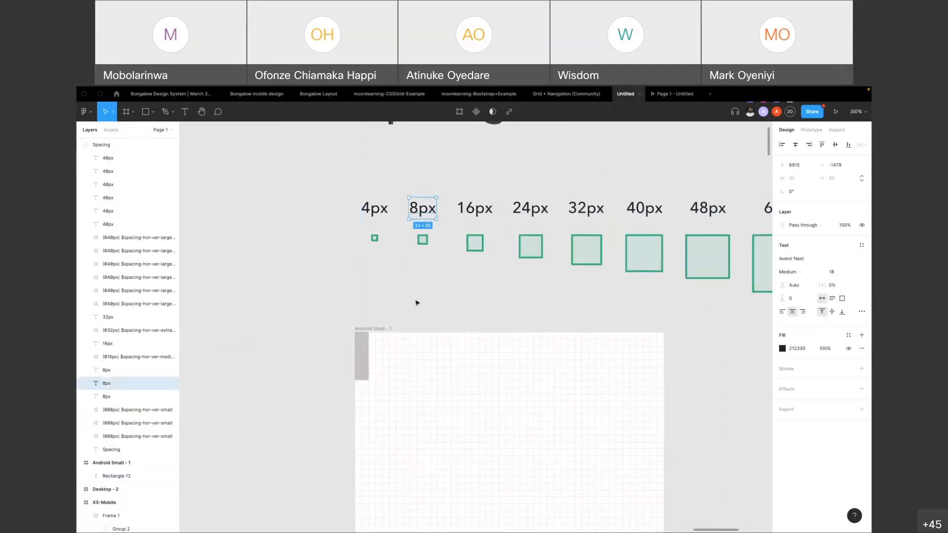
scroll(417, 307, down, 5)
scroll(406, 235, up, 3)
Copy the Spacing heading text and move the gray rectangle out of the Android Small frame onto the empty canvas beside it
click(414, 220)
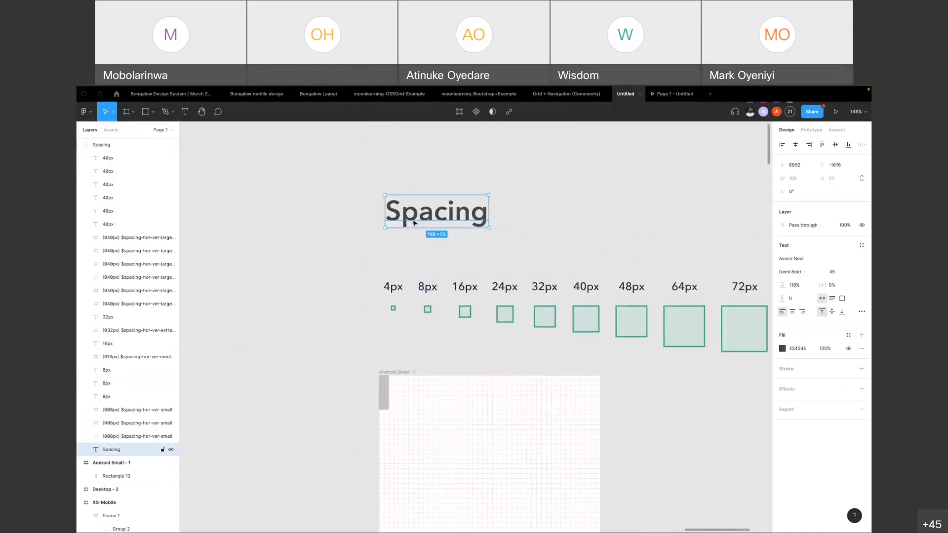
click(432, 402)
scroll(390, 336, down, 3)
click(387, 318)
drag(386, 317, 308, 312)
Paste the Spacing heading, place it near the top of the Android Small frame at X 16, Y 23, and set its font size to 28
click(404, 370)
key(ctrl+v)
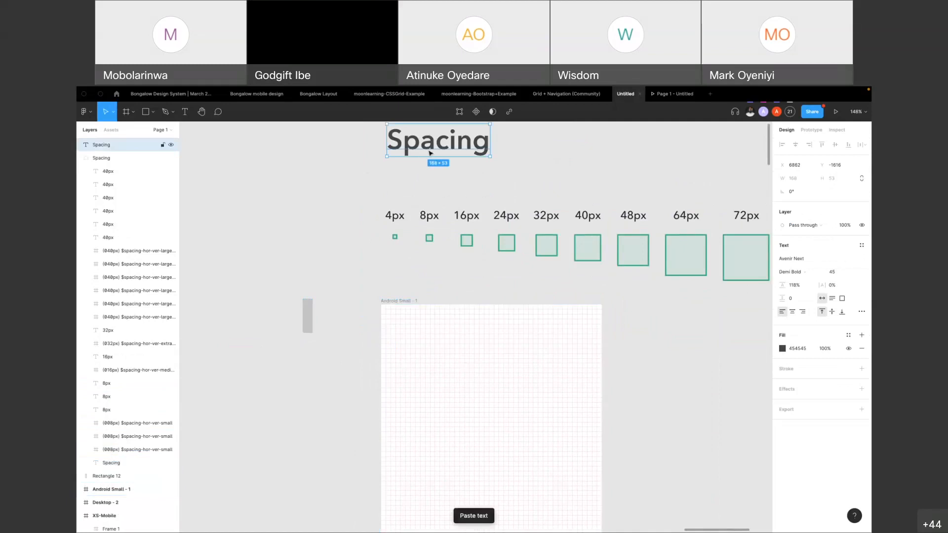
drag(431, 146, 435, 334)
click(837, 339)
text(1)
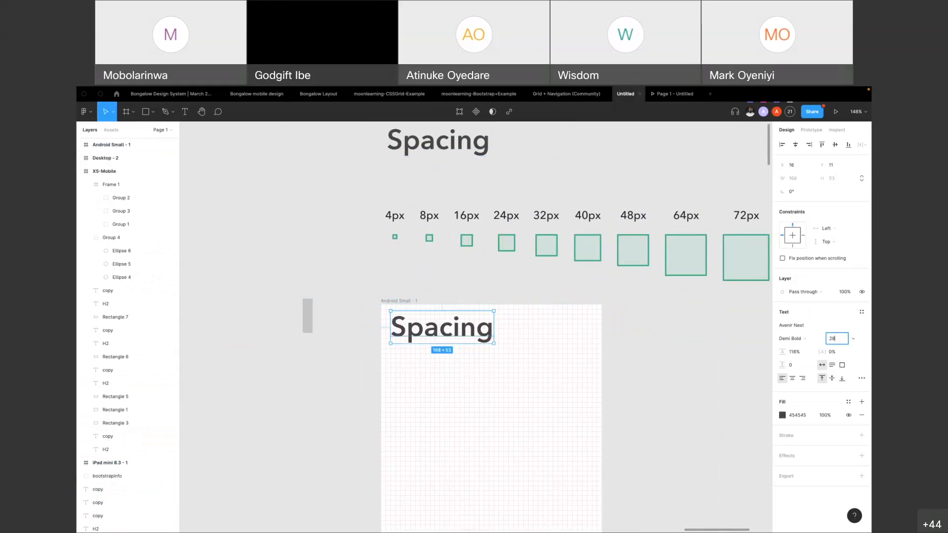
key(Return)
drag(427, 326, 427, 334)
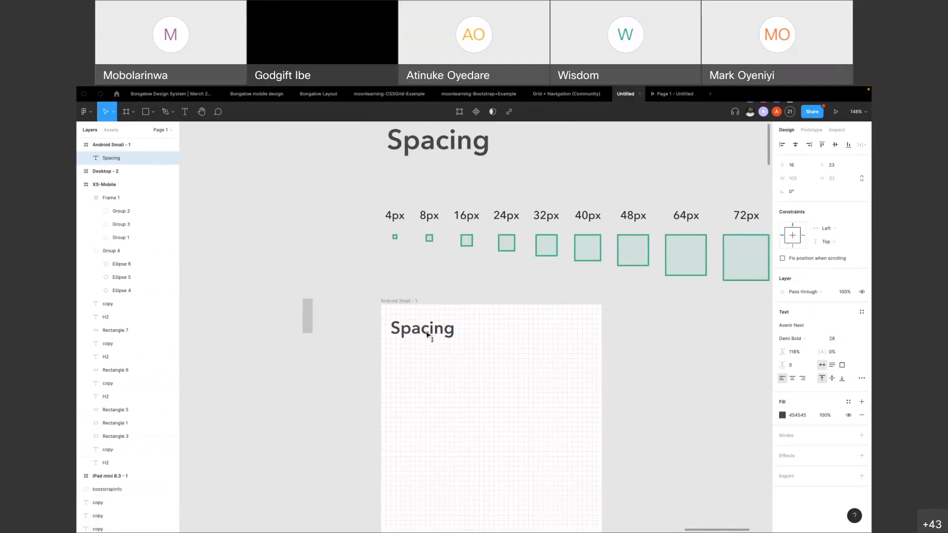
Replace the text of the heading in the Android Small frame with Welcome followed by the person's first name
double_click(427, 335)
text(Welc)
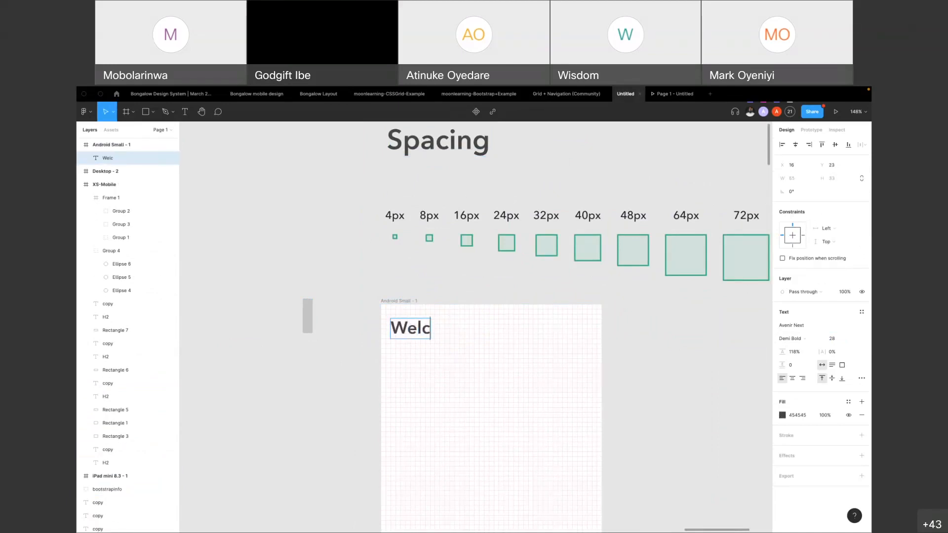
text(ome Mob)
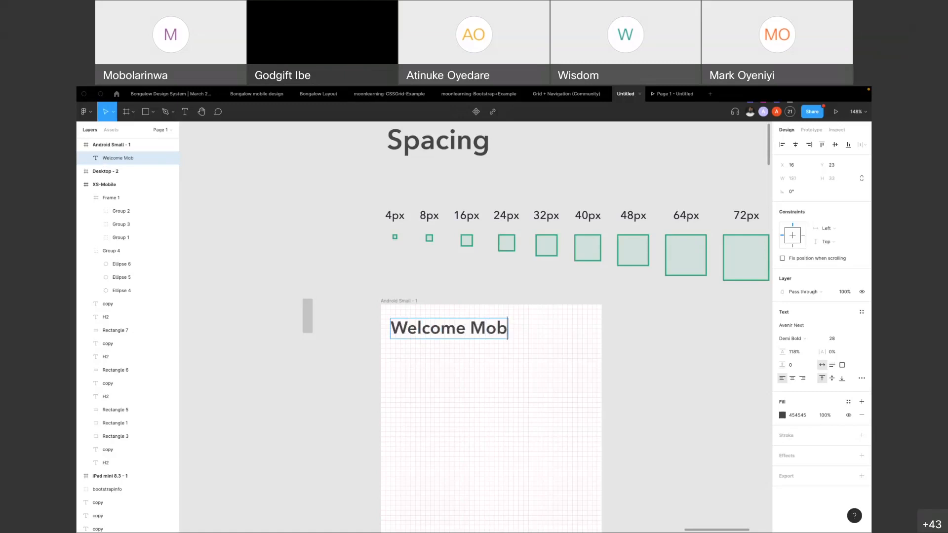
text(olarinwa)
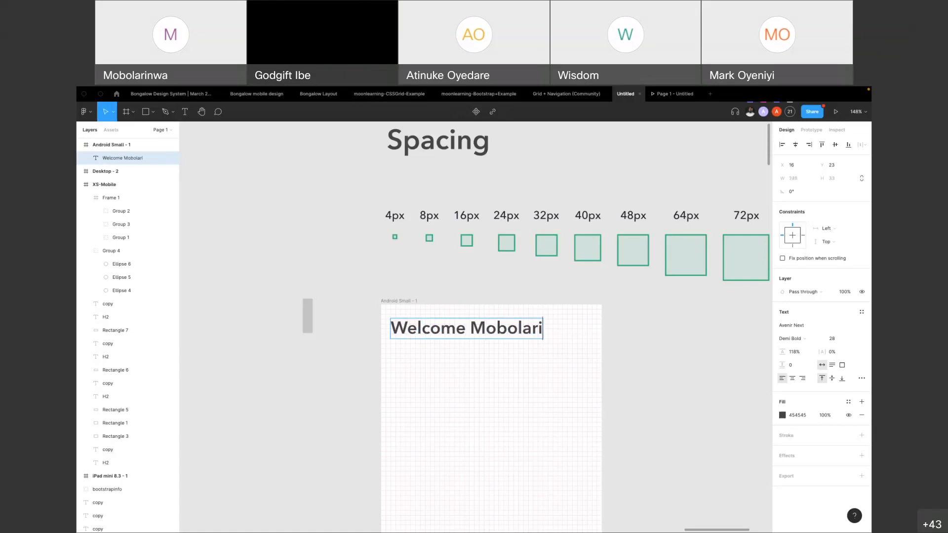
key(Escape)
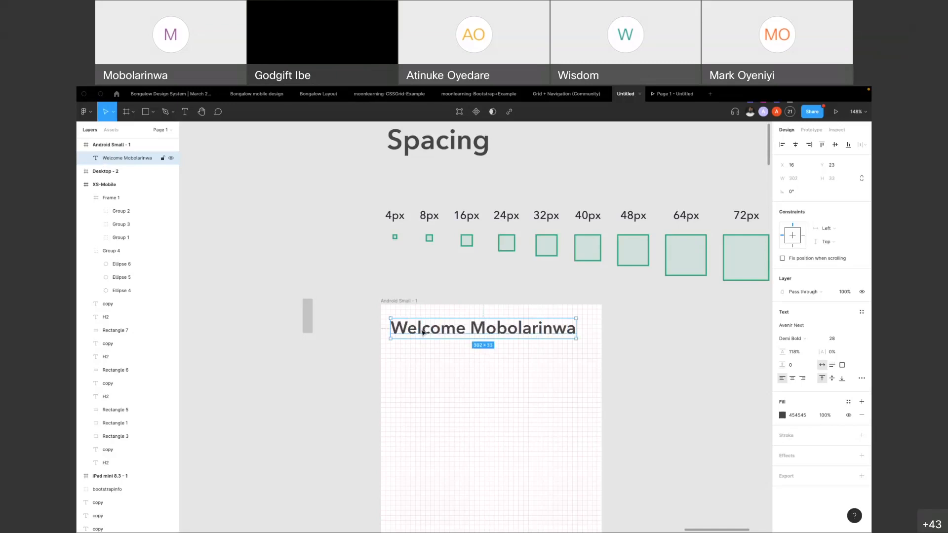
Align the Welcome heading to the grid squares at X 16, Y 24 and deselect it
scroll(414, 334, up, 10)
mouse_move(401, 333)
mouse_down()
mouse_move(383, 323)
mouse_move(386, 331)
mouse_up()
scroll(384, 328, down, 5)
click(497, 252)
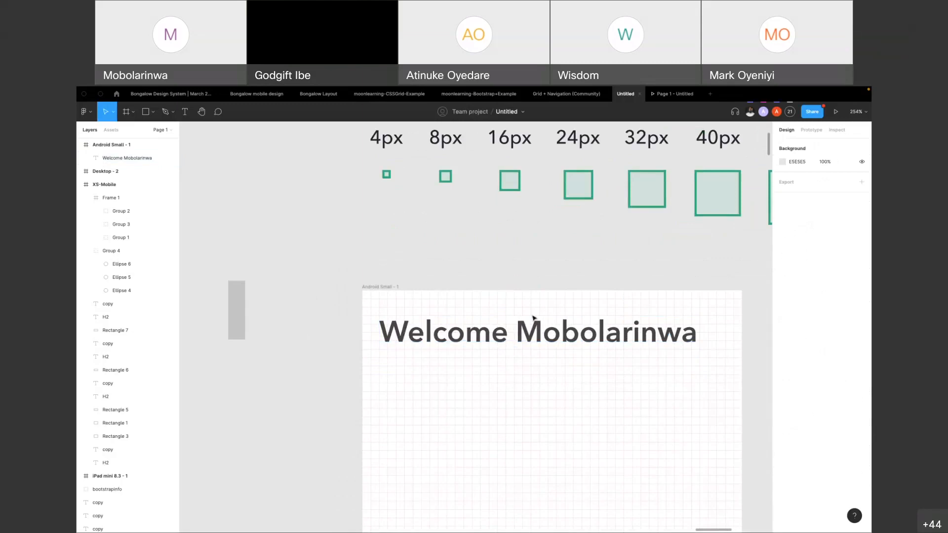
Set the Welcome heading's font size to 16
click(695, 337)
click(839, 340)
text(1)
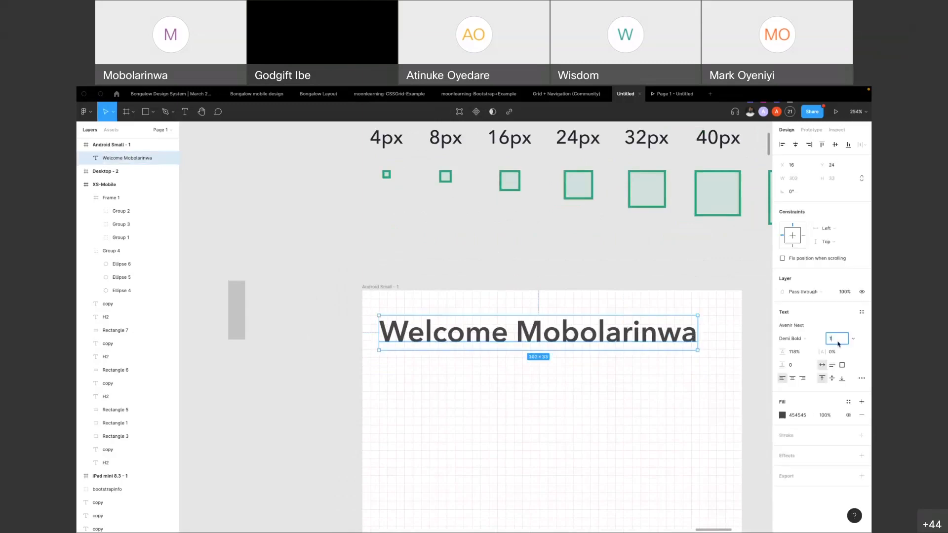
text(6)
key(Return)
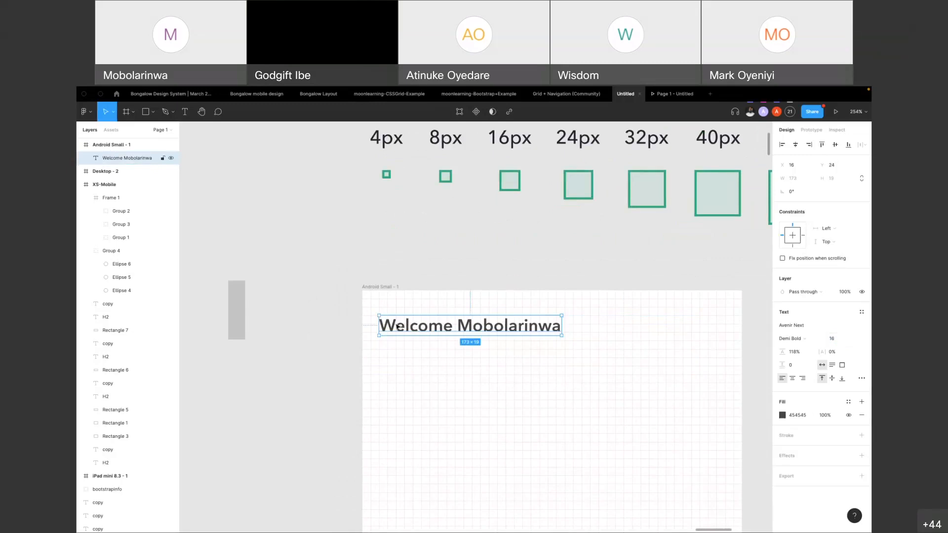
click(464, 272)
Draw a 328 × 96 rectangle under the Welcome heading at X 16, Y 56, and increase its height to 128
scroll(464, 273, down, 3)
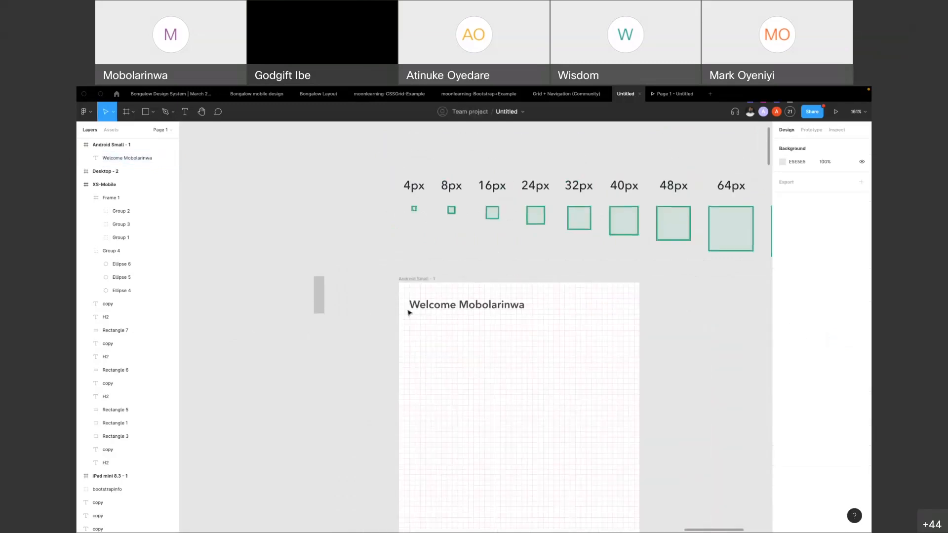
key(r)
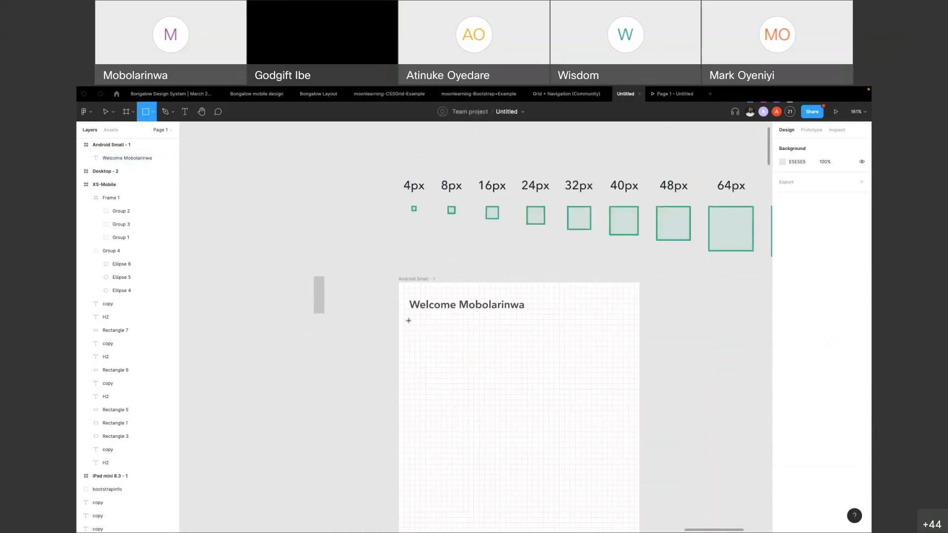
drag(409, 319, 628, 385)
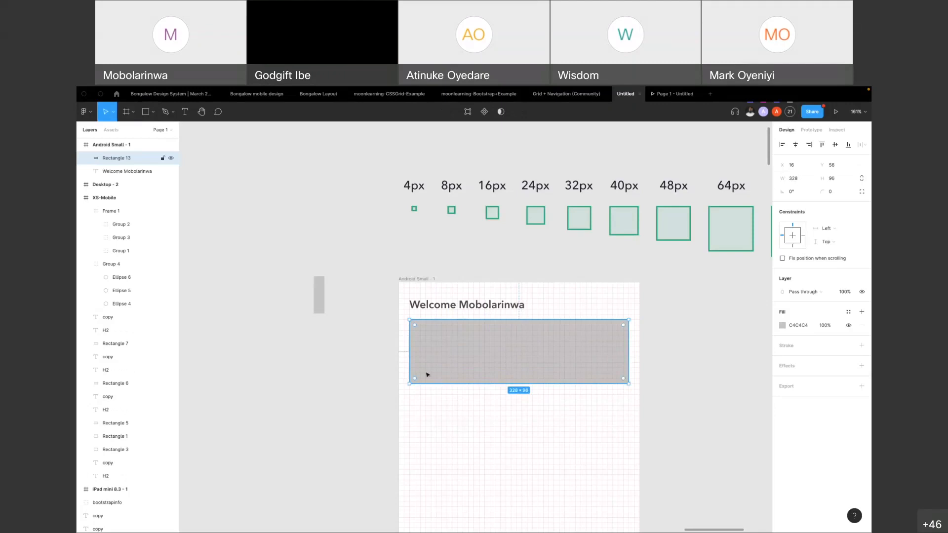
drag(518, 384, 517, 406)
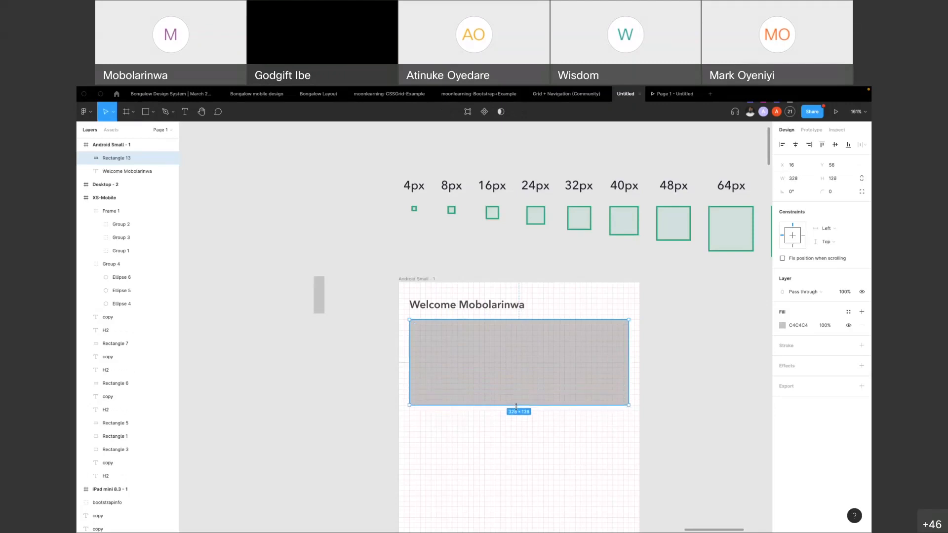
Measure the Welcome heading's distances to the frame edges and the rectangle, and nudge the heading down to Y 25
key(alt)
click(471, 306)
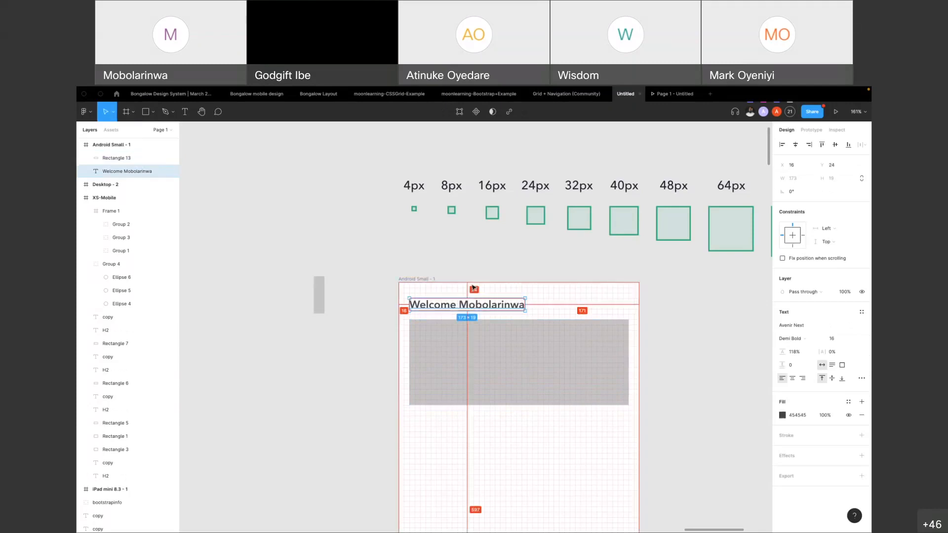
key(alt)
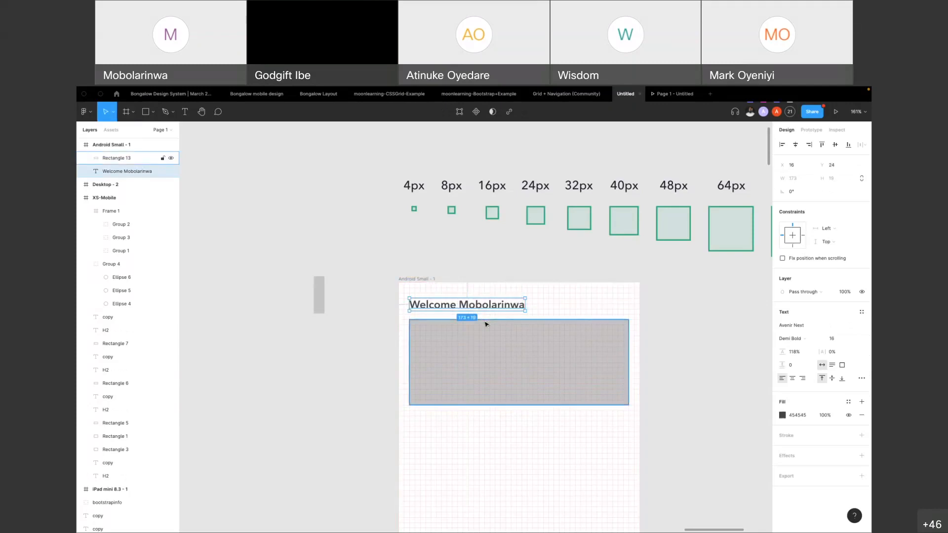
key(Down)
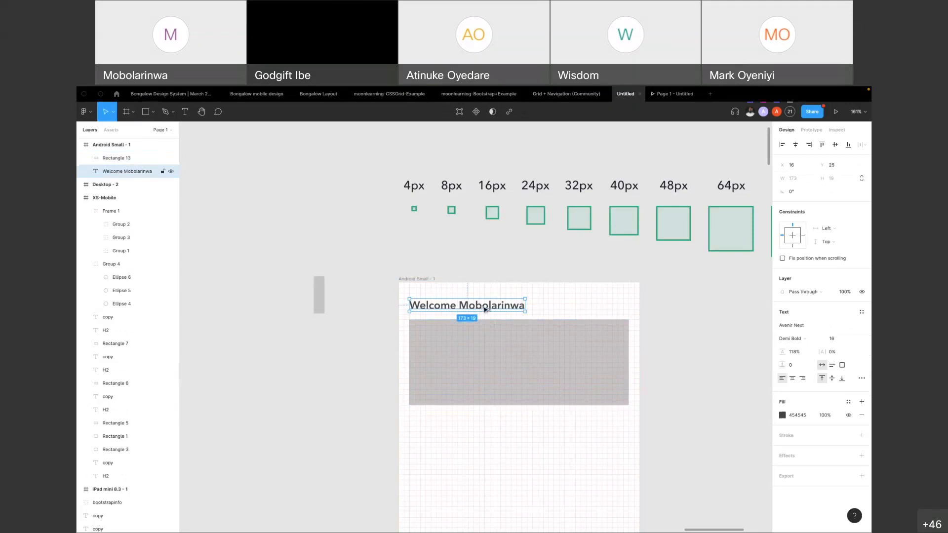
Duplicate the 328 × 128 rectangle and place the copy directly below the original at X 16, Y 196
click(486, 326)
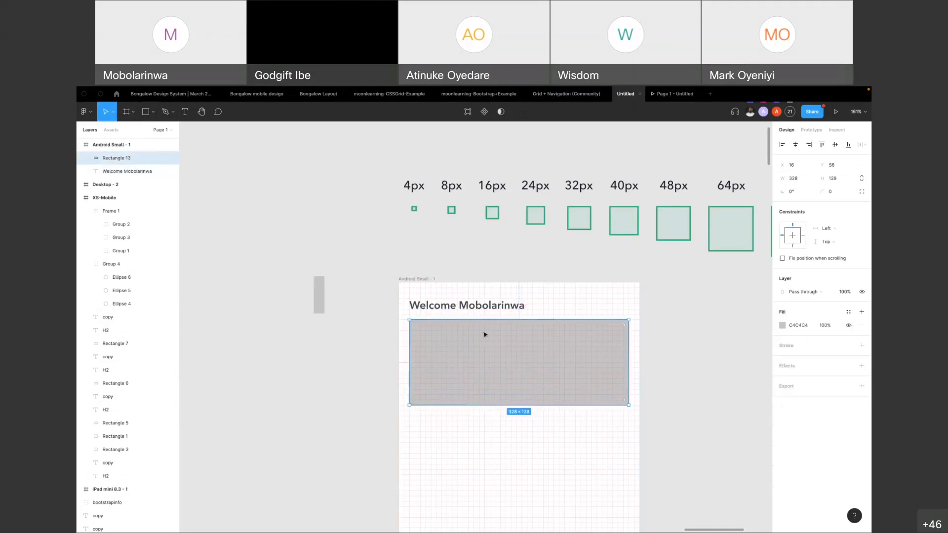
scroll(469, 359, up, 5)
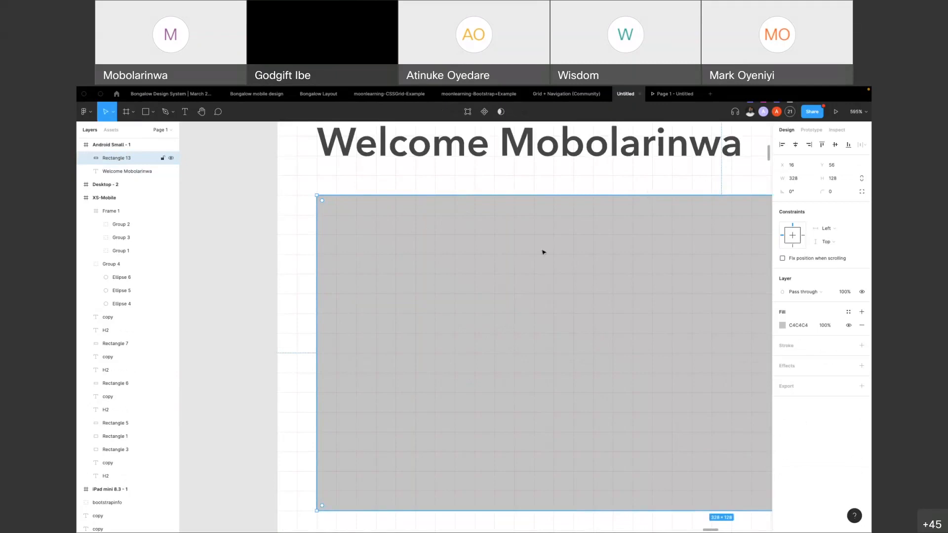
scroll(544, 253, down, 10)
alt+drag(509, 266, 506, 293)
scroll(508, 282, up, 5)
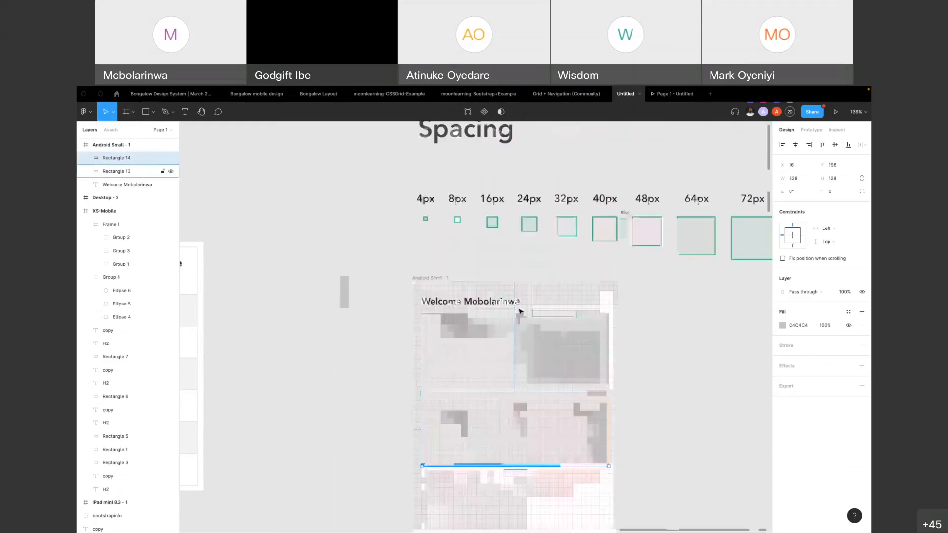
Shrink the lower rectangle to 88 × 76 and duplicate it into a row of four cards with 8 px gaps
scroll(521, 311, up, 3)
drag(637, 390, 453, 388)
drag(415, 451, 628, 383)
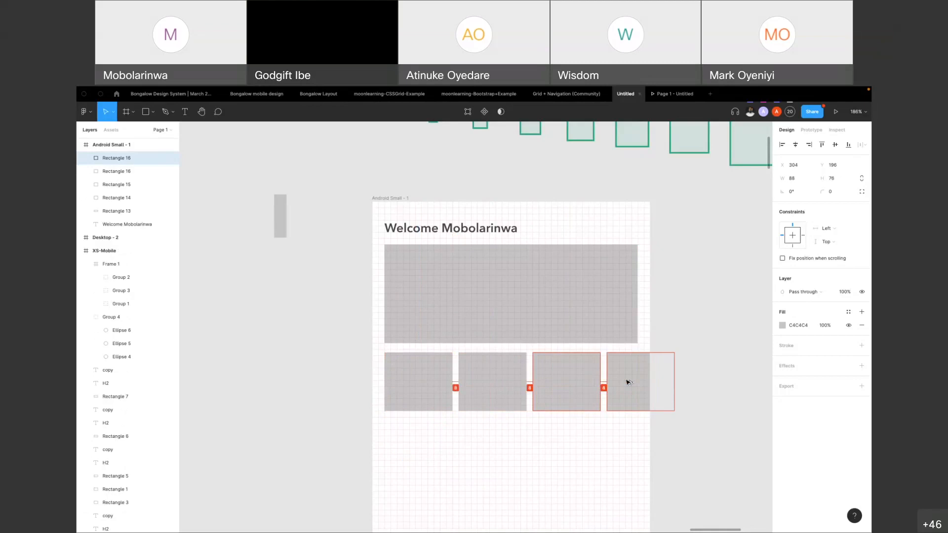
drag(628, 383, 628, 383)
Select the four 88 × 76 rectangles and duplicate the whole row further down the frame at Y 332
scroll(550, 308, down, 5)
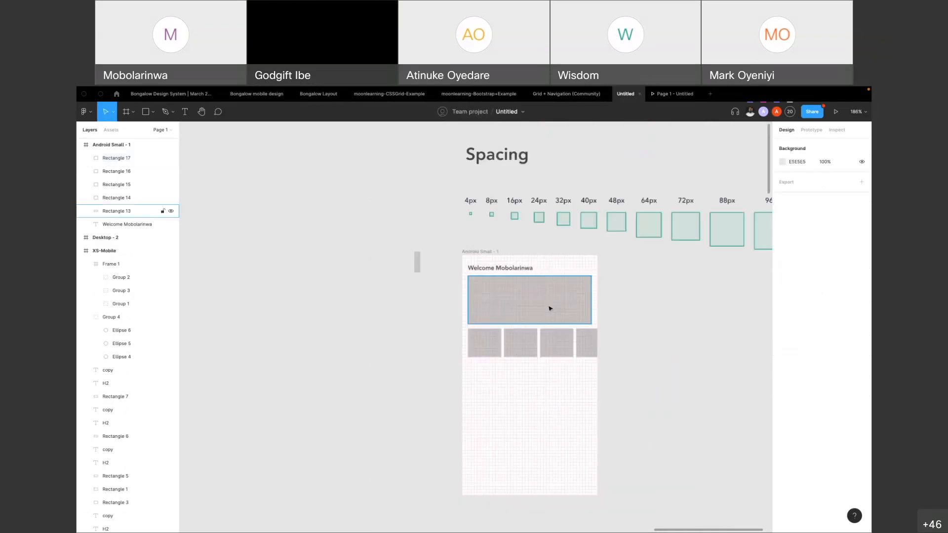
scroll(550, 308, down, 2)
click(496, 339)
shift+click(528, 345)
shift+click(556, 341)
shift+click(582, 345)
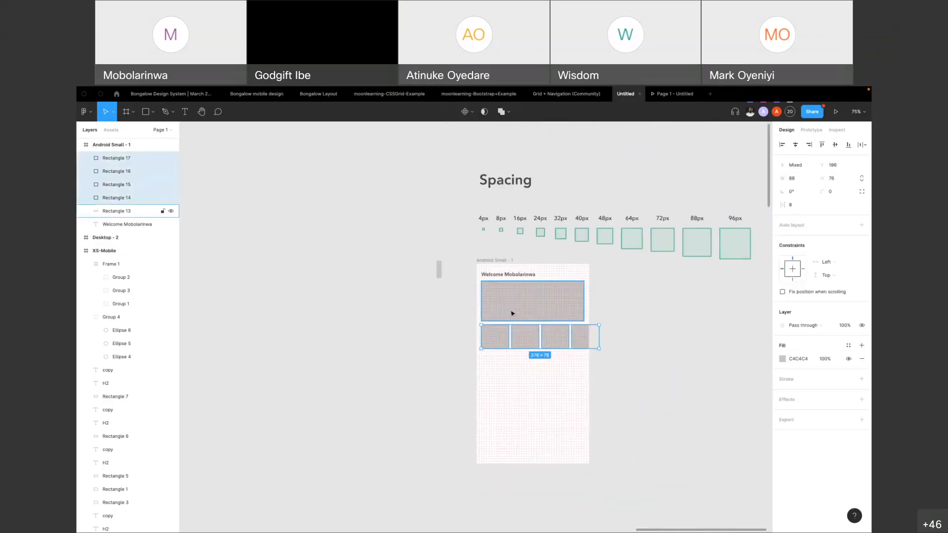
drag(516, 334, 519, 334)
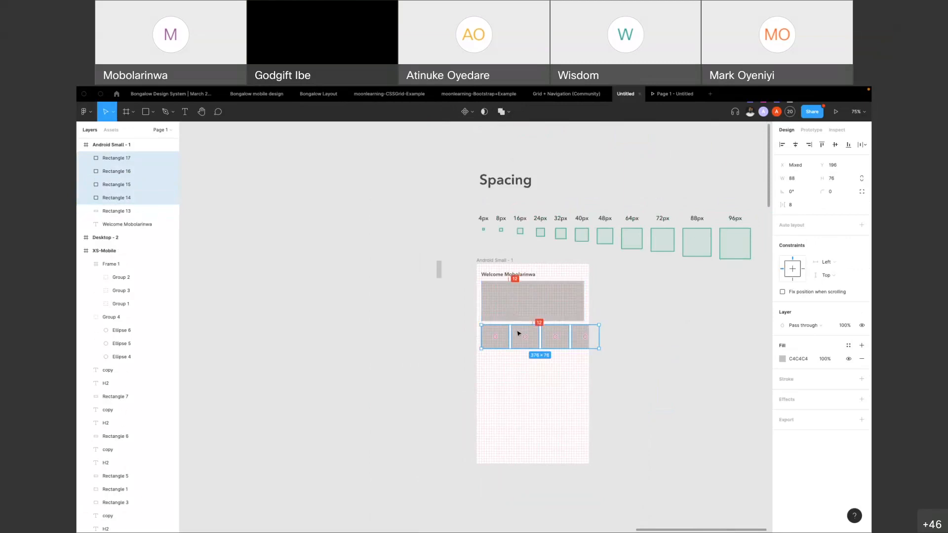
drag(519, 334, 512, 376)
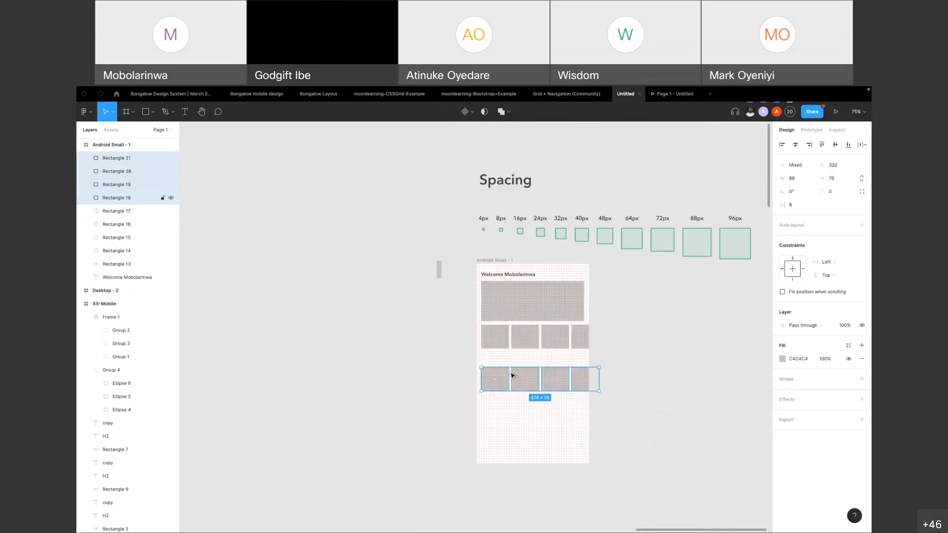
Duplicate the Welcome heading between the two card rows and nudge the copy down to Y 296
drag(492, 275, 492, 352)
key(Down)
key(Down)
key(Down)
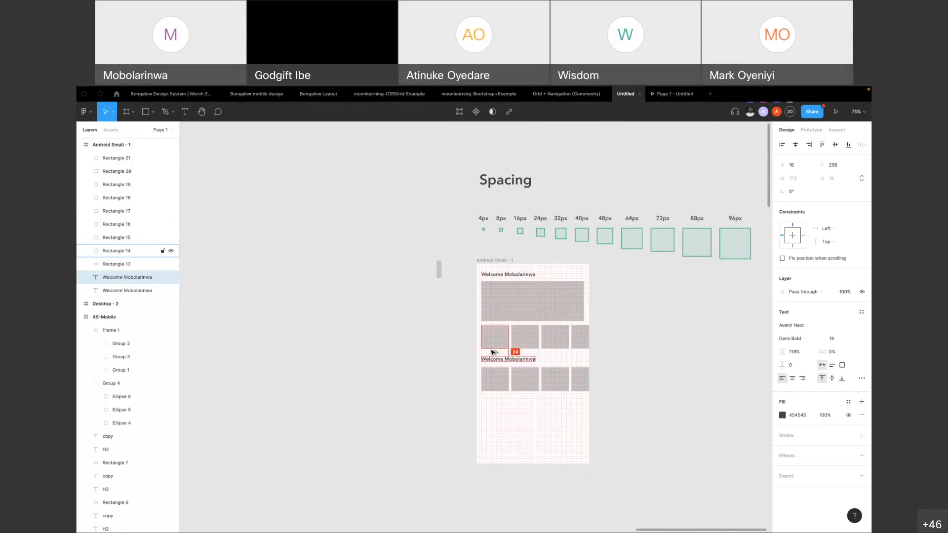
Replace the duplicated heading's text between the two card rows with "Quick actions"
double_click(491, 359)
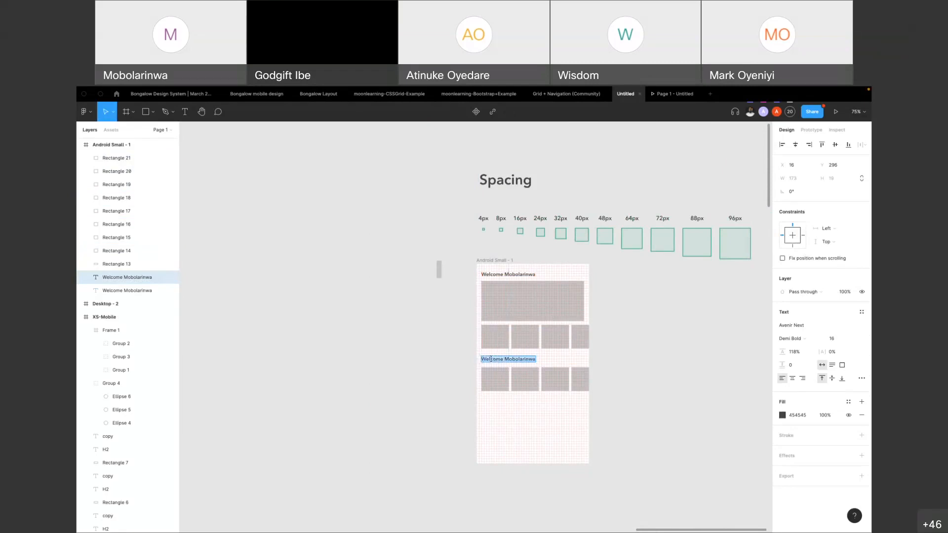
text(Quick actions)
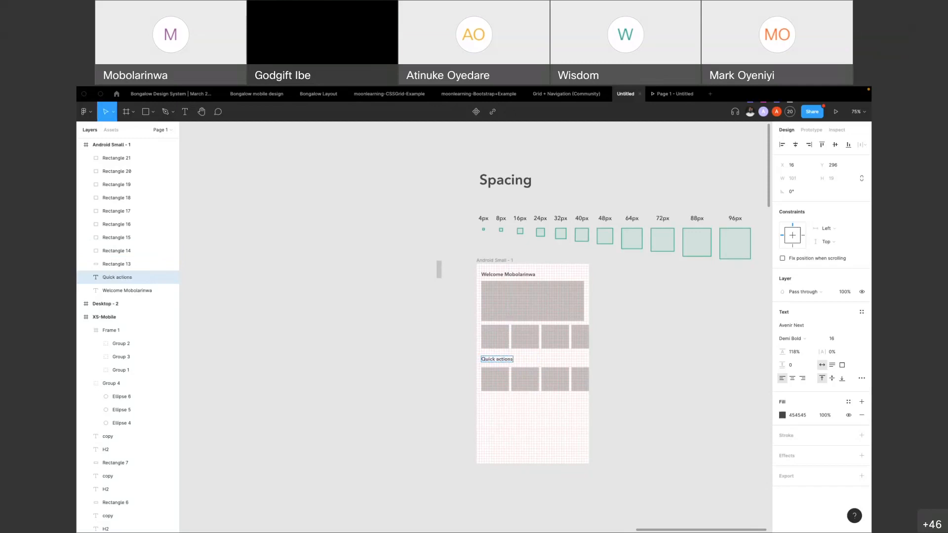
Select the four cards below the Quick actions heading and move the row up to Y 328
scroll(542, 383, up, 5)
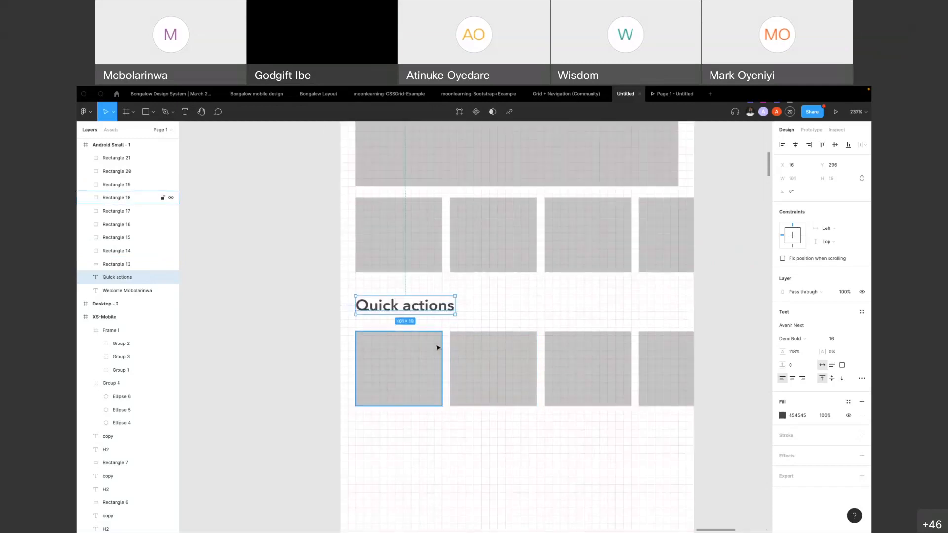
click(517, 360)
shift+click(601, 375)
shift+click(667, 368)
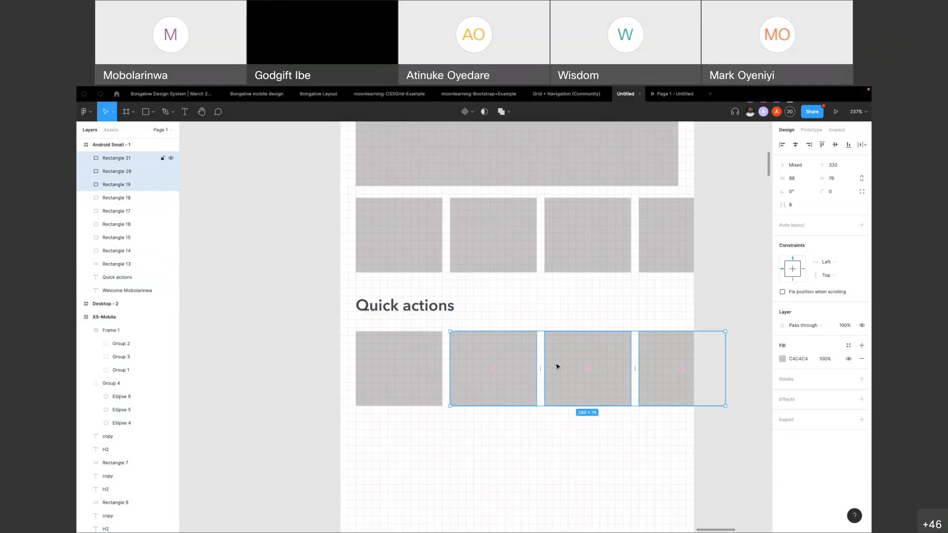
shift+click(389, 367)
drag(388, 367, 390, 364)
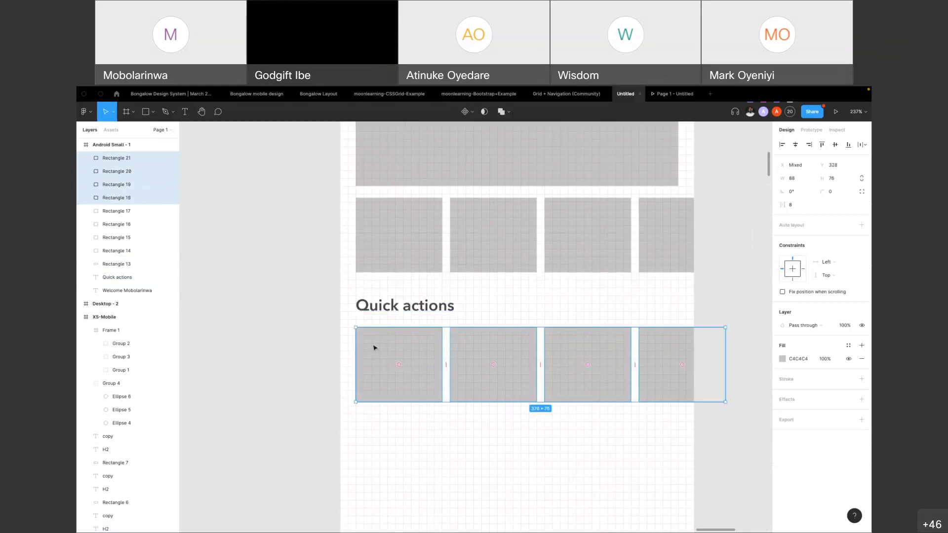
Inspect the position of the Quick actions heading relative to the card row below it
click(405, 306)
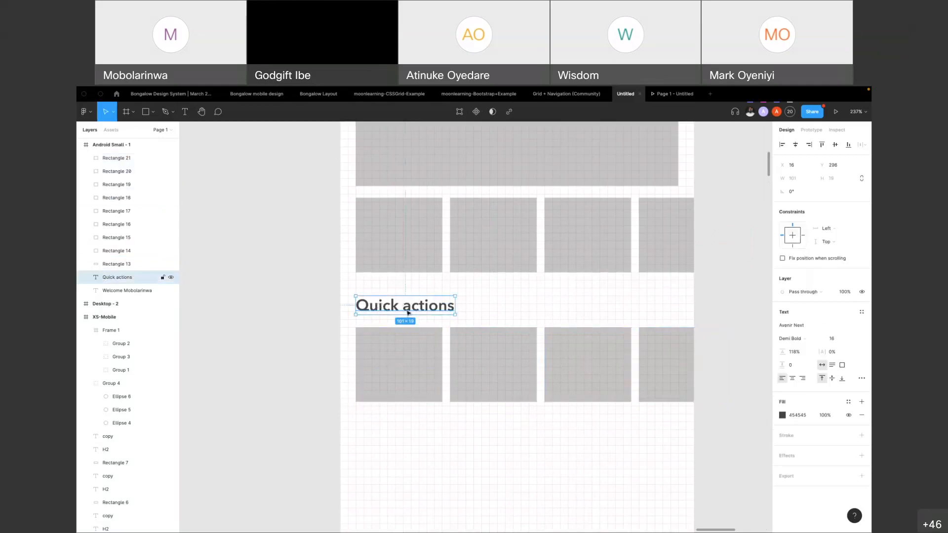
click(430, 335)
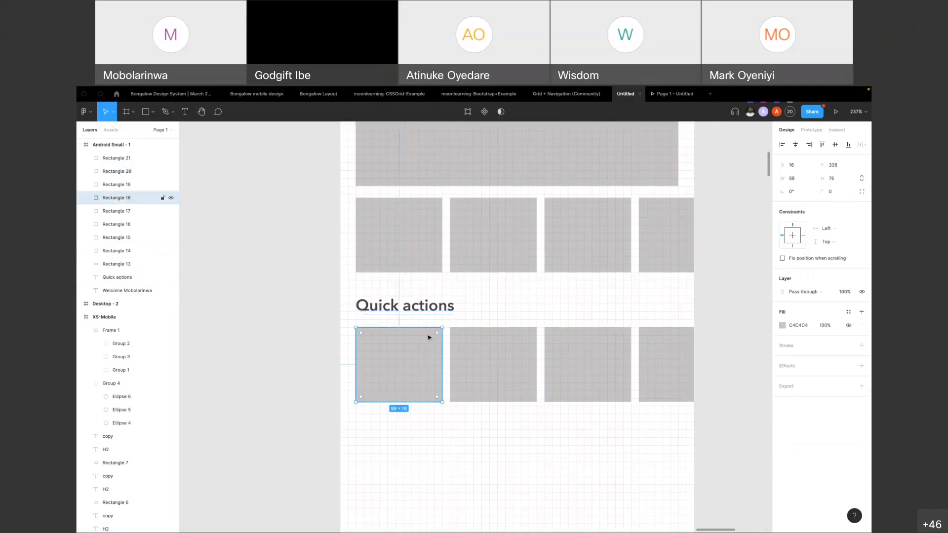
click(429, 309)
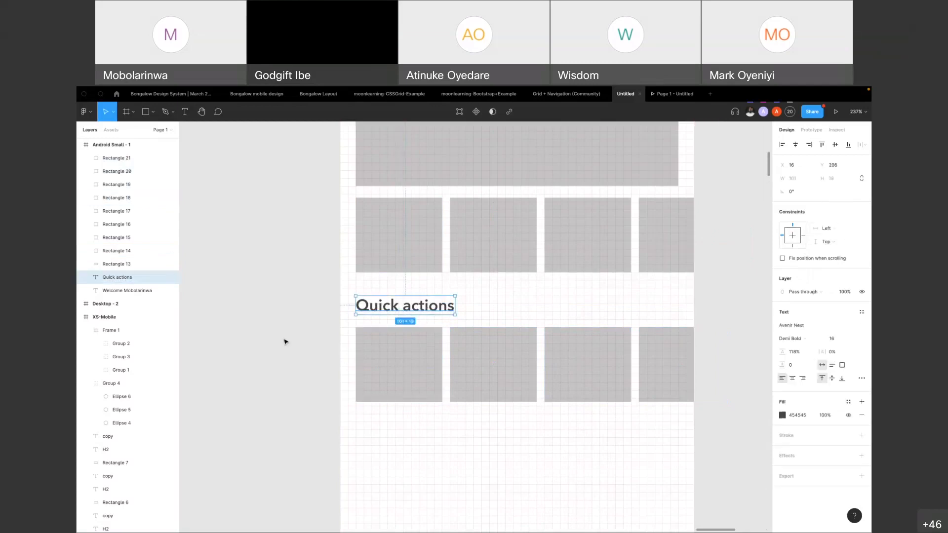
click(319, 349)
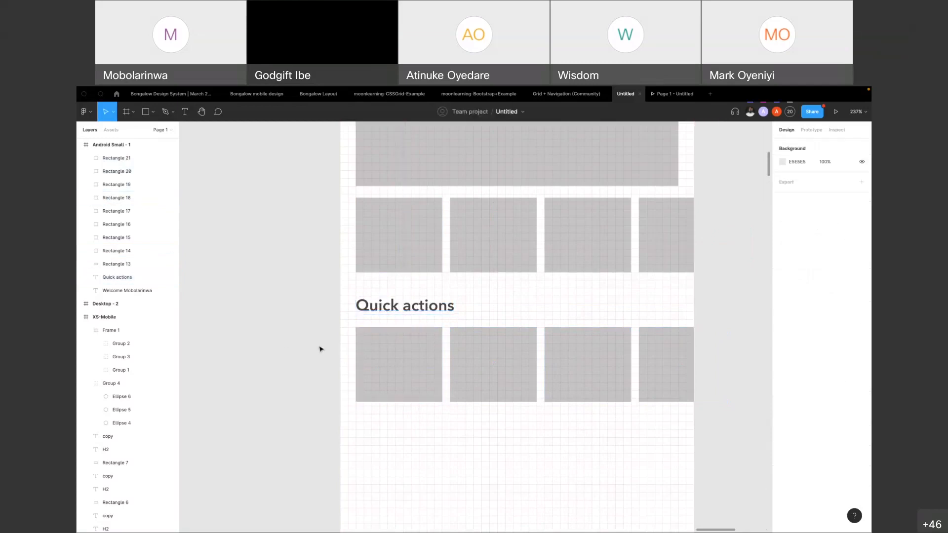
click(498, 360)
shift+click(594, 362)
click(734, 271)
scroll(364, 339, down, 5)
click(377, 345)
click(650, 371)
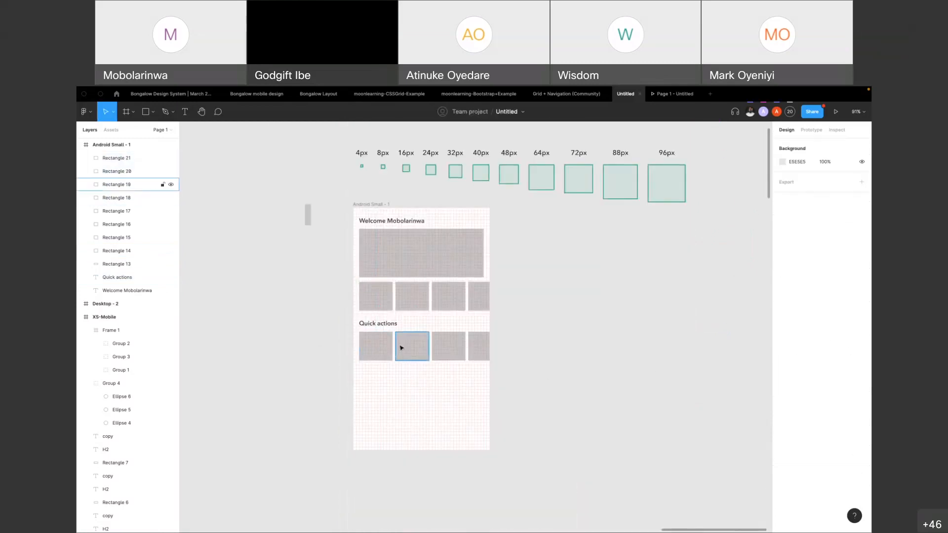
Shorten each of the four cards in the upper row from its top edge to 88 × 72 at Y 200
scroll(398, 349, up, 2)
scroll(318, 348, up, 5)
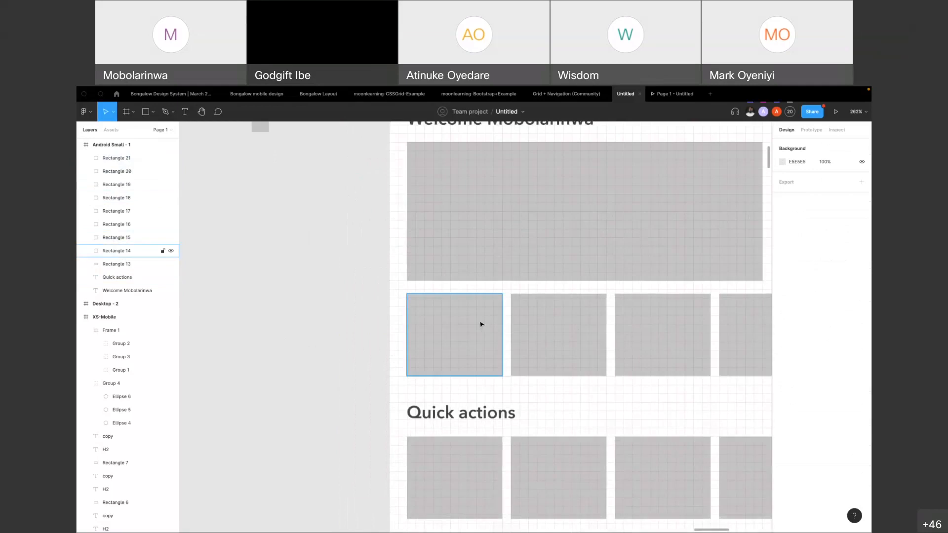
click(482, 324)
scroll(578, 330, up, 4)
scroll(444, 300, down, 5)
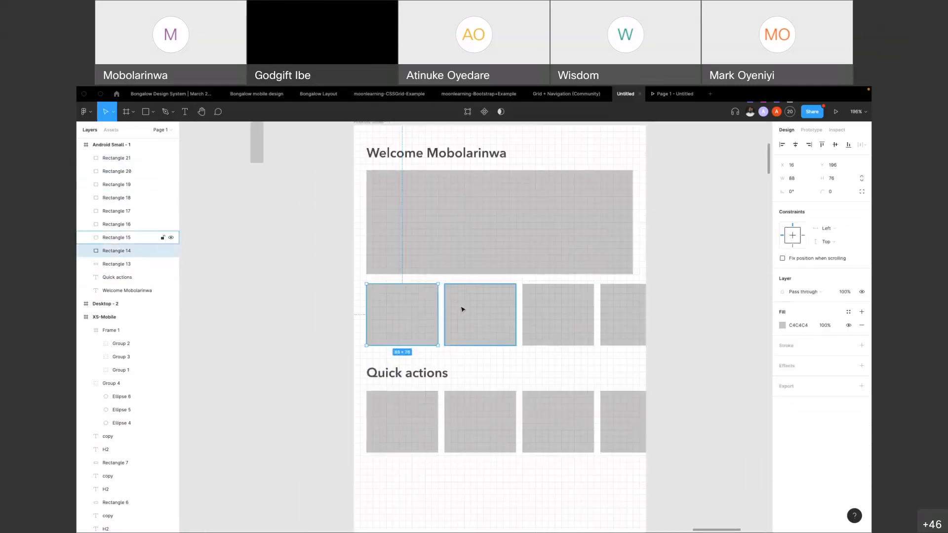
scroll(464, 308, up, 3)
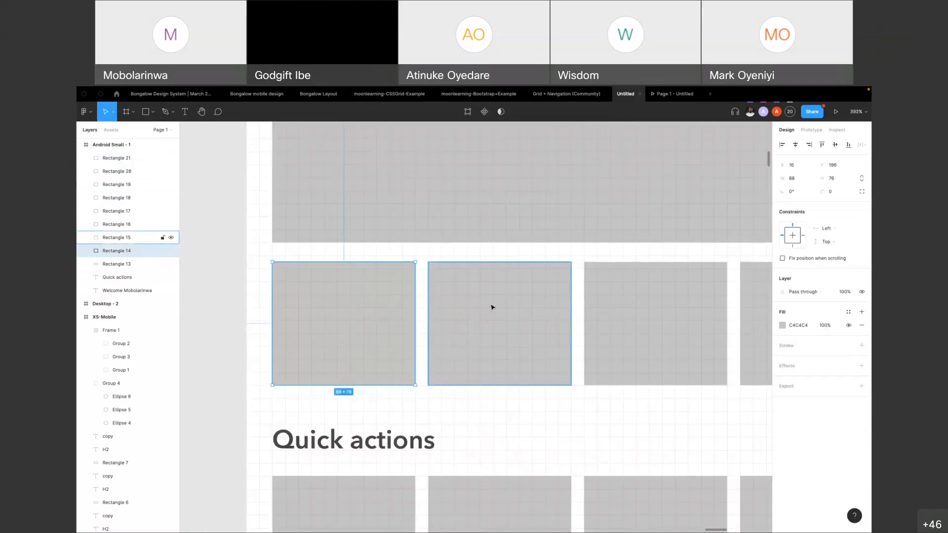
drag(338, 260, 336, 268)
click(500, 273)
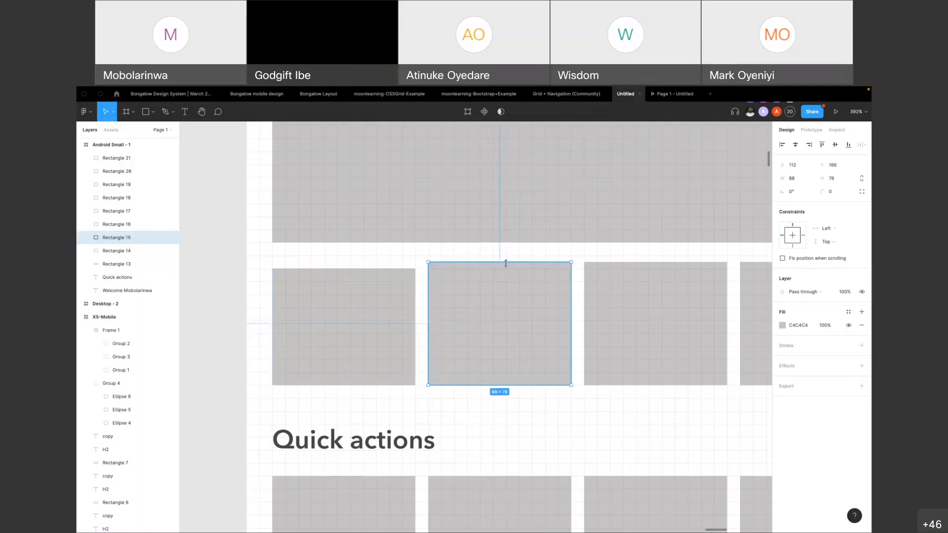
drag(506, 261, 505, 268)
click(644, 275)
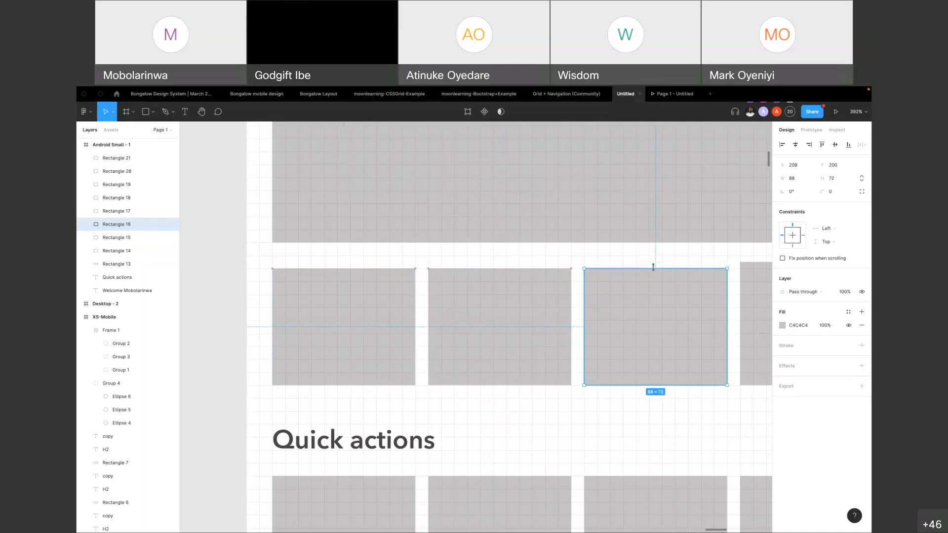
scroll(597, 295, right, 5)
click(598, 302)
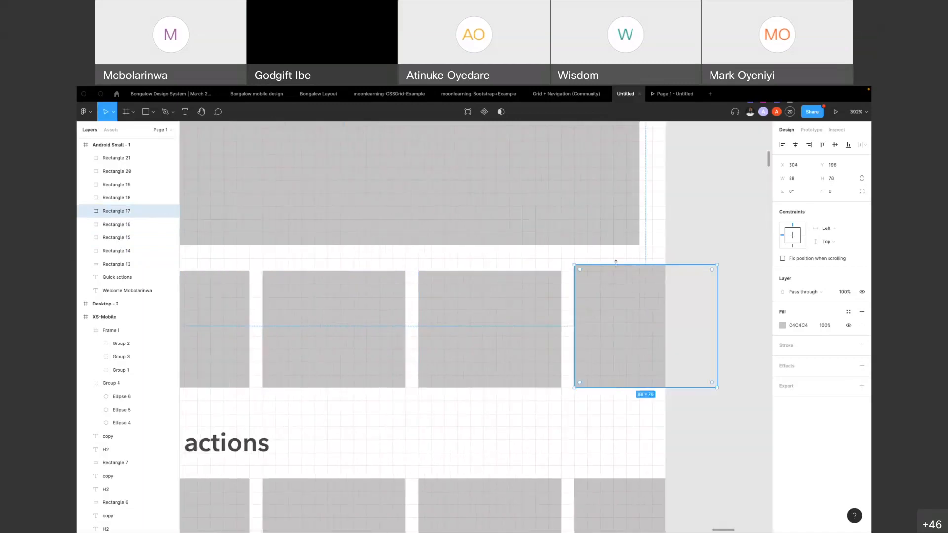
drag(617, 264, 617, 269)
click(701, 236)
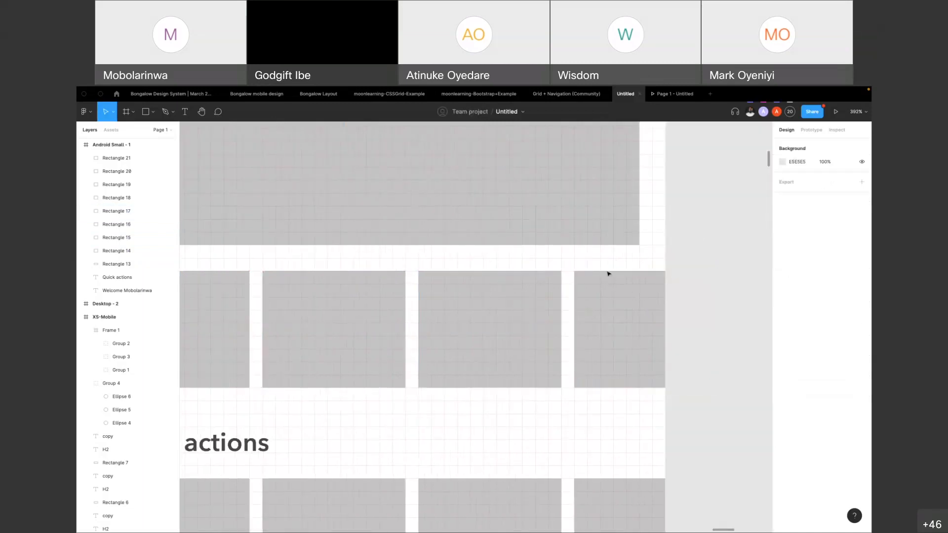
Examine the squares of the spacing scale, from 4px up to 32px, above the Android Small frame
ctrl+scroll(382, 358, down, 5)
scroll(377, 371, up, 2)
scroll(377, 368, up, 1)
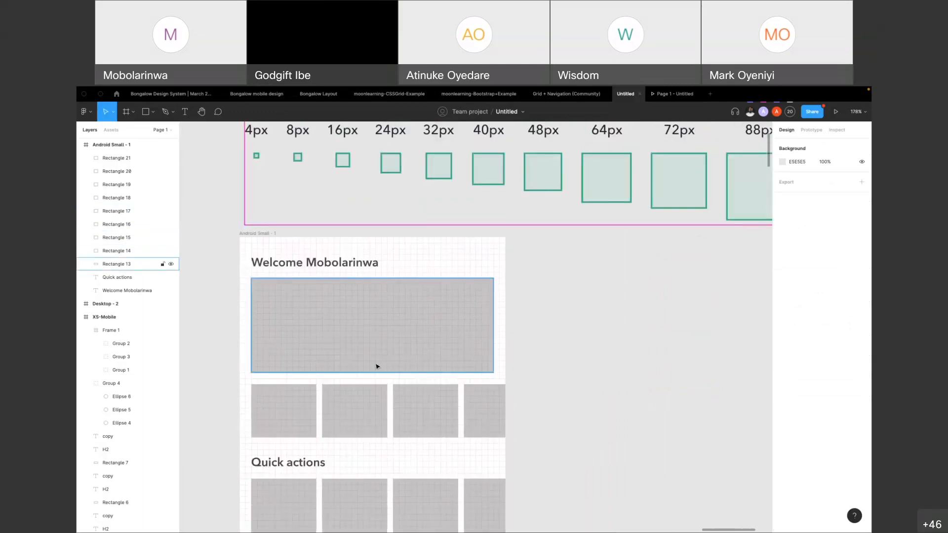
scroll(291, 358, up, 3)
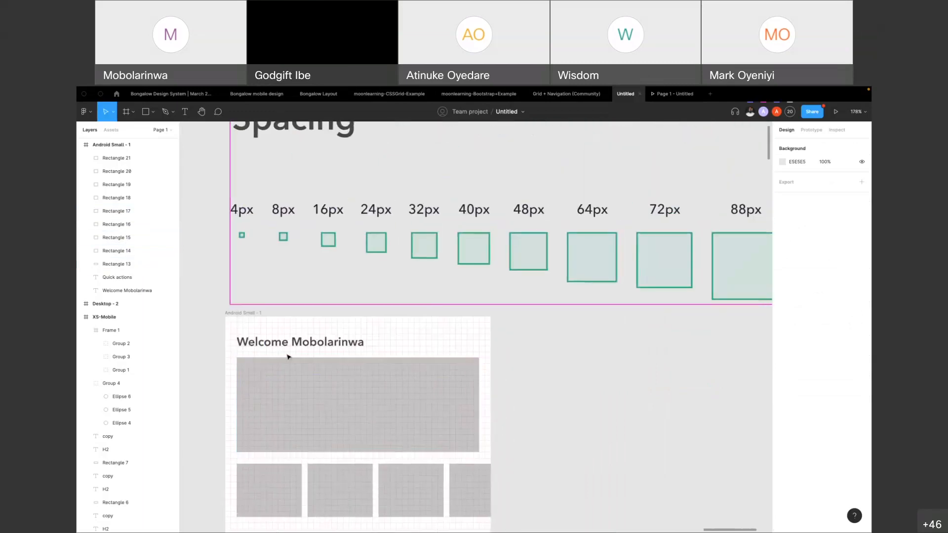
click(242, 235)
click(284, 237)
click(329, 239)
click(373, 245)
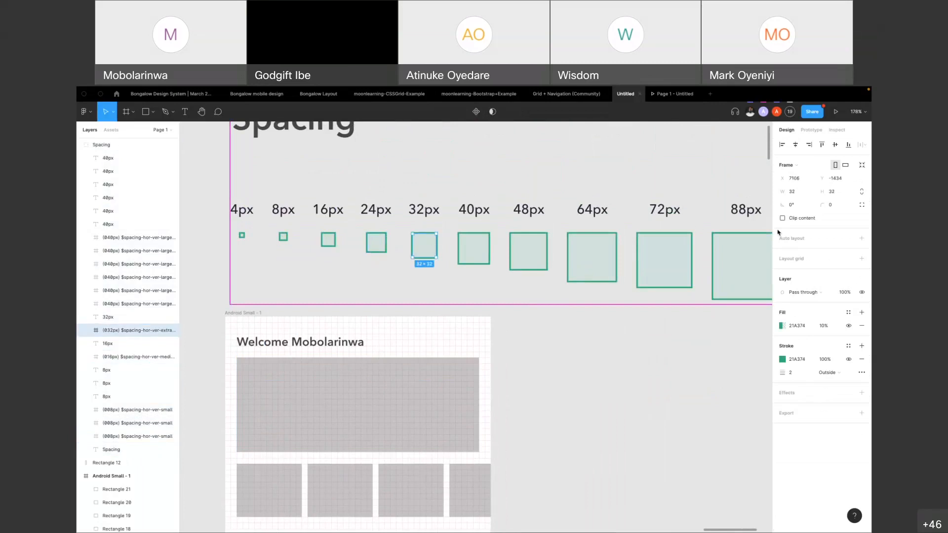
scroll(378, 275, down, 3)
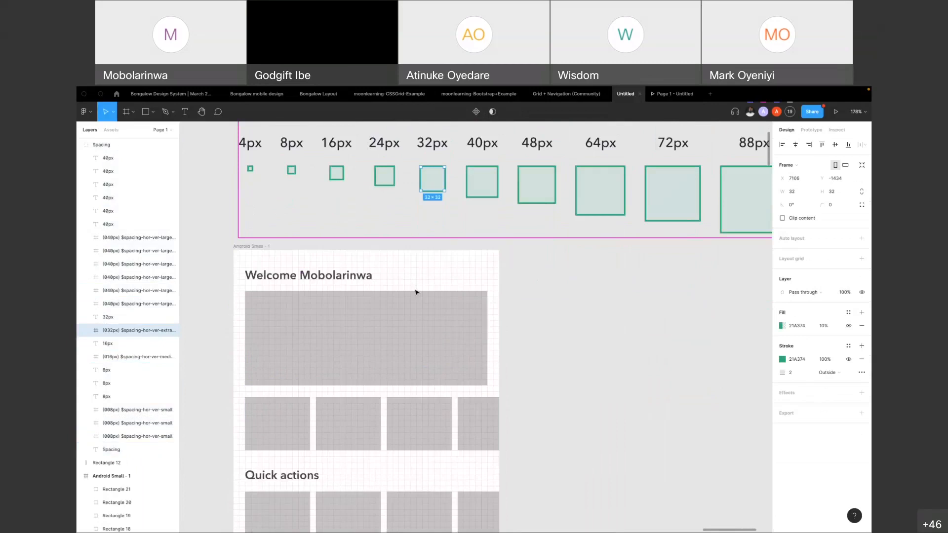
click(573, 321)
scroll(322, 175, up, 1)
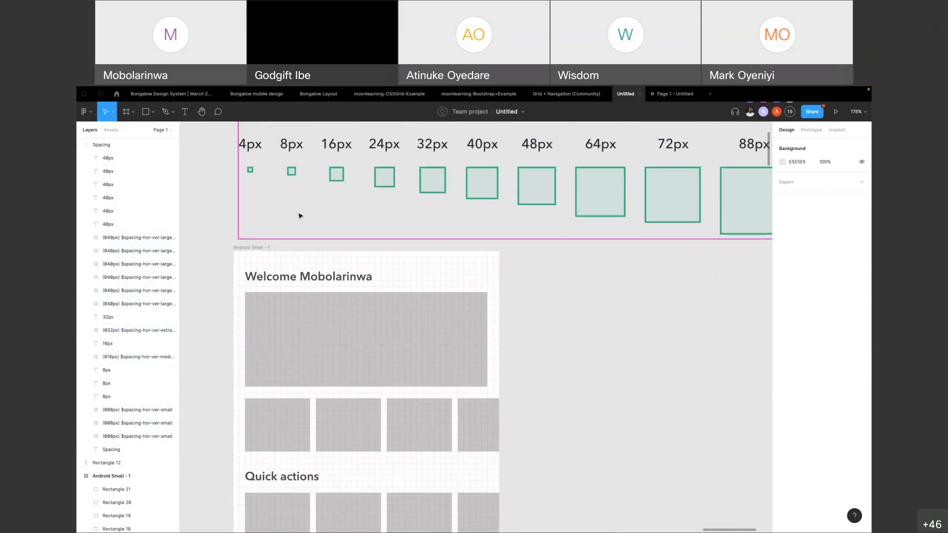
Measure the horizontal gaps between neighbouring cards in the upper row
scroll(298, 417, down, 3)
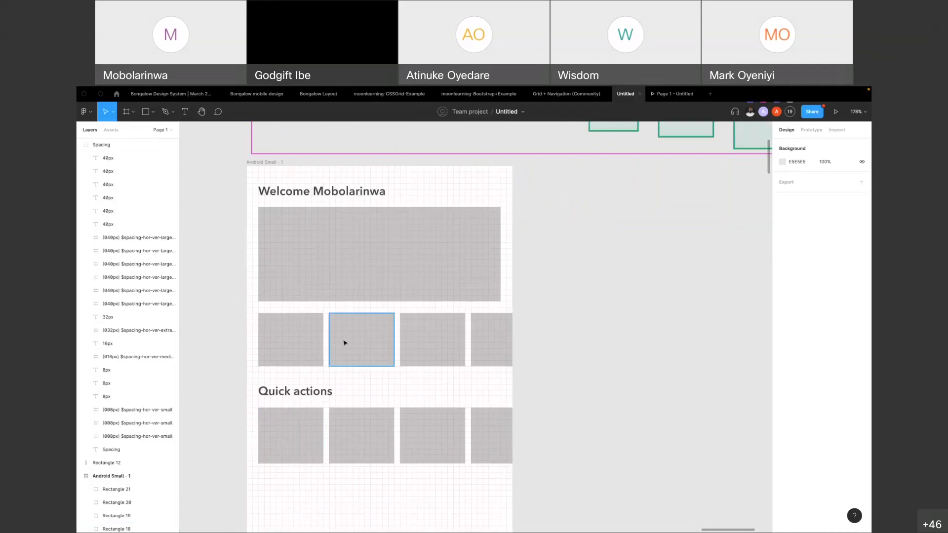
click(344, 343)
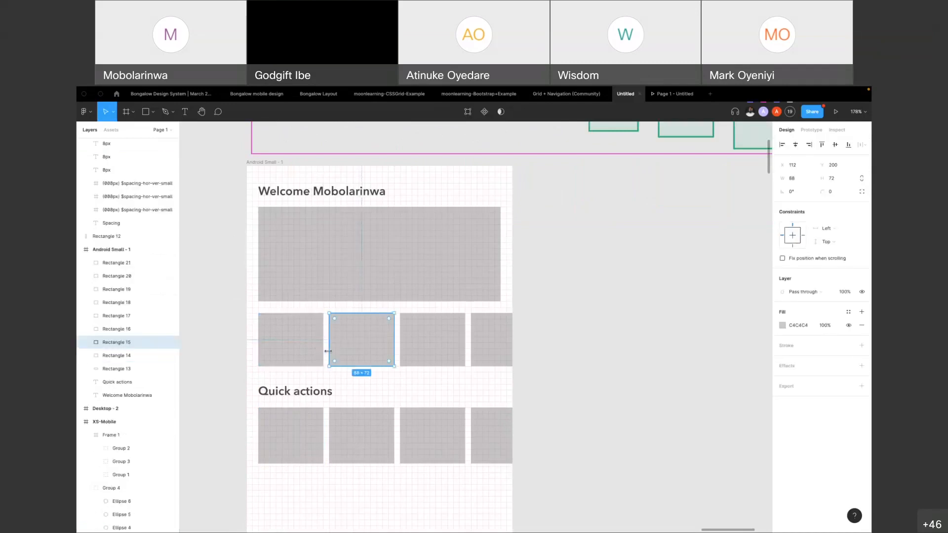
key(alt)
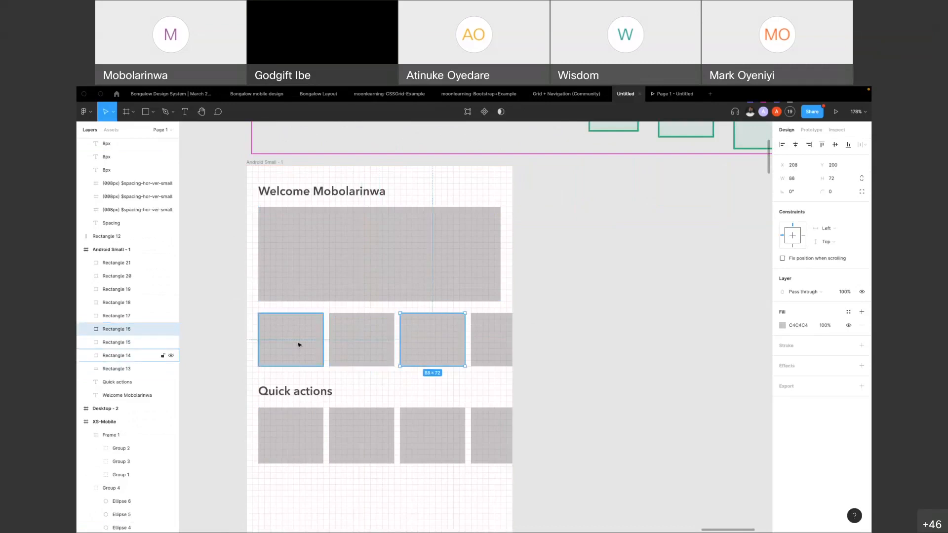
key(alt)
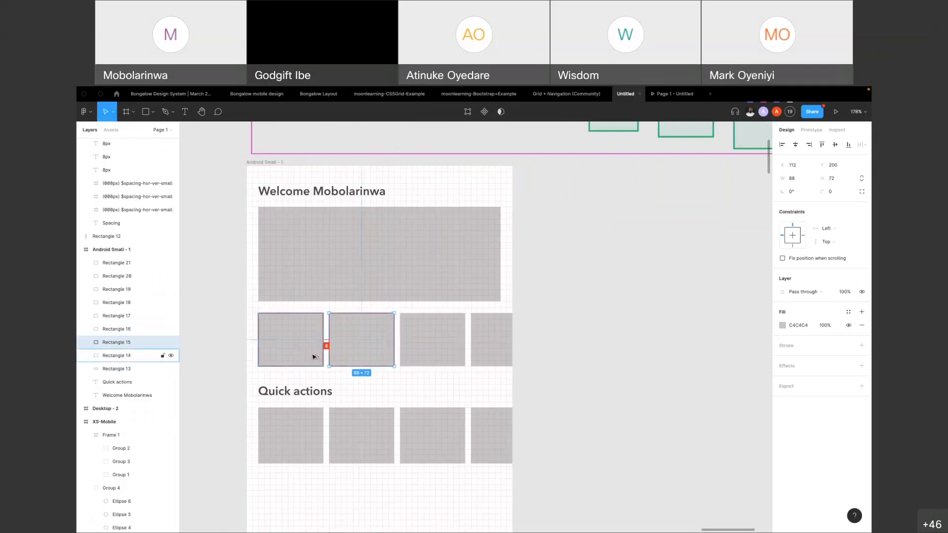
click(418, 350)
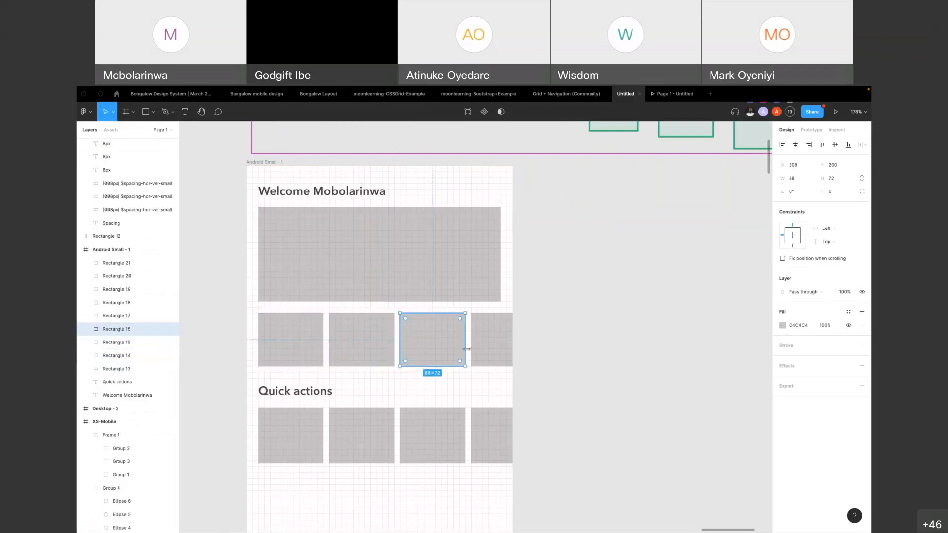
click(566, 358)
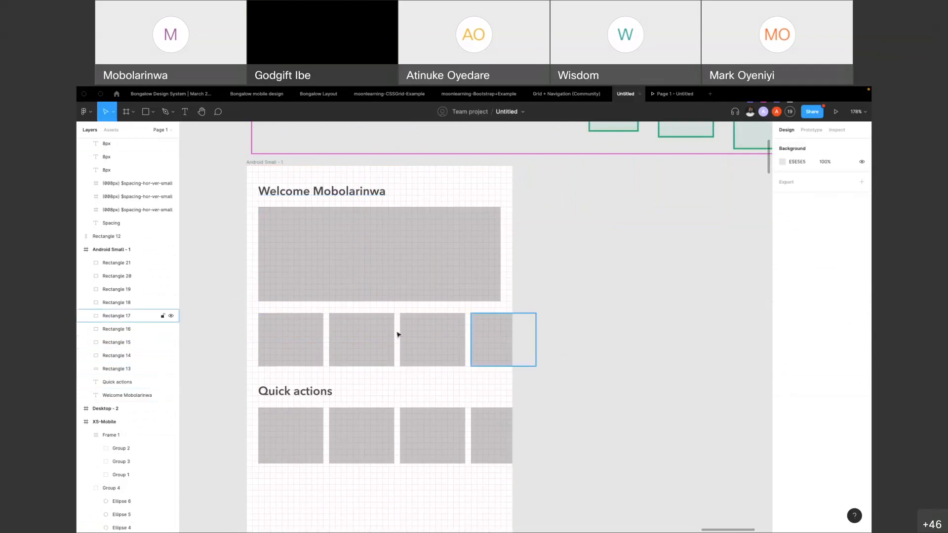
Select the four cards under the Quick actions heading together to check their shared size and spacing, and deselect them
scroll(481, 258, down, 1)
scroll(480, 257, down, 3)
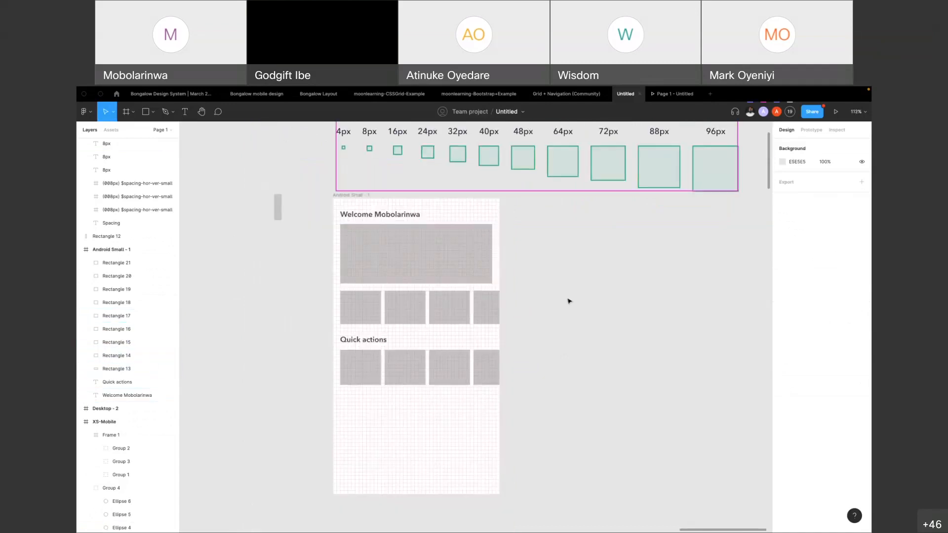
click(355, 374)
shift+click(387, 377)
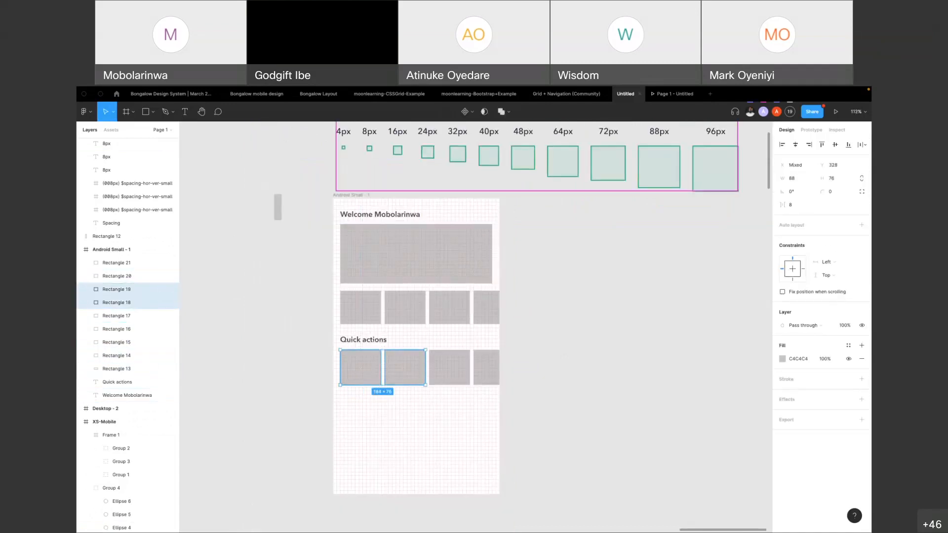
shift+click(449, 377)
shift+click(485, 382)
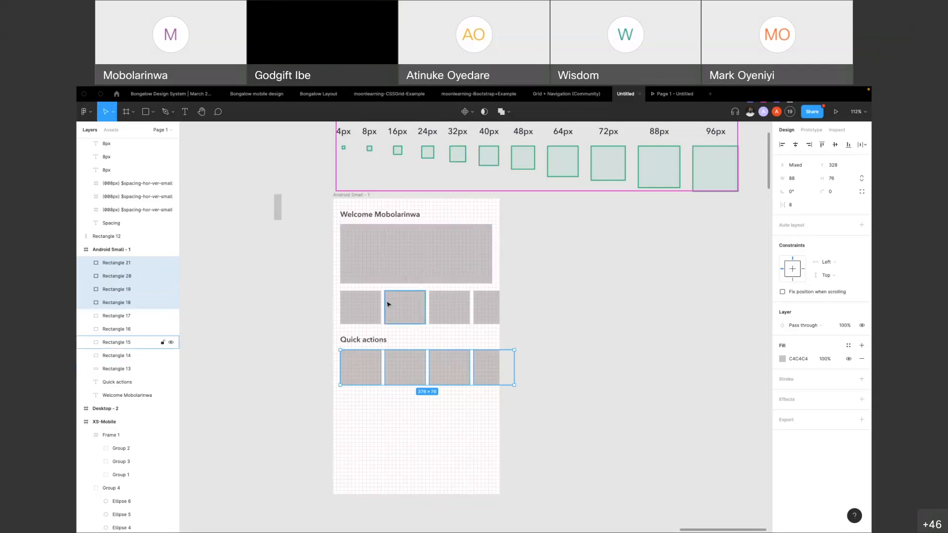
click(546, 272)
Select the Desktop - 2 frame below the Bootstrap grid table and examine its 12-column layout grid
scroll(545, 272, down, 5)
scroll(364, 297, left, 5)
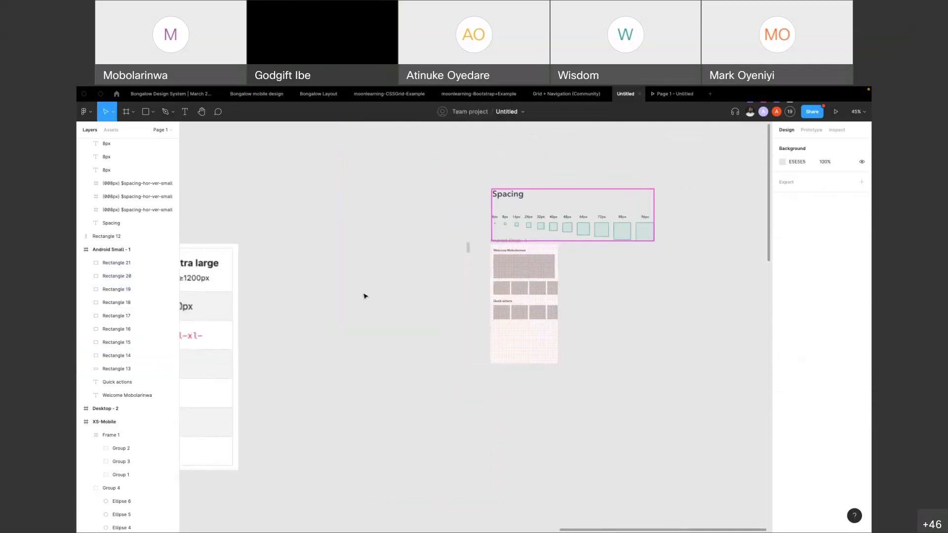
scroll(572, 255, right, 7)
click(374, 274)
click(474, 289)
scroll(473, 289, left, 5)
scroll(493, 286, down, 5)
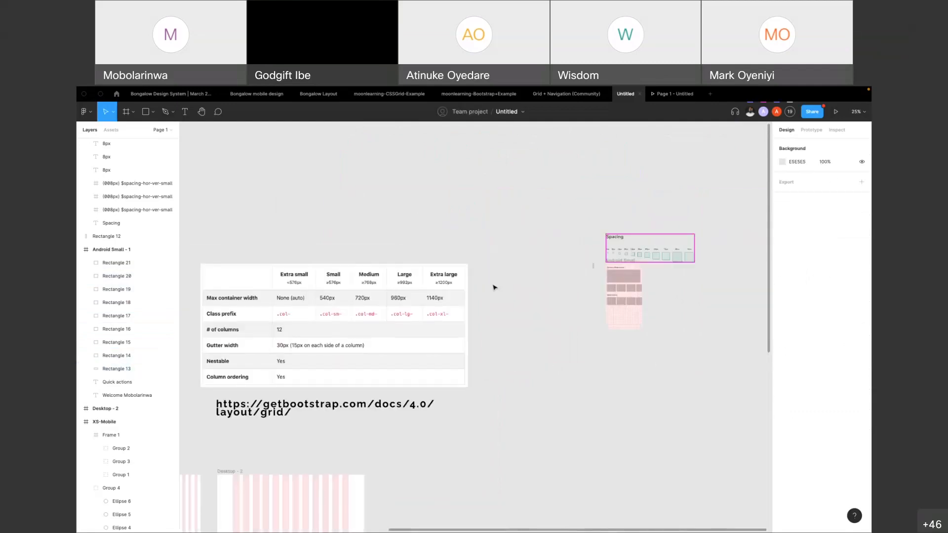
scroll(462, 301, left, 2)
scroll(462, 301, down, 5)
click(352, 317)
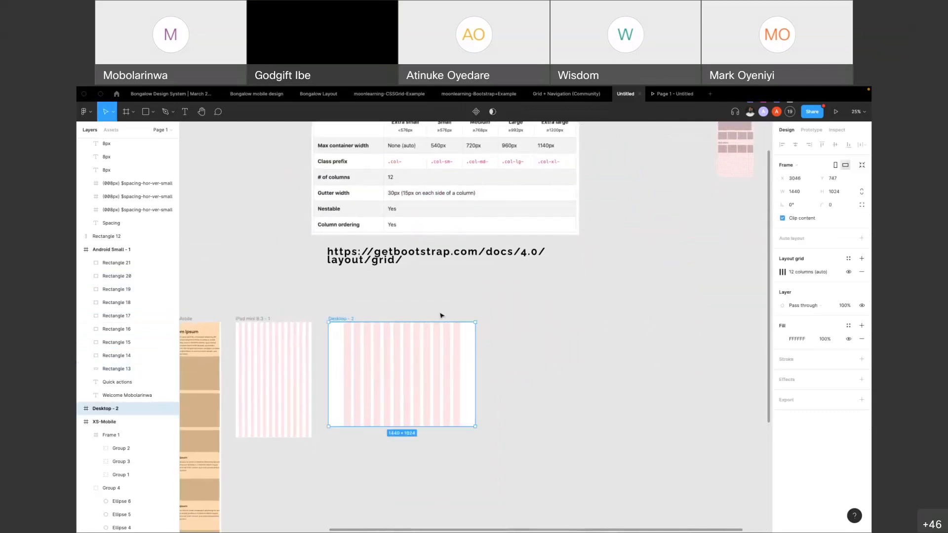
ctrl+scroll(425, 372, up, 3)
ctrl+scroll(432, 372, up, 2)
ctrl+scroll(309, 303, up, 2)
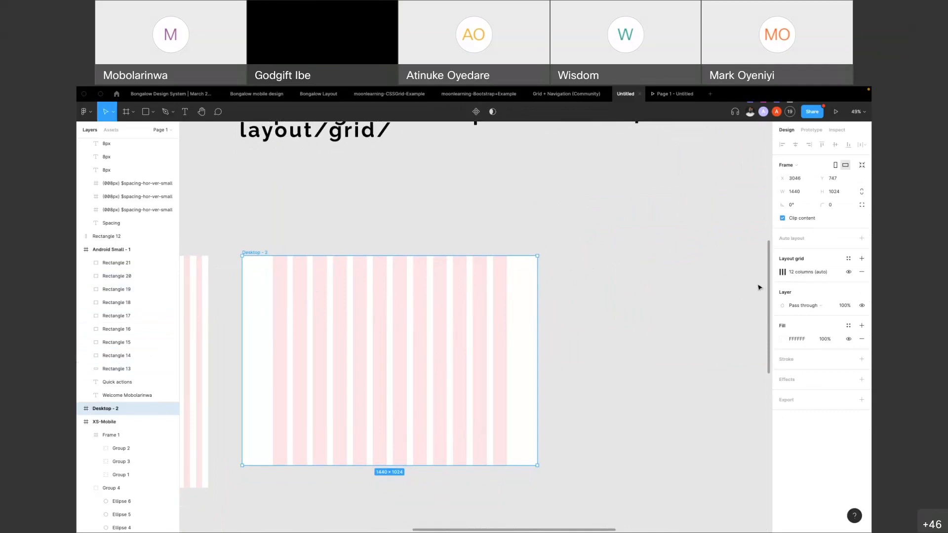
Save the 12-column layout grid of the Desktop - 2 frame as a new grid style named "Design pali"
click(316, 235)
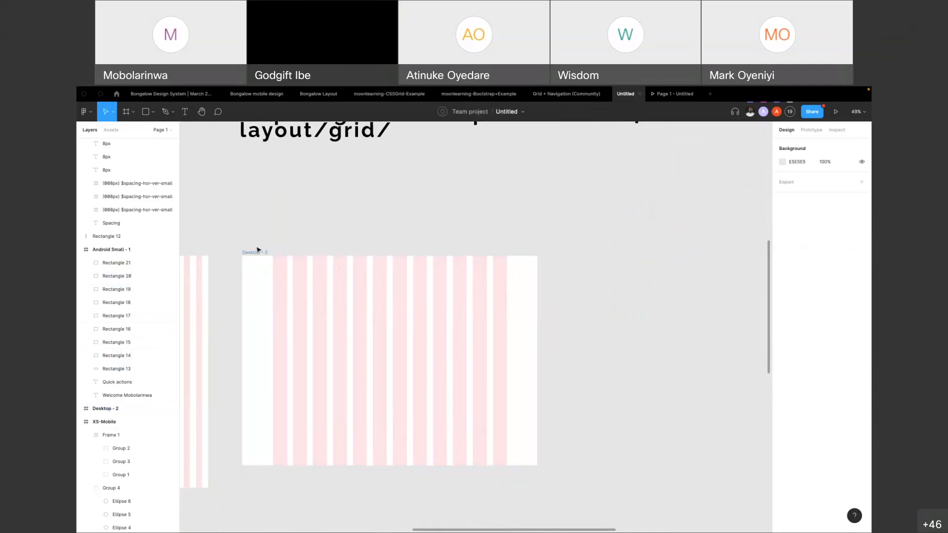
click(254, 252)
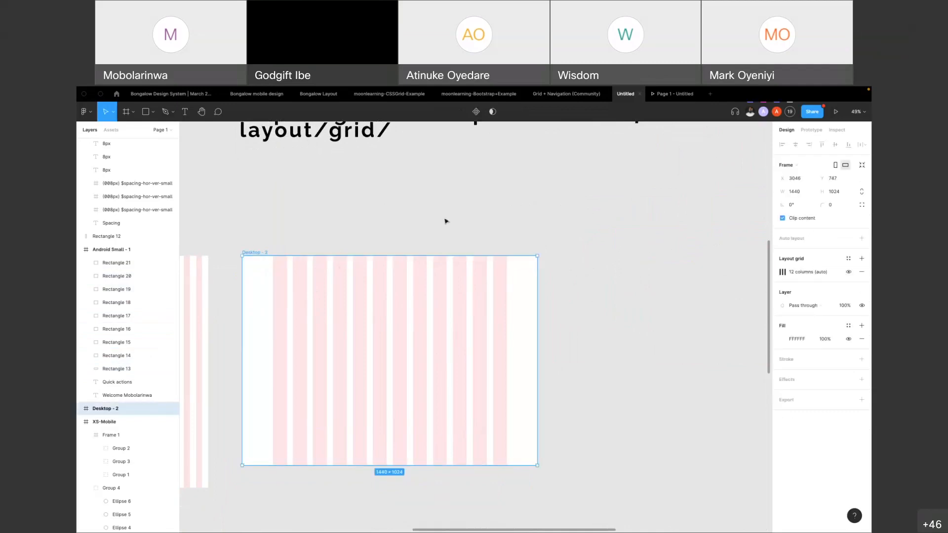
click(849, 259)
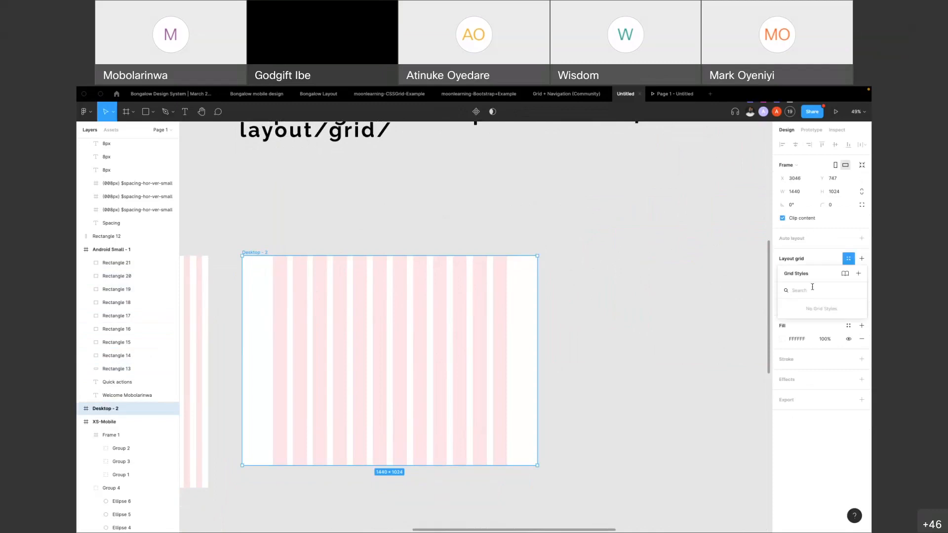
click(859, 274)
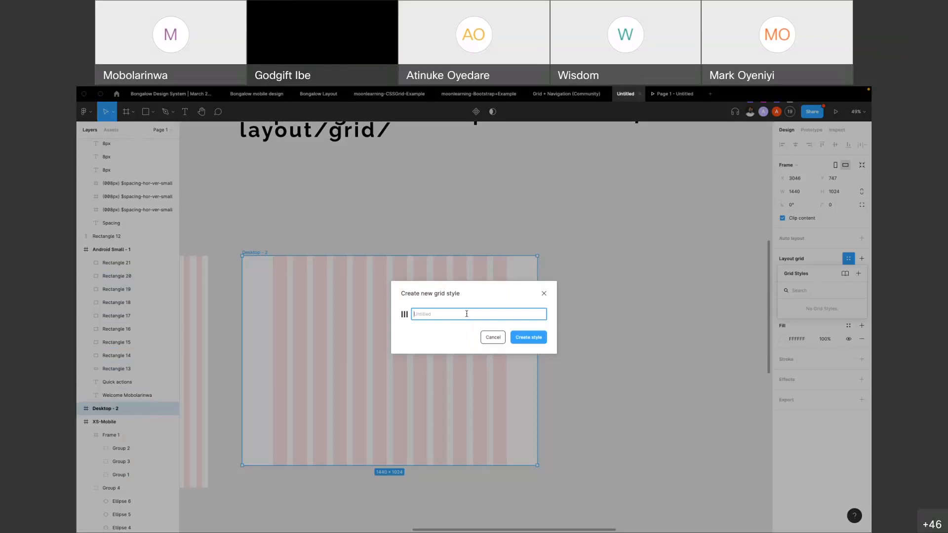
text(Design pall)
key(Return)
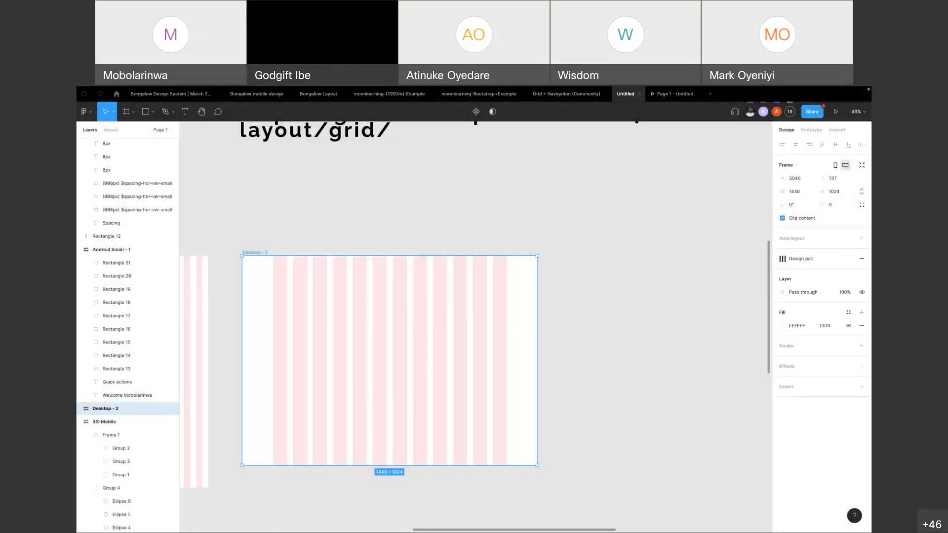
Check the Design pali style among the available grid styles and its assignment on the Desktop - 2 frame
click(799, 262)
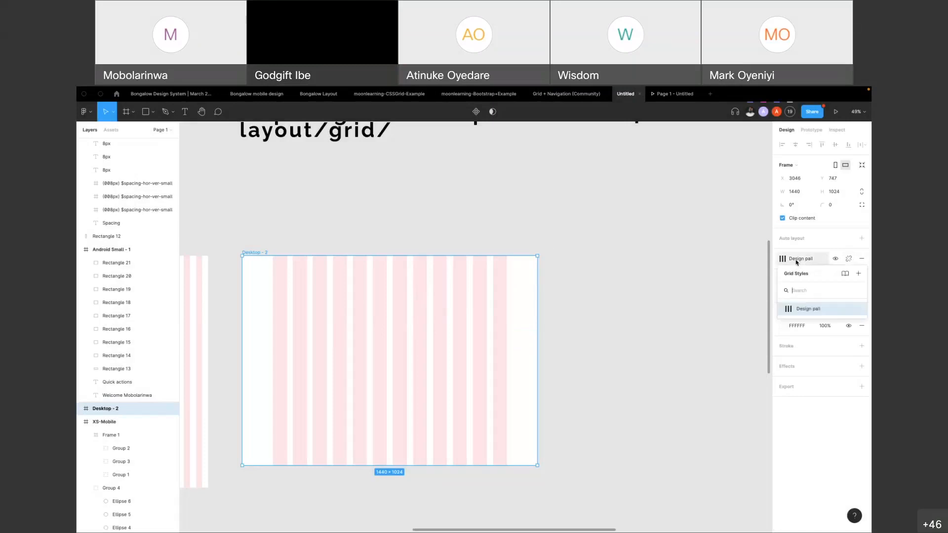
click(736, 277)
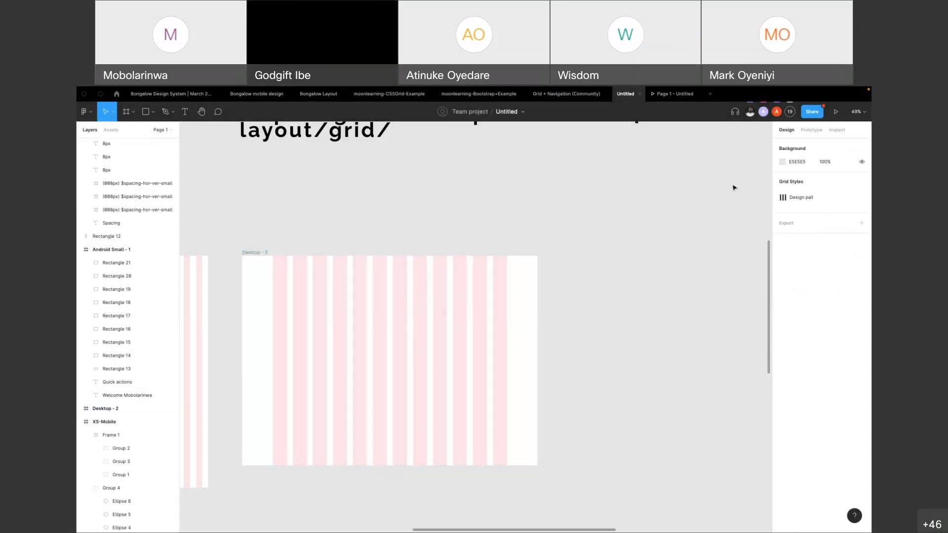
click(257, 254)
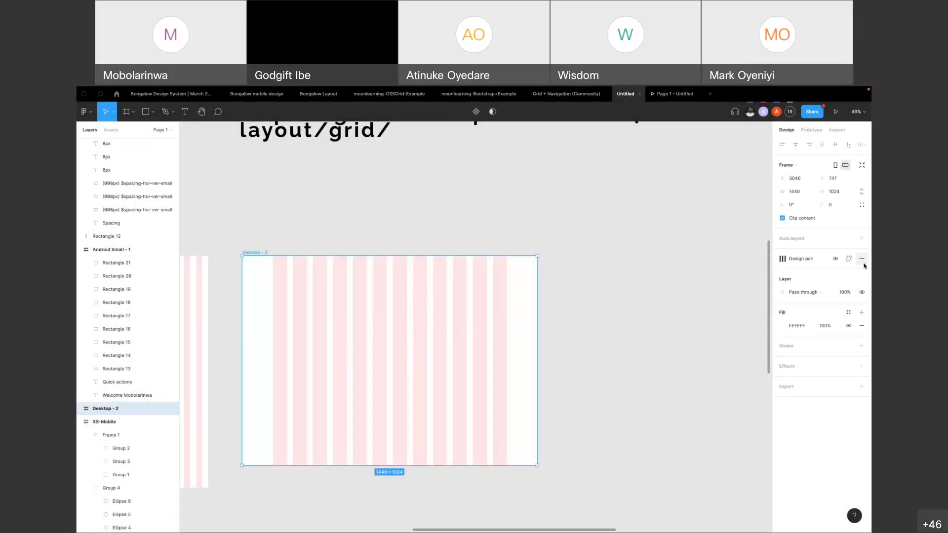
click(730, 282)
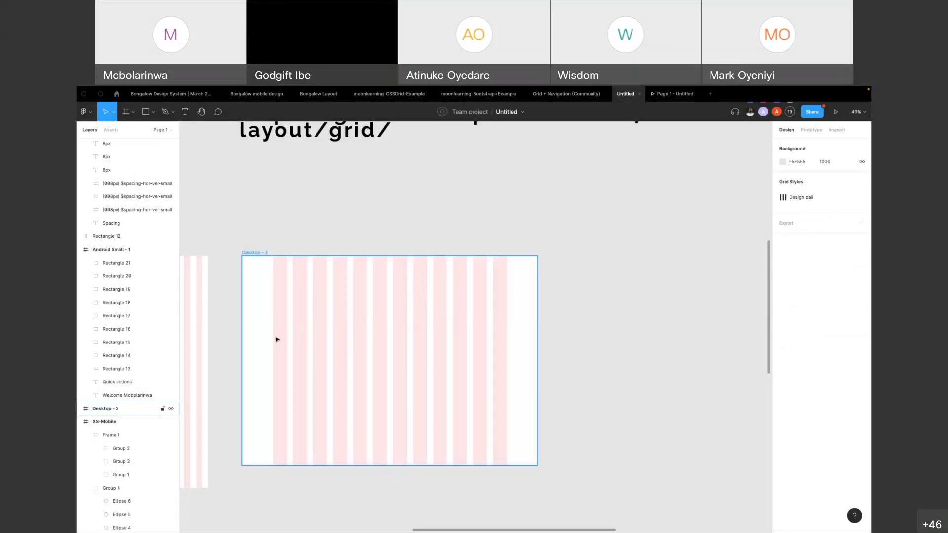
Remove the layout grid from the Desktop - 2 frame and reapply it from the Design pali grid style
scroll(318, 303, down, 5)
click(293, 281)
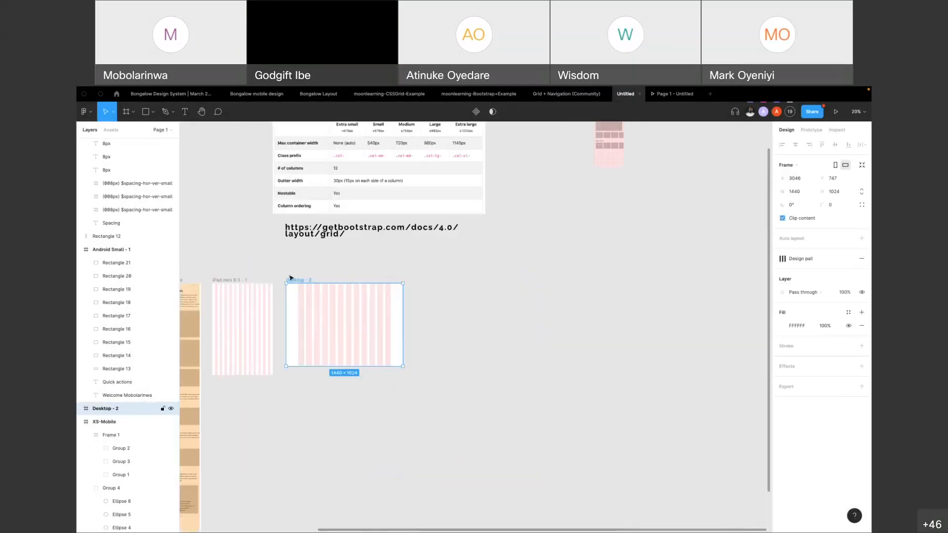
click(862, 258)
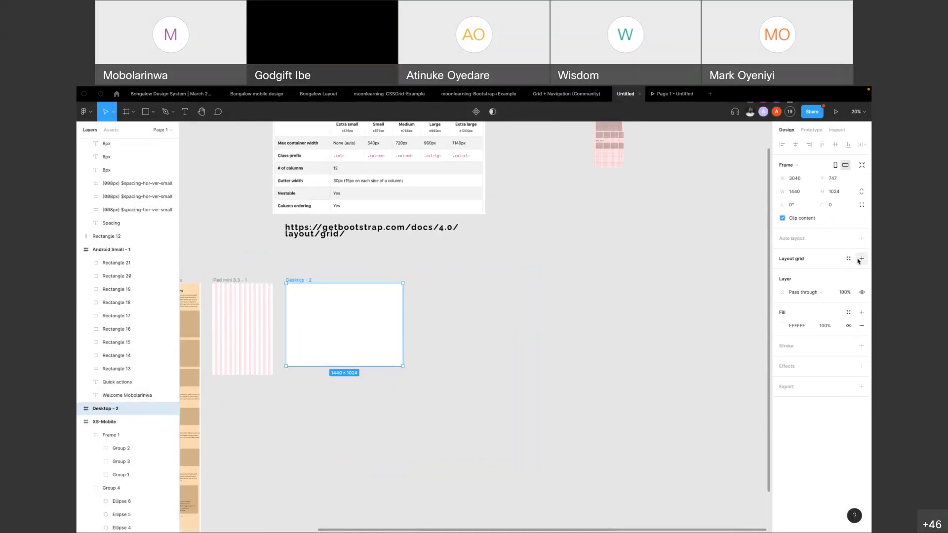
click(861, 259)
click(850, 260)
click(806, 309)
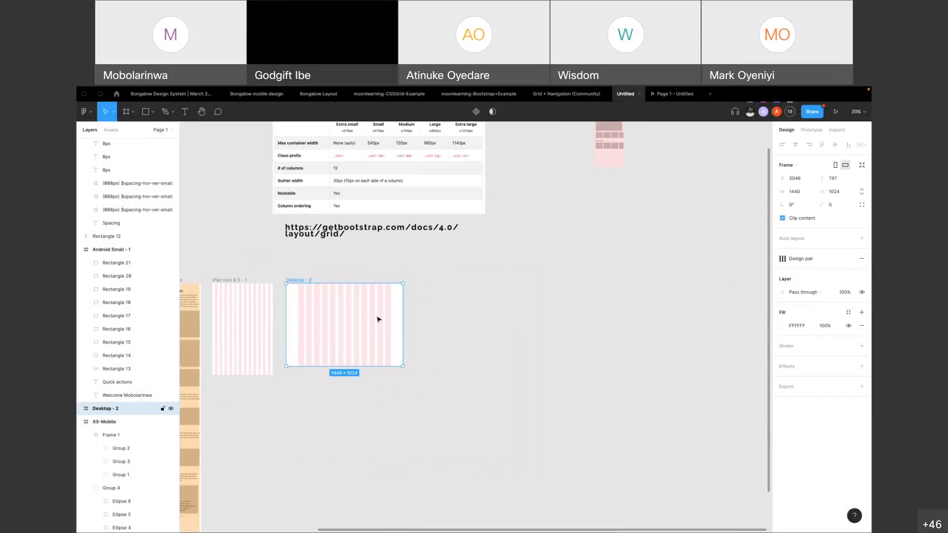
click(362, 275)
Examine the columns of the Desktop - 2 frame up close with the frame selected, and deselect it
scroll(274, 293, up, 6)
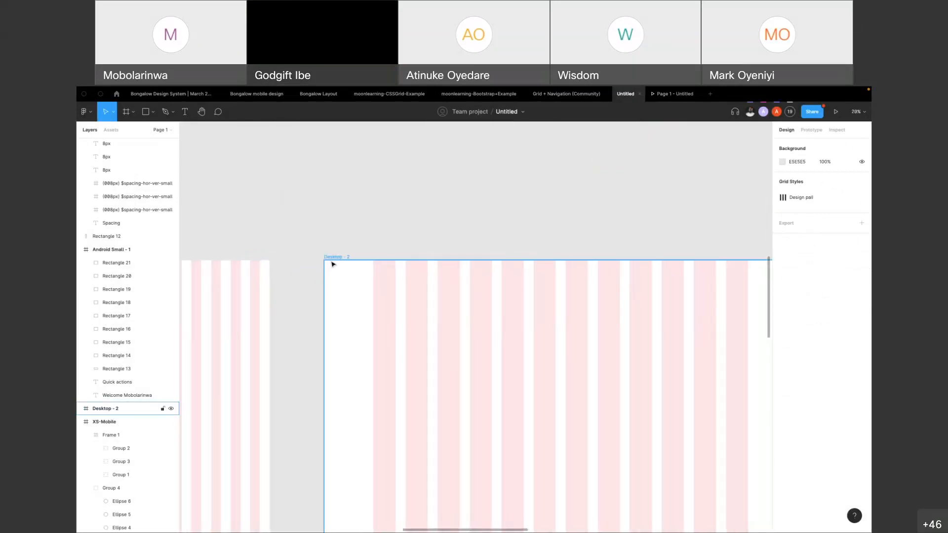
click(332, 259)
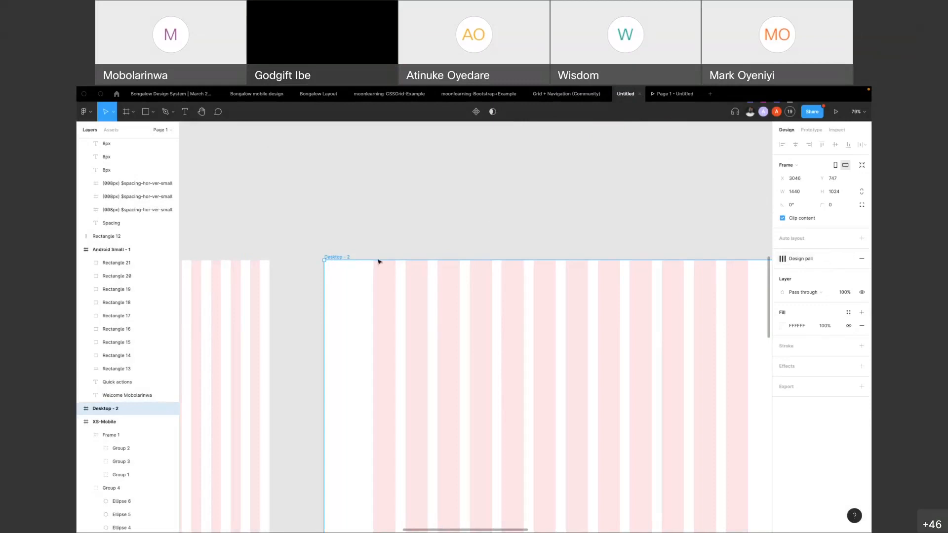
ctrl+scroll(360, 269, down, 5)
click(396, 242)
ctrl+scroll(548, 279, down, 3)
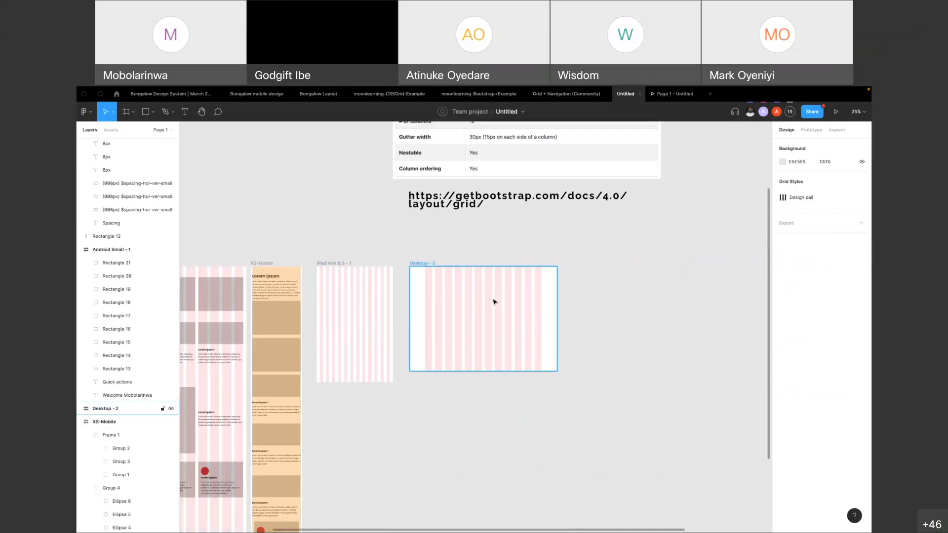
Create a new 1440 × 1024 frame from the Desktop preset beside the Desktop - 2 frame
key(f)
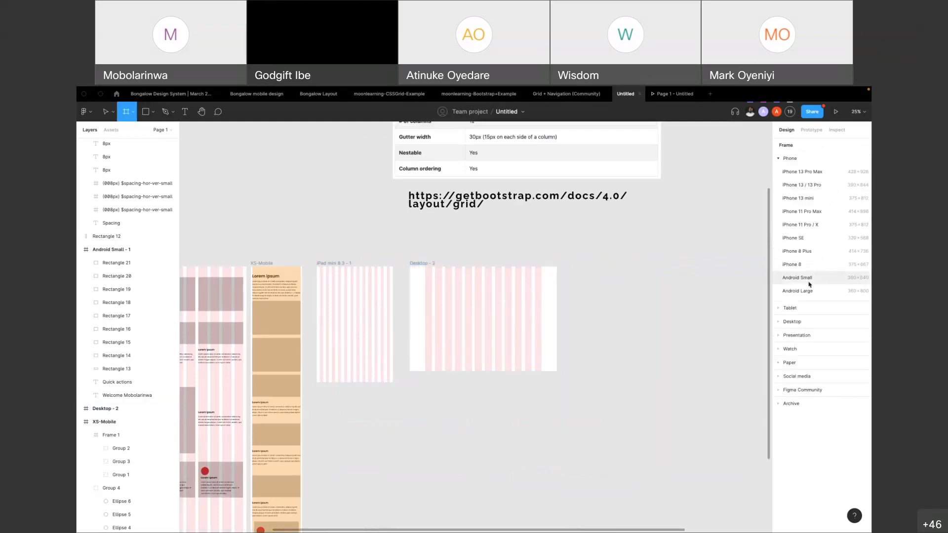
click(787, 323)
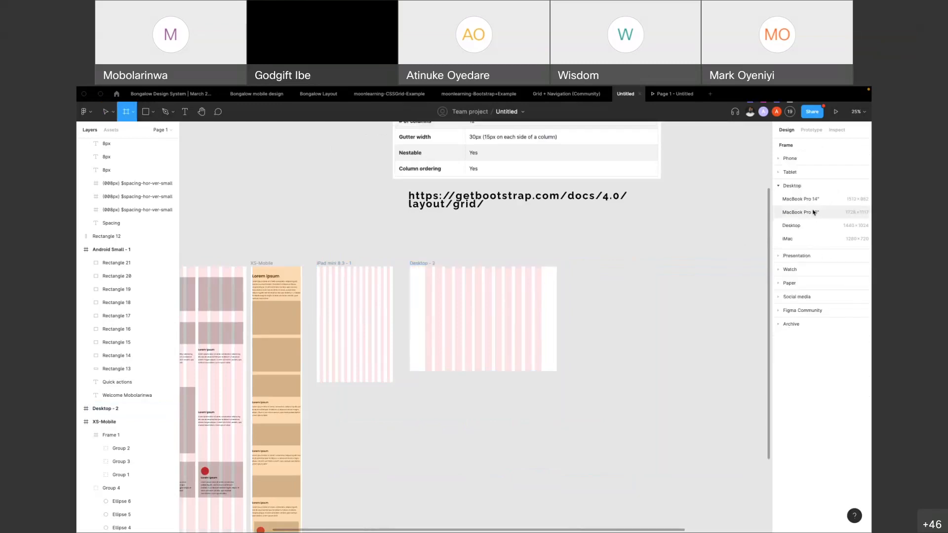
click(810, 225)
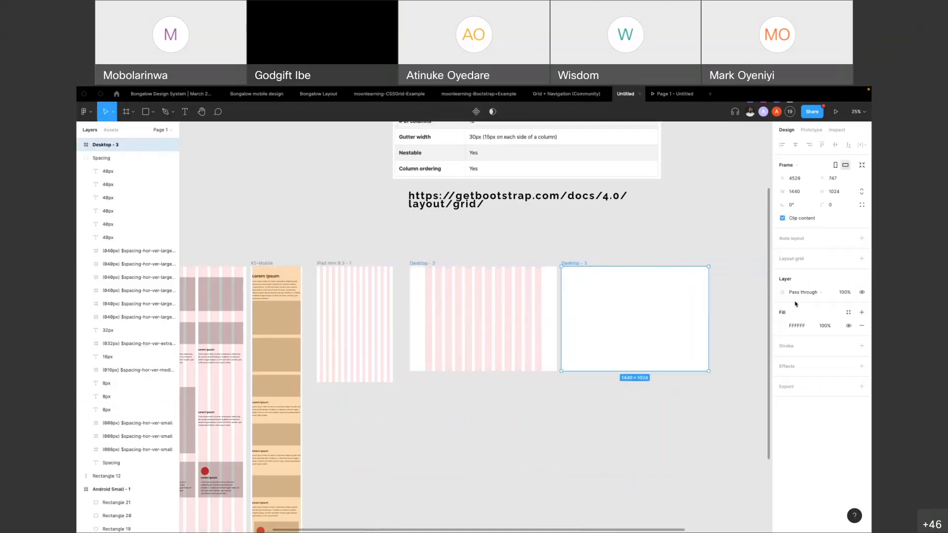
Apply the Design pali grid style to the new, empty desktop frame and deselect it
click(863, 259)
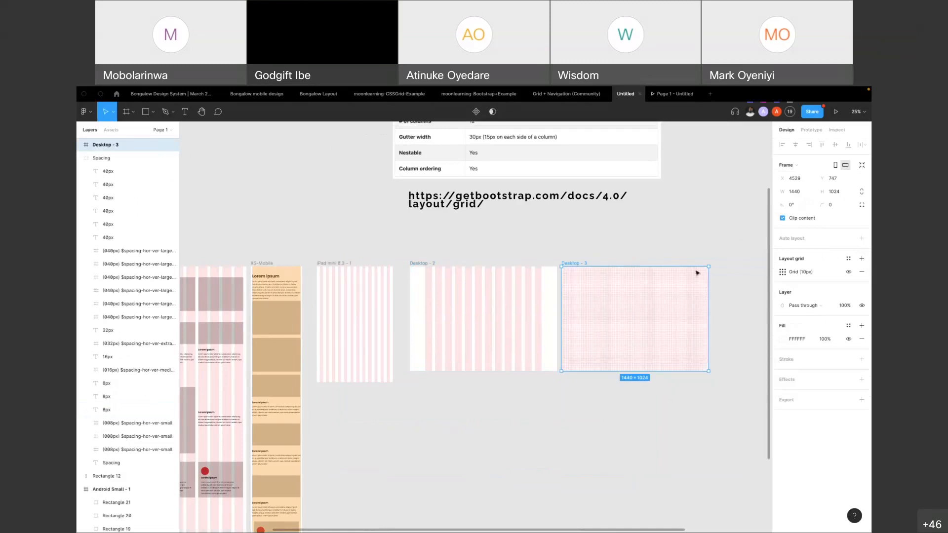
key(ctrl+z)
click(849, 258)
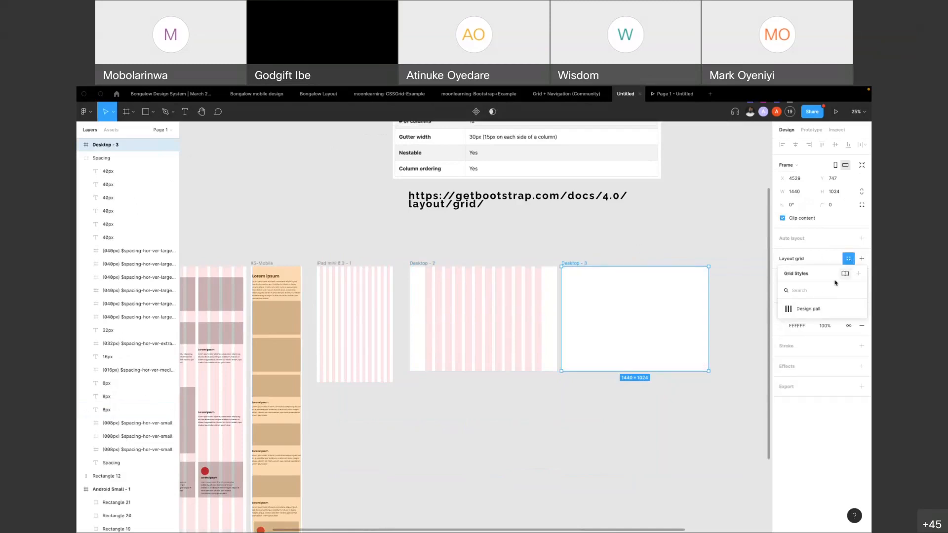
click(814, 310)
click(575, 234)
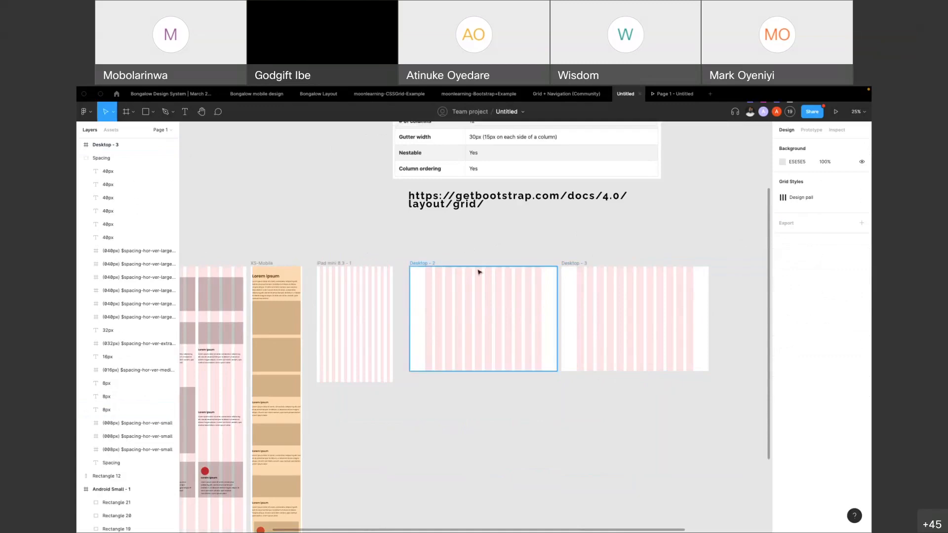
Save the 12-column layout grid of the iPad mini 8.3 - 1 frame as a new grid style named "Ipda min"
click(324, 265)
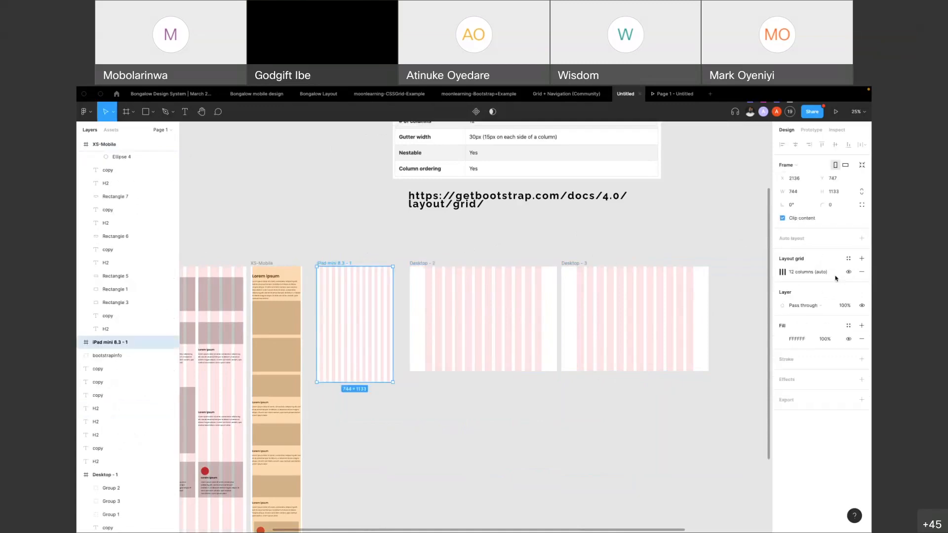
click(848, 258)
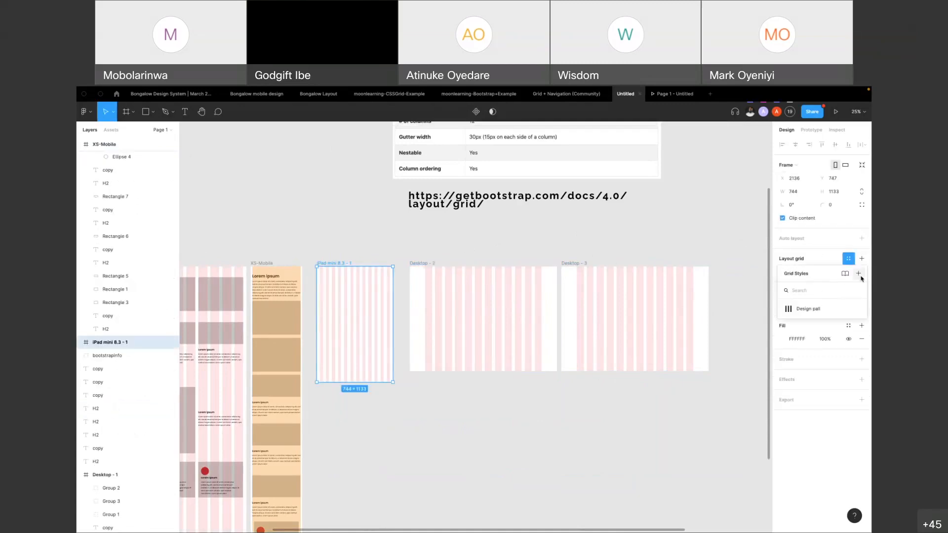
click(858, 274)
text(i)
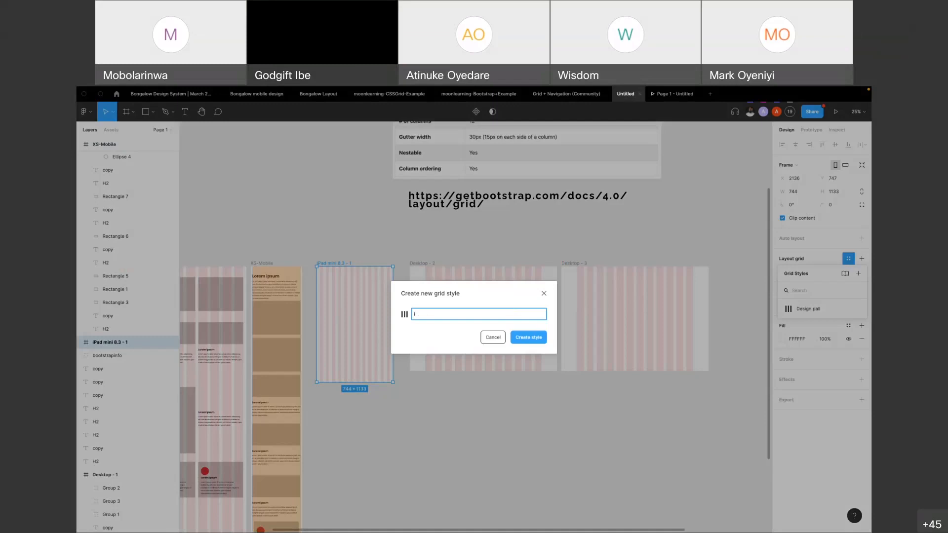
text(pda min)
key(Return)
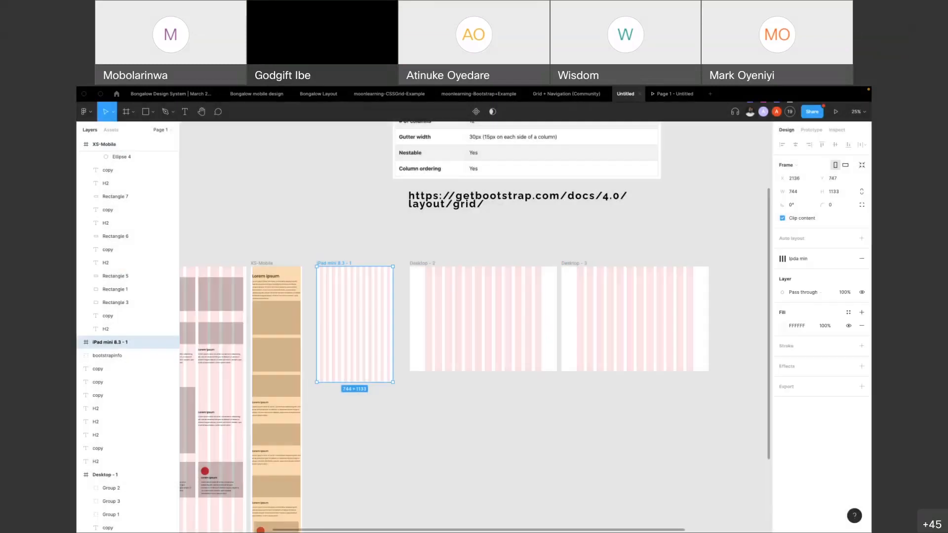
click(545, 236)
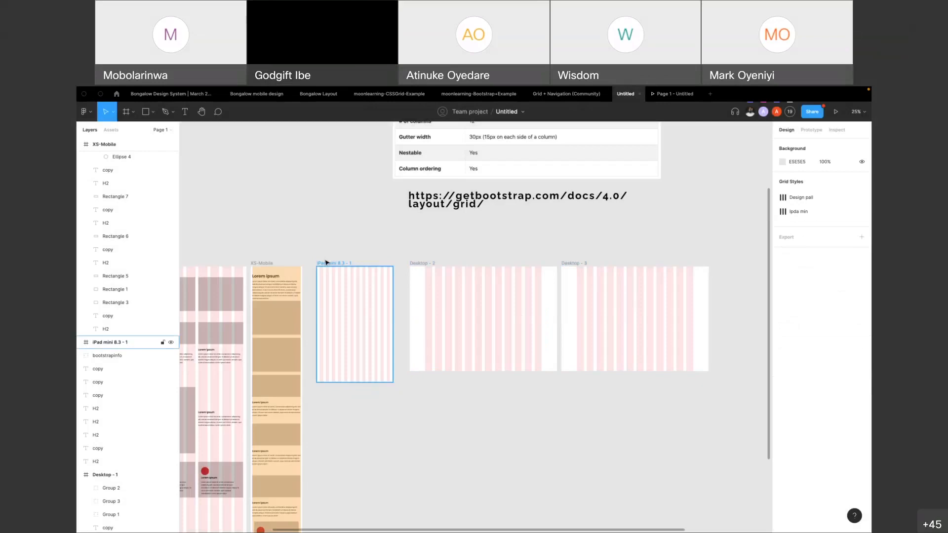
Remove the Ipda min grid style from the iPad mini 8.3 - 1 frame and apply Design pali instead
click(327, 266)
click(862, 260)
click(848, 259)
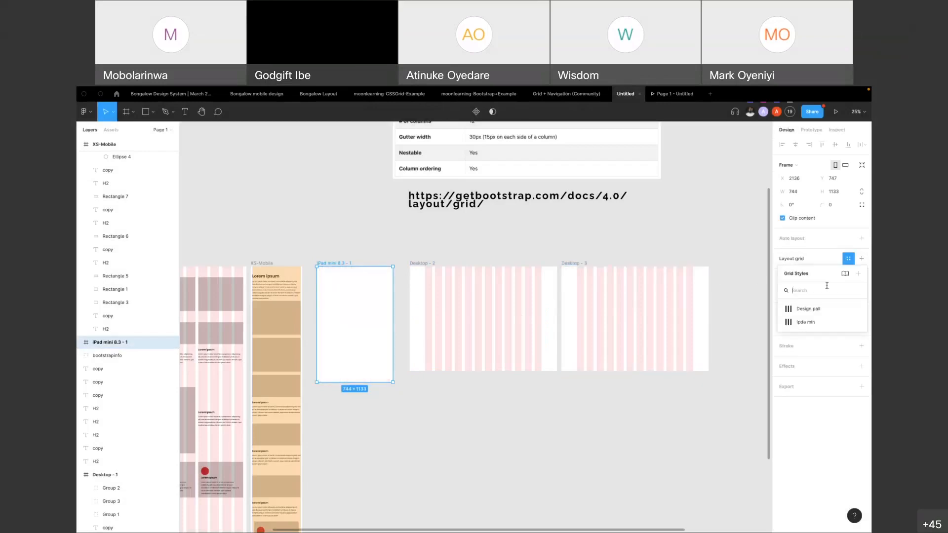
click(814, 313)
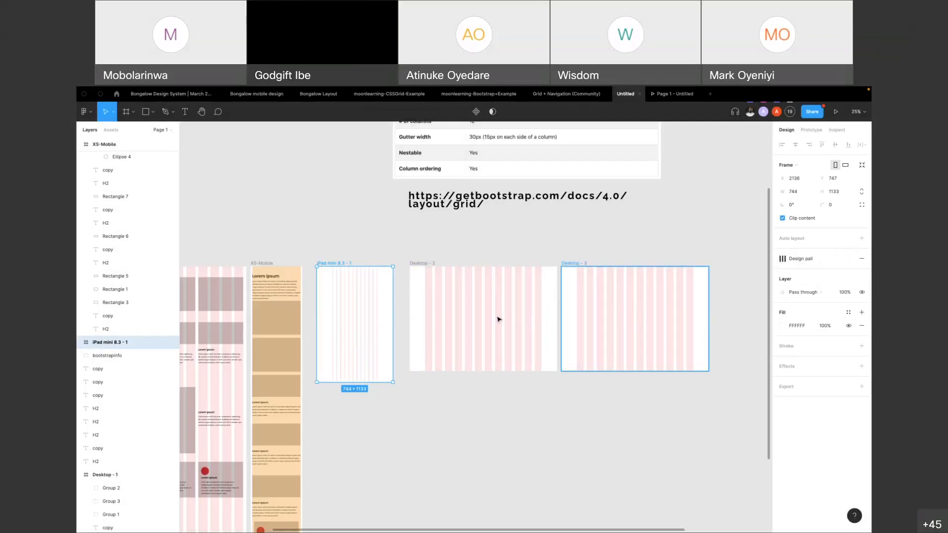
Clear the layout grid of the iPad mini 8.3 - 1 frame, look over the Bootstrap grid table, and apply Design pali again
click(863, 260)
click(848, 258)
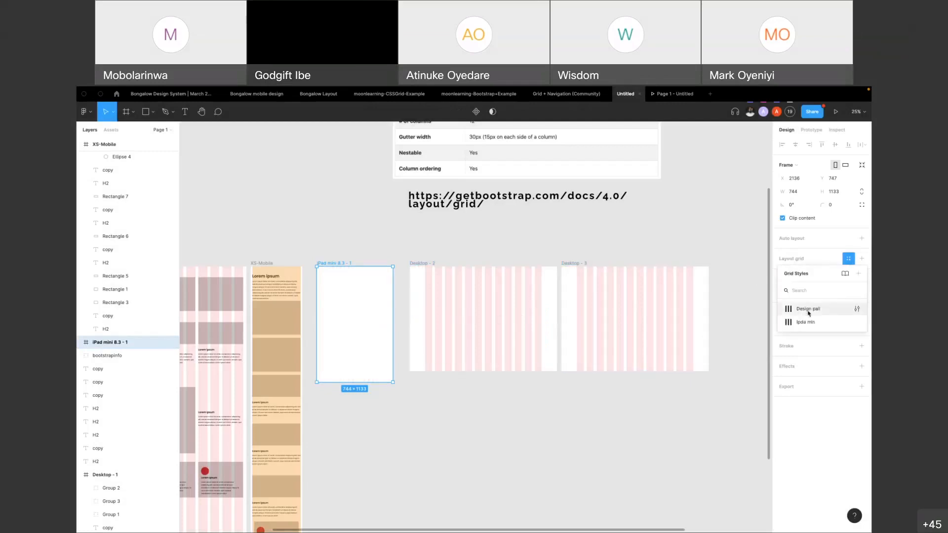
scroll(487, 283, up, 5)
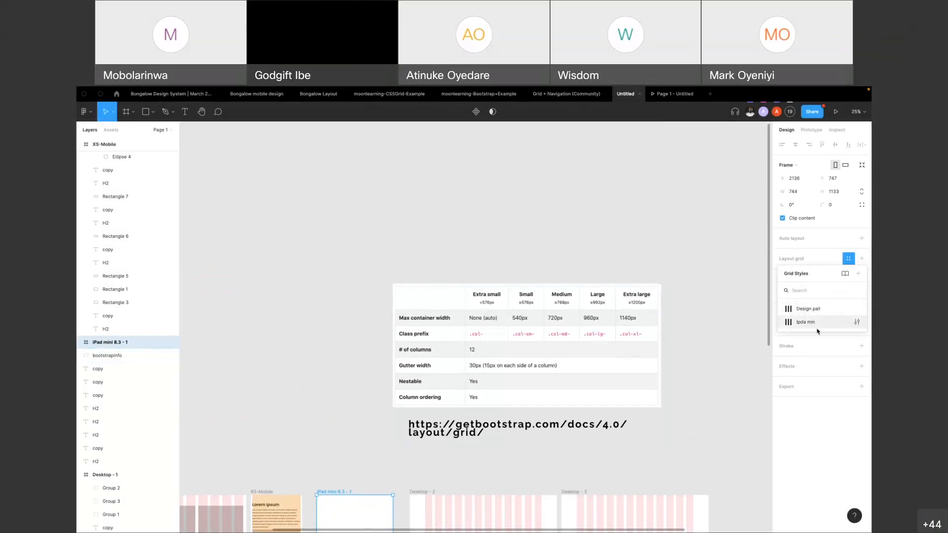
click(809, 309)
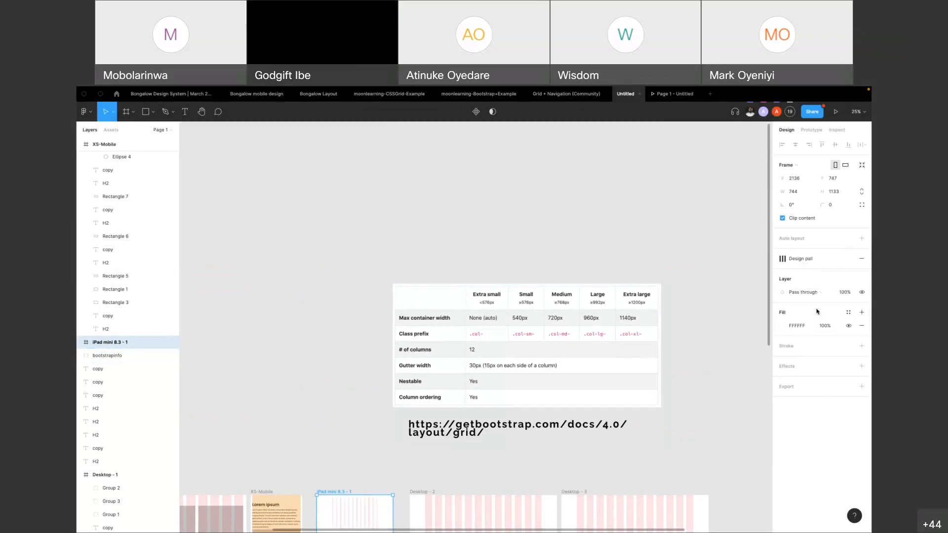
Switch the iPad mini 8.3 - 1 frame's grid style to Ipda min and deselect the frame
scroll(455, 259, down, 1)
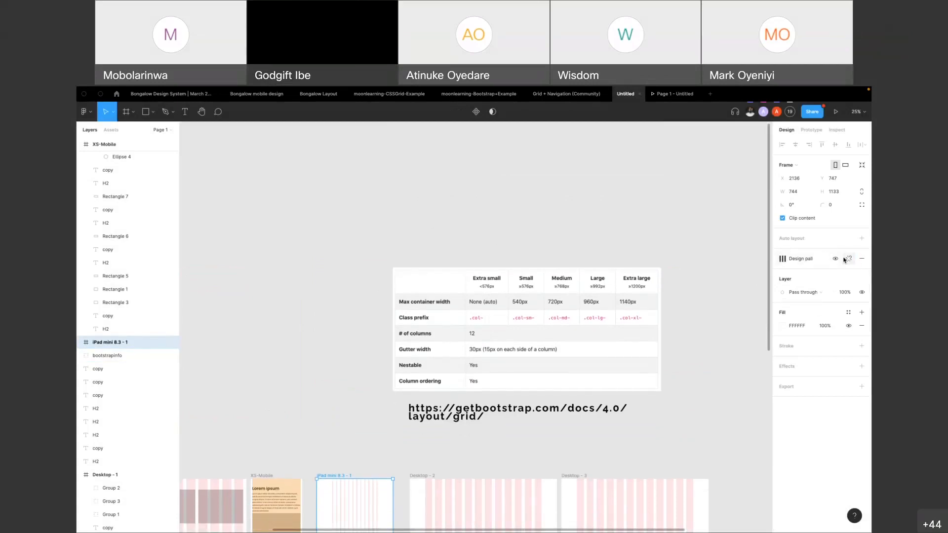
click(784, 259)
click(805, 322)
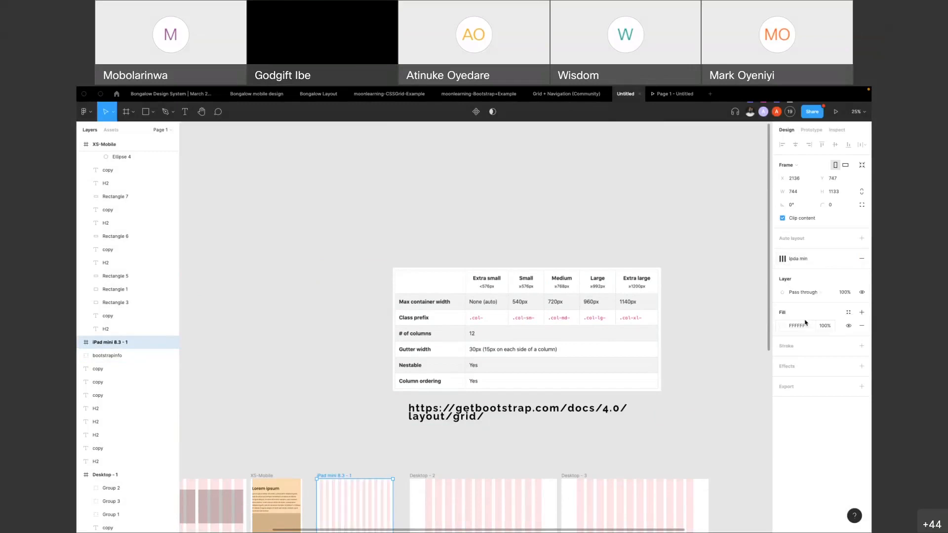
scroll(664, 274, down, 4)
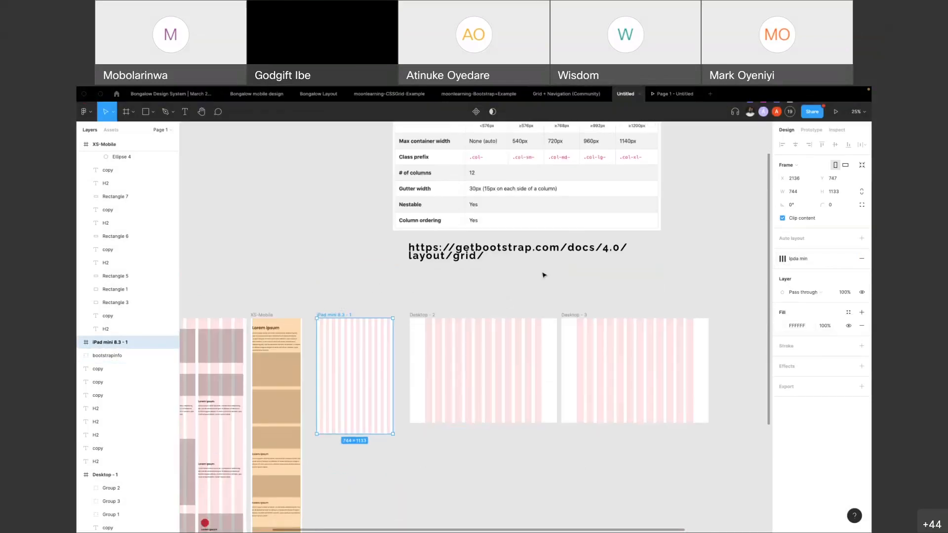
click(278, 292)
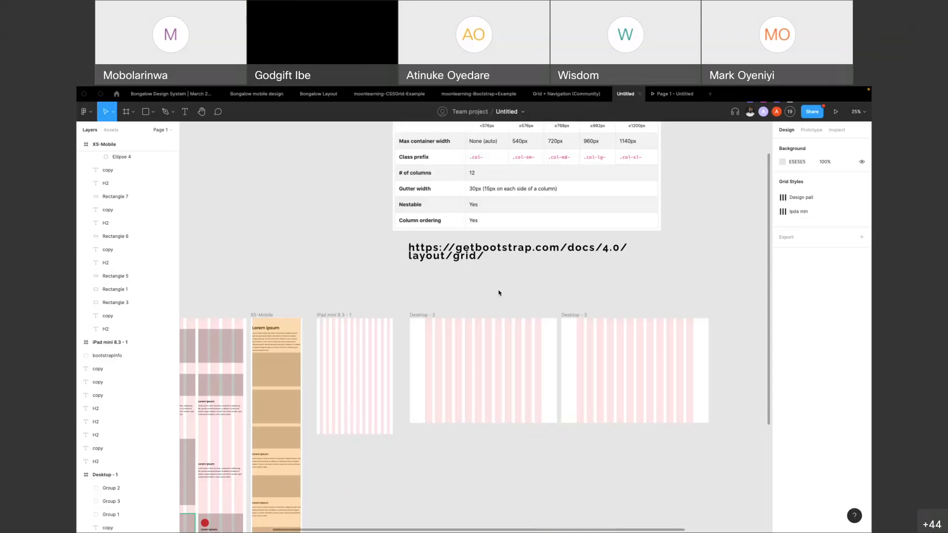
Switch to the Chrome browser, search Google for "material ui", and open the Material Design result from material.io
key(ctrl+Left)
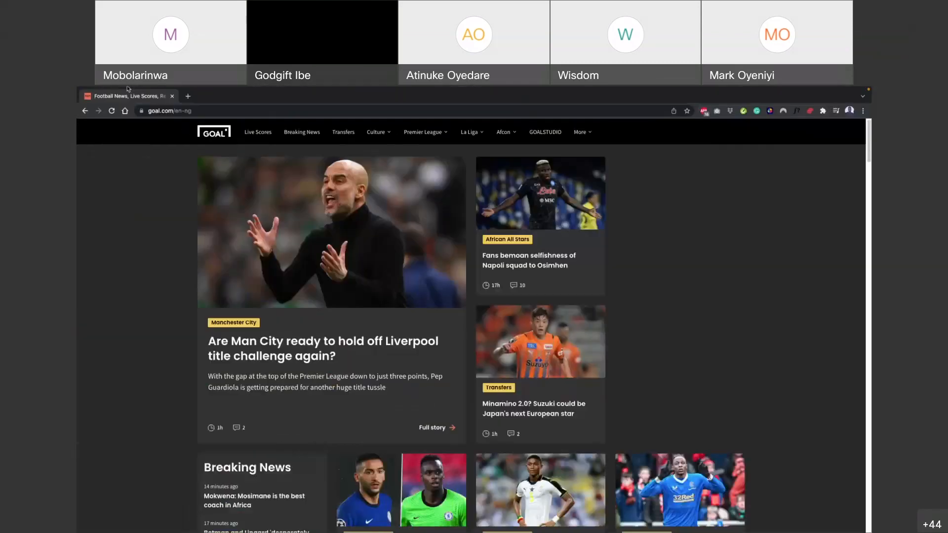
click(202, 112)
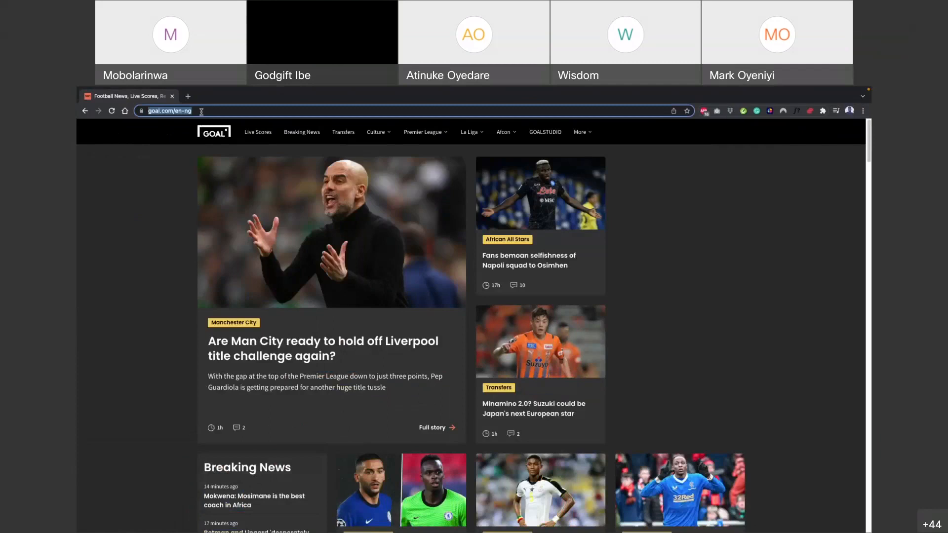
text(Mater)
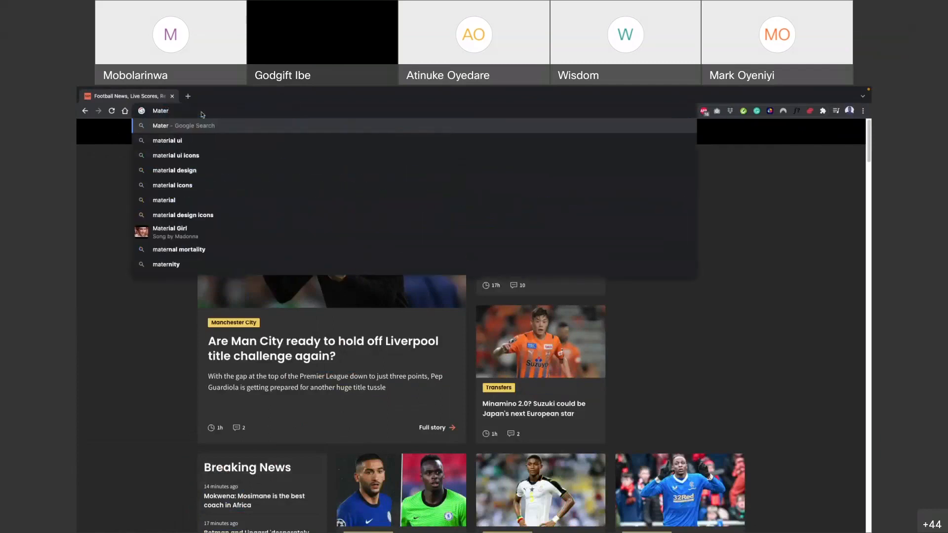
click(179, 140)
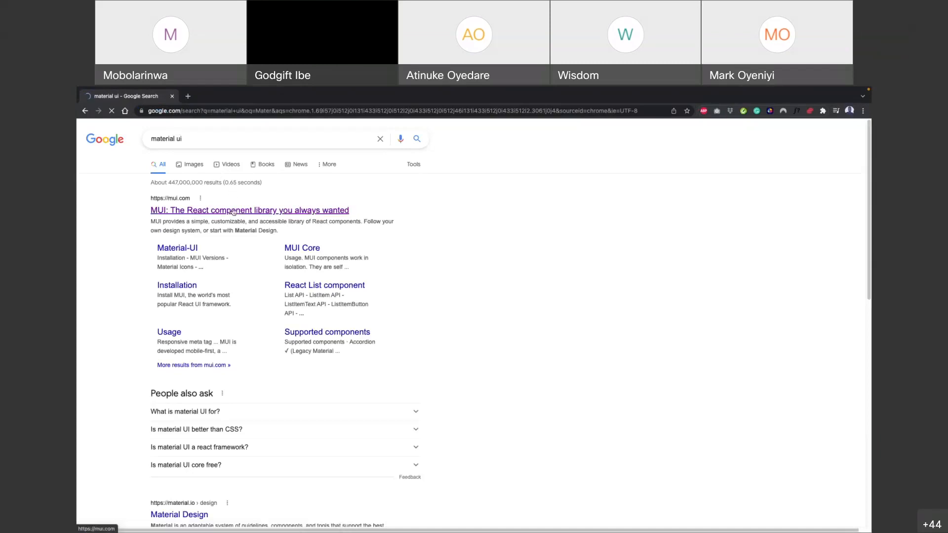
scroll(218, 349, down, 3)
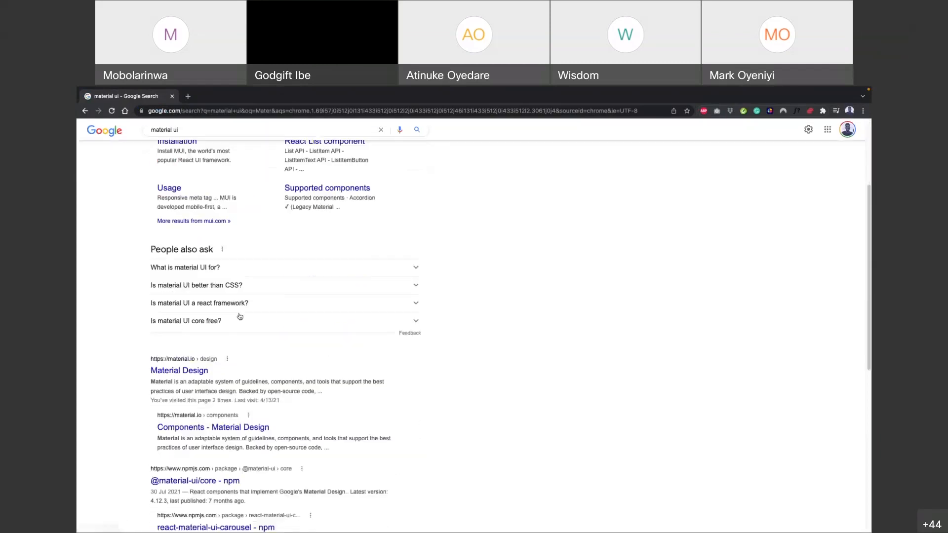
click(200, 366)
In a new browser tab, search for "human design guidelines" and open Apple Developer's Human Interface Guidelines result
click(188, 97)
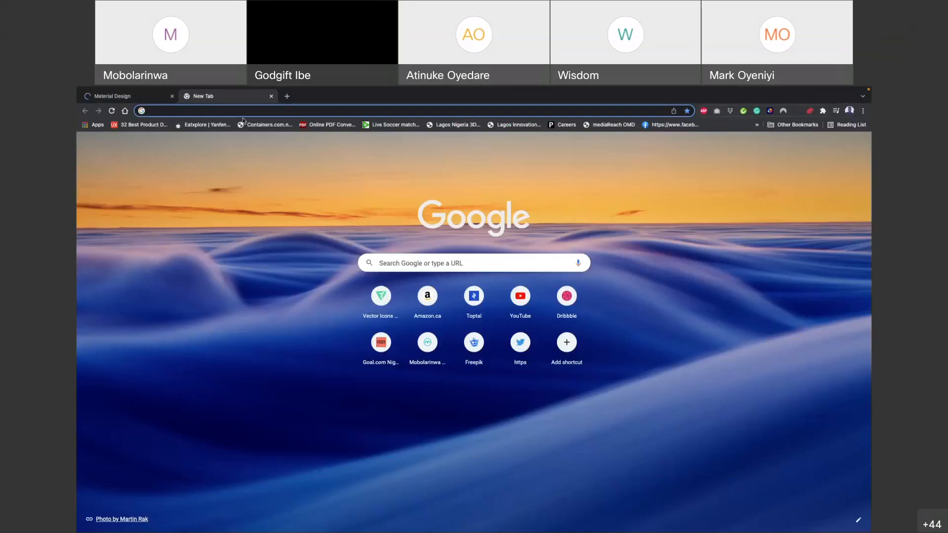
text(Human)
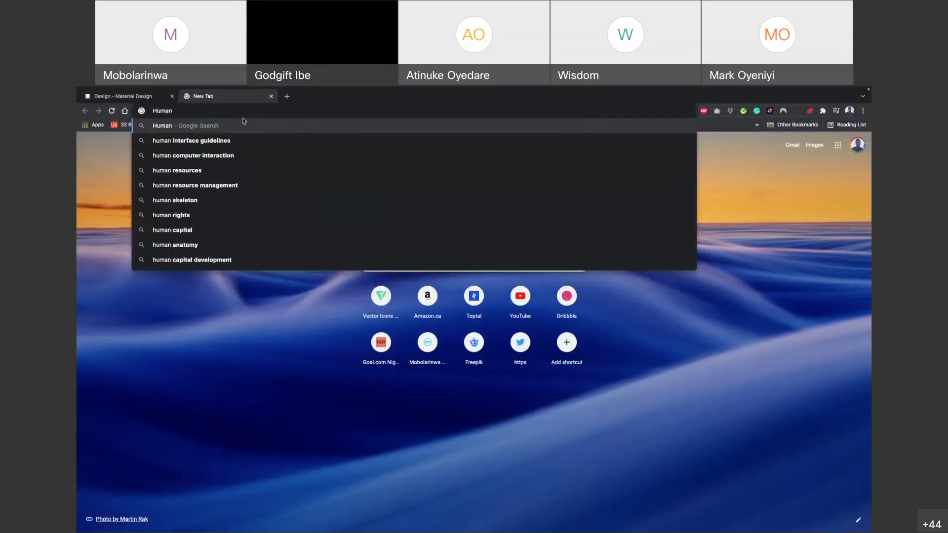
text( design)
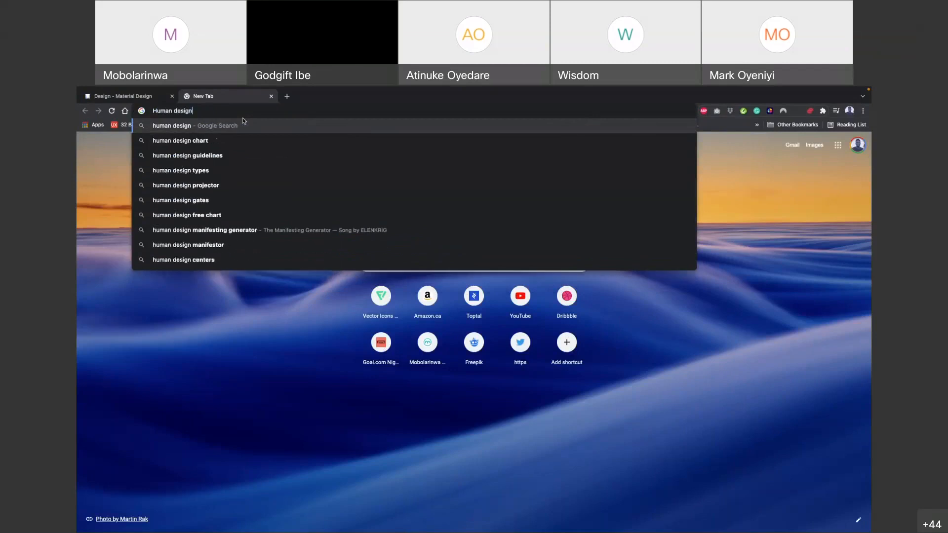
click(208, 155)
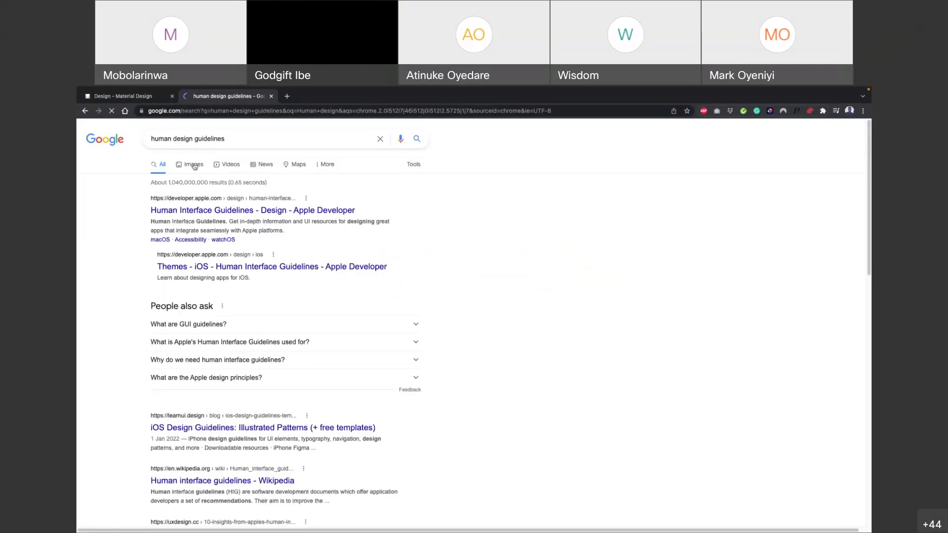
click(205, 209)
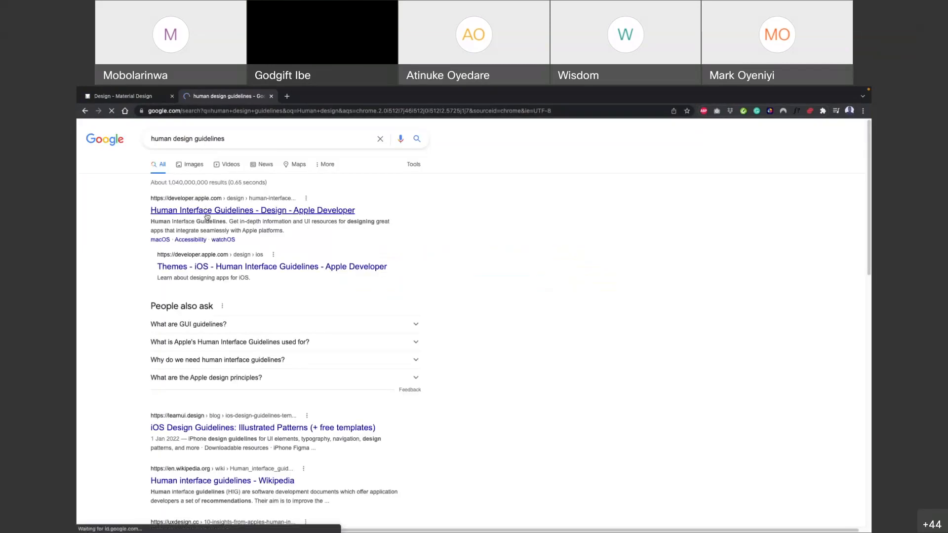
Return to the Material Design site, look over its topic list, and open the Spacing methods page under Layout
click(126, 96)
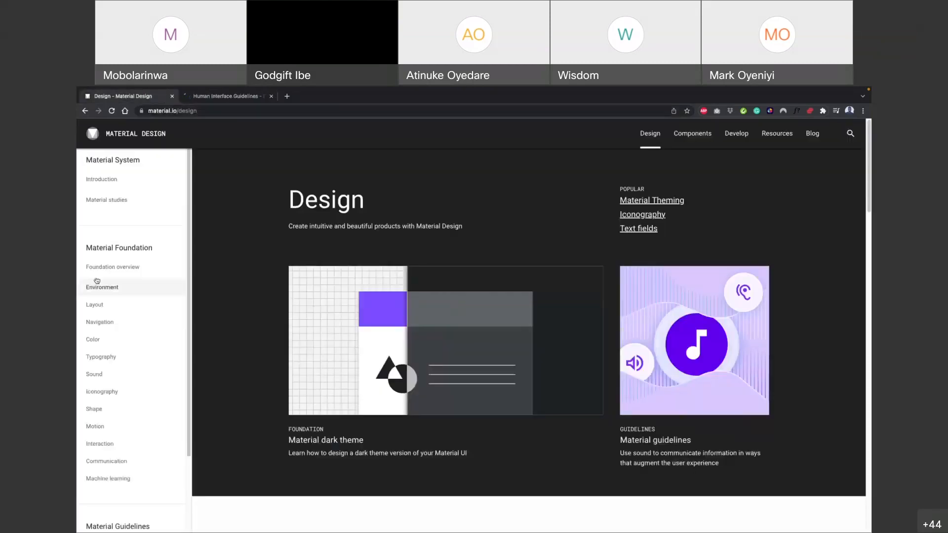
scroll(138, 325, down, 2)
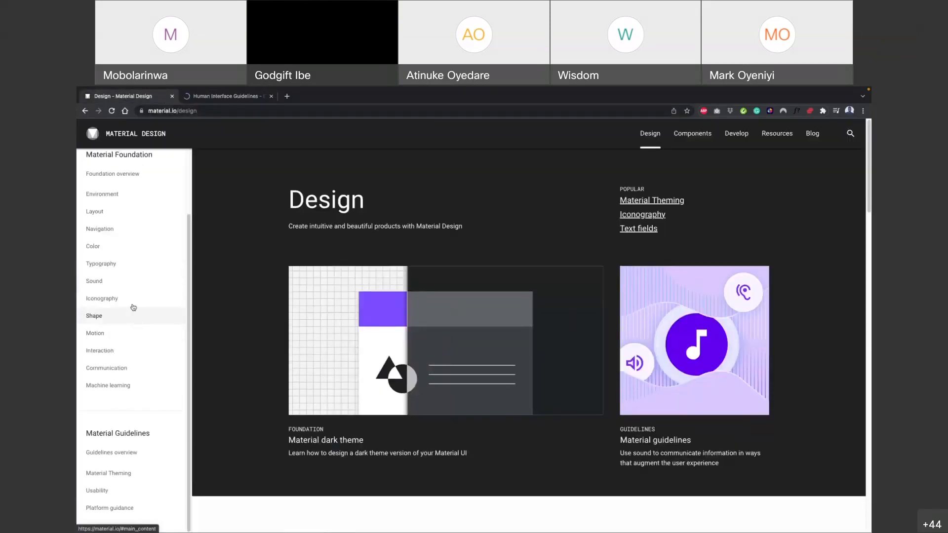
scroll(128, 245, up, 2)
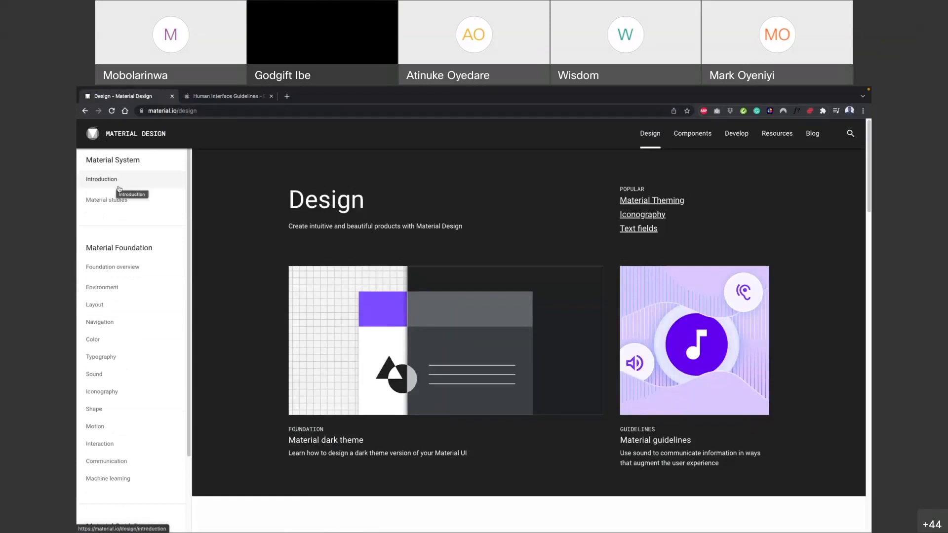
scroll(123, 330, down, 4)
scroll(125, 325, up, 1)
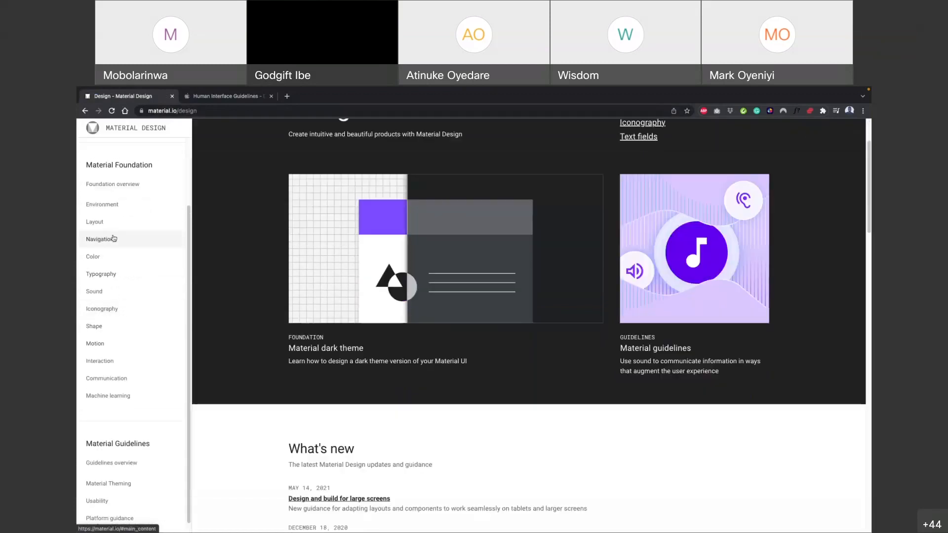
click(111, 225)
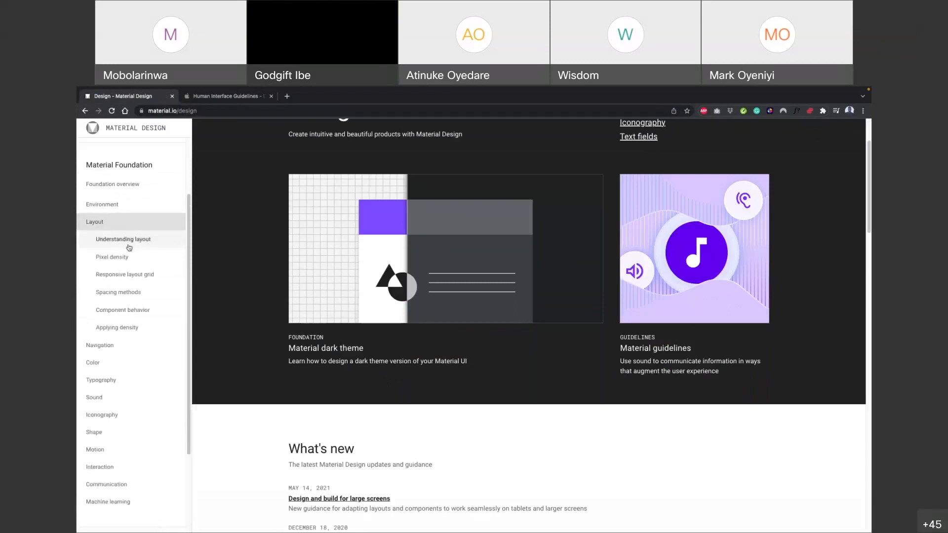
click(140, 293)
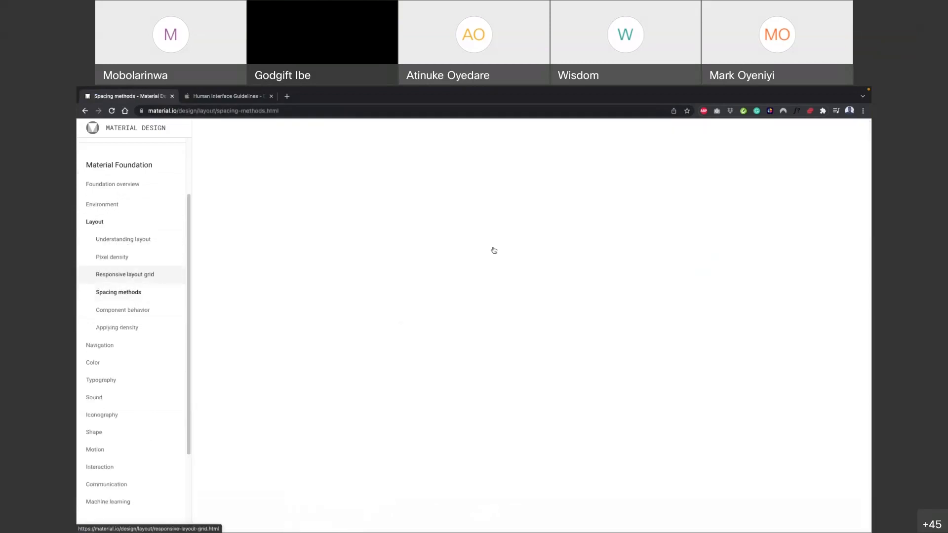
Examine the Spacing methods page, including the 8dp and 4dp baseline grids, padding and keylines sections
scroll(137, 333, down, 2)
scroll(343, 328, down, 7)
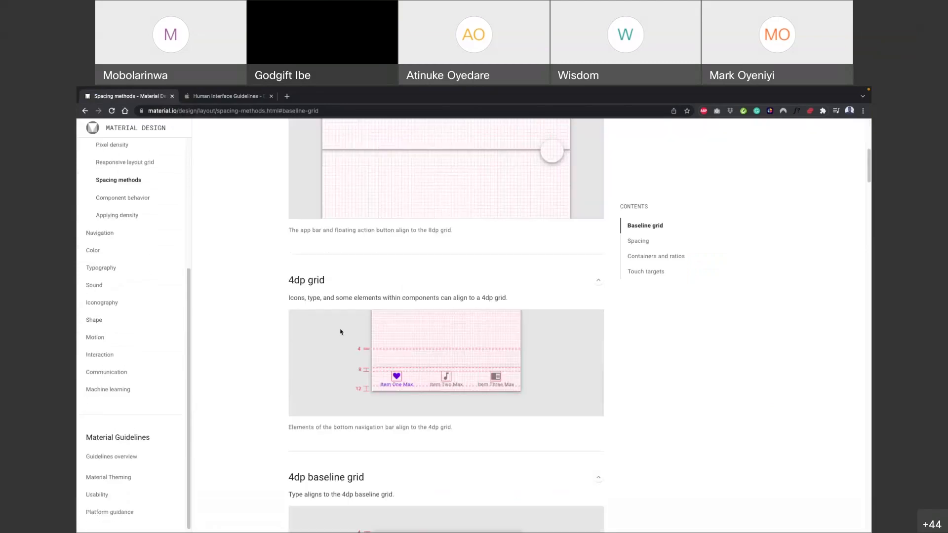
scroll(253, 314, down, 6)
scroll(126, 282, up, 15)
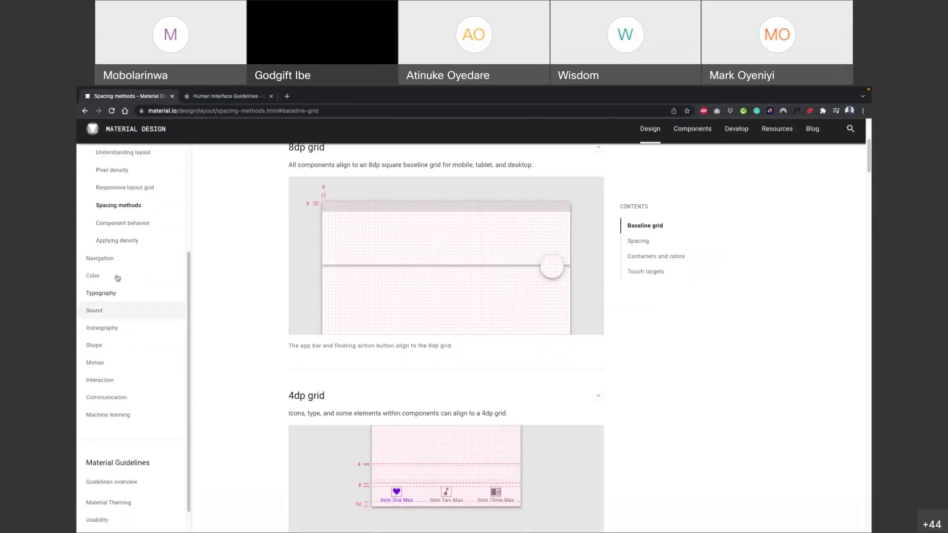
scroll(307, 311, down, 20)
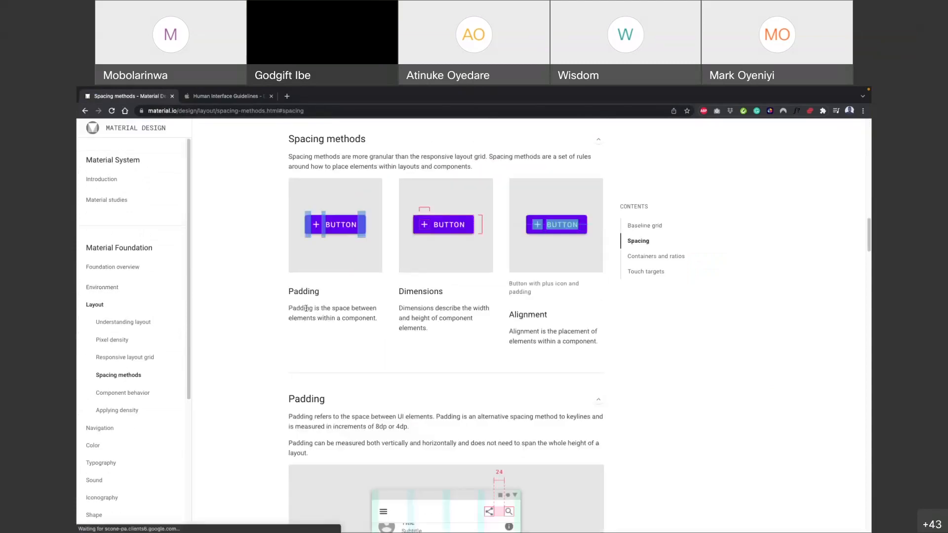
scroll(306, 311, down, 10)
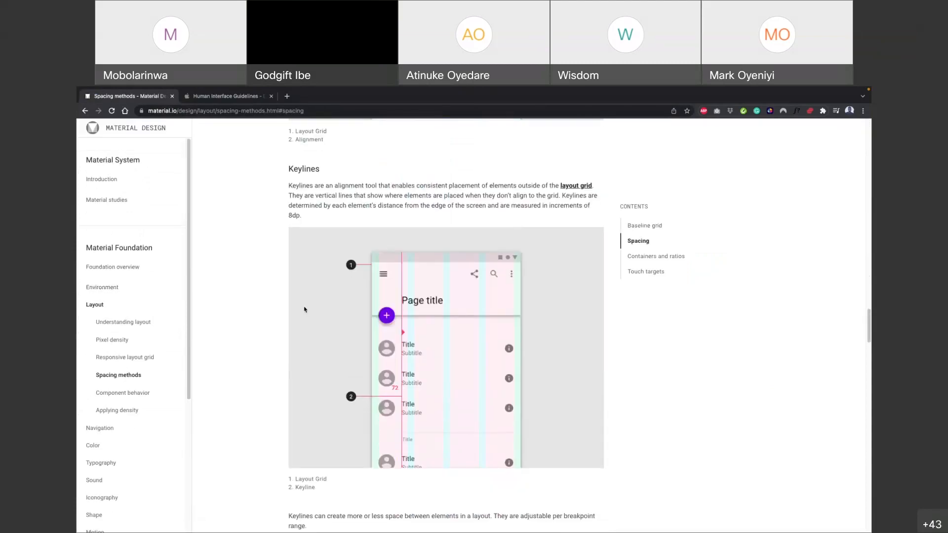
scroll(149, 335, down, 1)
scroll(148, 334, down, 10)
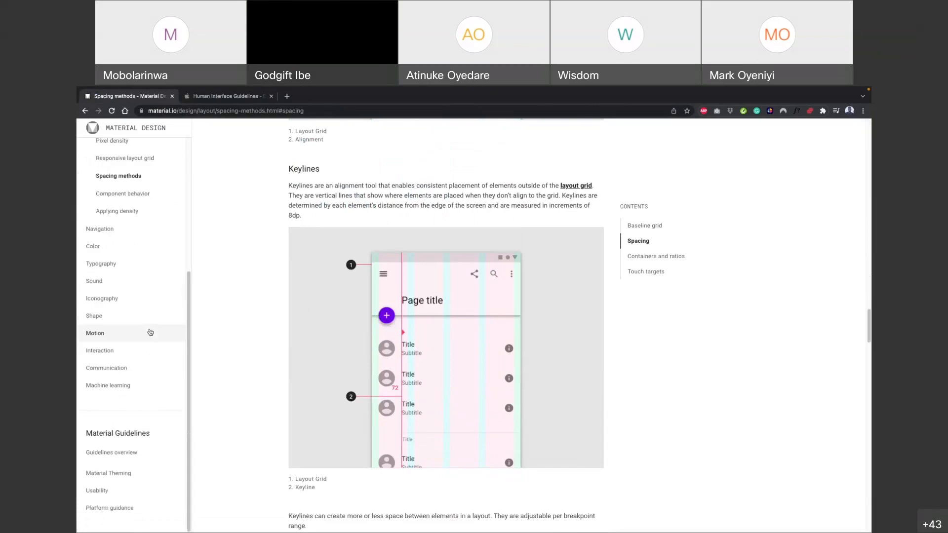
scroll(158, 328, up, 5)
scroll(408, 293, up, 13)
scroll(408, 294, up, 10)
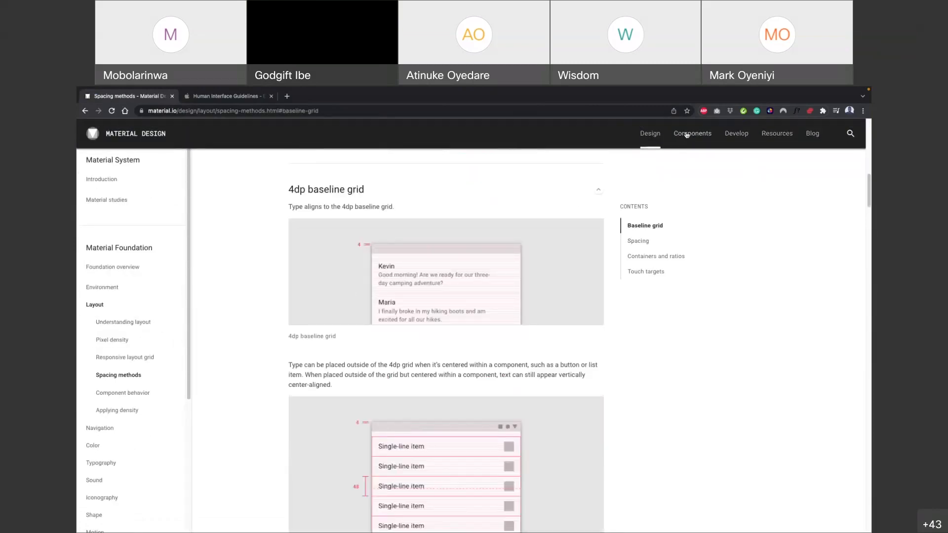
Go back to Material Design's main Design page and look through it down to Material studies
click(650, 133)
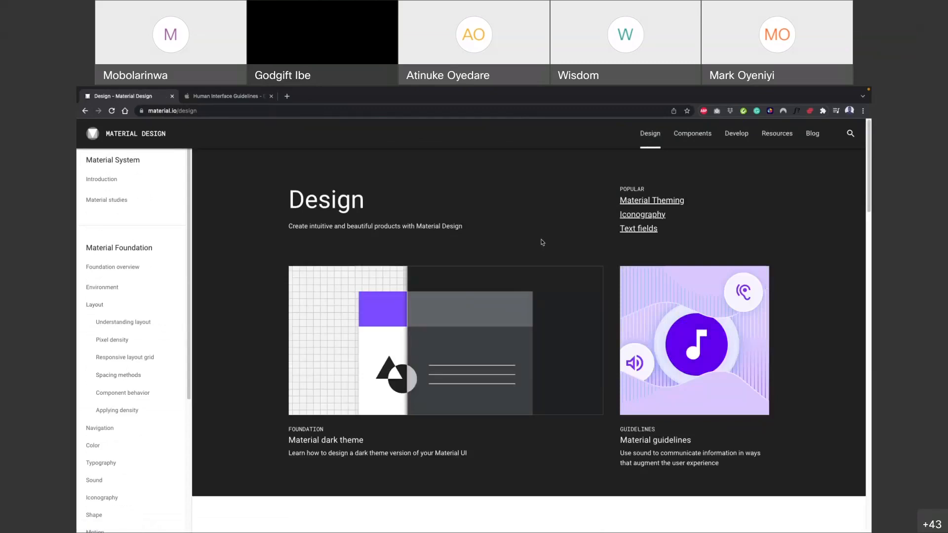
scroll(542, 242, down, 4)
scroll(518, 260, down, 15)
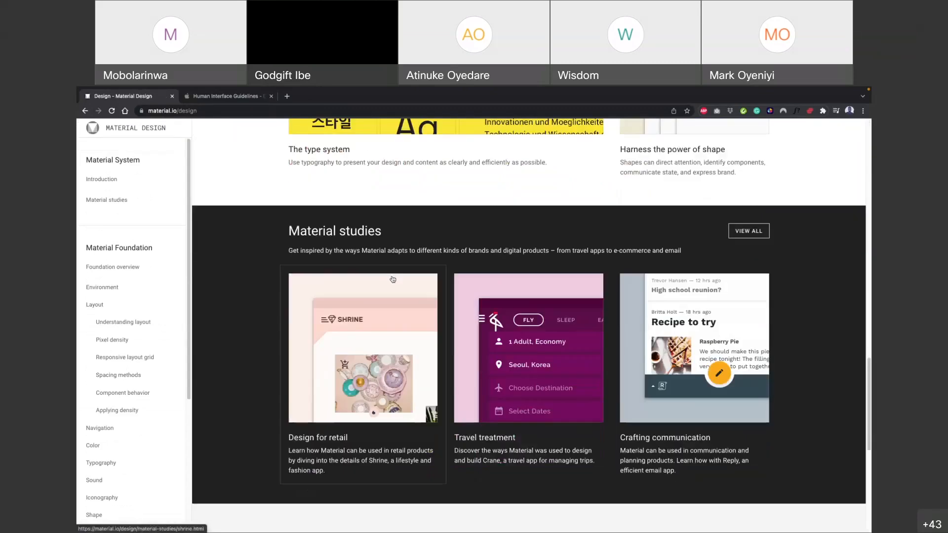
Open the Atlassian Design System home page at atlassian.design in a new browser tab
click(226, 96)
click(288, 97)
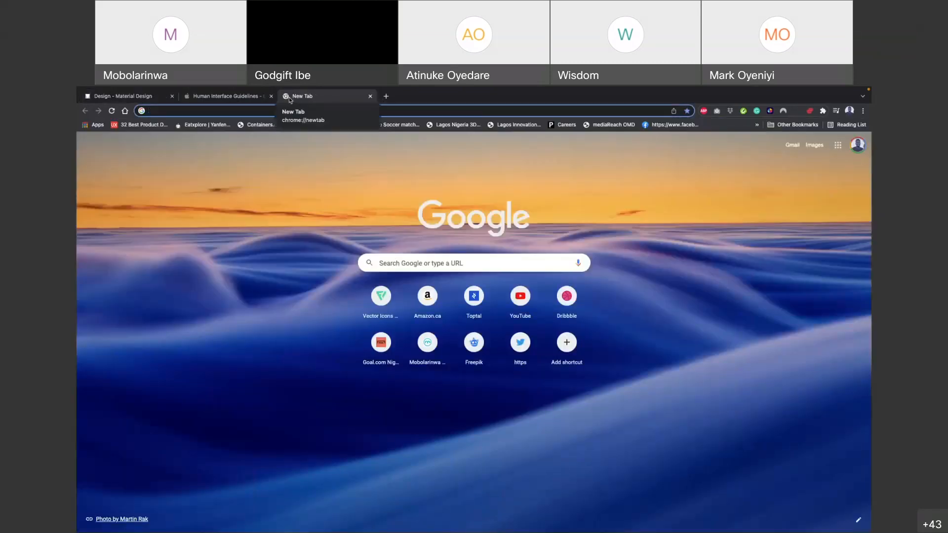
text(Atlassian.design/components)
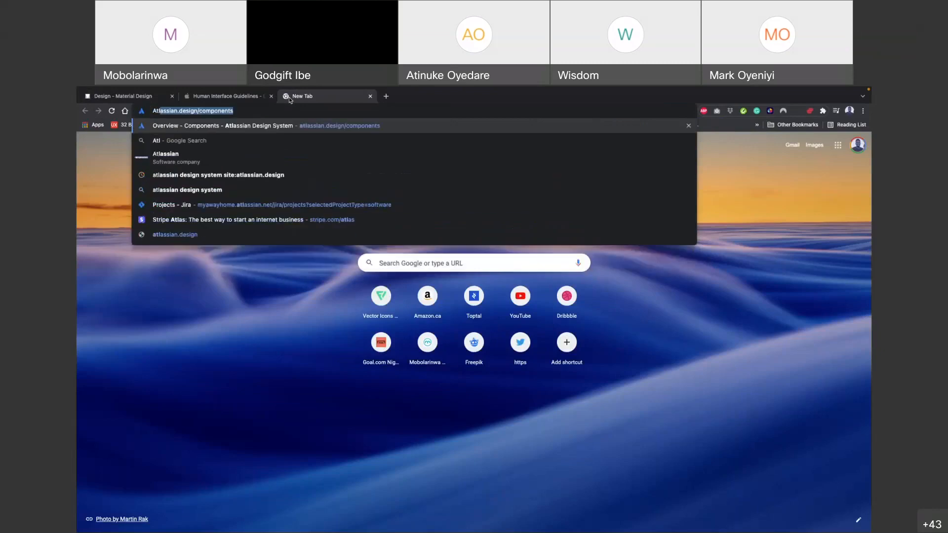
key(Right)
key(BackSpace)
key(BackSpace)
key(BackSpace)
key(BackSpace)
key(BackSpace)
key(BackSpace)
key(BackSpace)
key(BackSpace)
key(BackSpace)
key(BackSpace)
key(BackSpace)
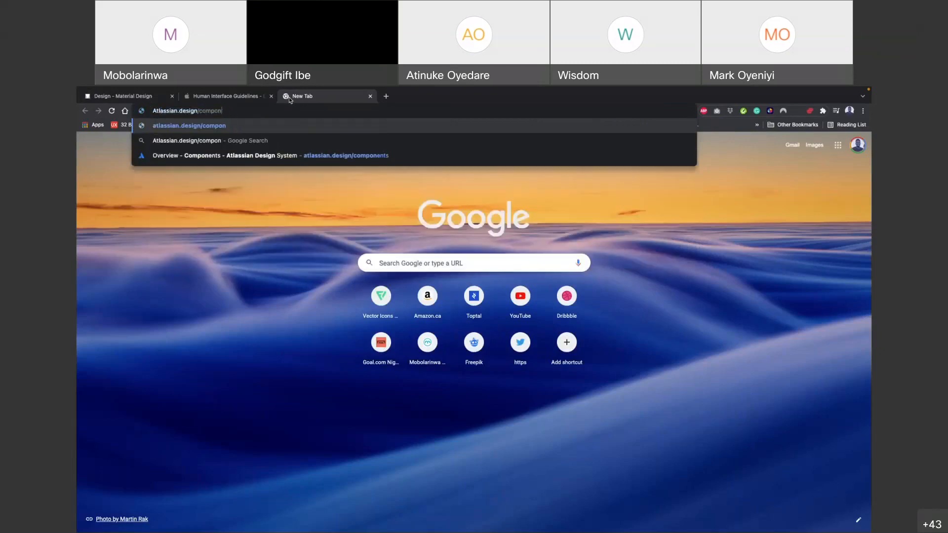
key(Return)
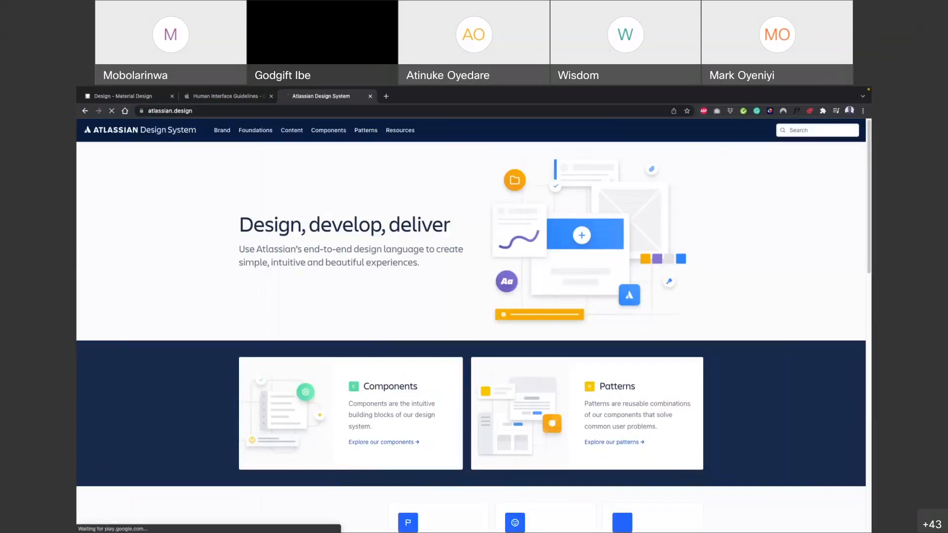
Switch to Figma's Grid + Navigation (Community) file and open the design.logitech.com link in the Responsive Grid group
key(super+Tab)
click(565, 96)
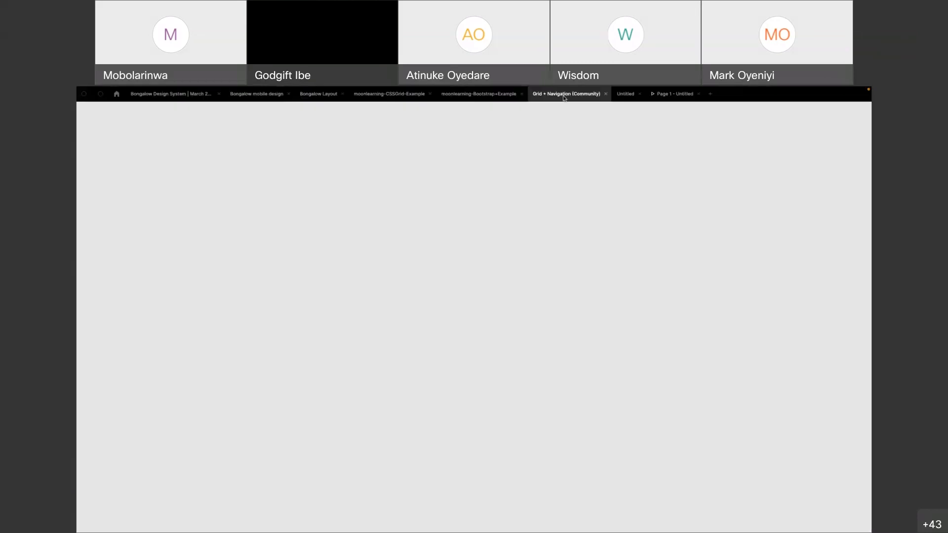
scroll(307, 267, left, 2)
click(286, 283)
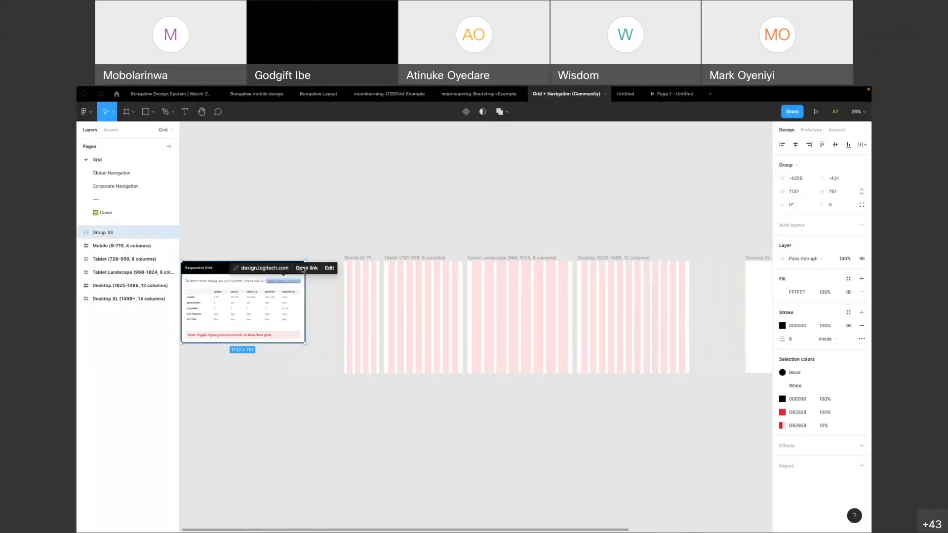
click(303, 271)
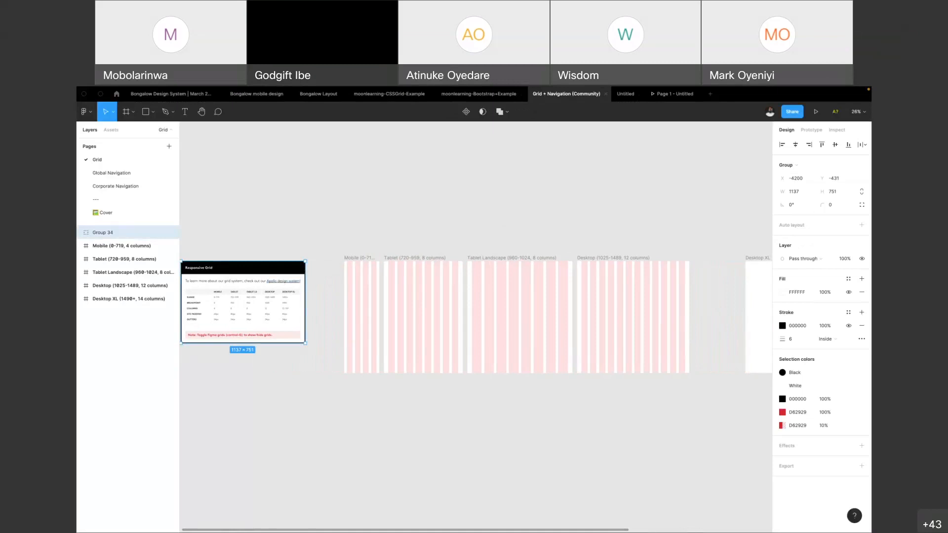
key(ctrl+Right)
key(ctrl+Left)
key(ctrl+Left)
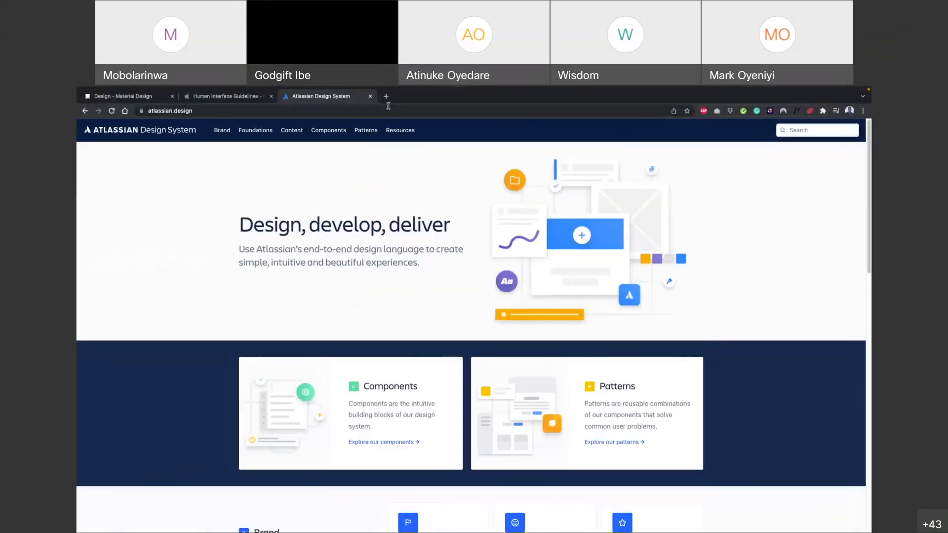
click(387, 97)
click(391, 111)
text(https://design.logitech.com/)
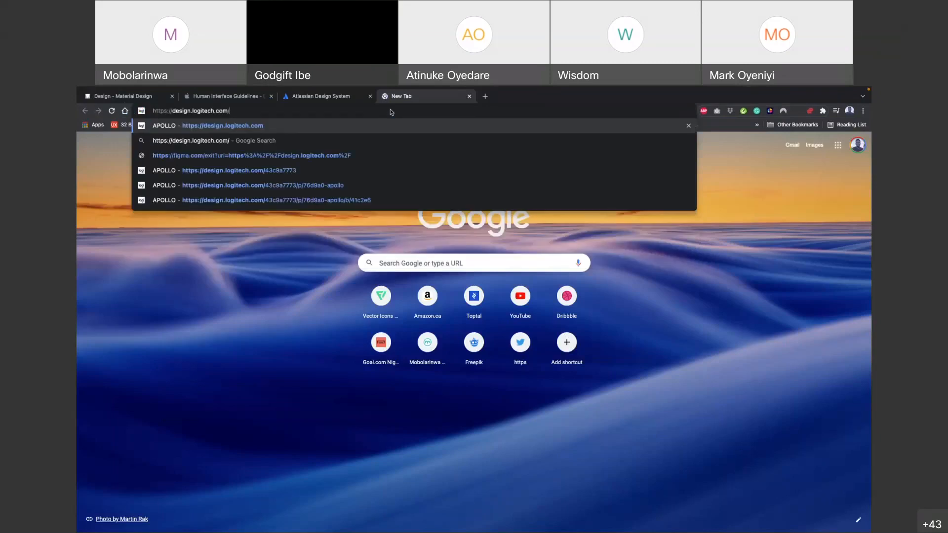
click(409, 126)
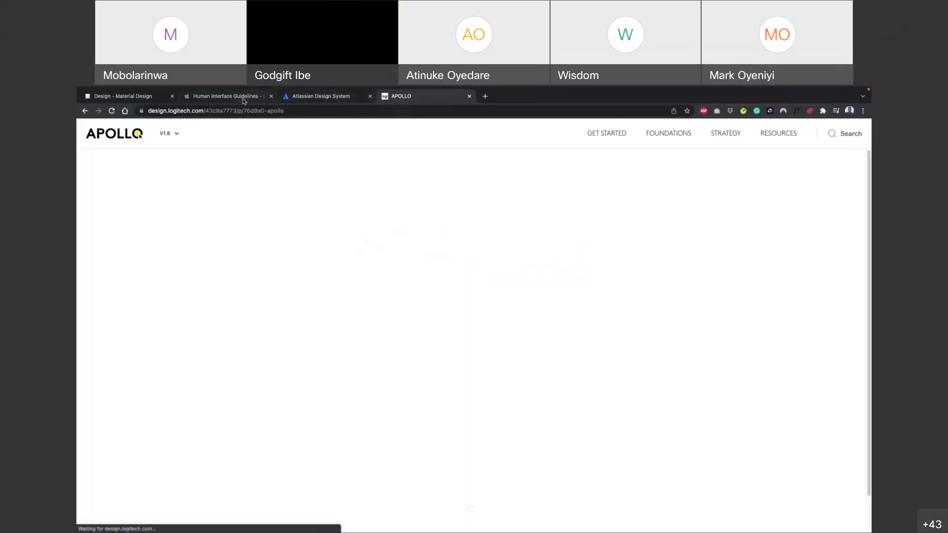
click(242, 98)
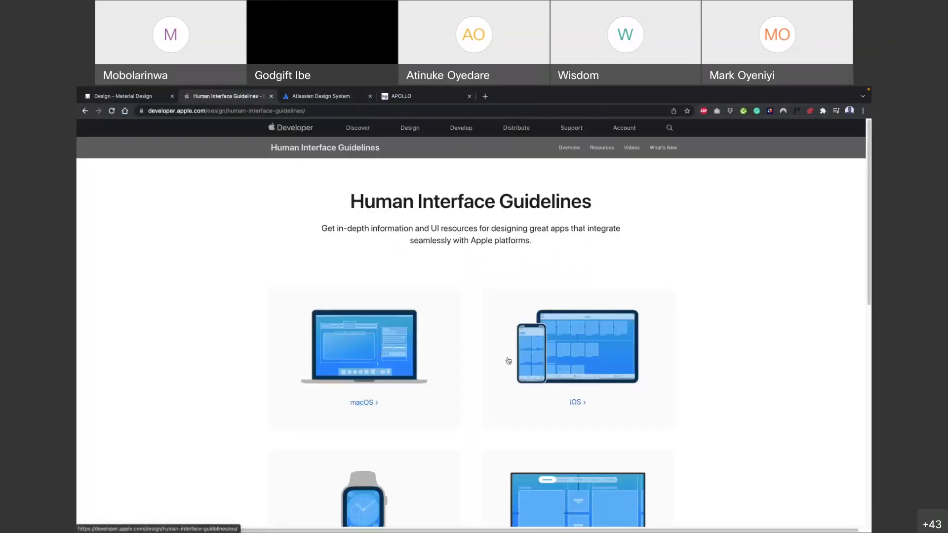
Look through the platform and technology sections of Apple's Human Interface Guidelines, with a brief check of the Atlassian Design System home page
scroll(509, 361, down, 4)
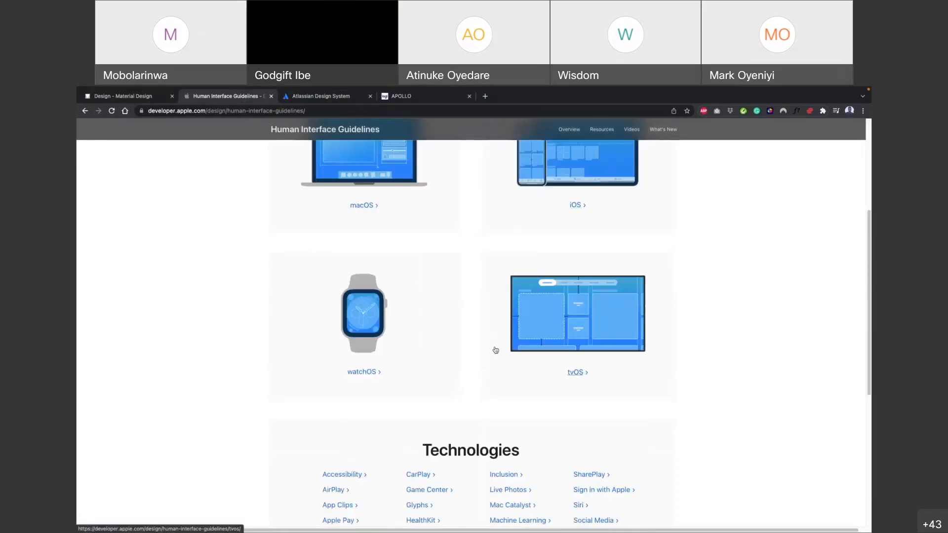
click(292, 98)
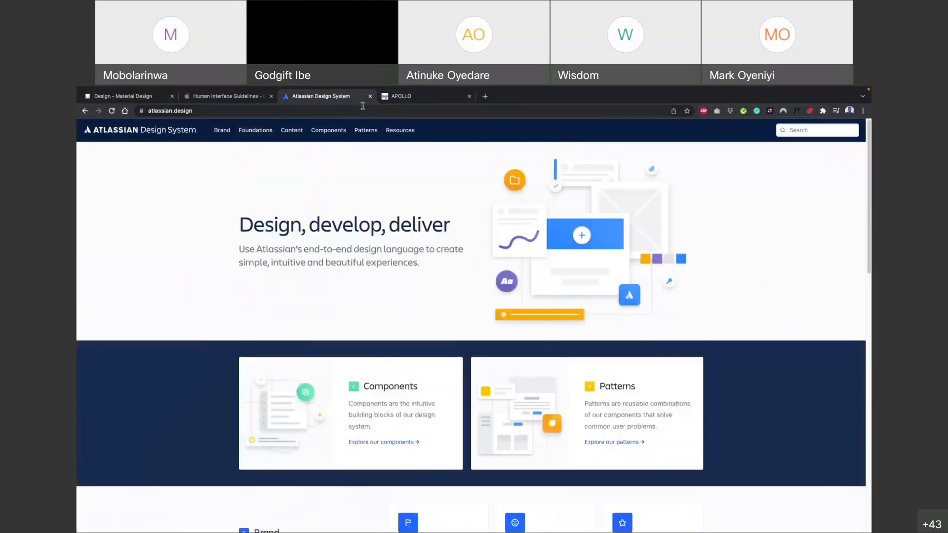
click(226, 99)
scroll(387, 333, up, 2)
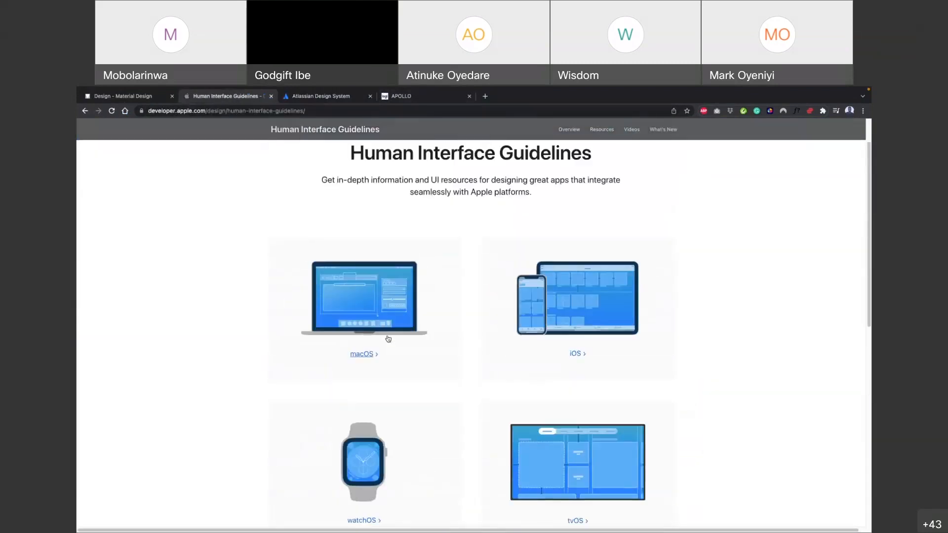
scroll(515, 373, down, 2)
scroll(501, 280, down, 3)
scroll(502, 275, up, 4)
Bring up Logitech's Apollo design system page and look through it down to the Jump Ahead section and back
click(416, 101)
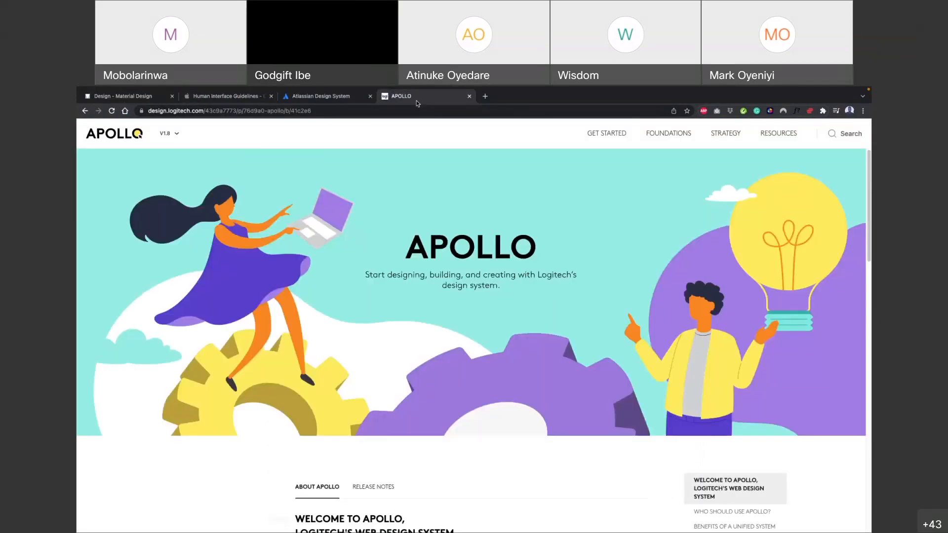
scroll(410, 383, down, 10)
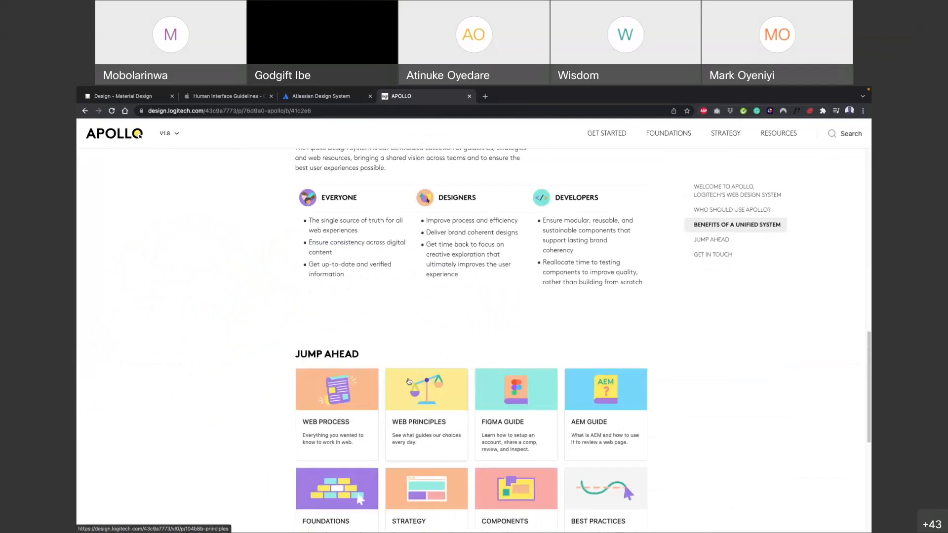
scroll(410, 382, up, 10)
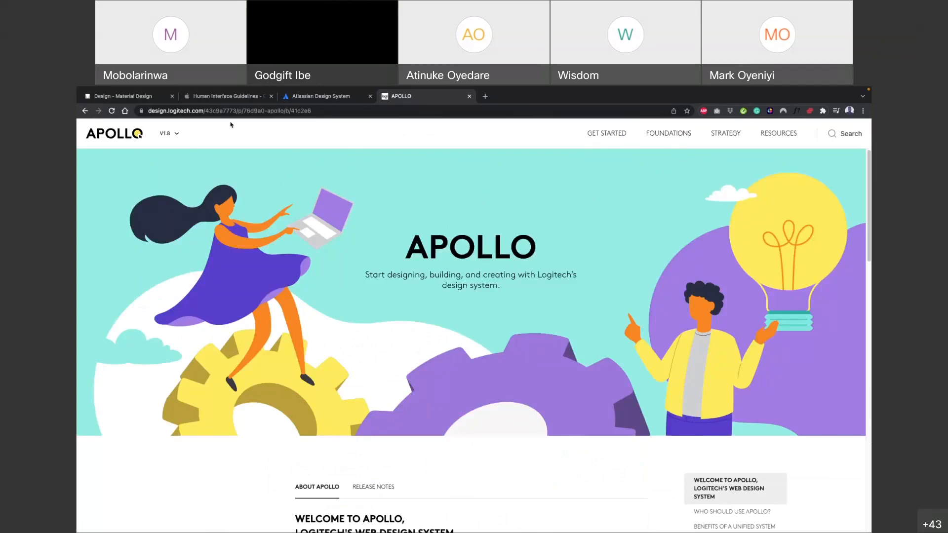
Switch to Figma's Bongalow Design System | March 2021 file and examine the spacing scale, 12-column grid and Website Reference in the Grid & spacing frame
key(ctrl+Left)
key(ctrl+Right)
key(ctrl+Right)
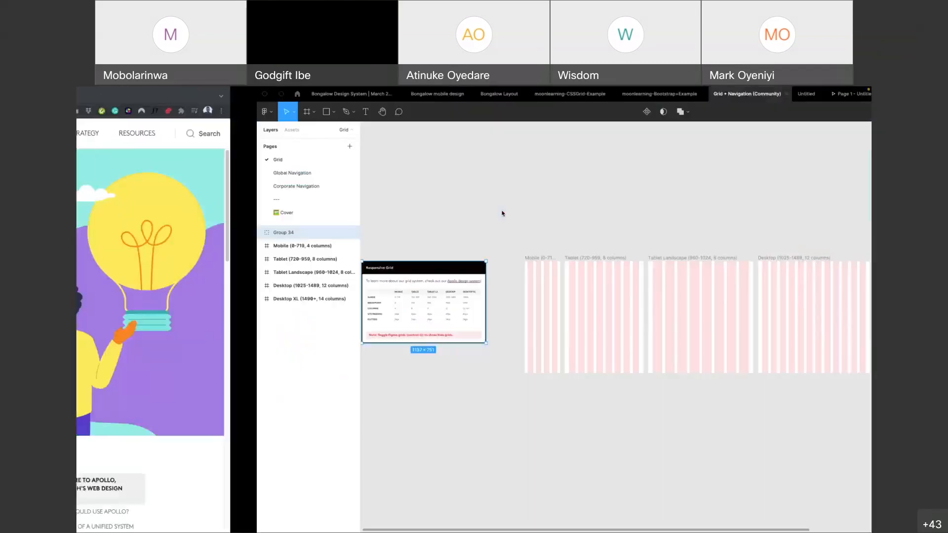
click(165, 95)
scroll(374, 271, down, 5)
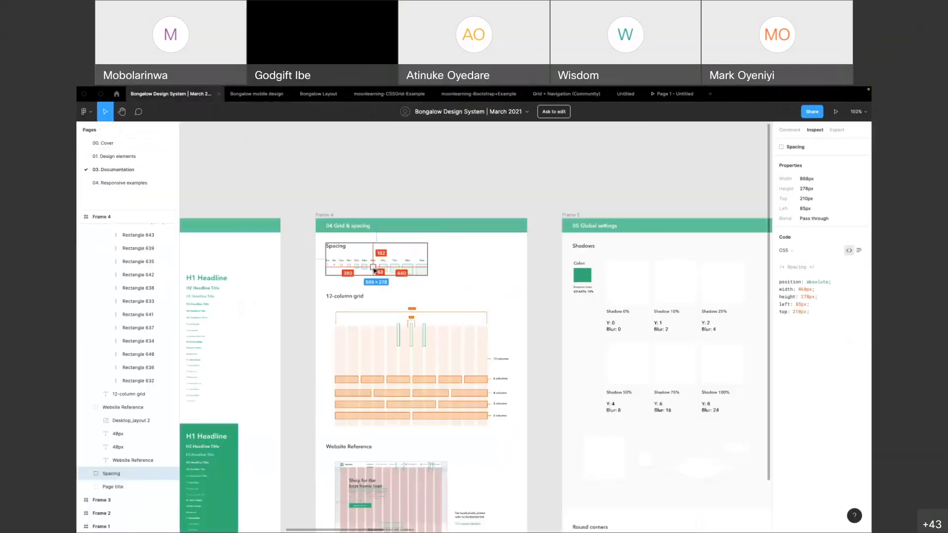
scroll(379, 272, down, 4)
scroll(371, 318, up, 5)
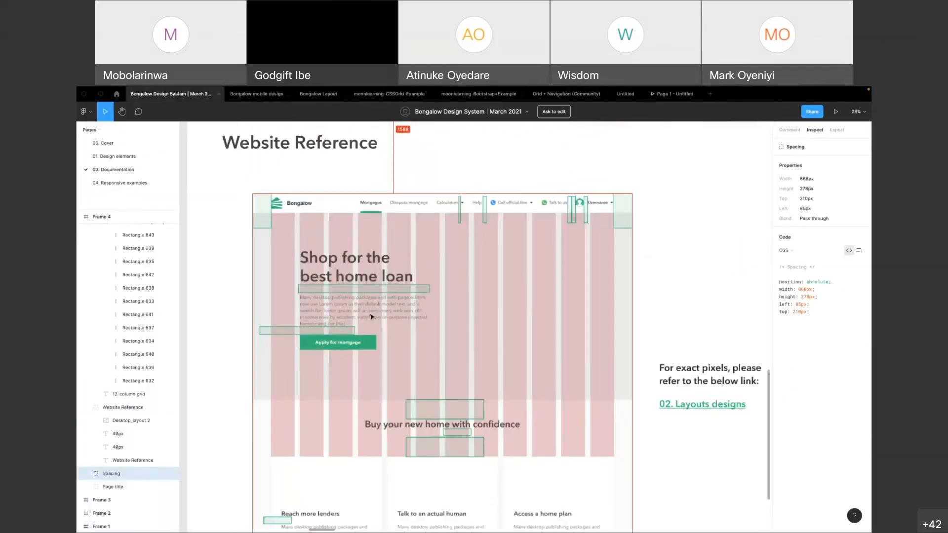
scroll(372, 318, down, 5)
scroll(454, 280, up, 2)
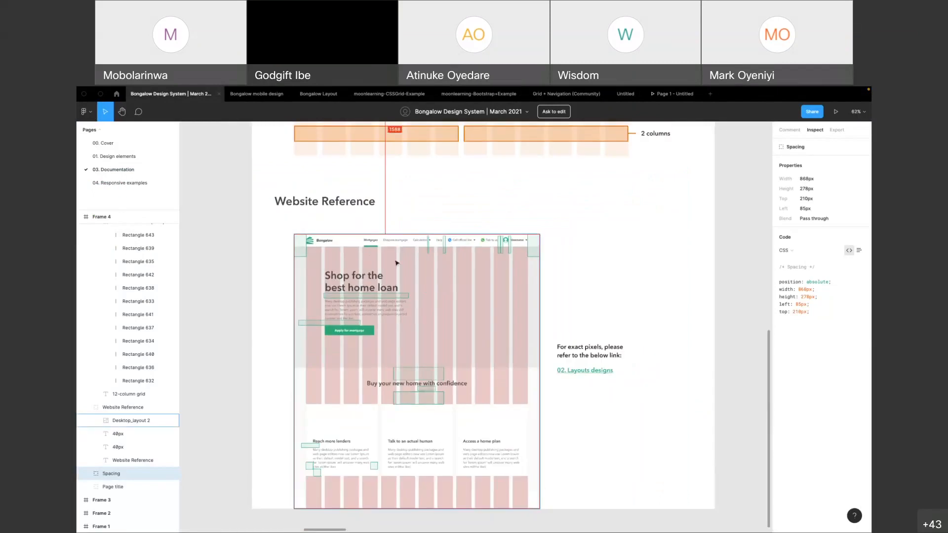
scroll(412, 329, up, 2)
scroll(391, 322, down, 3)
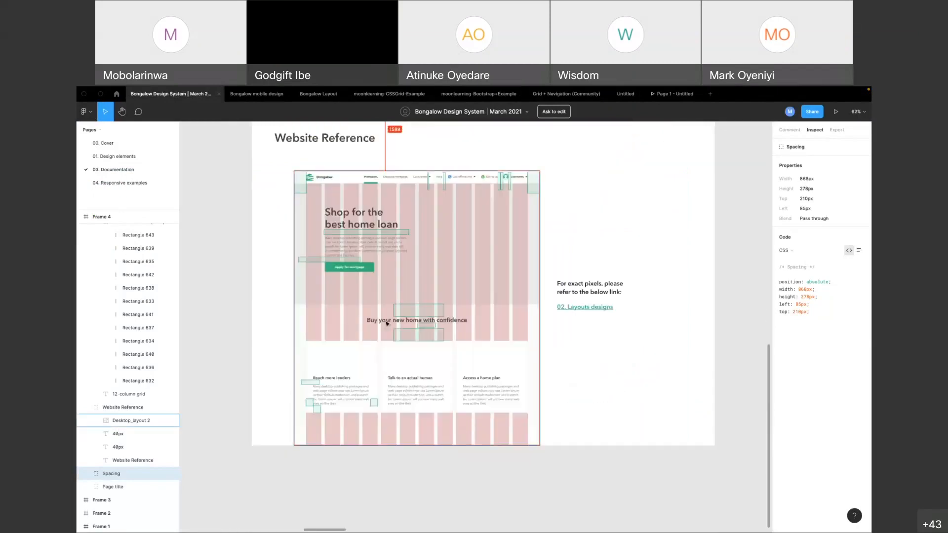
scroll(385, 307, up, 4)
scroll(383, 293, up, 5)
scroll(381, 287, down, 3)
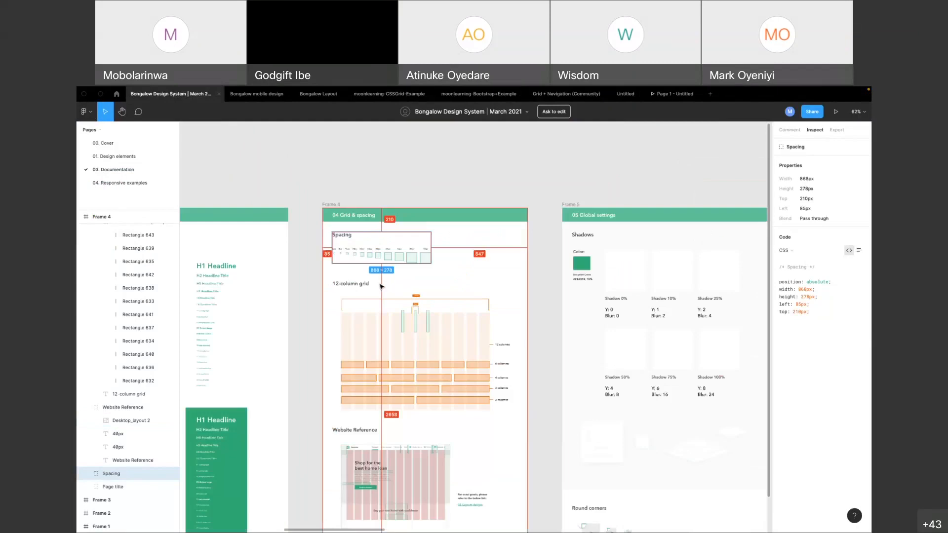
Check the Page 1 - Untitled prototype, and return to the Bongalow file for a closer look at its spacing scale and 12-column grid
click(674, 94)
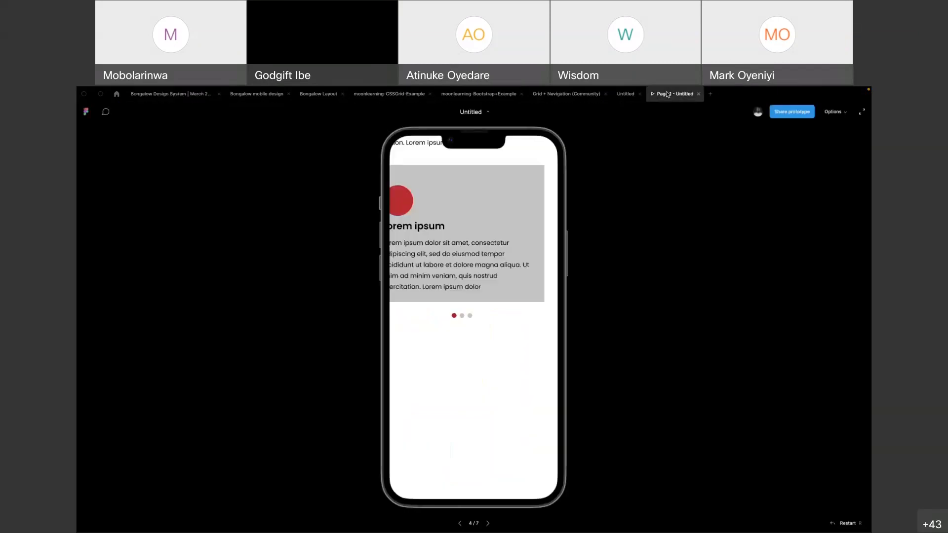
click(169, 96)
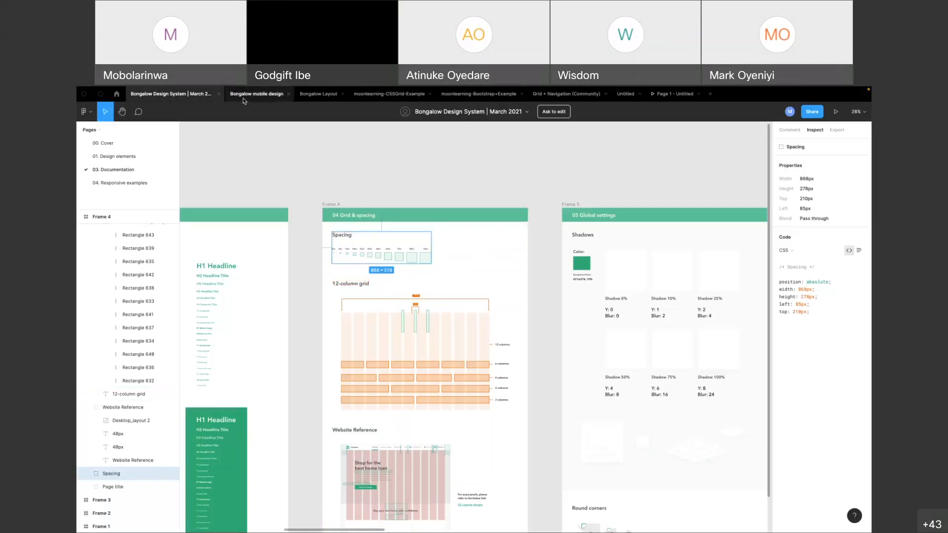
scroll(357, 264, up, 3)
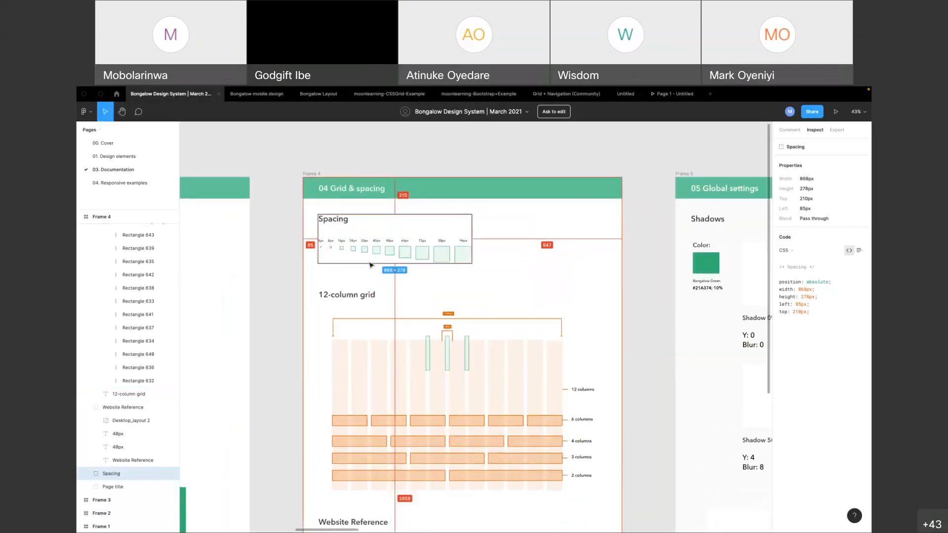
Switch back to Chrome and look over the About Apollo introduction on Logitech's design system page
key(ctrl+Right)
key(ctrl+Left)
key(ctrl+Left)
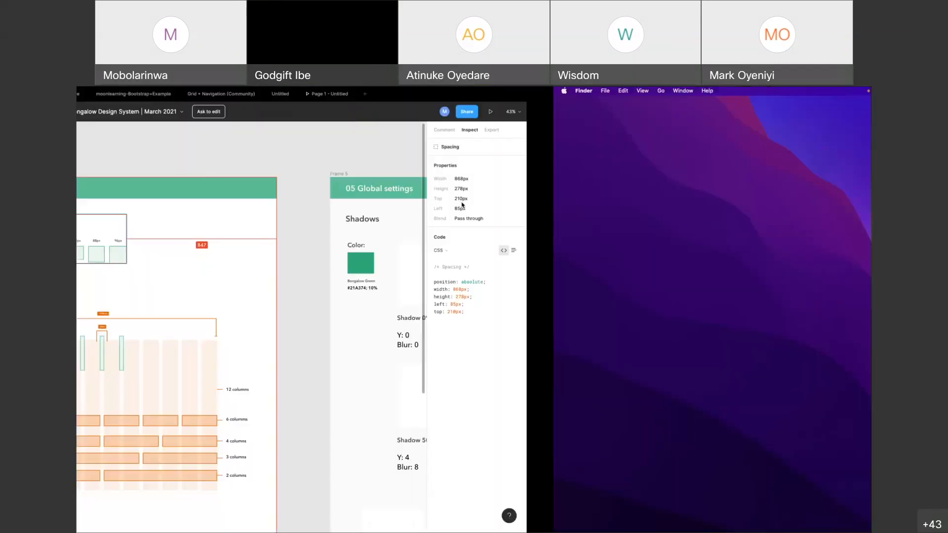
scroll(381, 340, down, 10)
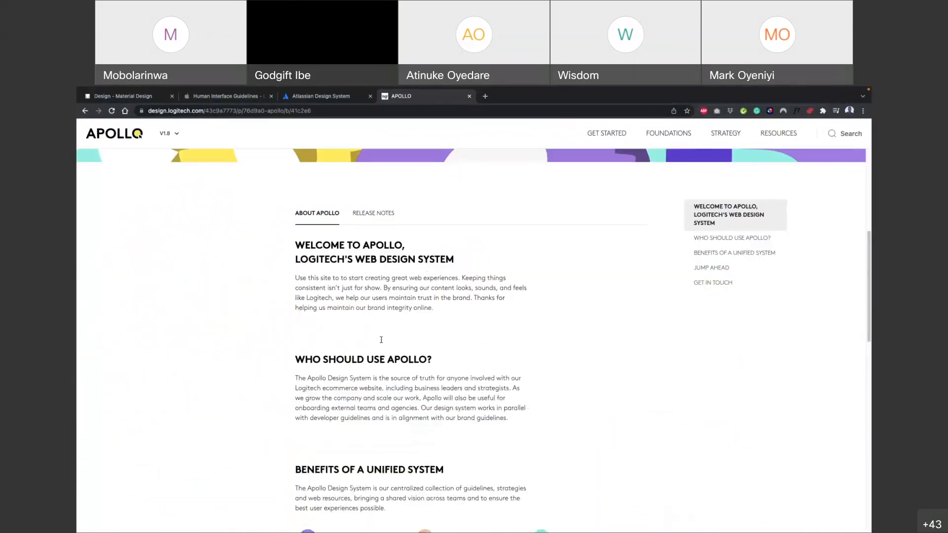
scroll(359, 319, up, 10)
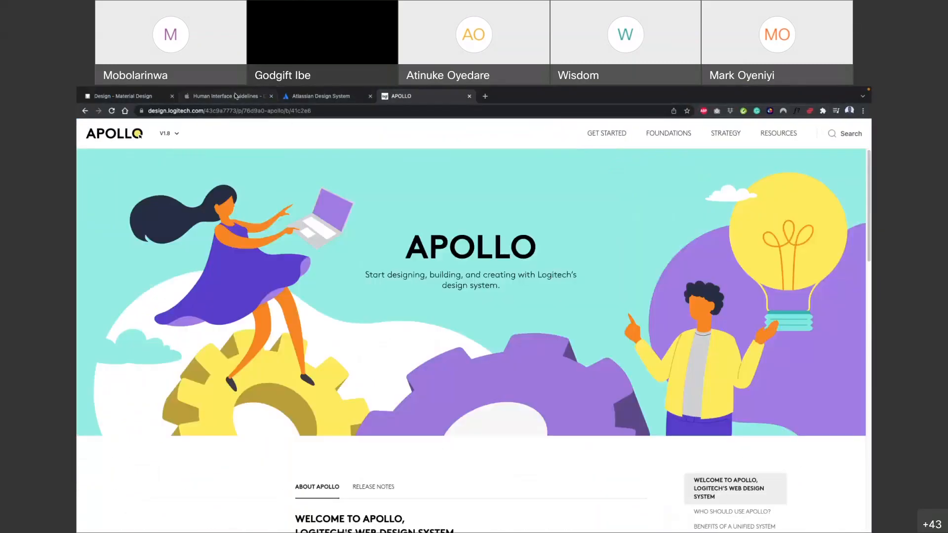
Show the open Material Design, Human Interface Guidelines and Atlassian Design System pages in turn, finishing on Logitech's Apollo page
click(142, 98)
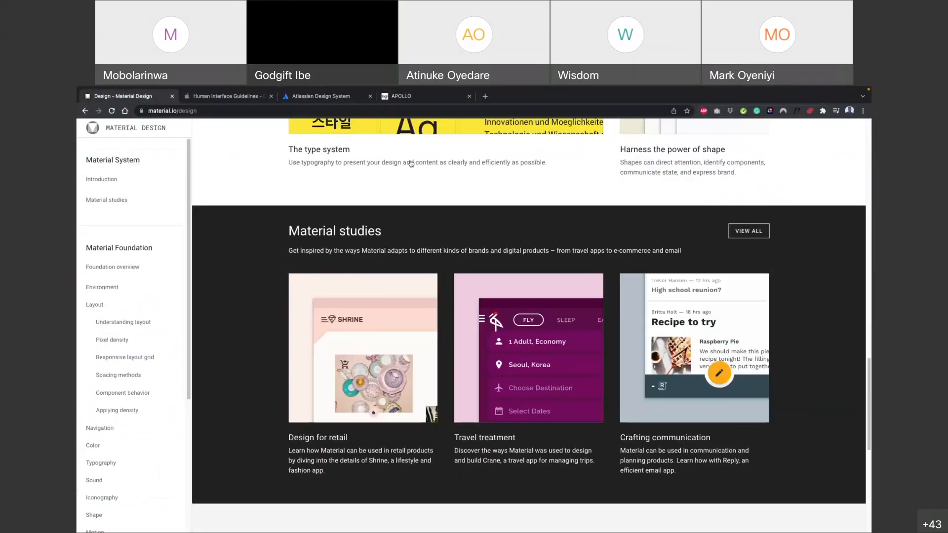
click(218, 95)
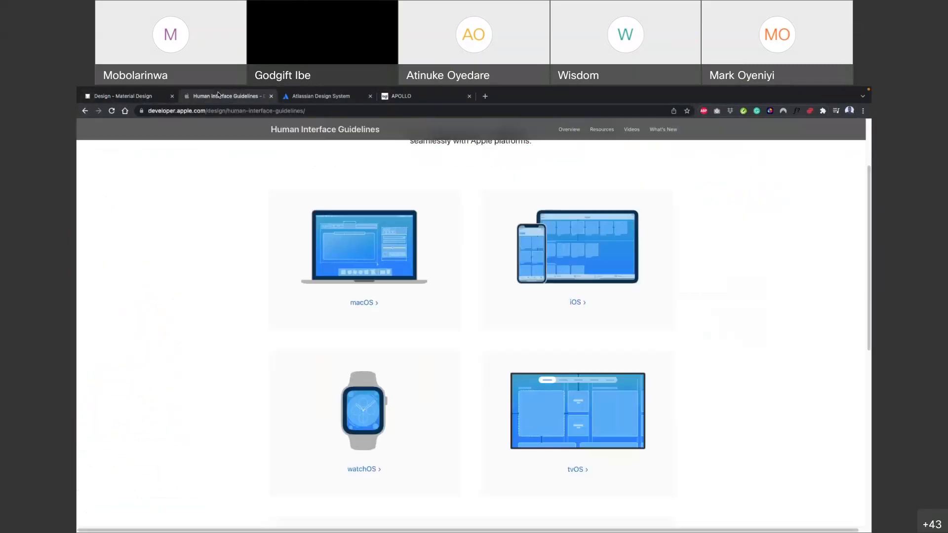
click(325, 98)
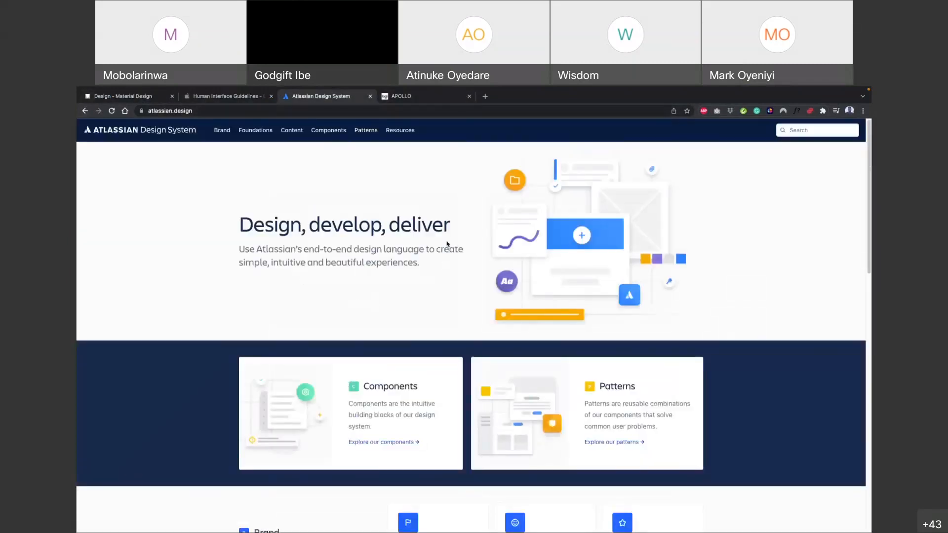
click(419, 96)
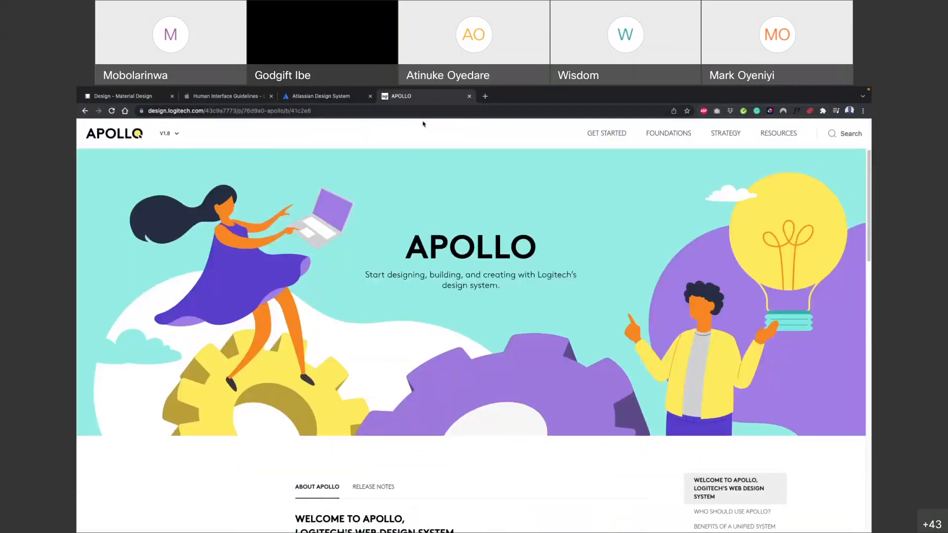
click(341, 99)
click(435, 99)
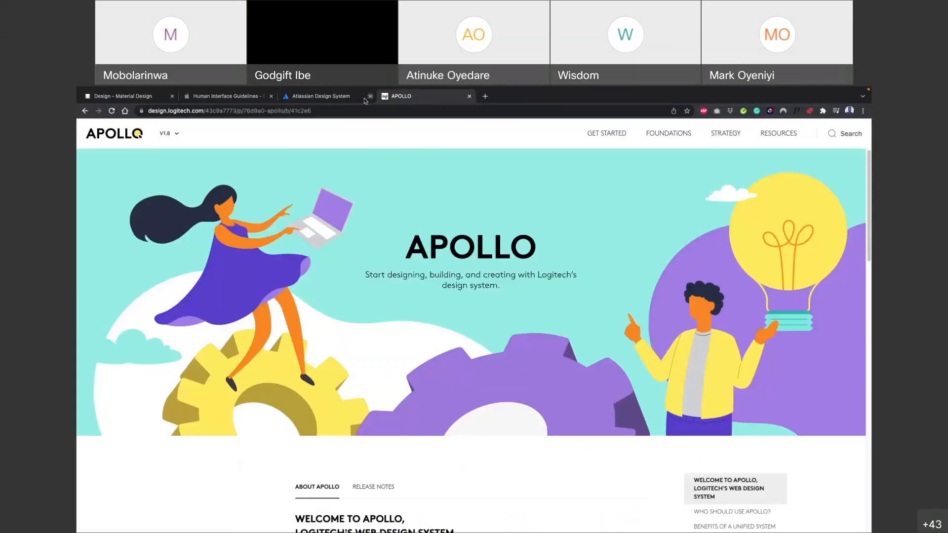